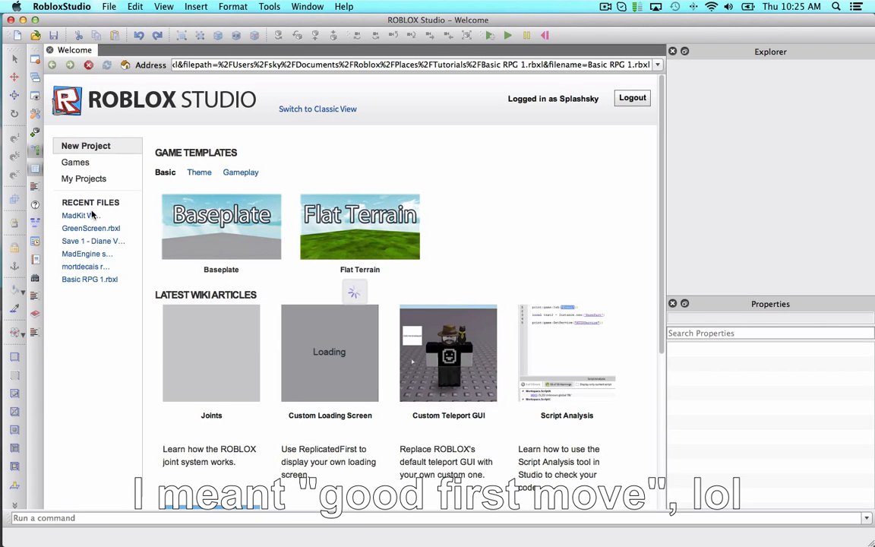
# Browse the library's plugins and open the Terraingle terrain plugin page to read its full description.
pyautogui.click(340, 110)
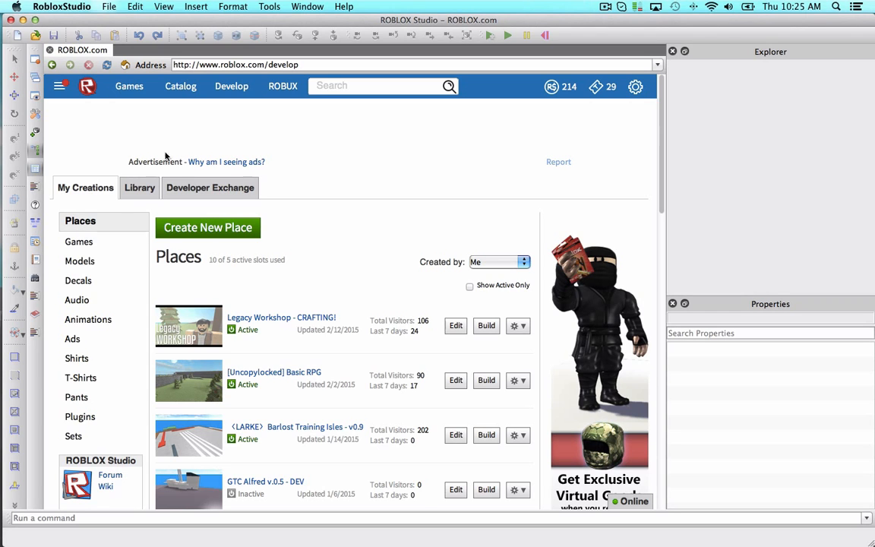
pyautogui.click(146, 187)
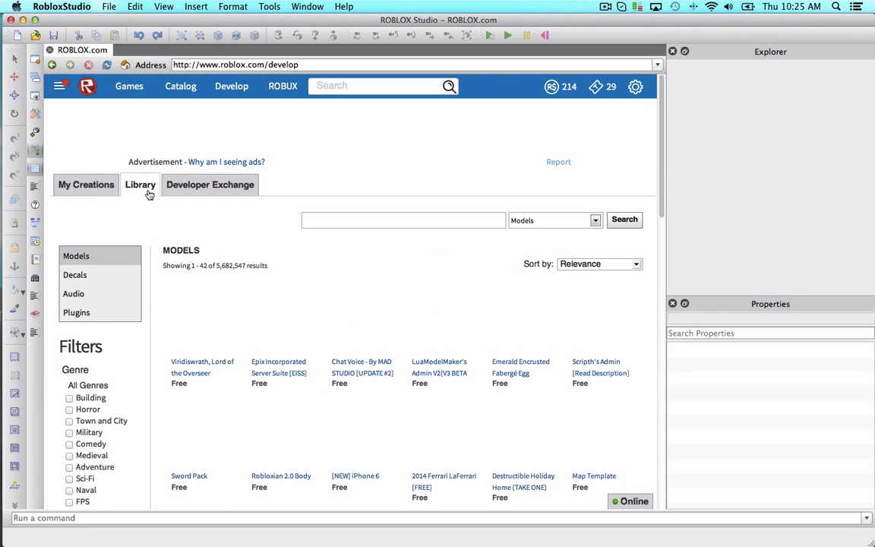
pyautogui.click(80, 309)
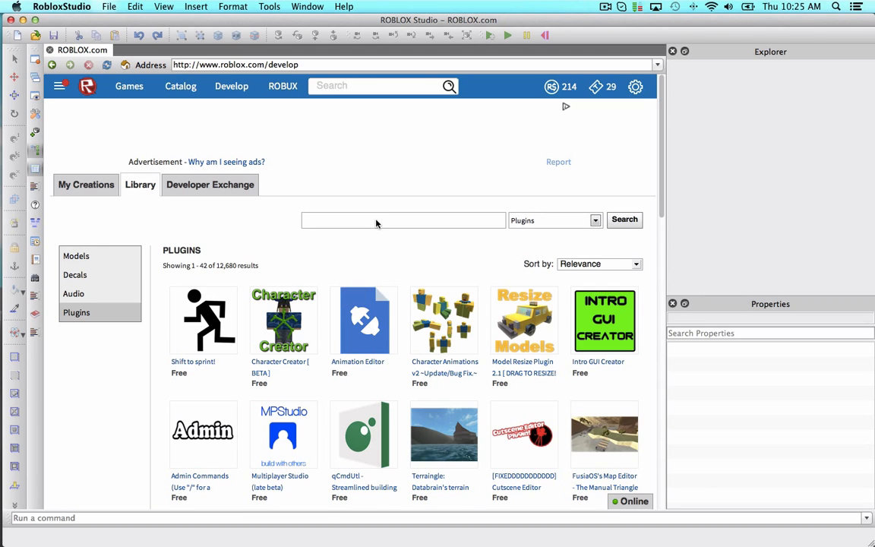
pyautogui.scroll(-3, 432, 287)
pyautogui.click(434, 288)
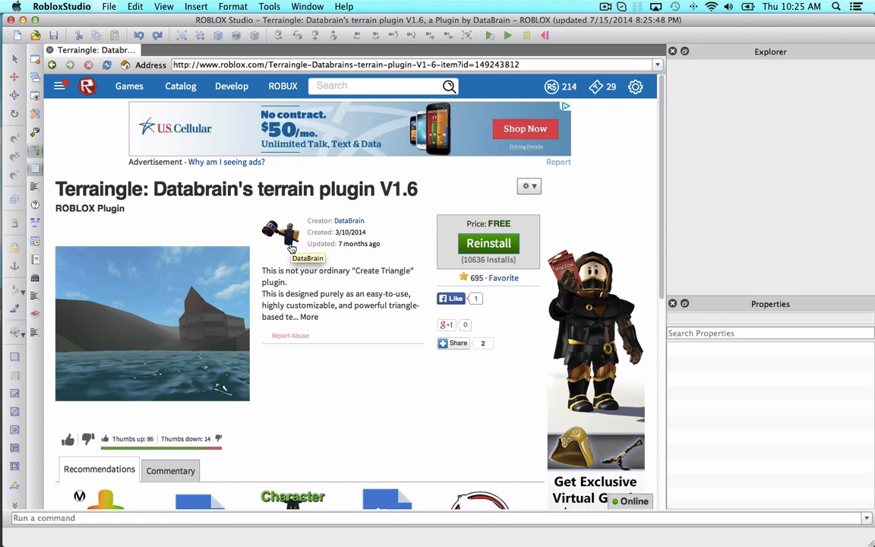
pyautogui.click(308, 317)
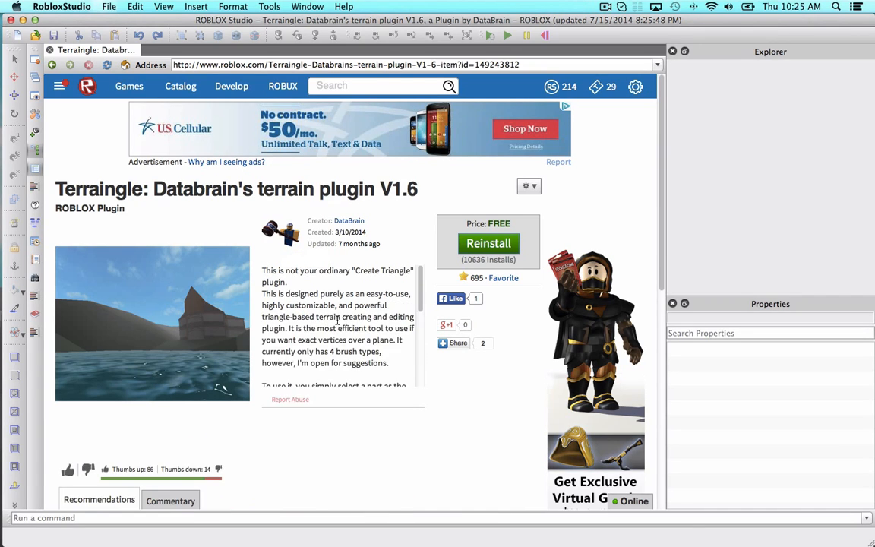
pyautogui.scroll(-5, 338, 319)
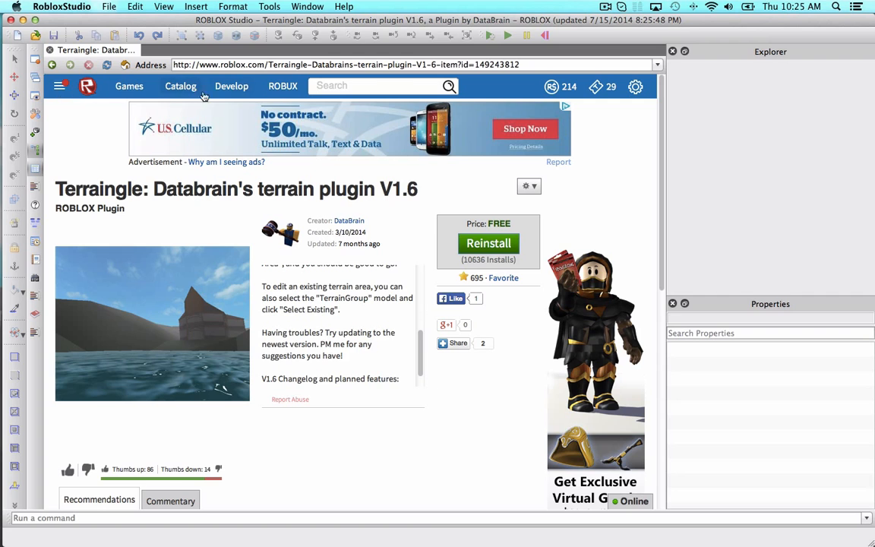
# Return to the start page and create a new Baseplate project.
pyautogui.click(230, 85)
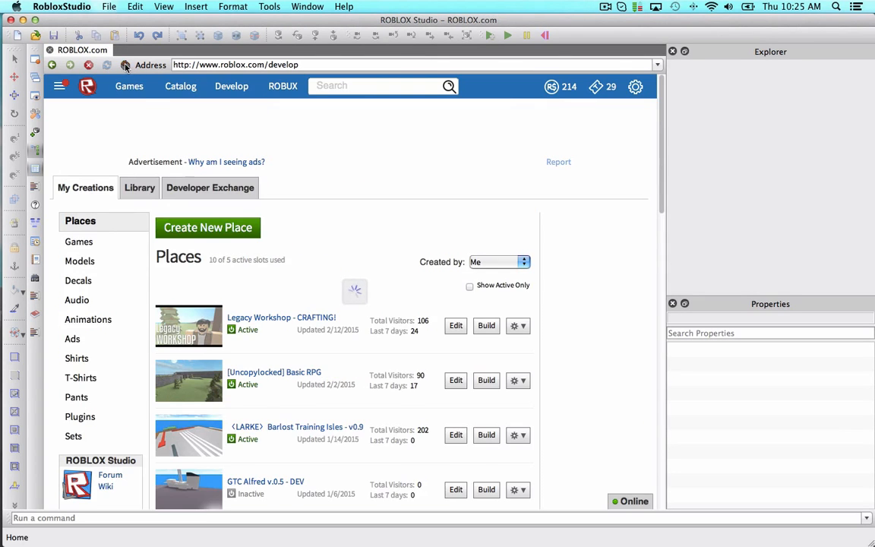
pyautogui.click(125, 65)
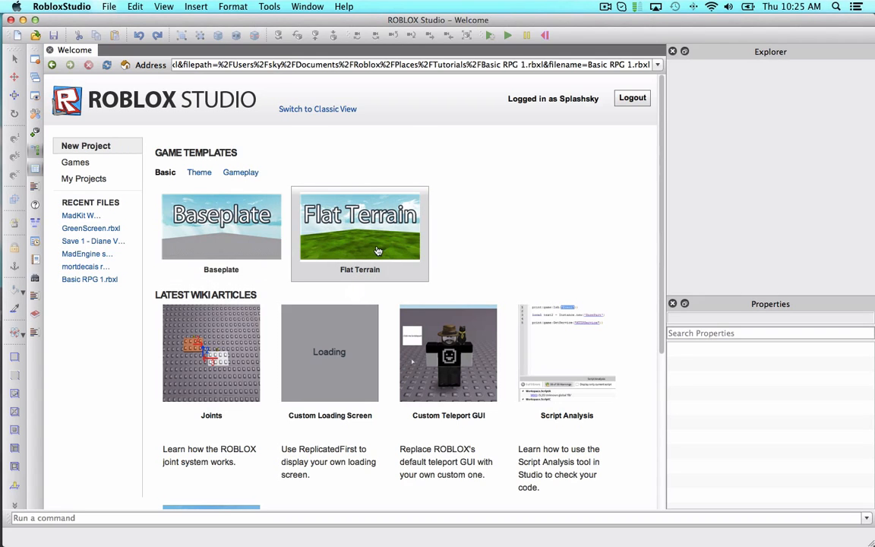
pyautogui.click(236, 231)
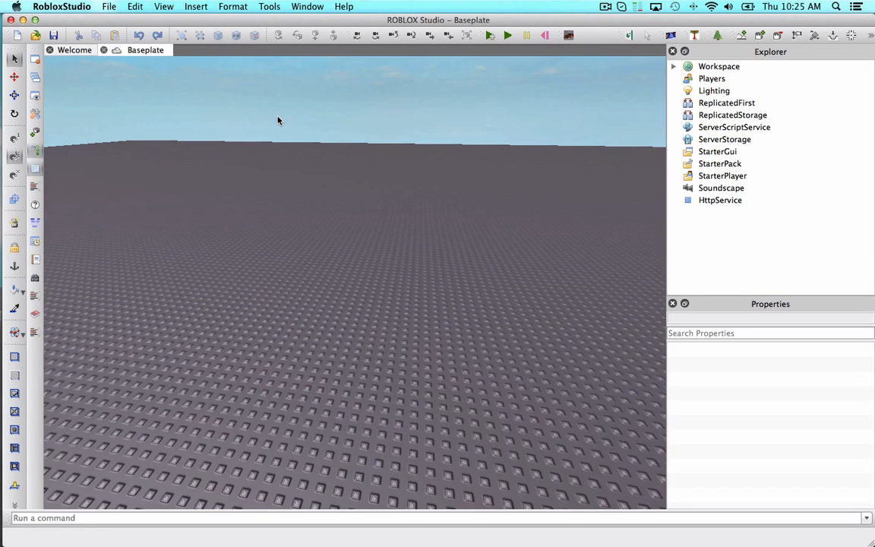
pyautogui.moveTo(297, 123); pyautogui.dragTo(297, 123, button='right')
pyautogui.scroll(-5, 297, 123)
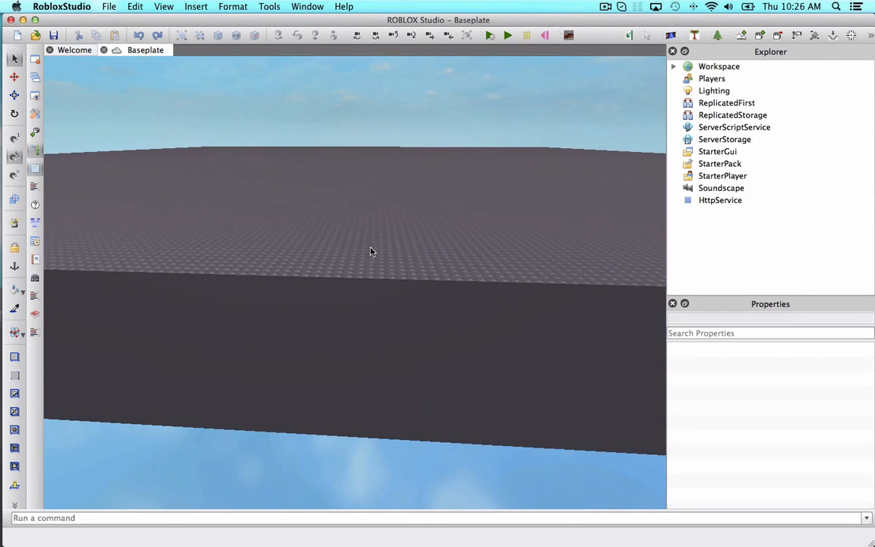
pyautogui.moveTo(514, 147); pyautogui.dragTo(515, 147, button='right')
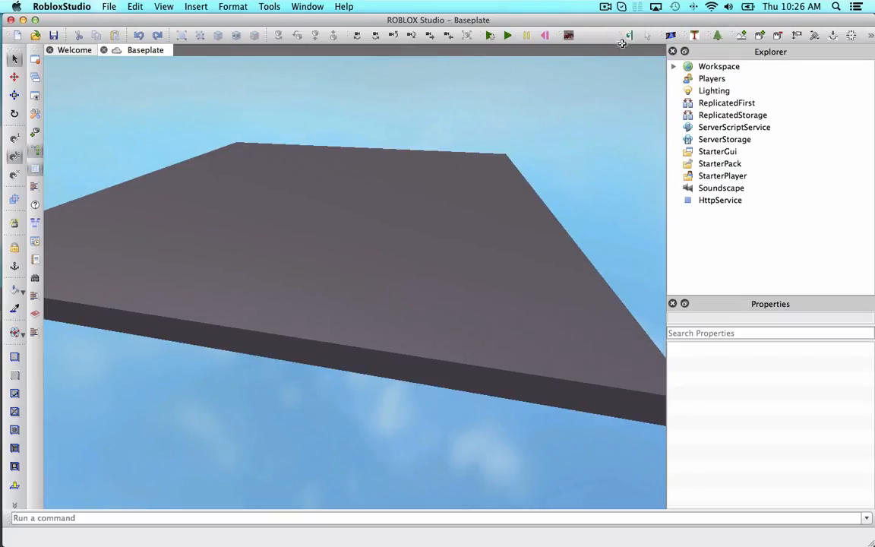
pyautogui.moveTo(624, 41); pyautogui.dragTo(596, 37)
pyautogui.moveTo(665, 39)
pyautogui.mouseDown()
pyautogui.moveTo(643, 37)
pyautogui.moveTo(672, 35)
pyautogui.mouseUp()
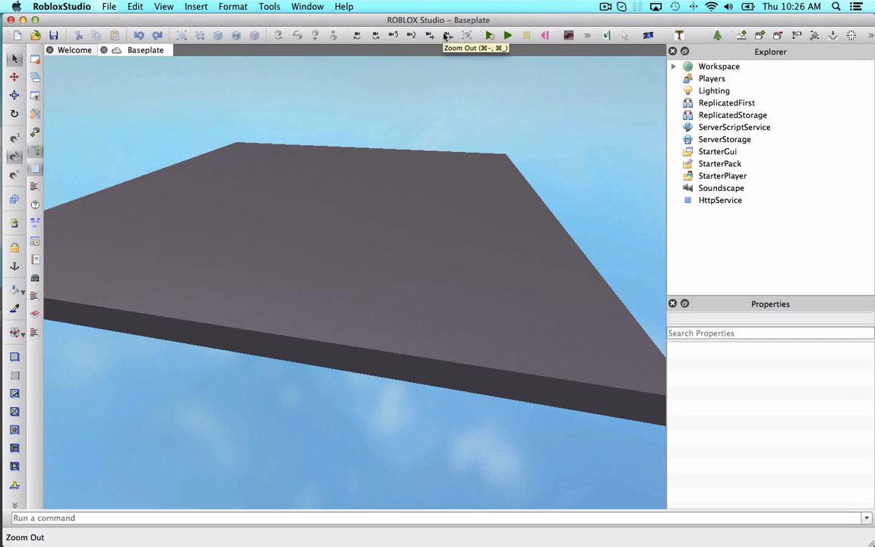
# Open Studio preferences and review the UI Style option in the Studio settings.
pyautogui.click(61, 6)
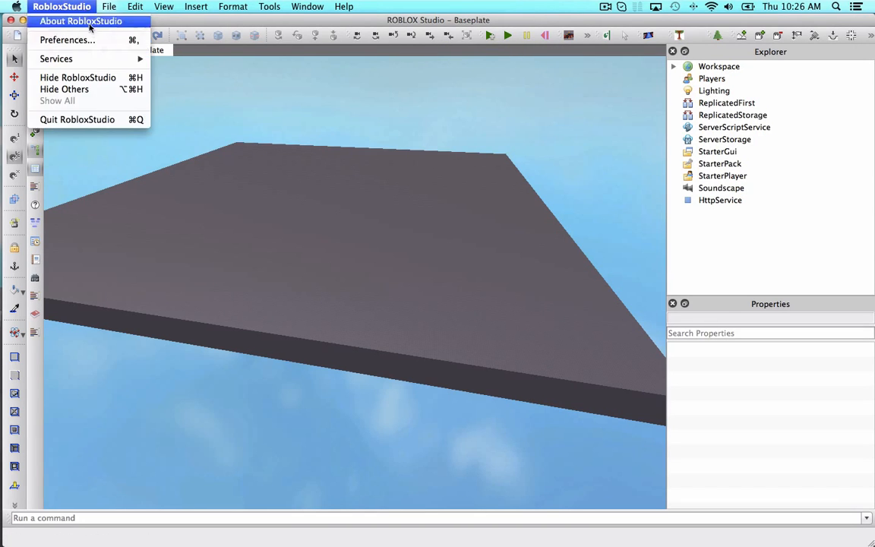
pyautogui.click(86, 38)
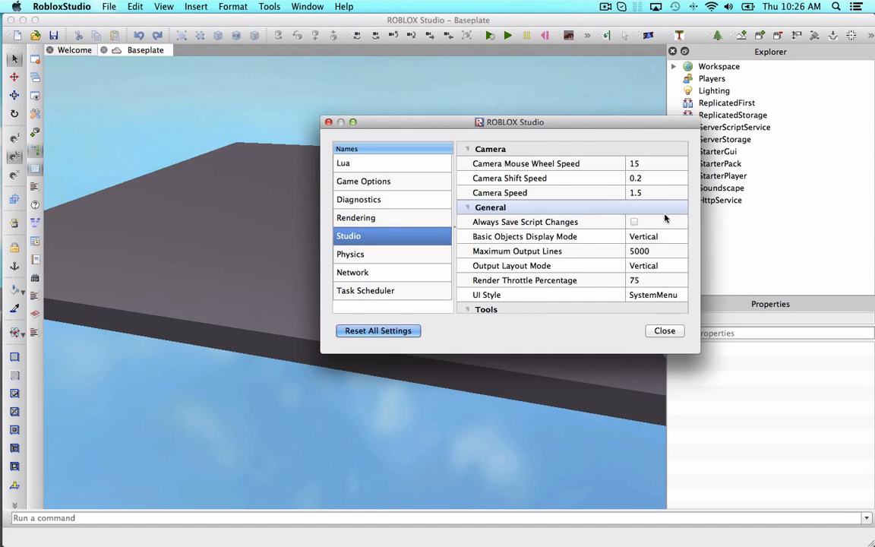
pyautogui.scroll(-2, 609, 219)
pyautogui.click(661, 254)
pyautogui.click(658, 251)
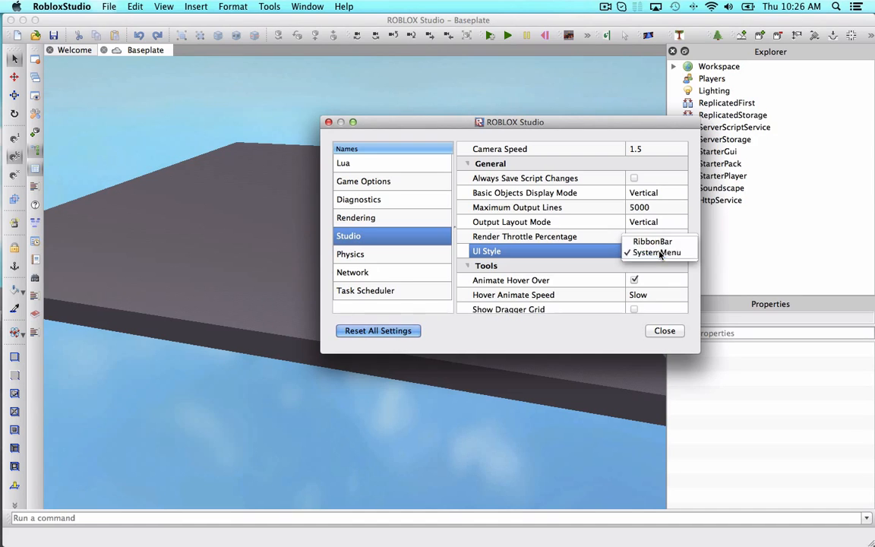
pyautogui.click(668, 252)
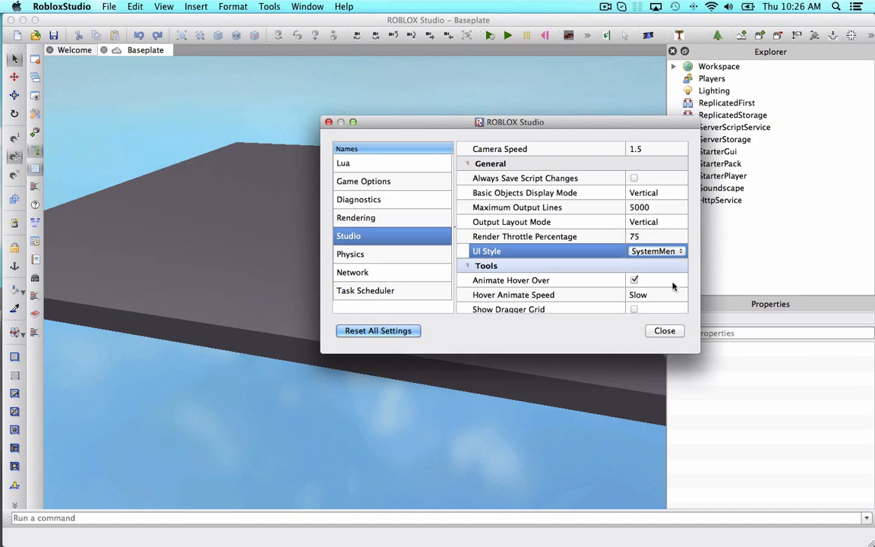
pyautogui.click(661, 332)
pyautogui.click(605, 253)
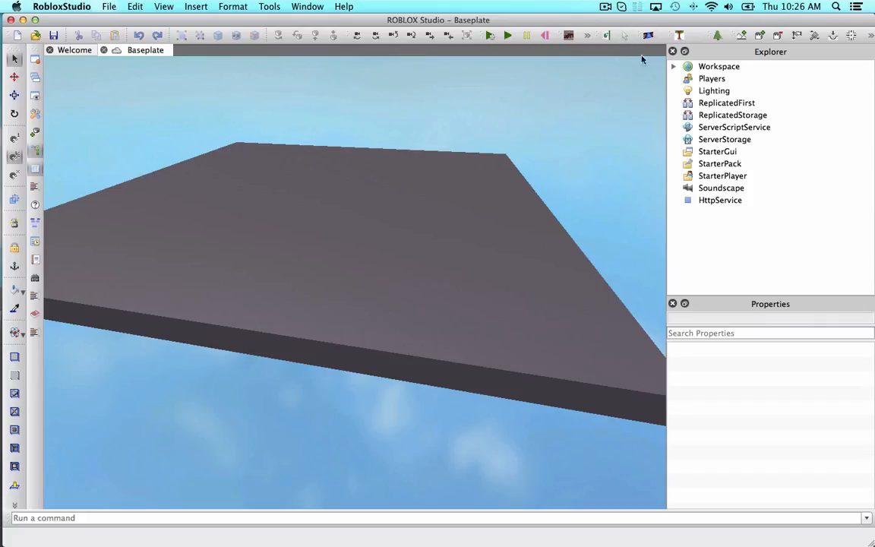
# Expand the Workspace and open the Terraingle plugin panel.
pyautogui.click(673, 66)
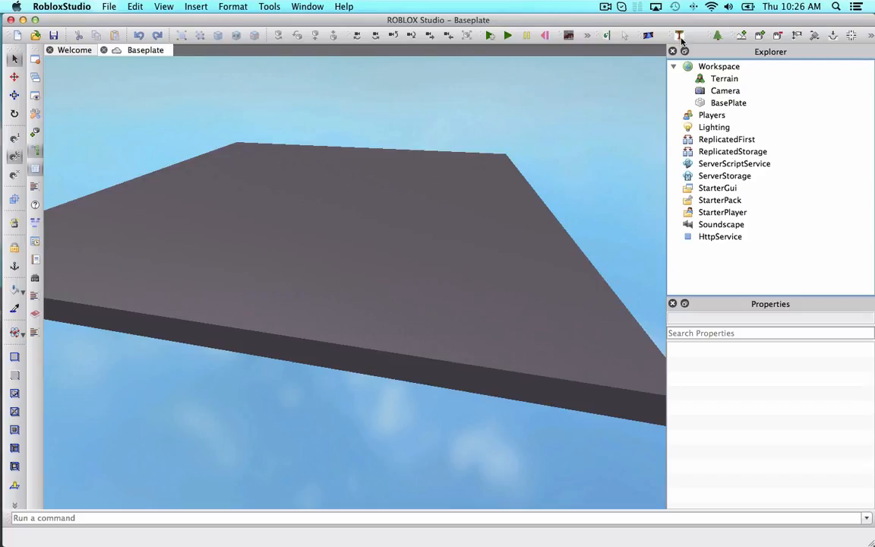
pyautogui.click(680, 36)
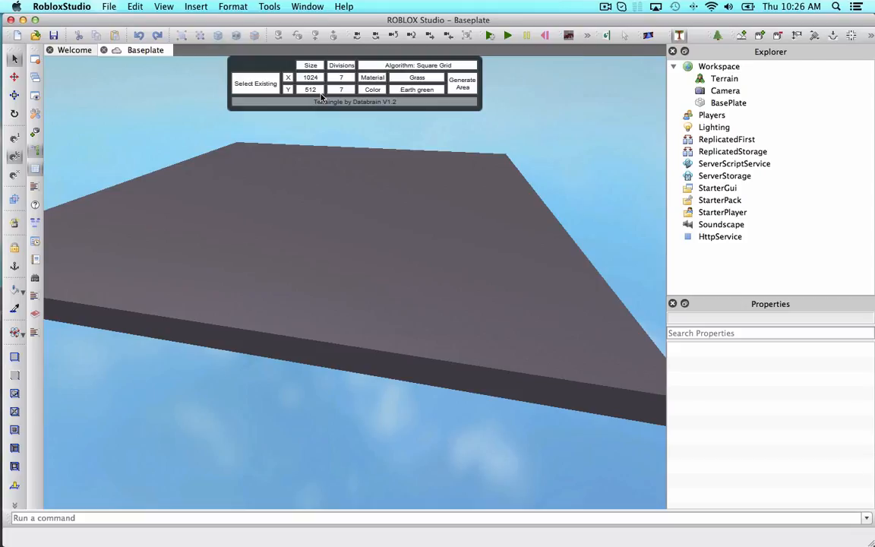
# Generate a 1024 by 1024 terrain area with 26 divisions on each axis, Grass material and Medium green color.
pyautogui.click(317, 93)
pyautogui.write('1024')
pyautogui.write('26')
pyautogui.click(349, 91)
pyautogui.click(423, 91)
pyautogui.write('Medium green')
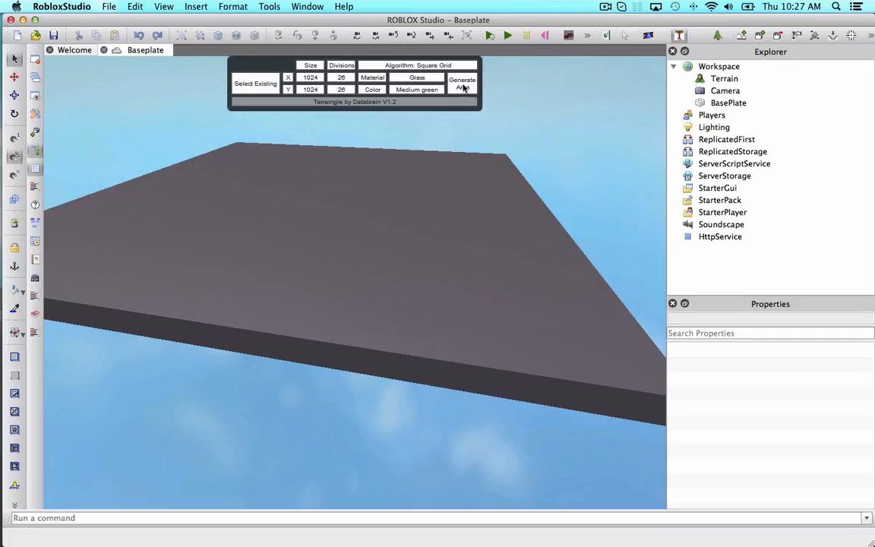
pyautogui.click(464, 87)
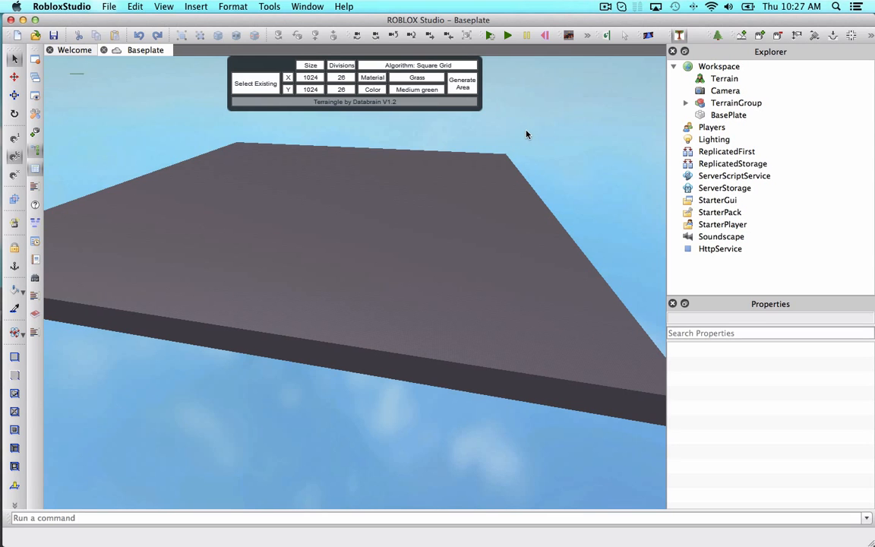
# Inspect the generated grass terrain from several angles.
pyautogui.moveTo(530, 133); pyautogui.dragTo(485, 131, button='right')
pyautogui.moveTo(328, 138)
pyautogui.mouseDown(button='right')
pyautogui.moveTo(276, 116)
pyautogui.moveTo(306, 130)
pyautogui.moveTo(280, 130)
pyautogui.mouseUp(button='right')
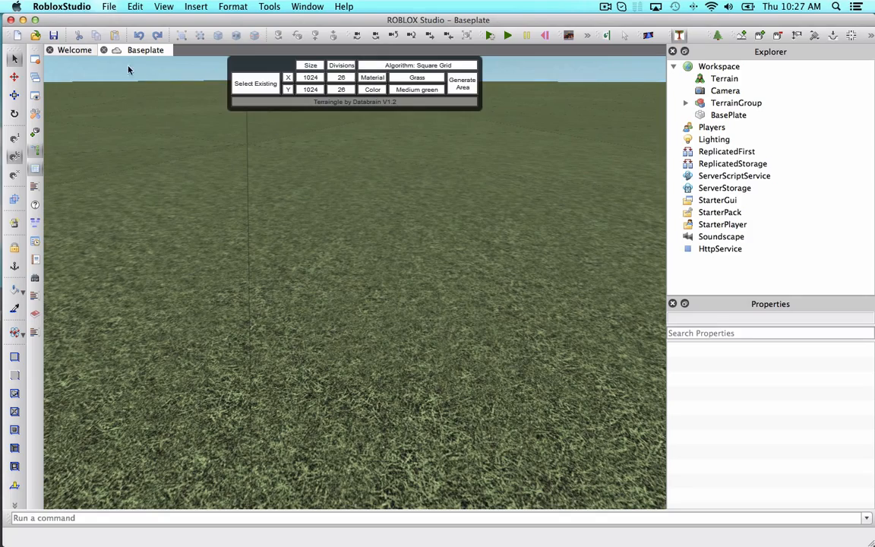
pyautogui.scroll(-10, 184, 96)
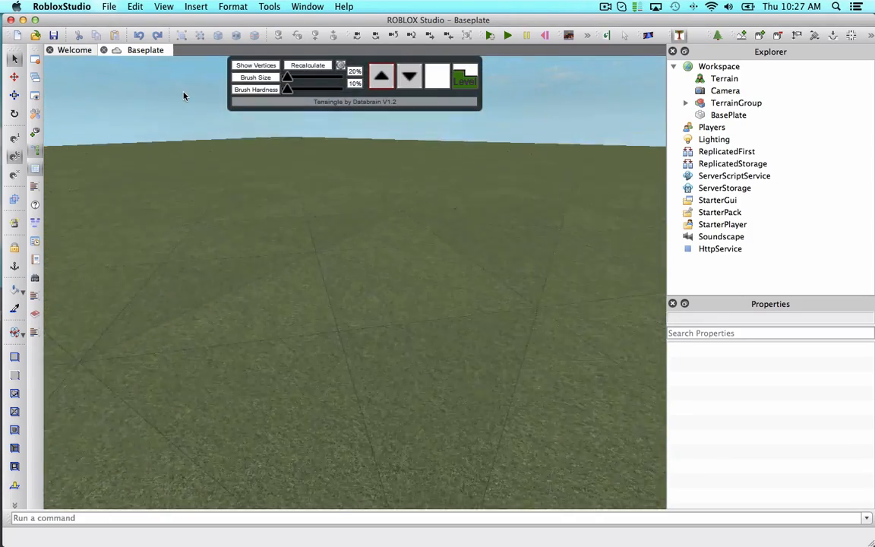
pyautogui.moveTo(184, 96); pyautogui.dragTo(184, 95, button='right')
pyautogui.moveTo(396, 225); pyautogui.dragTo(373, 209, button='right')
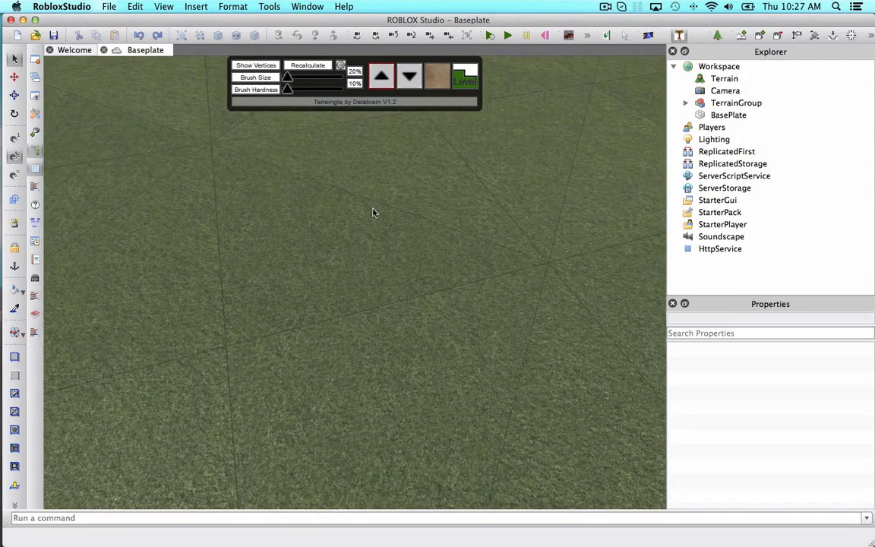
pyautogui.click(104, 50)
pyautogui.click(371, 267)
pyautogui.moveTo(379, 191); pyautogui.dragTo(378, 191, button='right')
pyautogui.moveTo(410, 247); pyautogui.dragTo(406, 244, button='right')
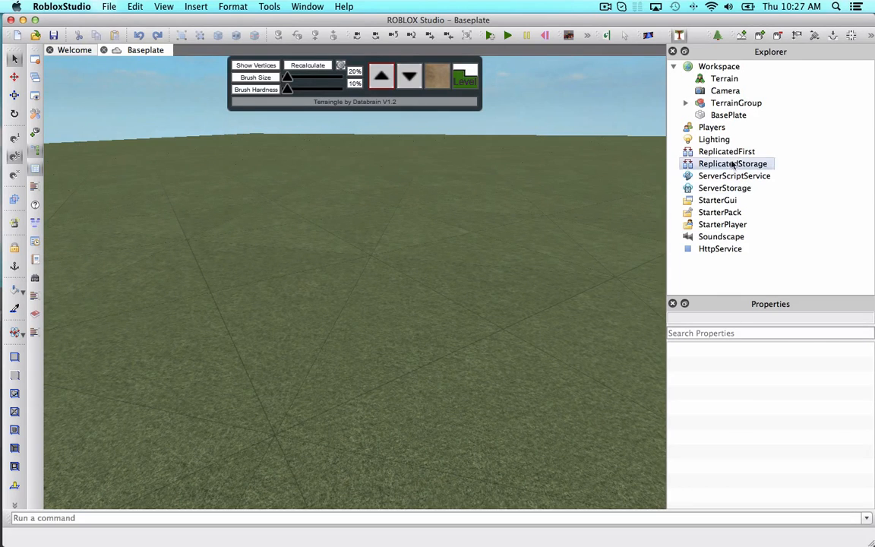
# Turn off Outlines in the Lighting properties.
pyautogui.click(717, 141)
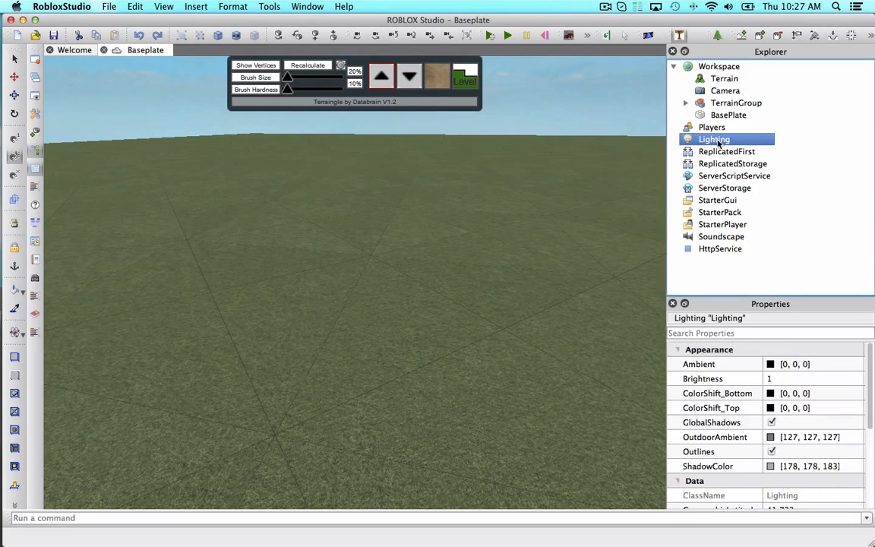
pyautogui.click(771, 451)
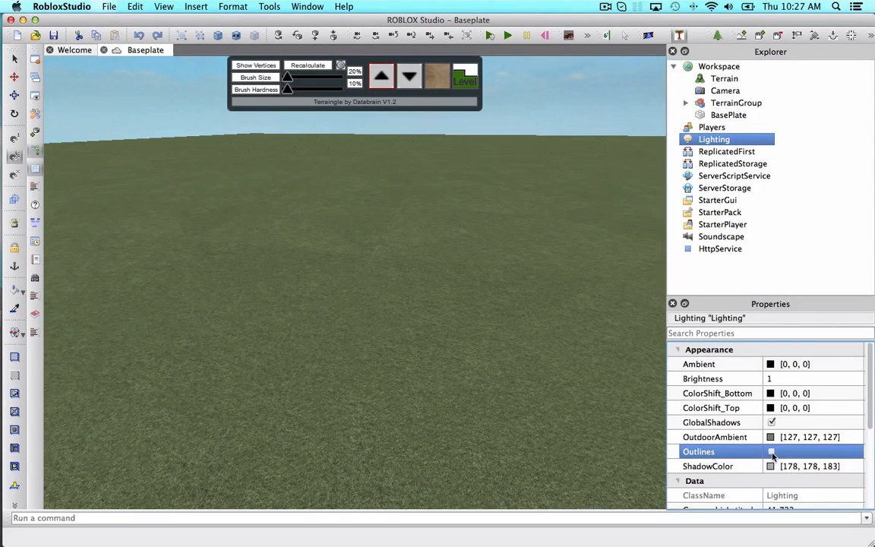
pyautogui.click(772, 454)
pyautogui.click(790, 211)
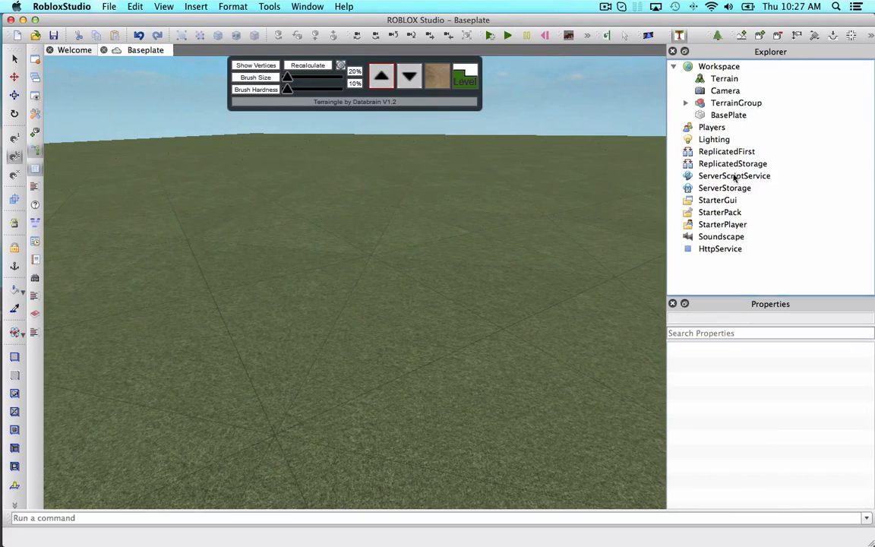
# Delete the BasePlate part from the Workspace.
pyautogui.press('w')
pyautogui.moveTo(618, 158); pyautogui.dragTo(618, 158, button='right')
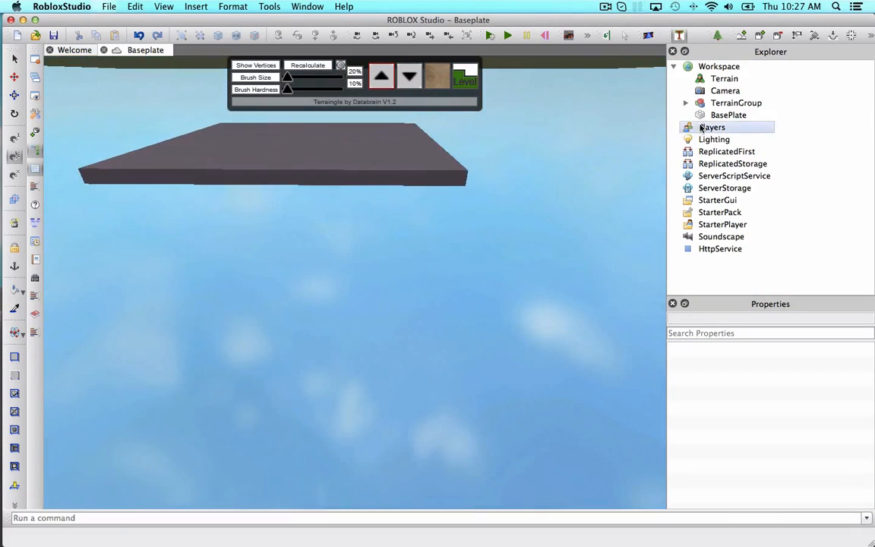
pyautogui.click(705, 116)
pyautogui.press('Delete')
pyautogui.moveTo(572, 175)
pyautogui.mouseDown(button='right')
pyautogui.moveTo(565, 185)
pyautogui.moveTo(566, 173)
pyautogui.mouseUp(button='right')
pyautogui.scroll(-6, 564, 185)
pyautogui.press('w')
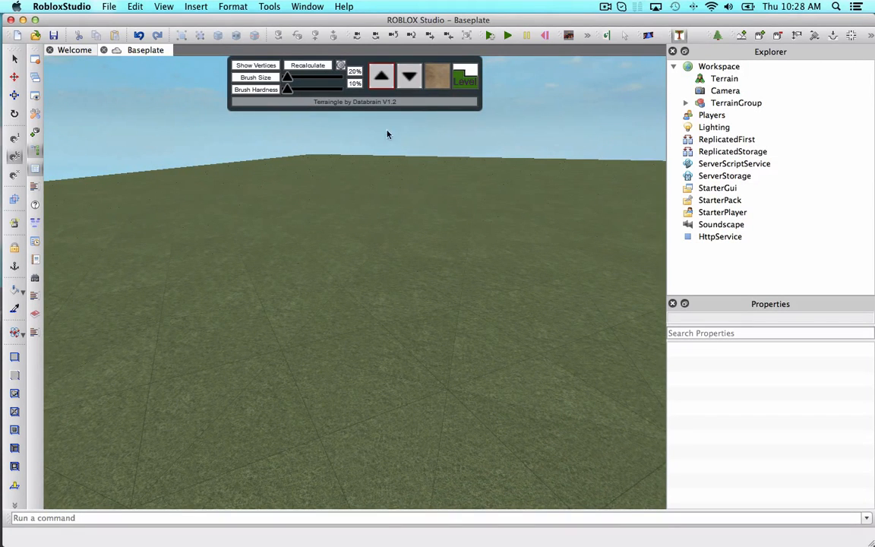
pyautogui.click(15, 59)
pyautogui.moveTo(279, 162); pyautogui.dragTo(279, 160, button='right')
pyautogui.click(19, 252)
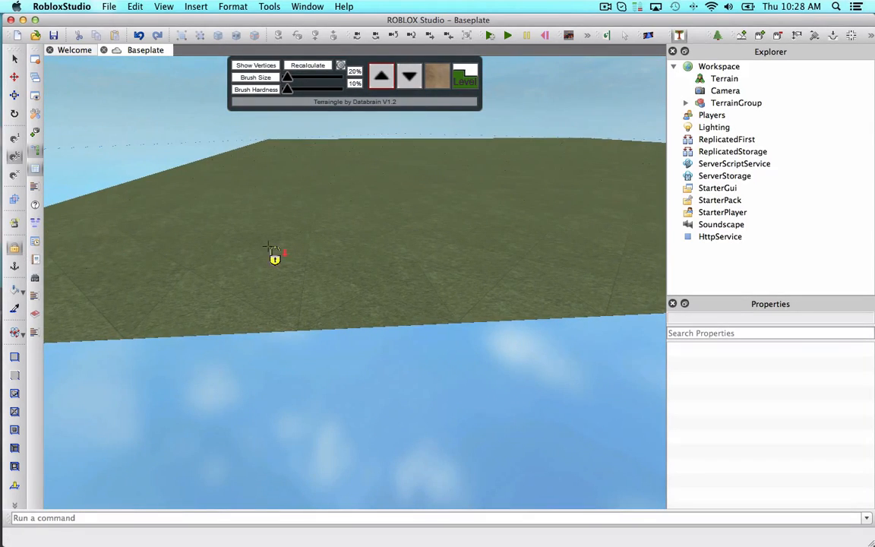
pyautogui.click(14, 59)
pyautogui.moveTo(231, 149); pyautogui.dragTo(230, 149, button='right')
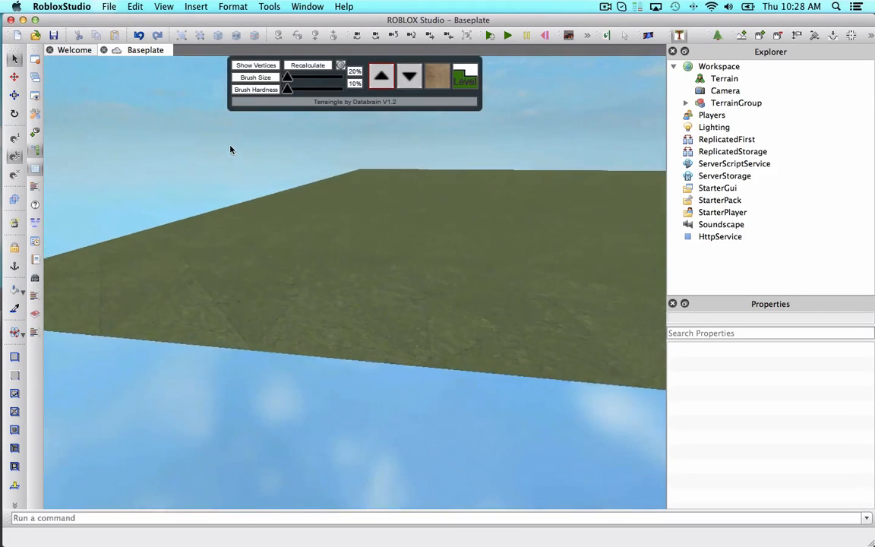
pyautogui.press('w')
pyautogui.moveTo(303, 312); pyautogui.dragTo(303, 312, button='right')
pyautogui.press('a')
pyautogui.moveTo(340, 245); pyautogui.dragTo(494, 212, button='right')
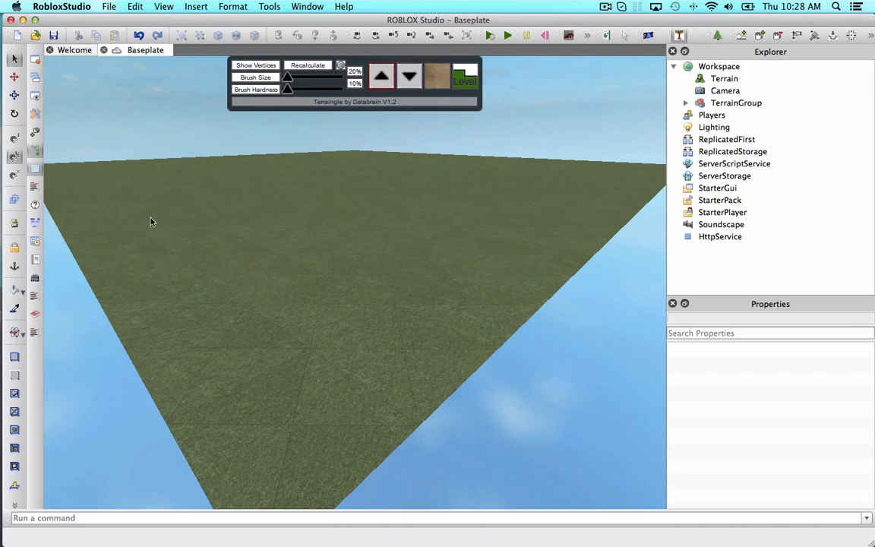
pyautogui.moveTo(337, 296); pyautogui.dragTo(346, 240, button='right')
# Open the Basic Objects panel and move the plugin toolbar into the side toolbar.
pyautogui.click(35, 133)
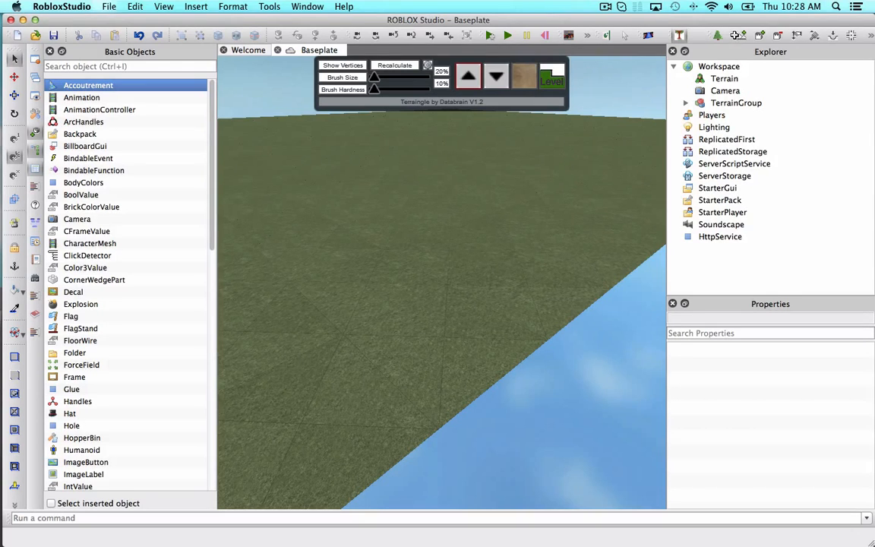
pyautogui.moveTo(735, 36); pyautogui.dragTo(34, 346)
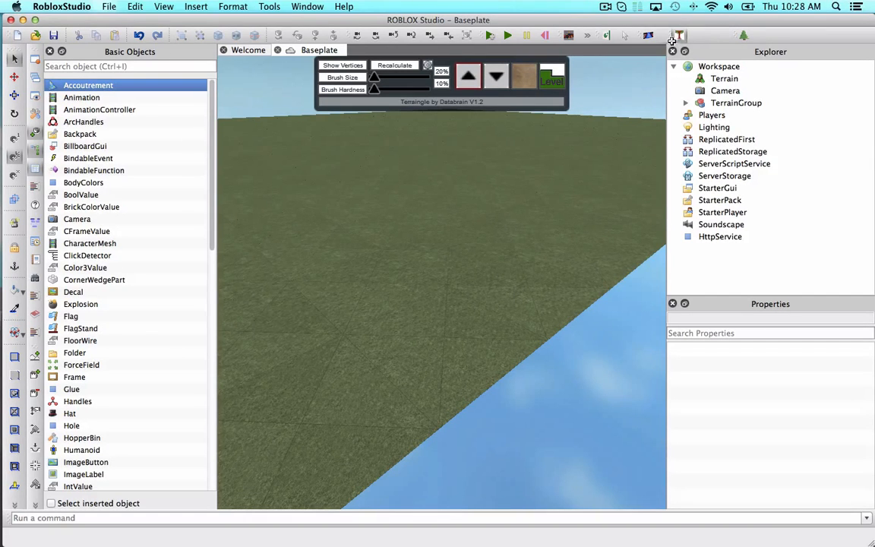
# Insert a Part from Basic Objects into the workspace and close the Basic Objects panel.
pyautogui.moveTo(671, 41); pyautogui.dragTo(699, 37)
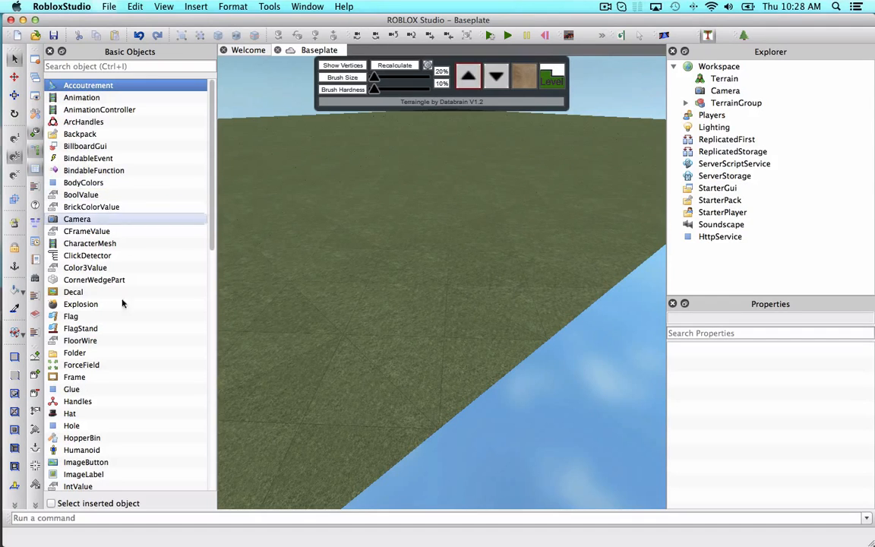
pyautogui.scroll(-6, 95, 408)
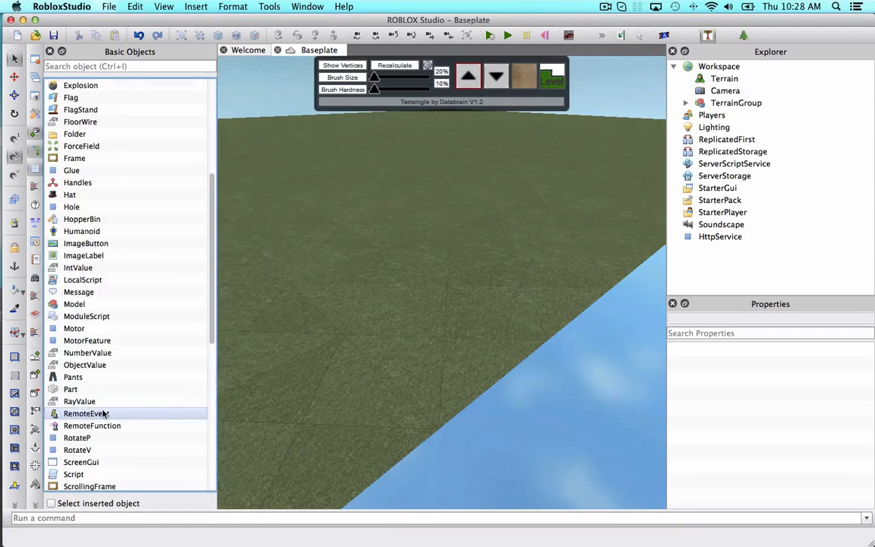
pyautogui.click(85, 389)
pyautogui.click(50, 50)
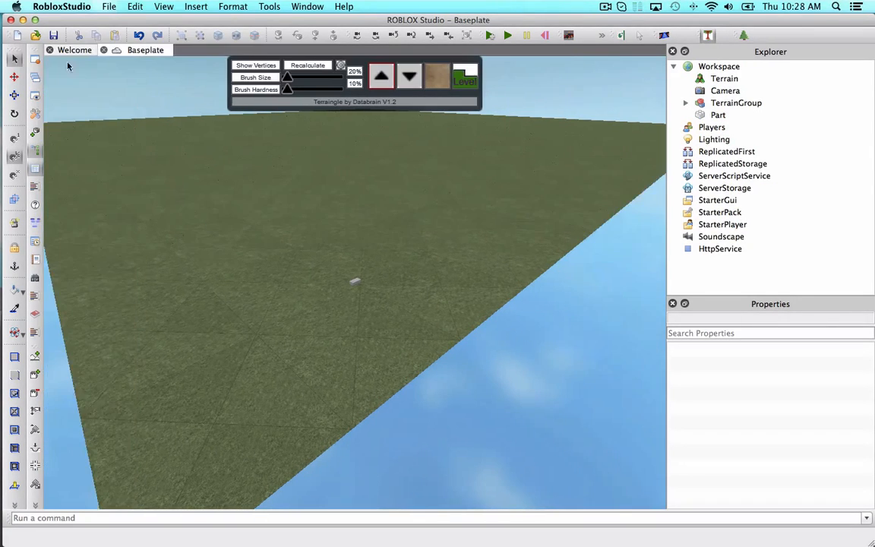
# Select the new part and set its material to Slate.
pyautogui.scroll(5, 448, 256)
pyautogui.moveTo(449, 258); pyautogui.dragTo(431, 259, button='right')
pyautogui.scroll(4, 432, 260)
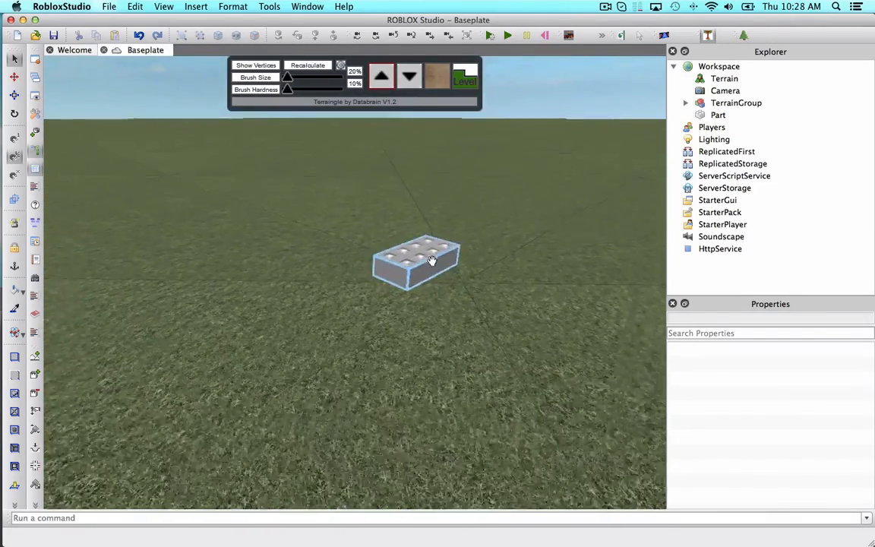
pyautogui.click(431, 260)
pyautogui.moveTo(508, 274); pyautogui.dragTo(507, 276, button='right')
pyautogui.scroll(3, 506, 276)
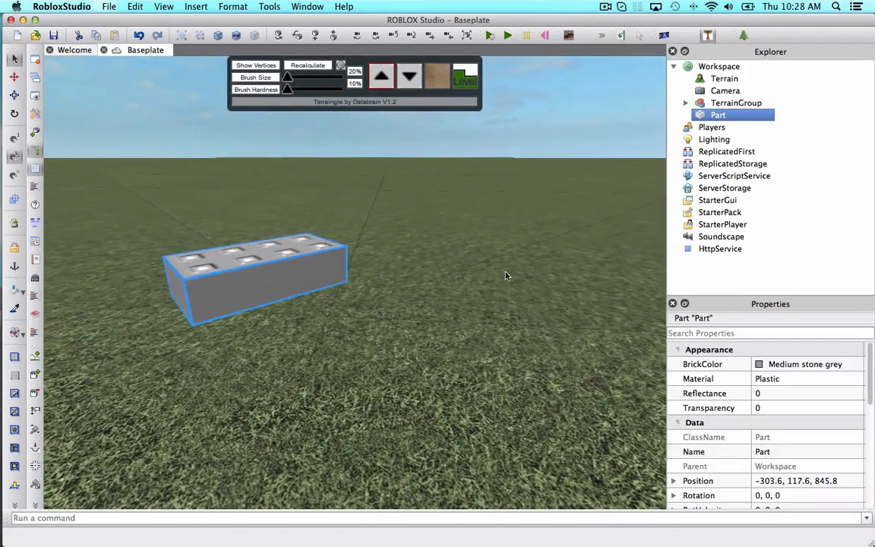
pyautogui.click(760, 365)
pyautogui.click(762, 379)
pyautogui.click(767, 379)
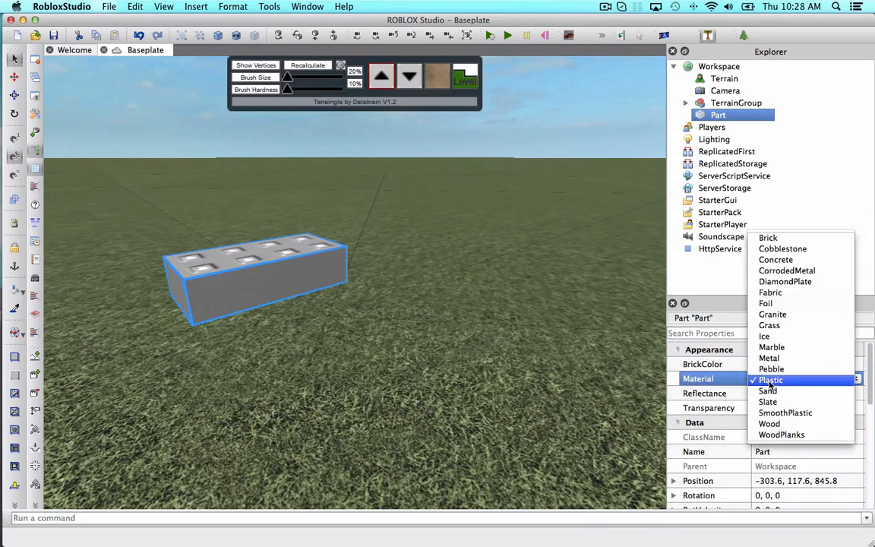
pyautogui.click(768, 401)
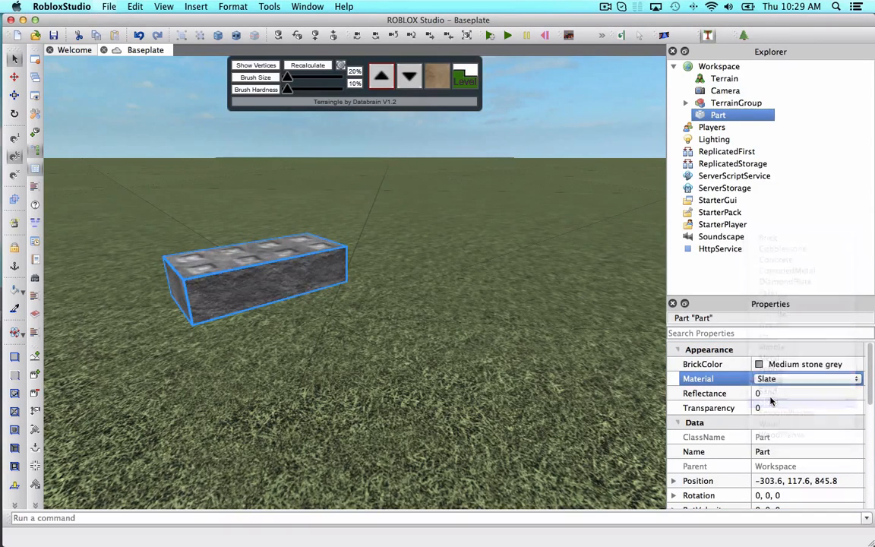
# Anchor the part.
pyautogui.click(759, 365)
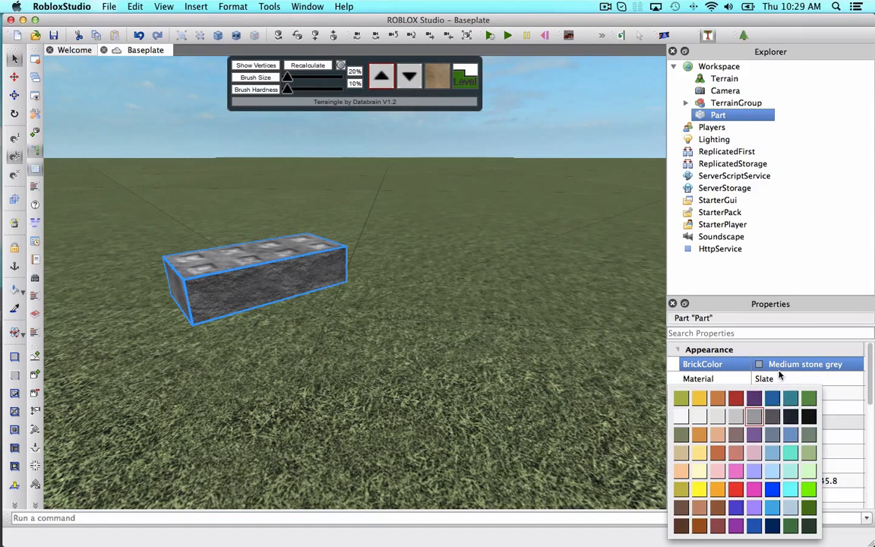
pyautogui.click(783, 376)
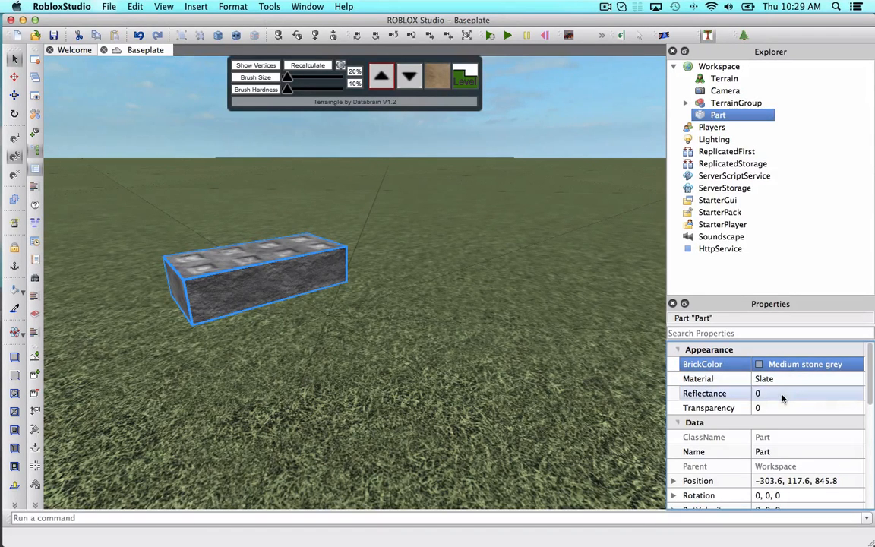
pyautogui.scroll(-3, 775, 402)
pyautogui.scroll(-2, 775, 406)
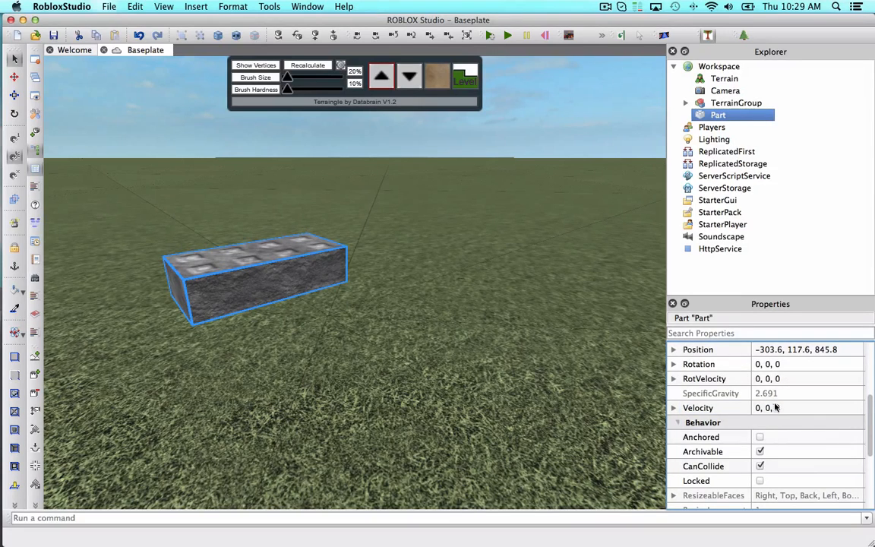
pyautogui.click(759, 436)
# Set the part's bottom and top surfaces to Smooth.
pyautogui.scroll(-3, 787, 442)
pyautogui.scroll(-1, 785, 442)
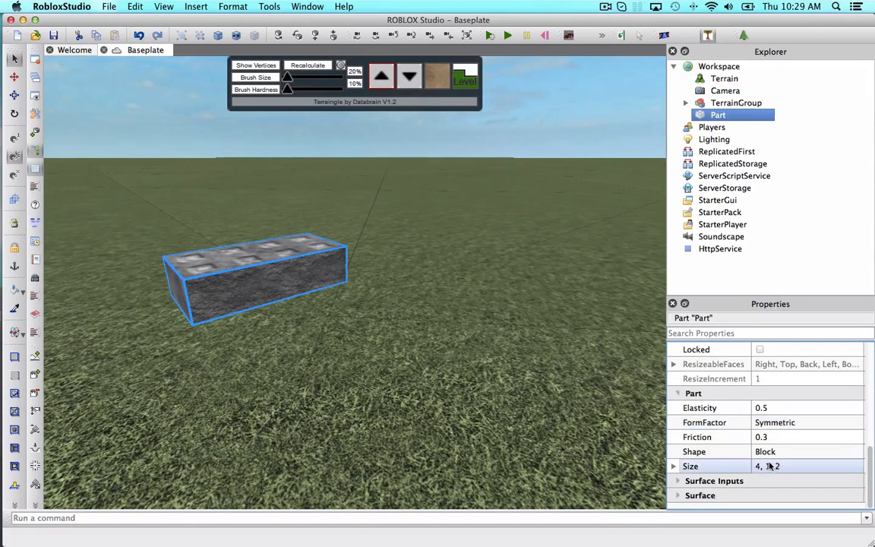
pyautogui.click(699, 494)
pyautogui.scroll(-2, 759, 456)
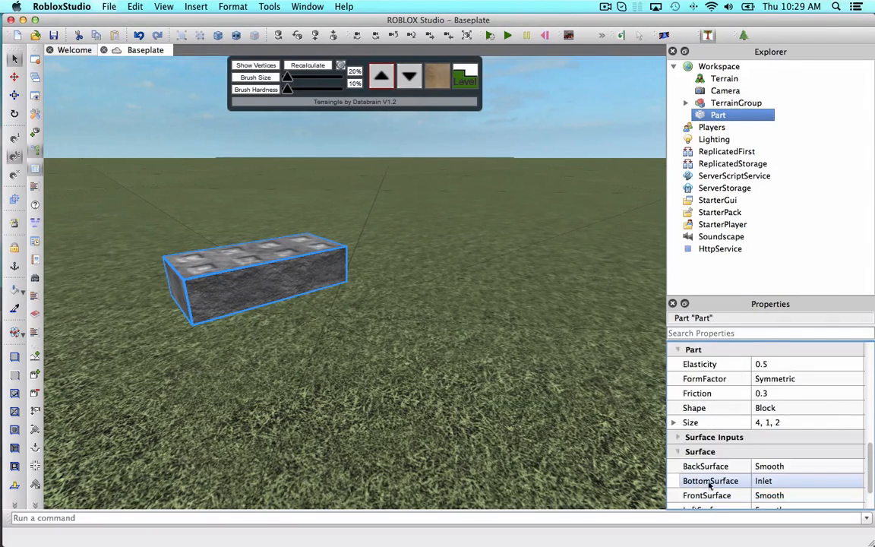
pyautogui.click(770, 438)
pyautogui.scroll(4, 770, 439)
pyautogui.click(779, 495)
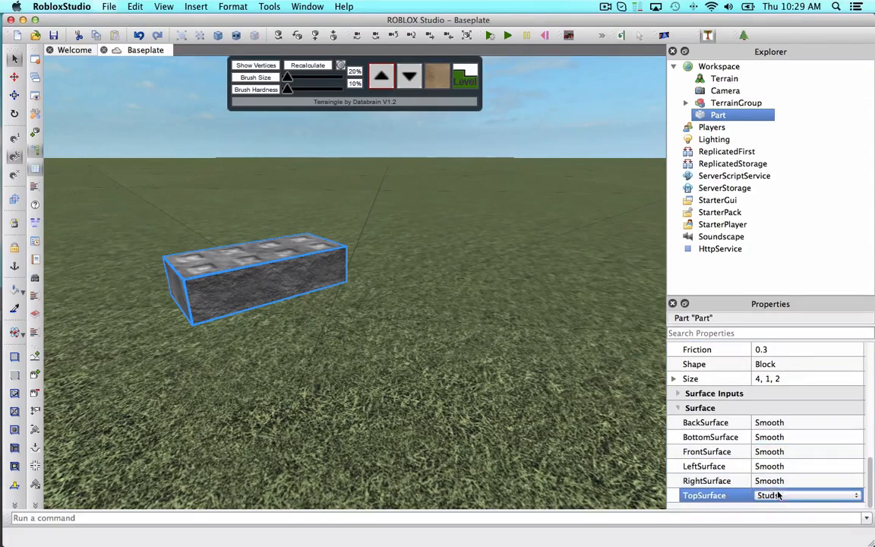
pyautogui.scroll(3, 778, 496)
pyautogui.click(484, 316)
# Drag the part to a new spot on the terrain.
pyautogui.press('s')
pyautogui.moveTo(484, 316); pyautogui.dragTo(494, 264, button='right')
pyautogui.press('w')
pyautogui.scroll(-10, 479, 311)
pyautogui.moveTo(489, 256); pyautogui.dragTo(381, 305)
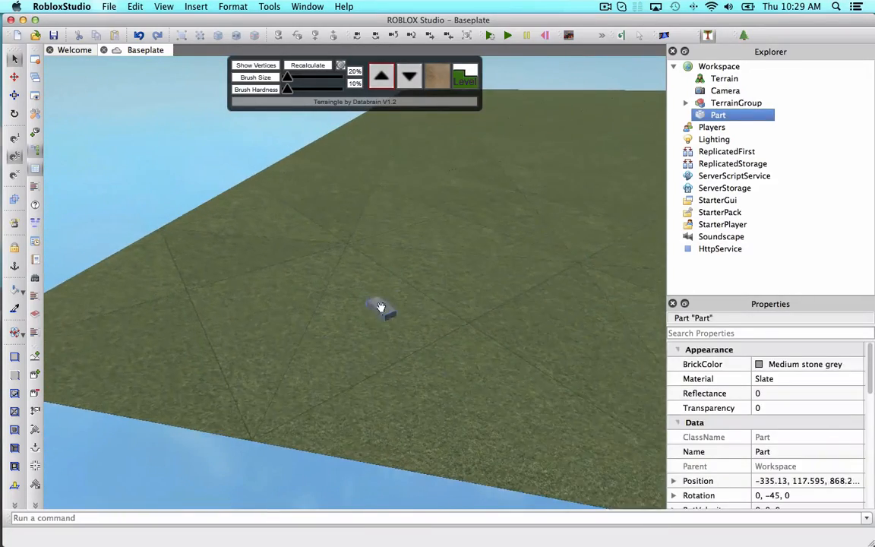
pyautogui.click(512, 289)
pyautogui.scroll(3, 512, 290)
pyautogui.scroll(3, 455, 274)
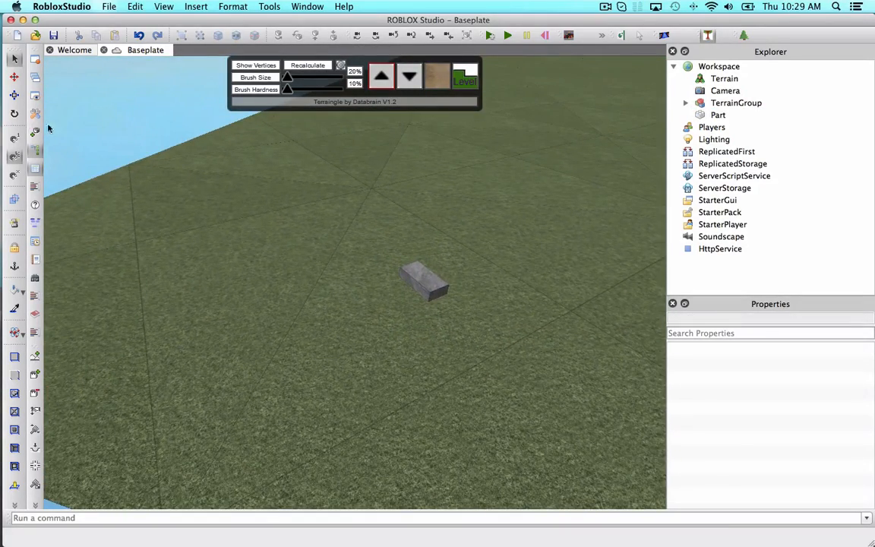
# Shift the part slightly and rotate it to about -90 degrees around its vertical axis.
pyautogui.moveTo(418, 281)
pyautogui.mouseDown()
pyautogui.moveTo(297, 279)
pyautogui.moveTo(256, 256)
pyautogui.moveTo(297, 283)
pyautogui.moveTo(480, 263)
pyautogui.moveTo(417, 268)
pyautogui.mouseUp()
pyautogui.scroll(3, 475, 274)
pyautogui.scroll(2, 474, 274)
pyautogui.click(474, 275)
pyautogui.click(411, 319)
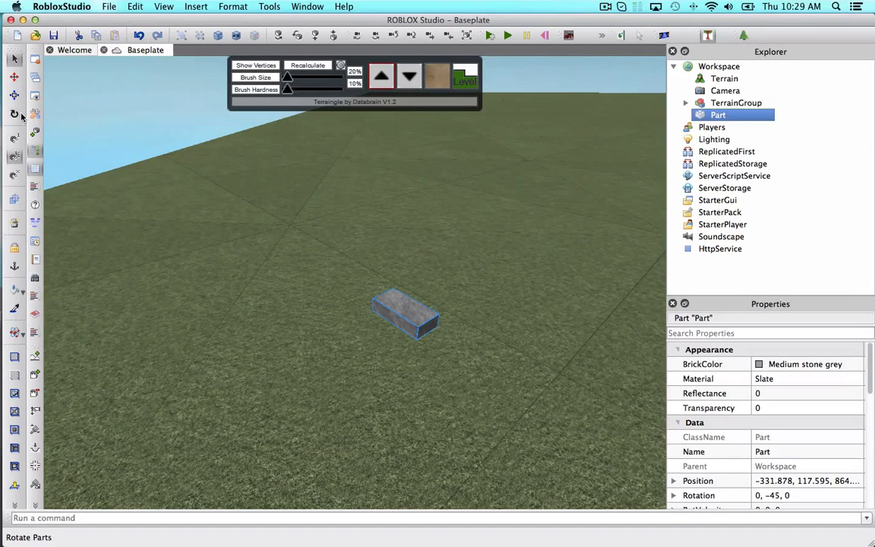
pyautogui.click(20, 115)
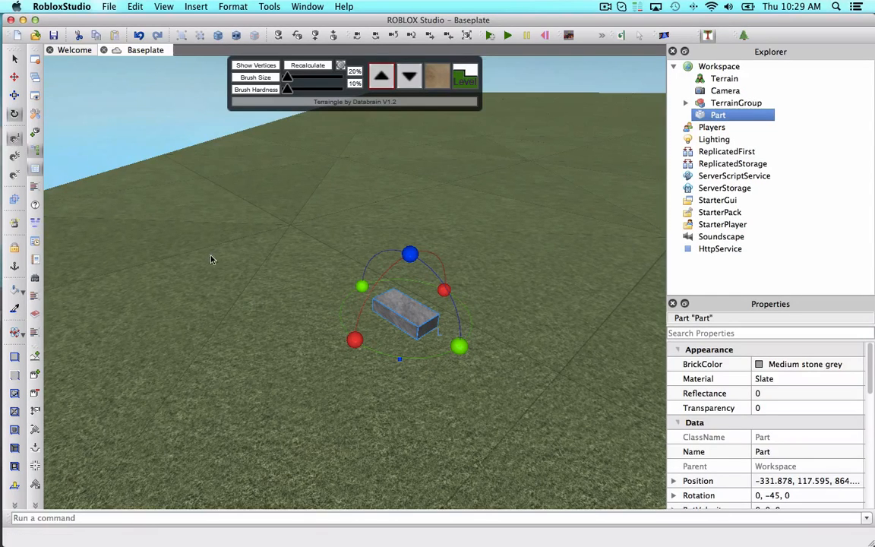
pyautogui.moveTo(470, 348); pyautogui.dragTo(407, 357)
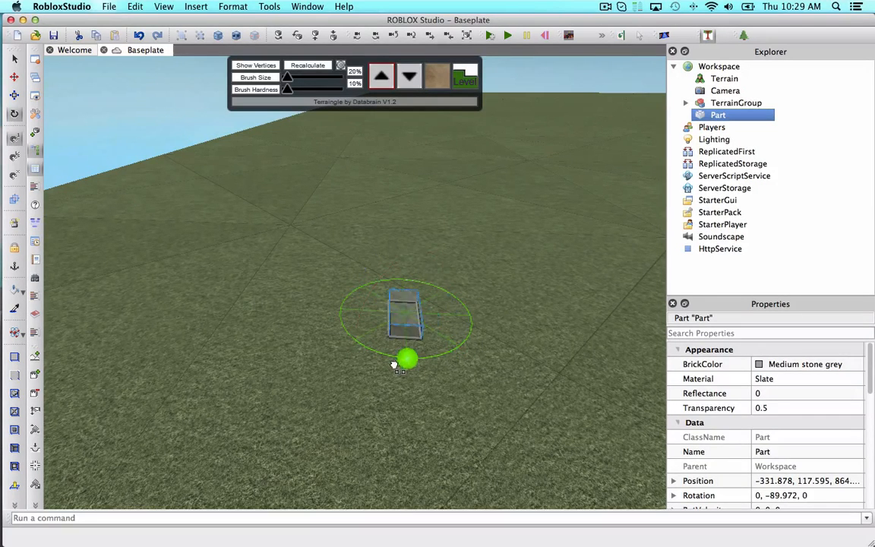
pyautogui.click(515, 374)
pyautogui.click(421, 319)
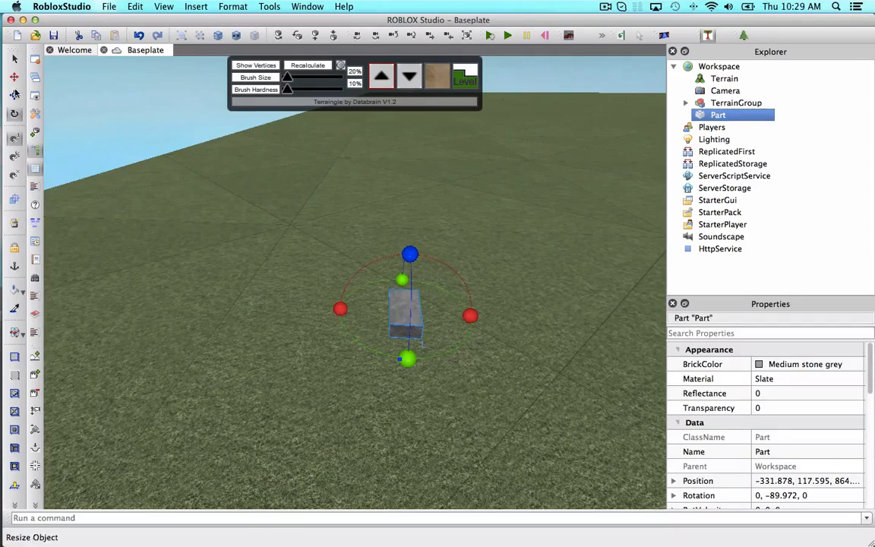
# Move the part along its X axis toward the terrain edge.
pyautogui.click(14, 77)
pyautogui.moveTo(324, 303); pyautogui.dragTo(239, 299)
pyautogui.moveTo(239, 299); pyautogui.dragTo(238, 299, button='right')
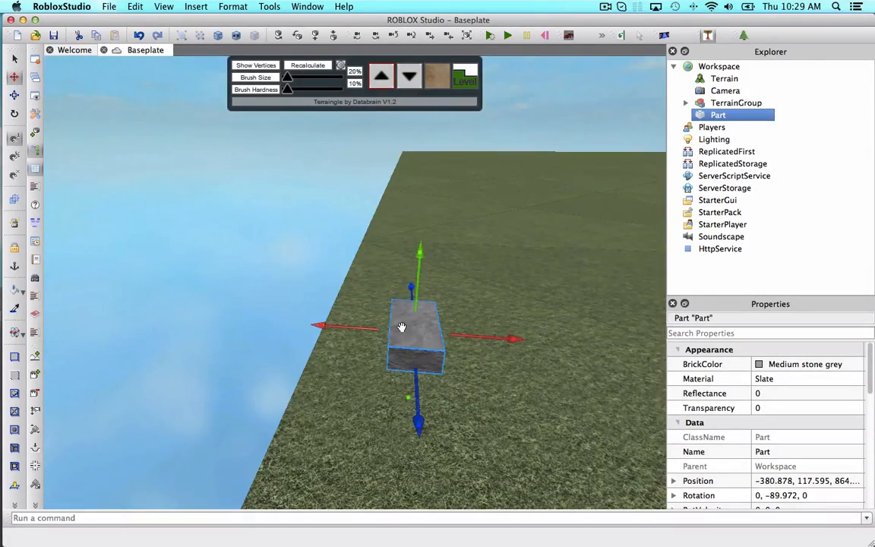
pyautogui.moveTo(363, 265); pyautogui.dragTo(363, 265, button='right')
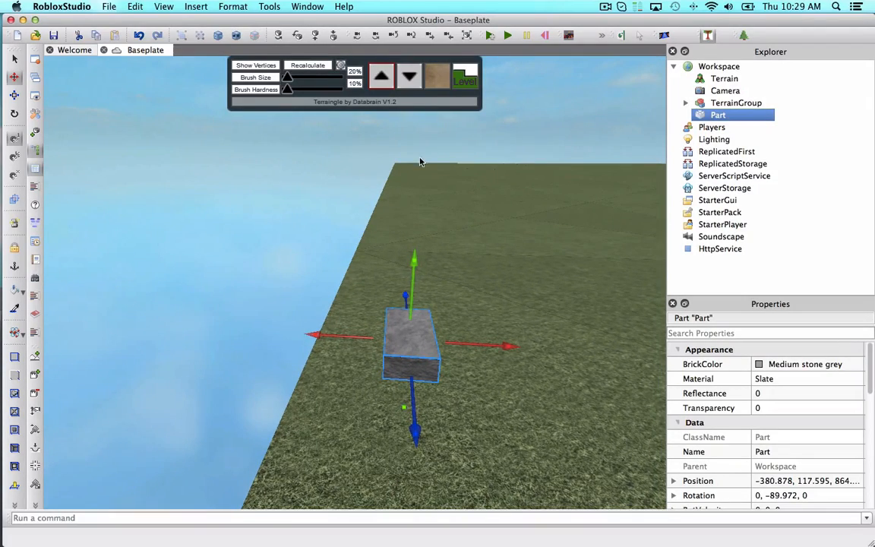
pyautogui.moveTo(377, 229); pyautogui.dragTo(359, 308, button='right')
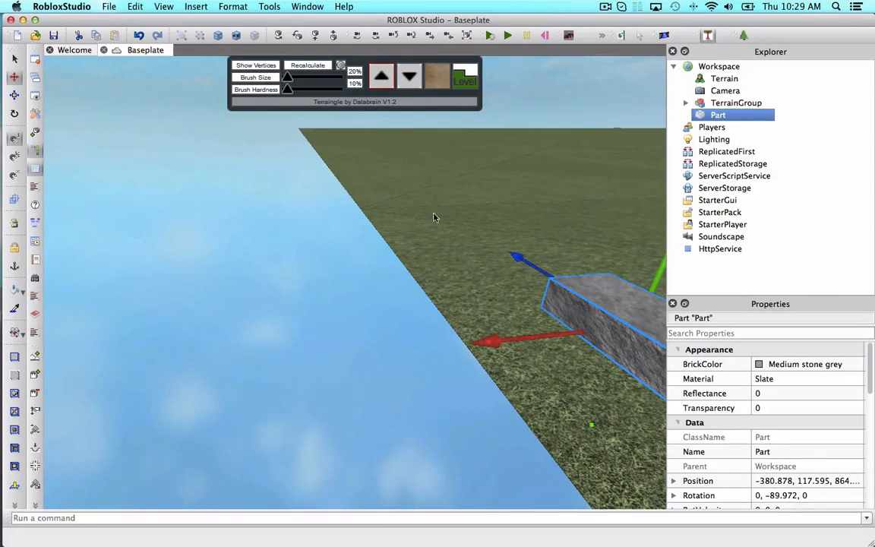
pyautogui.press('f')
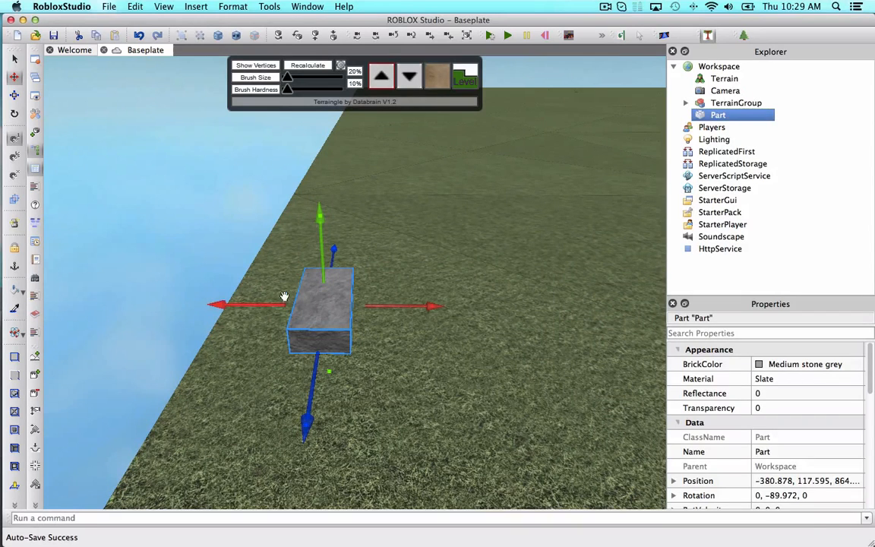
# Scale the part wider and much taller into a pillar.
pyautogui.click(15, 95)
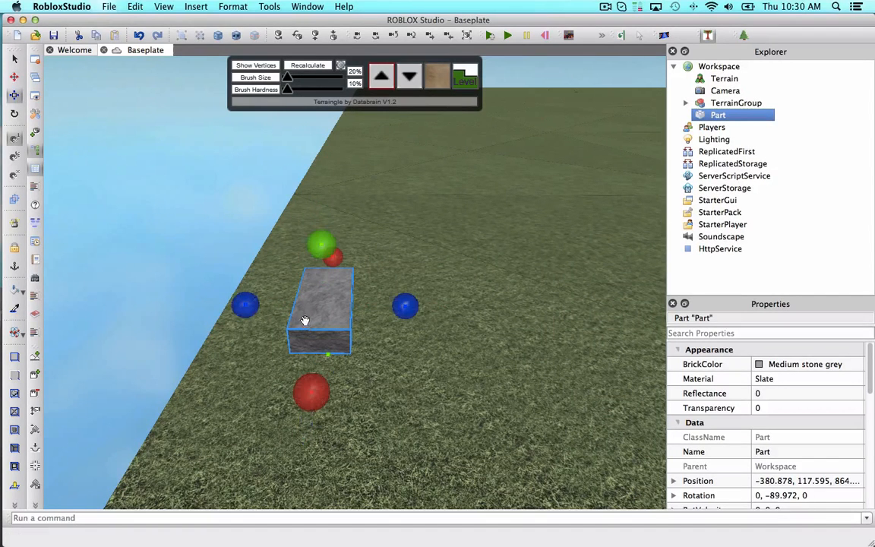
pyautogui.moveTo(245, 302); pyautogui.dragTo(192, 305)
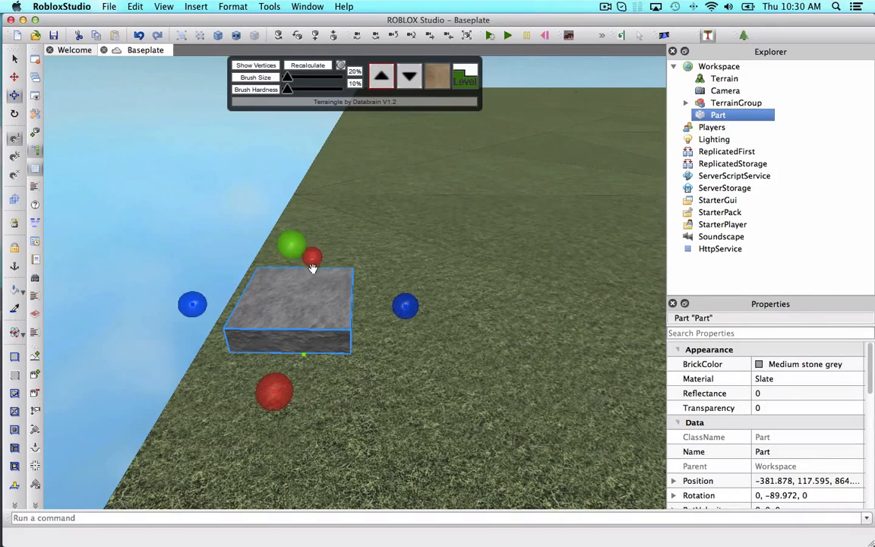
pyautogui.moveTo(295, 244); pyautogui.dragTo(233, 128)
pyautogui.moveTo(234, 128); pyautogui.dragTo(304, 254, button='right')
pyautogui.moveTo(323, 189); pyautogui.dragTo(326, 158)
pyautogui.moveTo(349, 220); pyautogui.dragTo(363, 240, button='right')
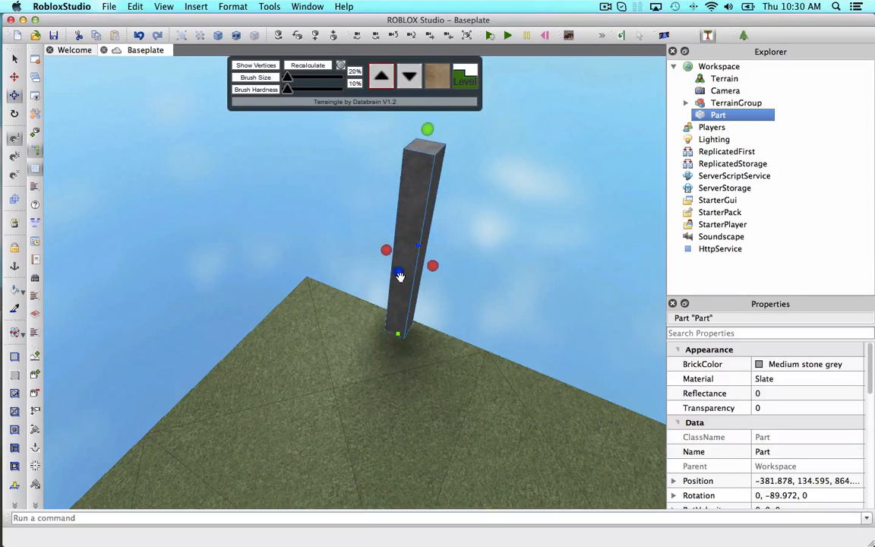
# Stretch the part lengthwise into a long wall.
pyautogui.moveTo(392, 281); pyautogui.dragTo(382, 250)
pyautogui.moveTo(430, 269); pyautogui.dragTo(488, 302)
pyautogui.click(521, 281)
pyautogui.moveTo(522, 282)
pyautogui.mouseDown(button='right')
pyautogui.moveTo(582, 231)
pyautogui.moveTo(525, 269)
pyautogui.mouseUp(button='right')
pyautogui.press('a')
pyautogui.press('a')
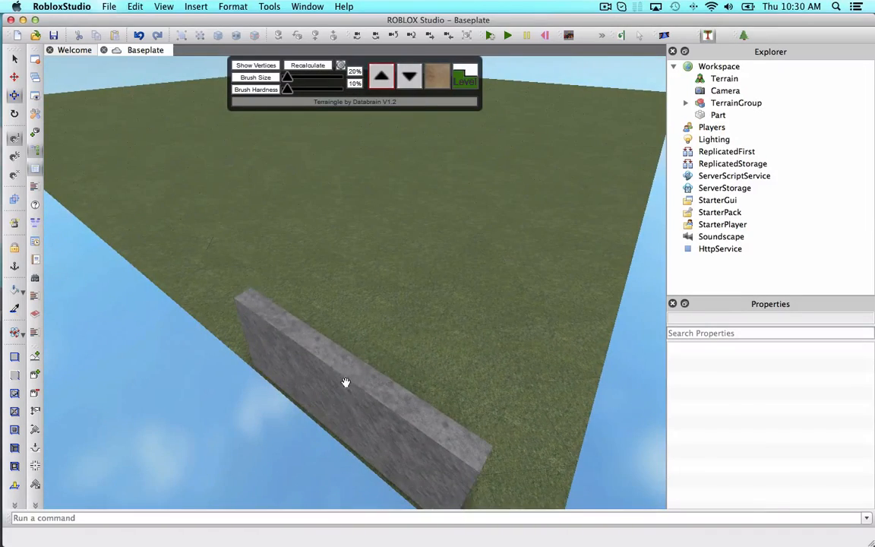
# Duplicate the wall and drag the copy along and above the original.
pyautogui.click(347, 383)
pyautogui.press('super+d')
pyautogui.moveTo(403, 308); pyautogui.dragTo(417, 276, button='right')
pyautogui.click(471, 266)
pyautogui.moveTo(471, 266); pyautogui.dragTo(455, 262, button='right')
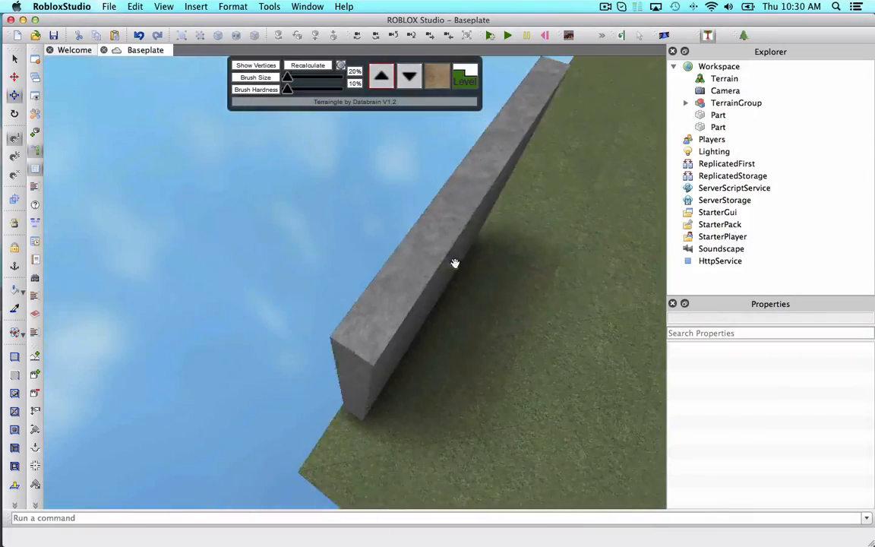
pyautogui.moveTo(455, 262); pyautogui.dragTo(528, 197)
pyautogui.press('d')
pyautogui.press('d')
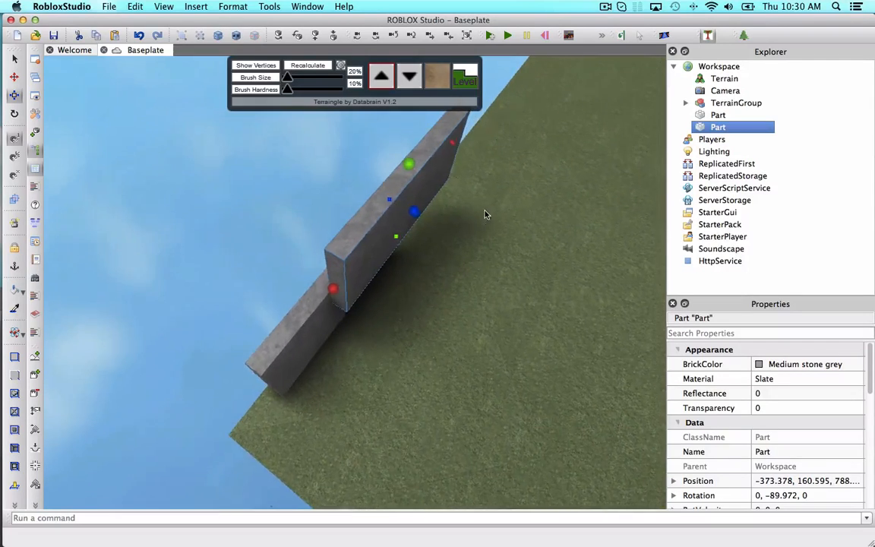
# Undo an attempted rotation of the copied wall.
pyautogui.moveTo(289, 307); pyautogui.dragTo(432, 229)
pyautogui.press('r')
pyautogui.moveTo(432, 229)
pyautogui.mouseDown(button='right')
pyautogui.moveTo(441, 225)
pyautogui.moveTo(437, 242)
pyautogui.mouseUp(button='right')
pyautogui.press('super+z')
pyautogui.moveTo(356, 356)
pyautogui.mouseDown(button='right')
pyautogui.moveTo(360, 343)
pyautogui.moveTo(349, 343)
pyautogui.mouseUp(button='right')
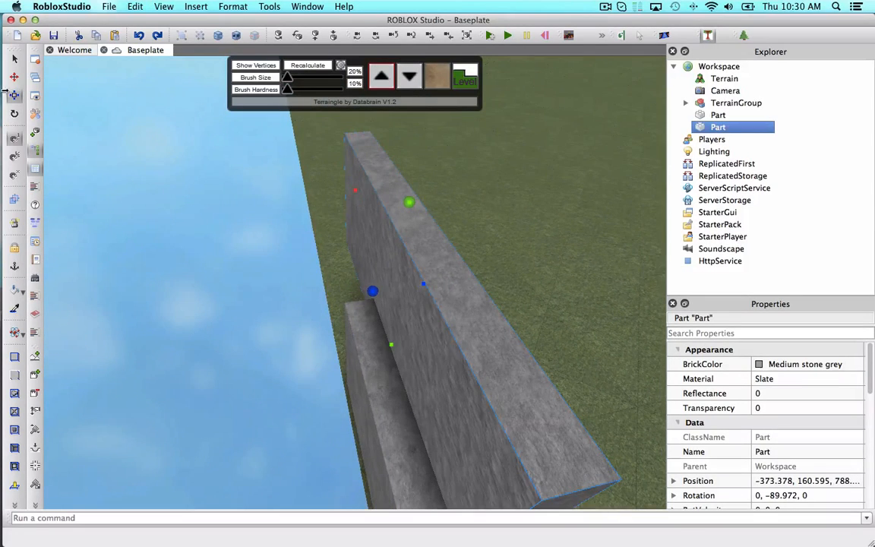
# Move the copied wall beside the first wall, lowering it and trimming its height slightly.
pyautogui.click(14, 78)
pyautogui.moveTo(268, 224); pyautogui.dragTo(274, 212, button='right')
pyautogui.moveTo(302, 239); pyautogui.dragTo(199, 230)
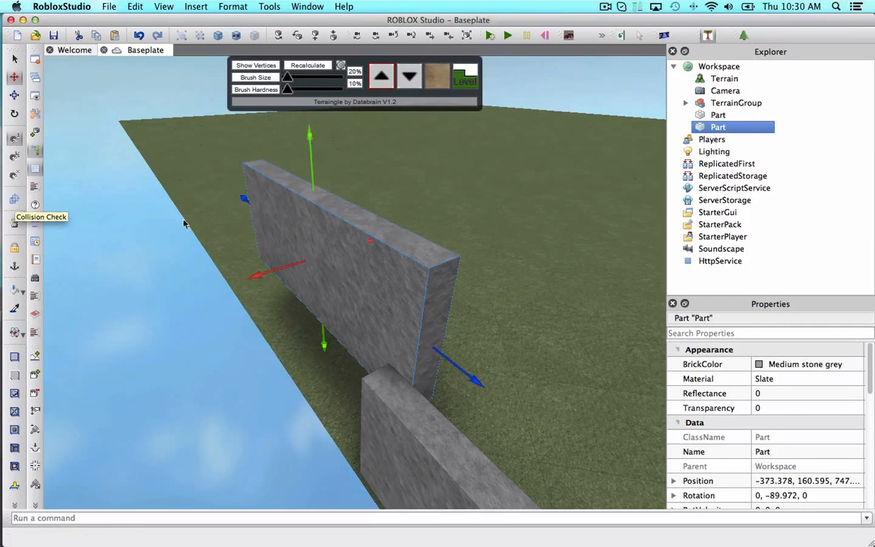
pyautogui.moveTo(257, 274); pyautogui.dragTo(240, 279)
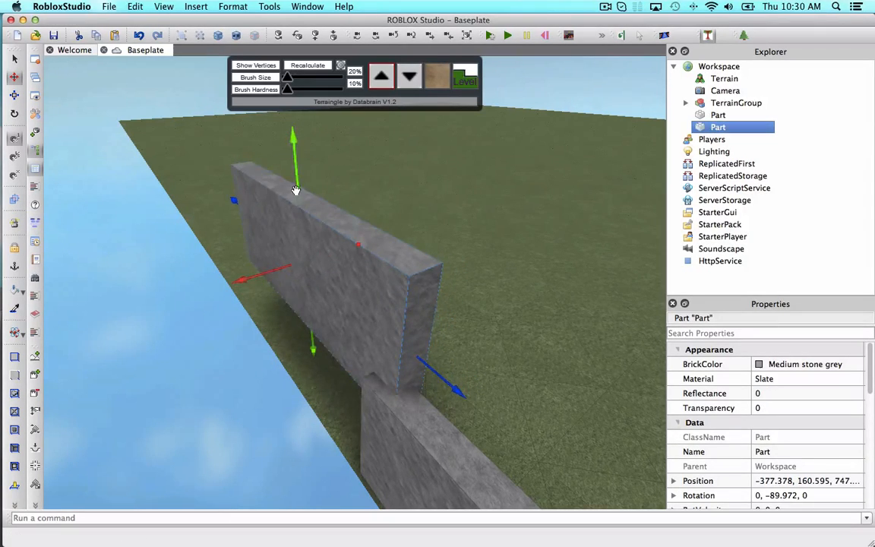
pyautogui.moveTo(295, 189); pyautogui.dragTo(291, 278)
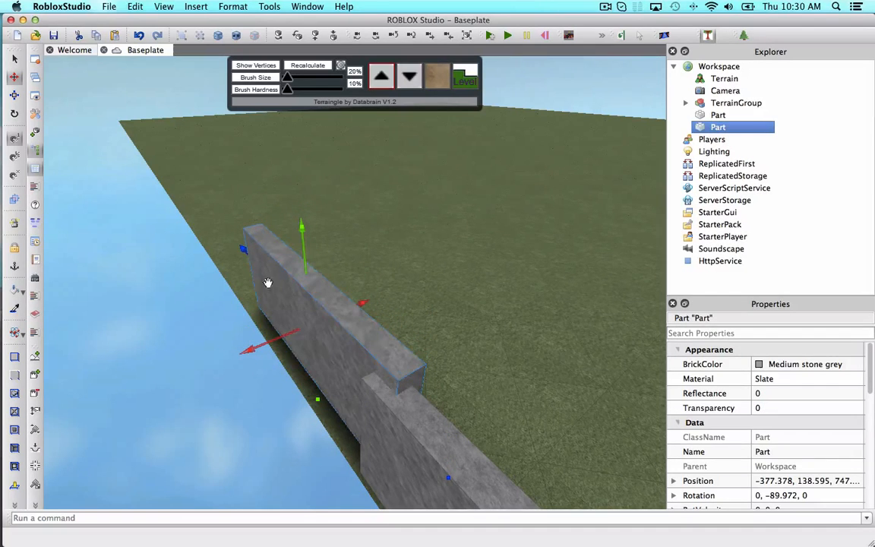
pyautogui.click(16, 96)
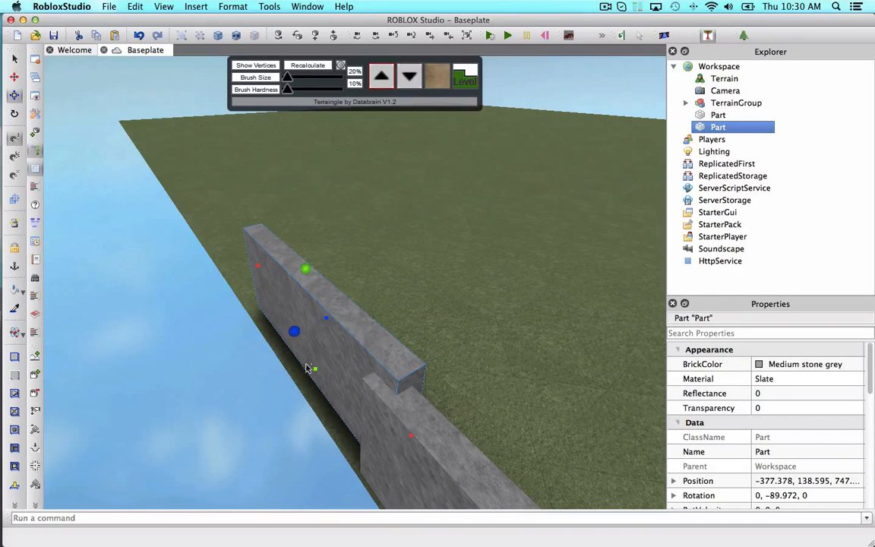
pyautogui.moveTo(311, 367); pyautogui.dragTo(312, 388)
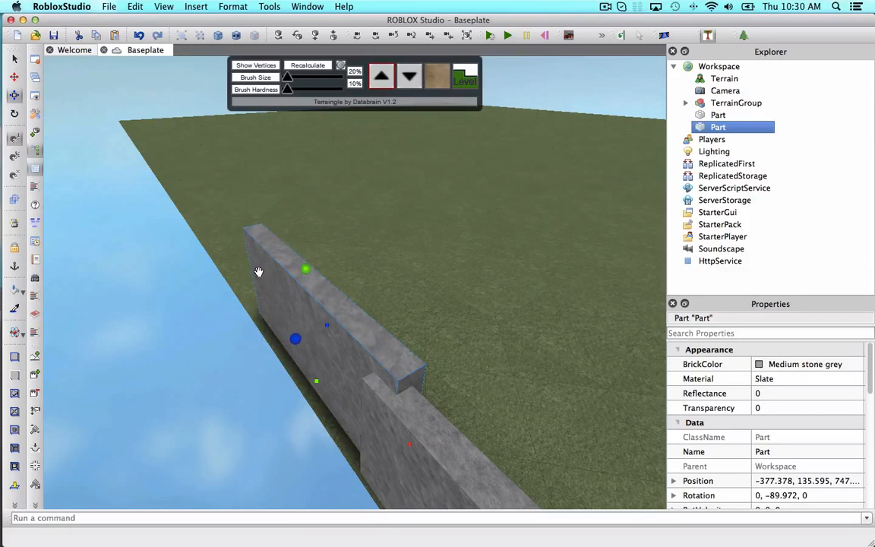
# Duplicate the wall and place the copy at the end of the wall run, turned to 45 degrees.
pyautogui.moveTo(258, 271); pyautogui.dragTo(356, 284, button='right')
pyautogui.click(437, 431)
pyautogui.click(264, 248)
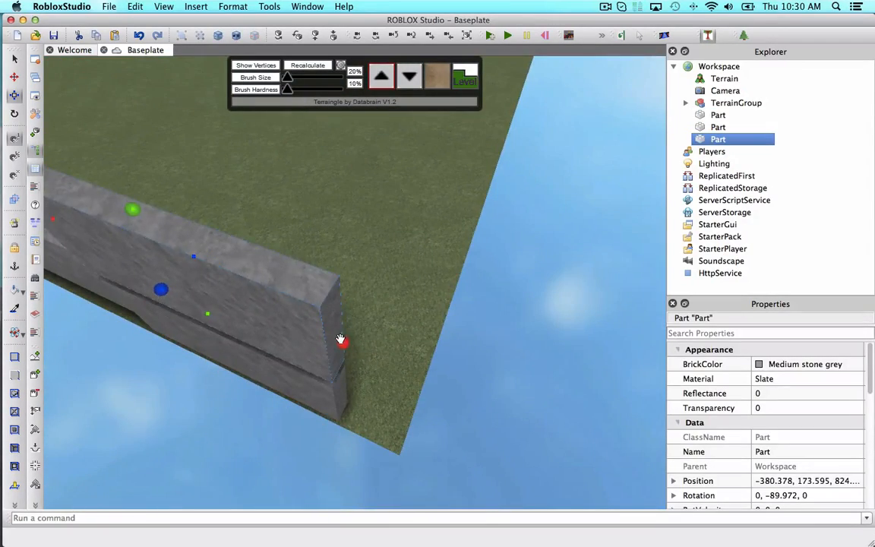
pyautogui.moveTo(341, 338); pyautogui.dragTo(128, 286)
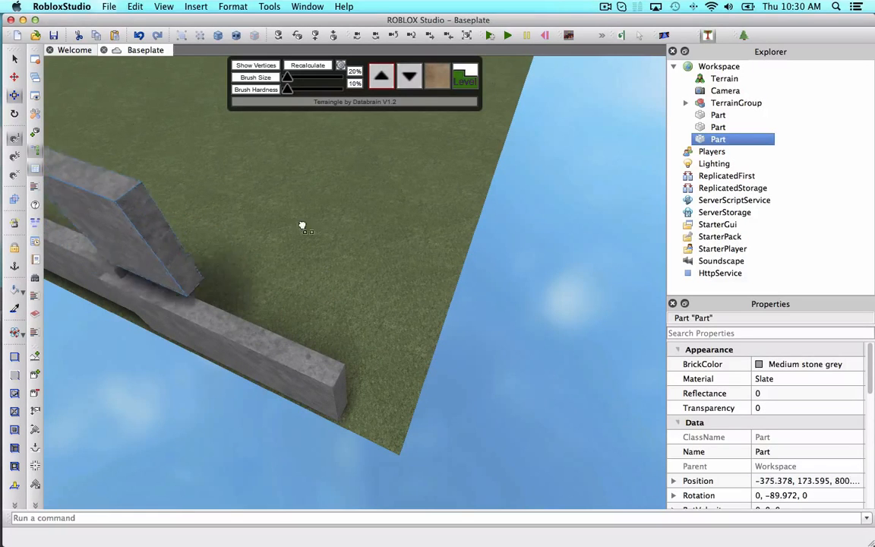
pyautogui.moveTo(302, 226); pyautogui.dragTo(424, 367)
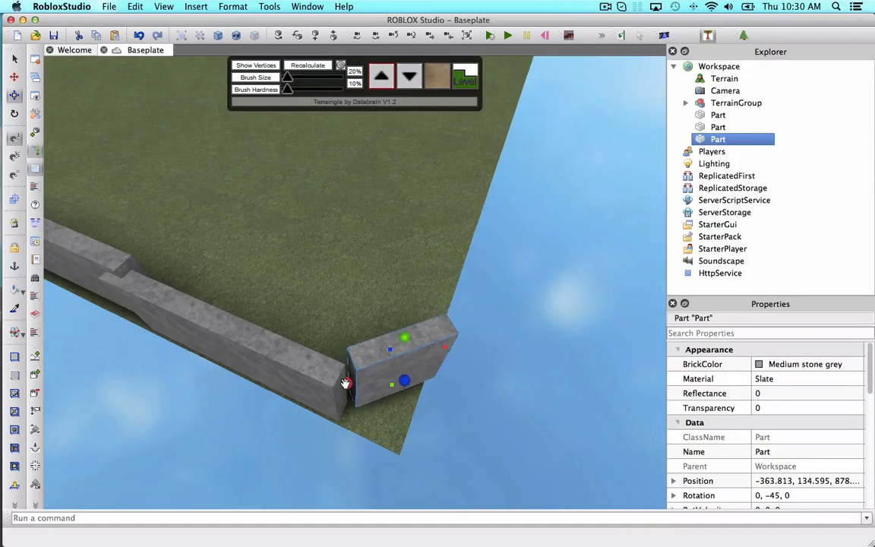
pyautogui.moveTo(345, 382); pyautogui.dragTo(376, 363)
pyautogui.scroll(5, 405, 358)
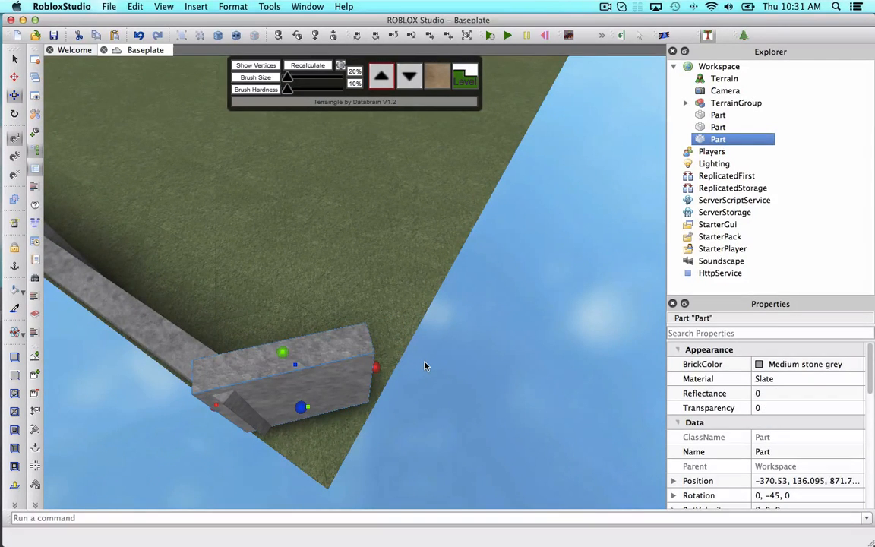
pyautogui.moveTo(425, 366); pyautogui.dragTo(328, 359, button='right')
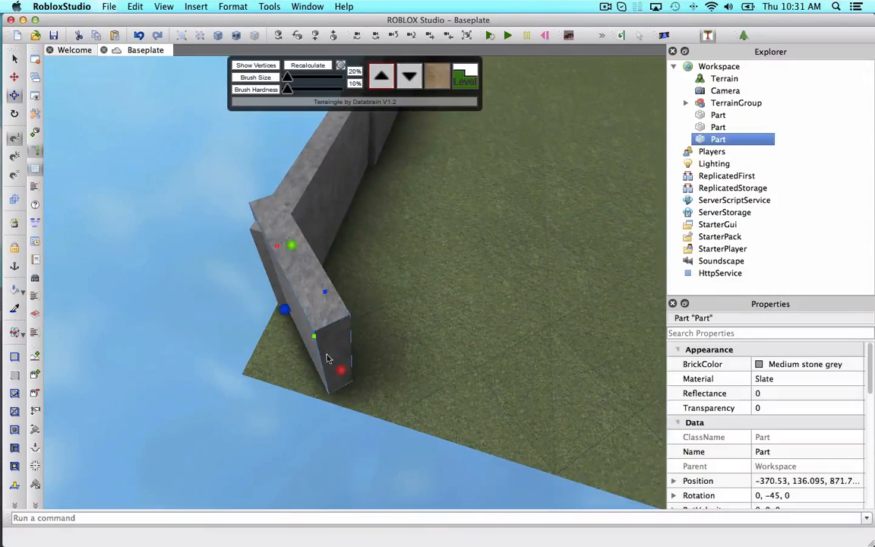
# Duplicate the angled section and place the copy beyond the corner, rotated back to 0 degrees.
pyautogui.press('super+d')
pyautogui.moveTo(387, 469); pyautogui.dragTo(269, 295, button='right')
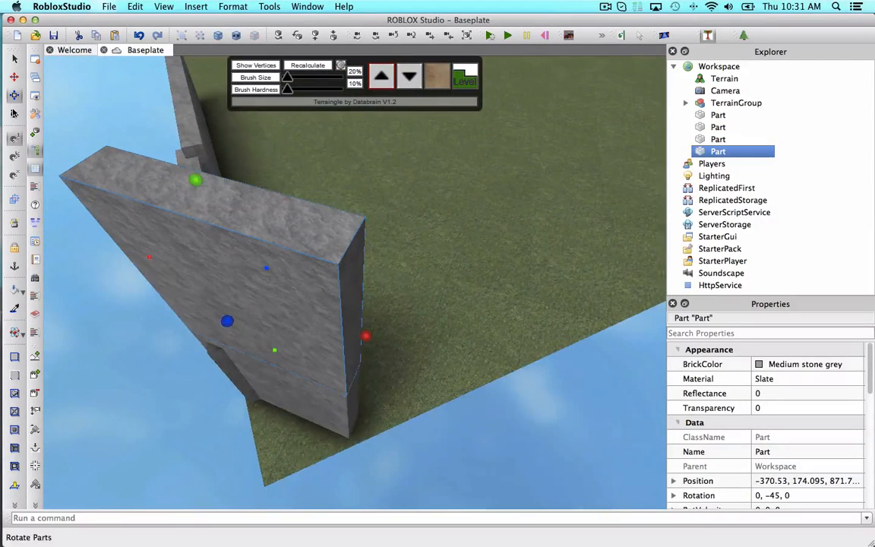
pyautogui.click(14, 112)
pyautogui.moveTo(383, 317); pyautogui.dragTo(560, 217)
pyautogui.click(14, 76)
pyautogui.moveTo(418, 325); pyautogui.dragTo(468, 429)
pyautogui.moveTo(525, 313); pyautogui.dragTo(560, 312)
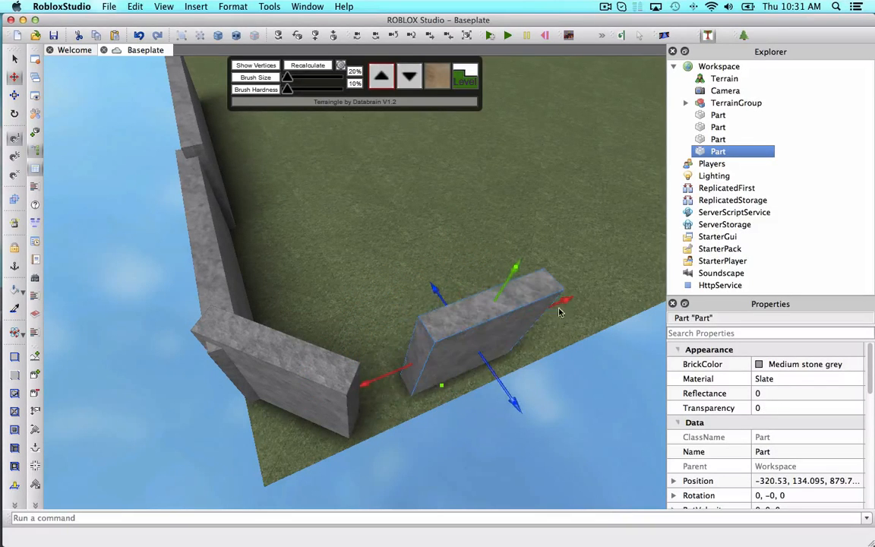
# Fill the gap between the angled corner section and the new straight wall using the GapFill plugin.
pyautogui.moveTo(537, 119); pyautogui.dragTo(536, 119, button='right')
pyautogui.press('w')
pyautogui.click(451, 436)
pyautogui.moveTo(450, 435); pyautogui.dragTo(536, 306, button='middle')
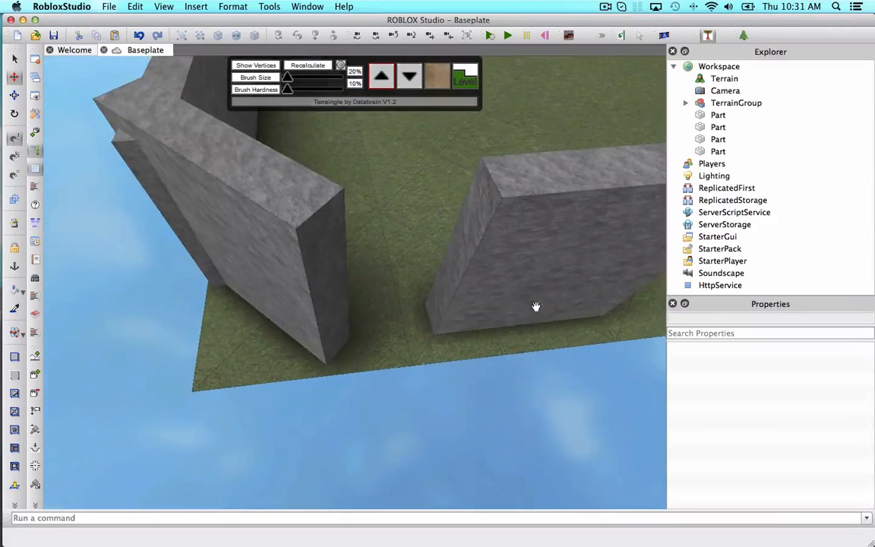
pyautogui.click(665, 36)
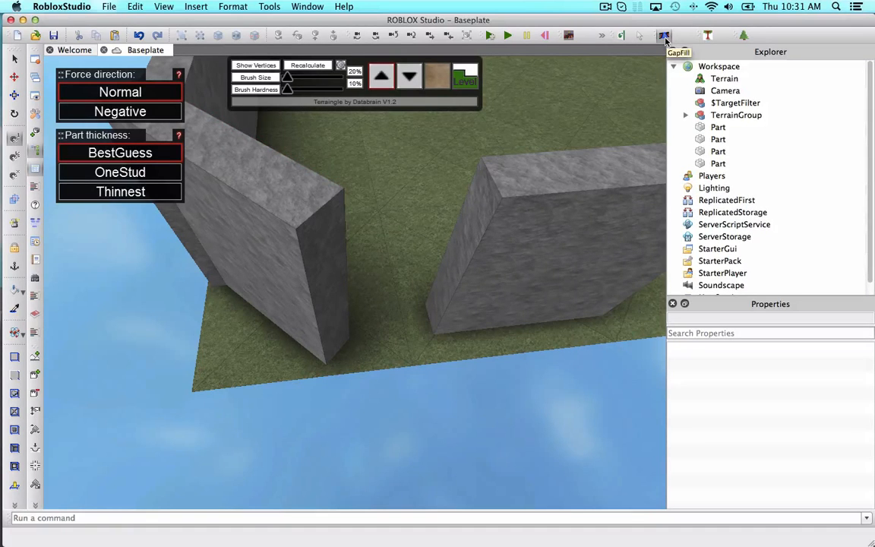
pyautogui.click(461, 234)
pyautogui.scroll(2, 465, 235)
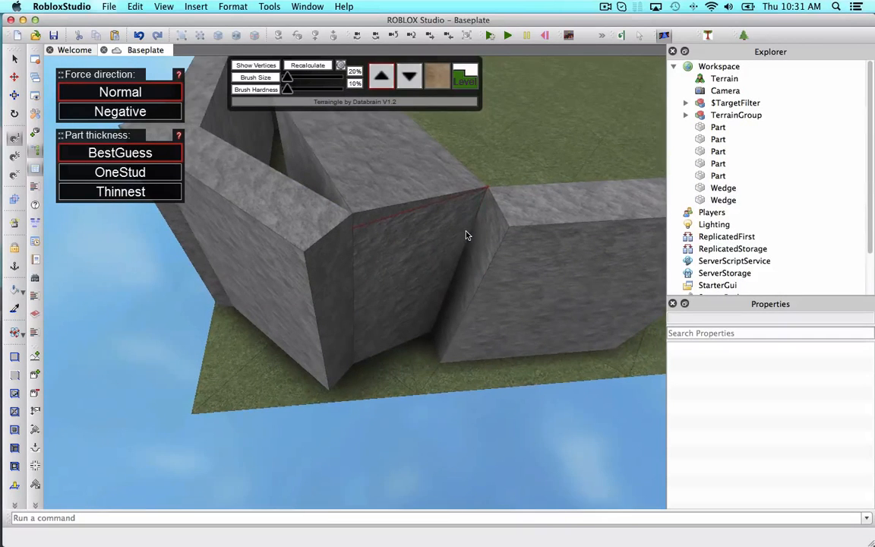
# Undo the gap fill and fill the joint again from another edge.
pyautogui.press('super+z')
pyautogui.click(508, 284)
pyautogui.scroll(4, 526, 274)
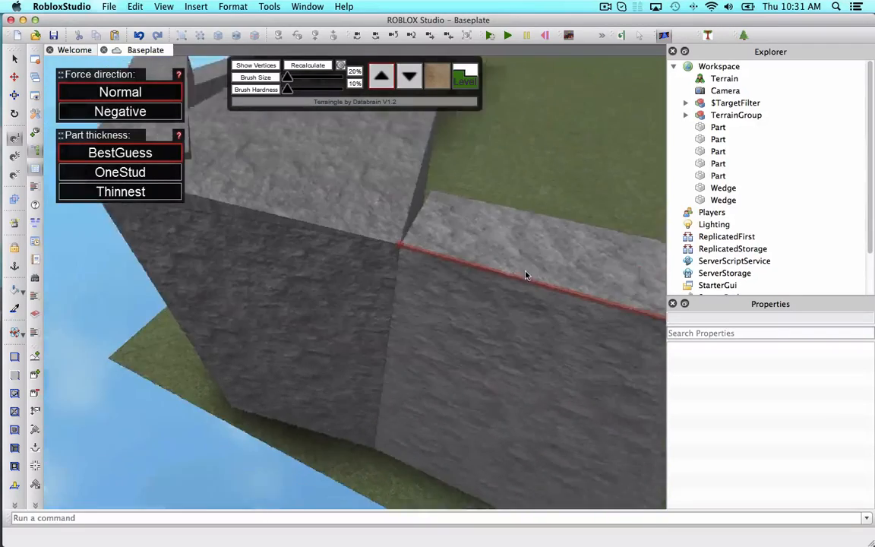
pyautogui.scroll(-3, 526, 275)
pyautogui.moveTo(527, 274); pyautogui.dragTo(437, 261, button='right')
pyautogui.click(14, 95)
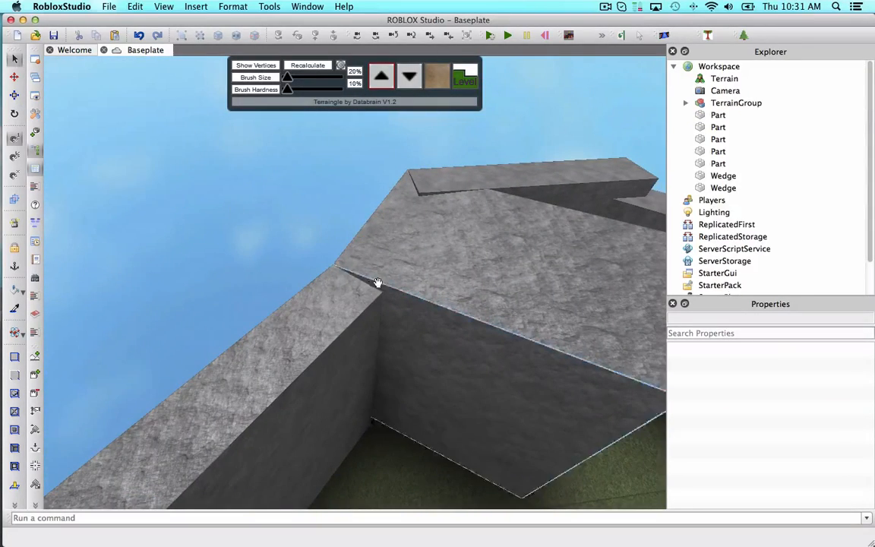
# Adjust the gap-fill part and wedge at the top of the corner joint.
pyautogui.click(445, 331)
pyautogui.moveTo(445, 331); pyautogui.dragTo(130, 198, button='right')
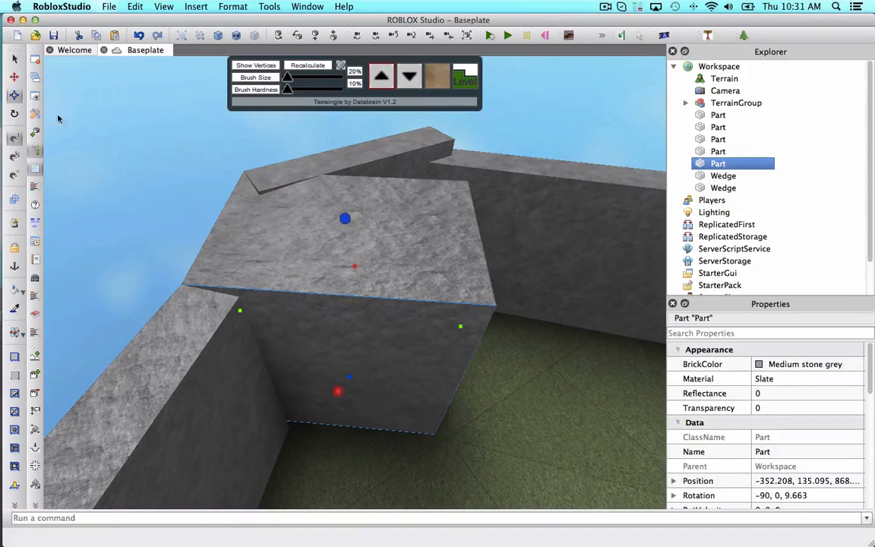
pyautogui.moveTo(459, 328); pyautogui.dragTo(286, 332)
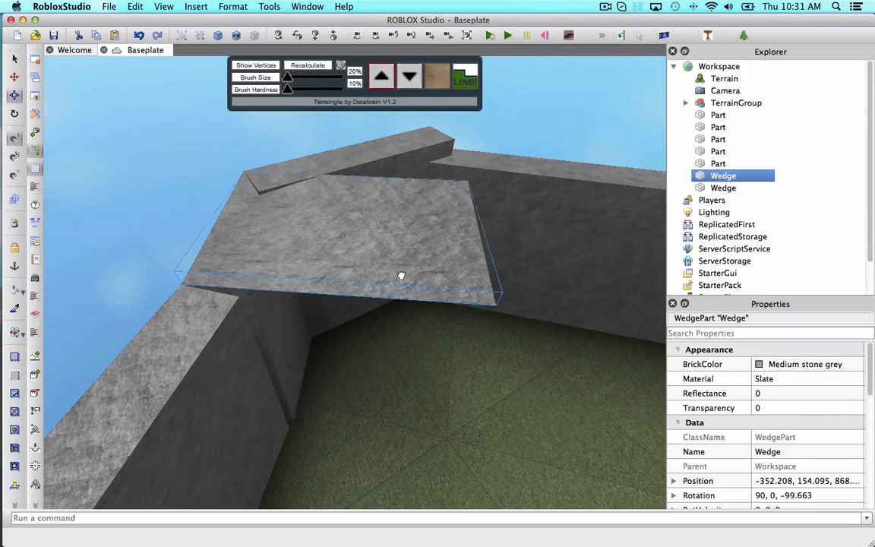
pyautogui.moveTo(490, 236); pyautogui.dragTo(424, 233)
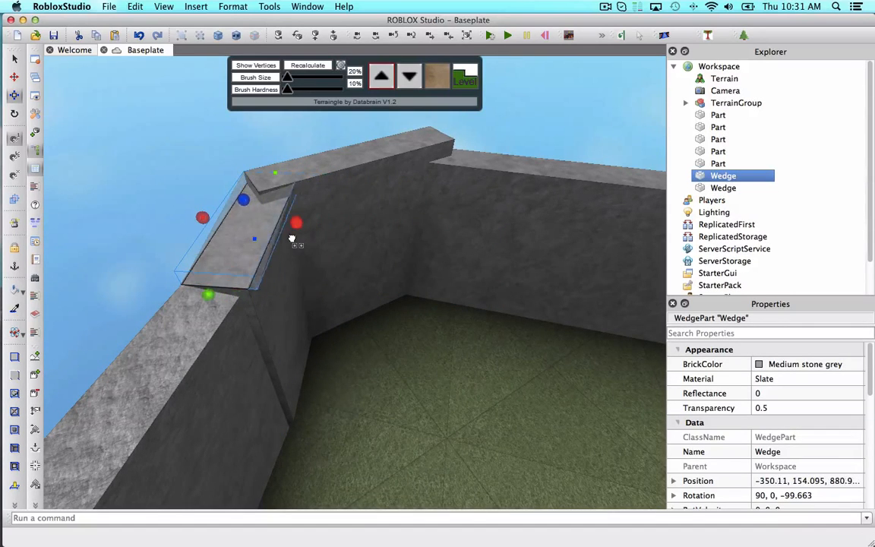
# Select the straight wall and run GapFill on the remaining joint between the walls.
pyautogui.scroll(5, 287, 239)
pyautogui.click(244, 269)
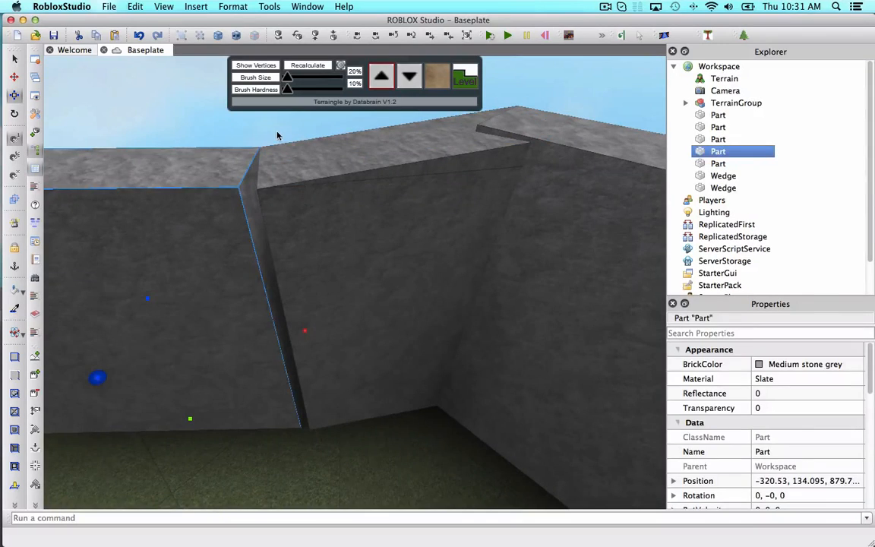
pyautogui.click(277, 135)
pyautogui.press('a')
pyautogui.press('s')
pyautogui.click(663, 37)
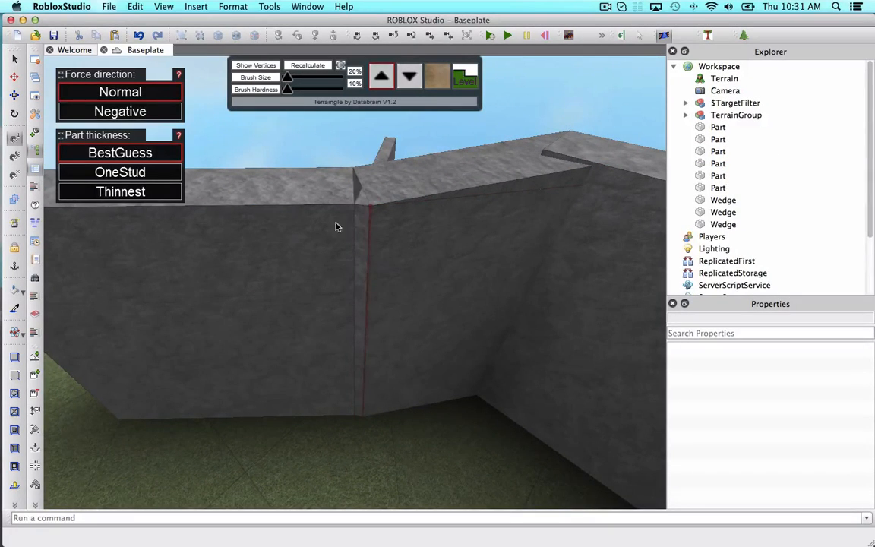
# Nudge the straight wall and the new filler part and wedge so the second joint closes cleanly.
pyautogui.click(15, 60)
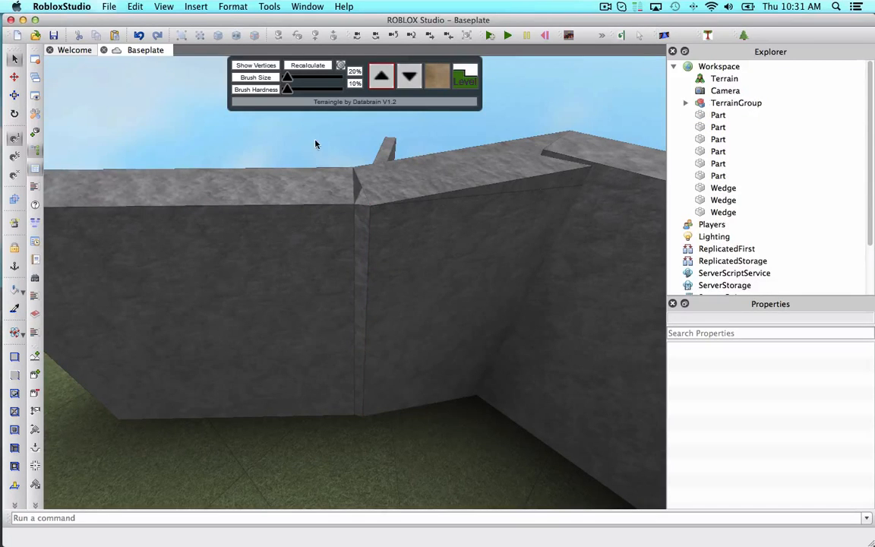
pyautogui.click(383, 144)
pyautogui.moveTo(371, 185); pyautogui.dragTo(380, 187, button='right')
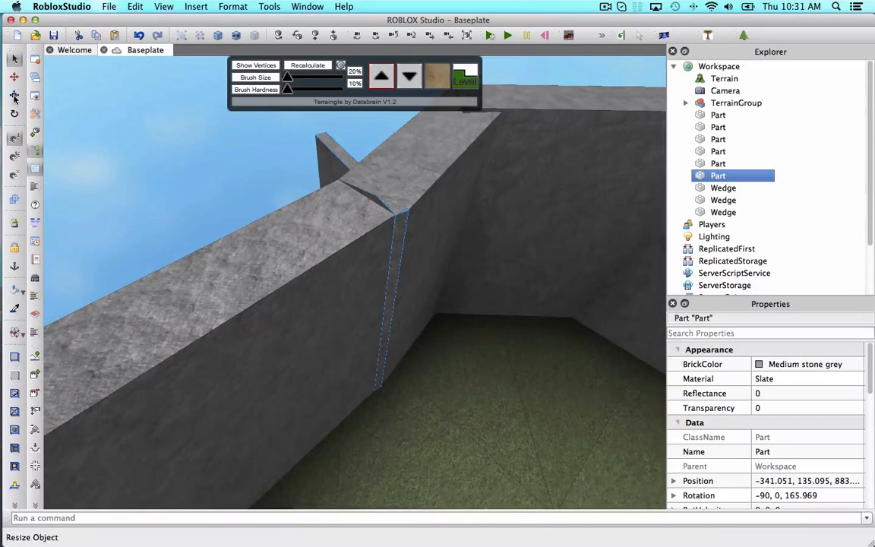
pyautogui.moveTo(336, 299); pyautogui.dragTo(325, 299)
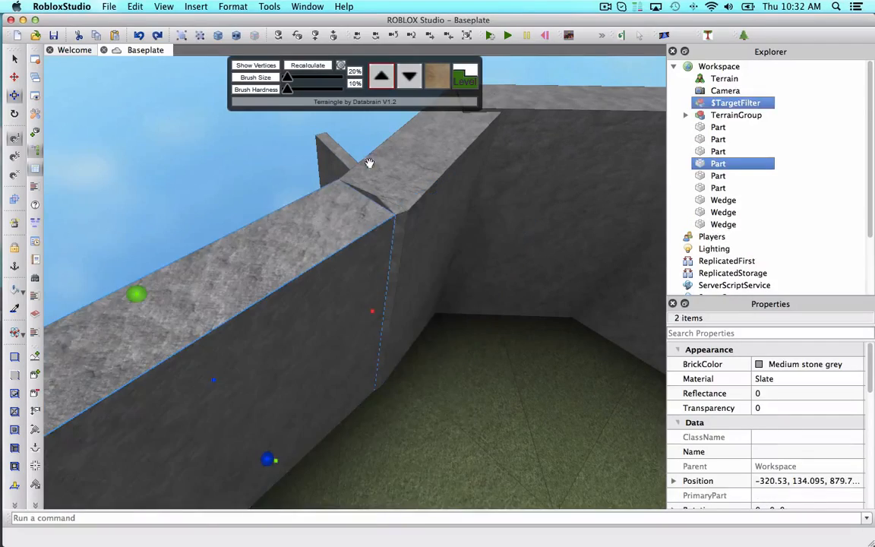
pyautogui.click(341, 159)
pyautogui.moveTo(342, 160); pyautogui.dragTo(342, 162, button='right')
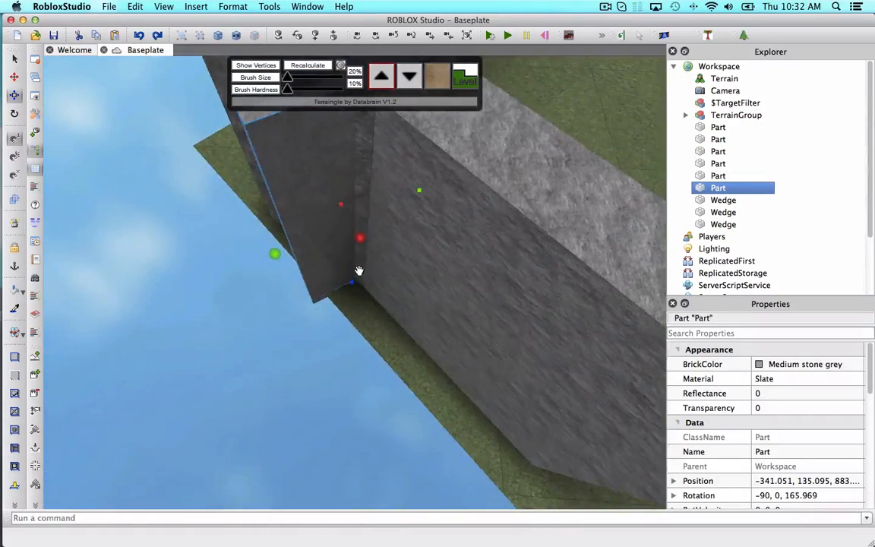
pyautogui.moveTo(370, 261); pyautogui.dragTo(330, 306, button='right')
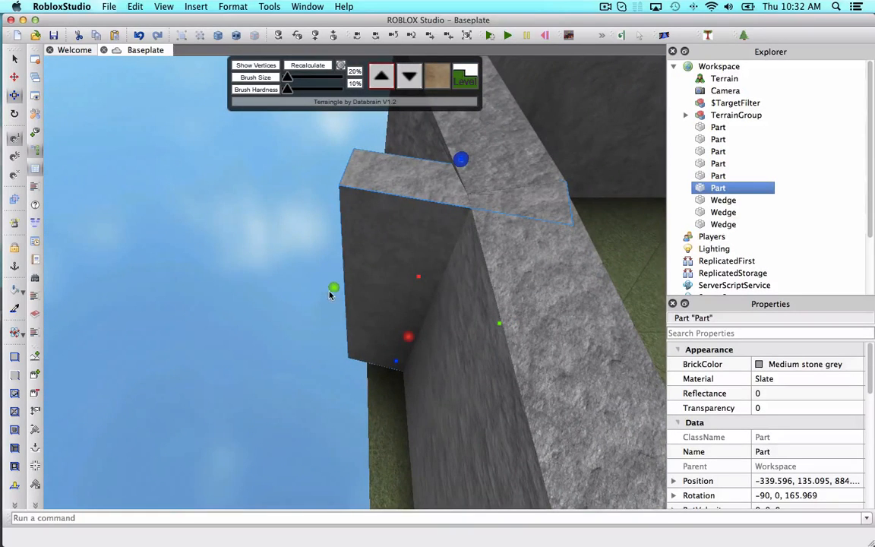
pyautogui.moveTo(332, 289); pyautogui.dragTo(353, 291)
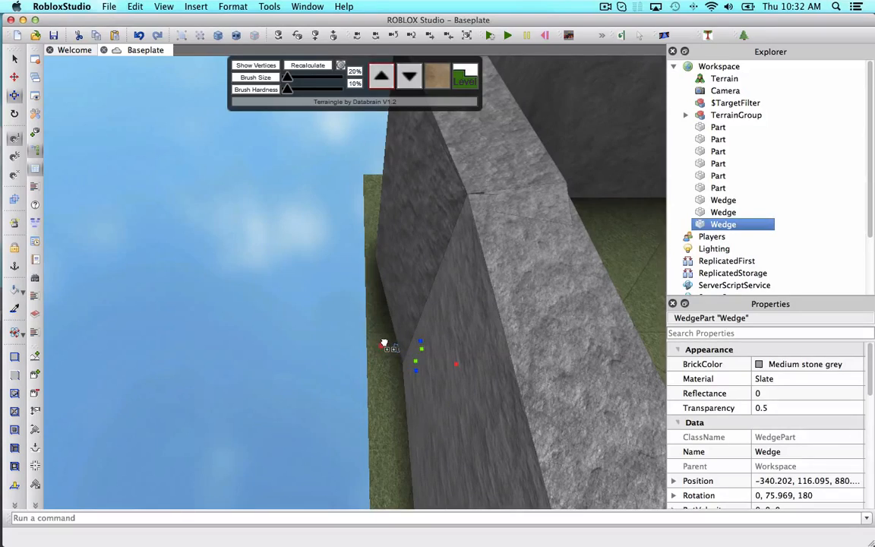
pyautogui.moveTo(390, 345); pyautogui.dragTo(354, 336, button='right')
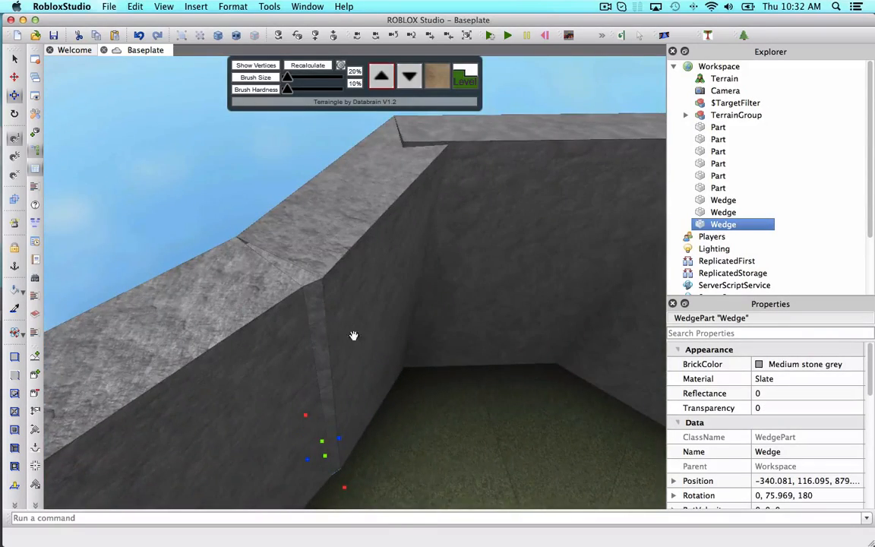
# Duplicate the straight wall and lift the copy above it.
pyautogui.scroll(2, 289, 306)
pyautogui.scroll(-4, 287, 297)
pyautogui.click(287, 297)
pyautogui.scroll(-3, 286, 296)
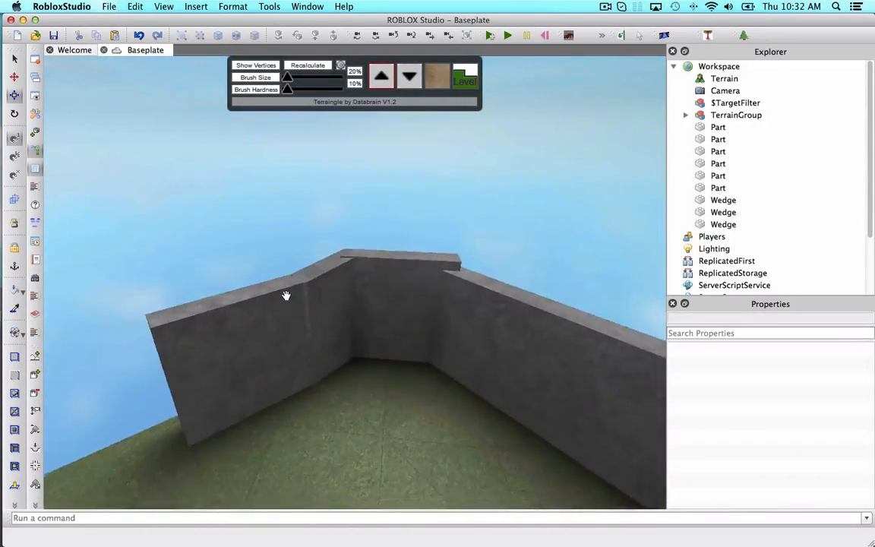
pyautogui.moveTo(286, 295); pyautogui.dragTo(294, 299, button='right')
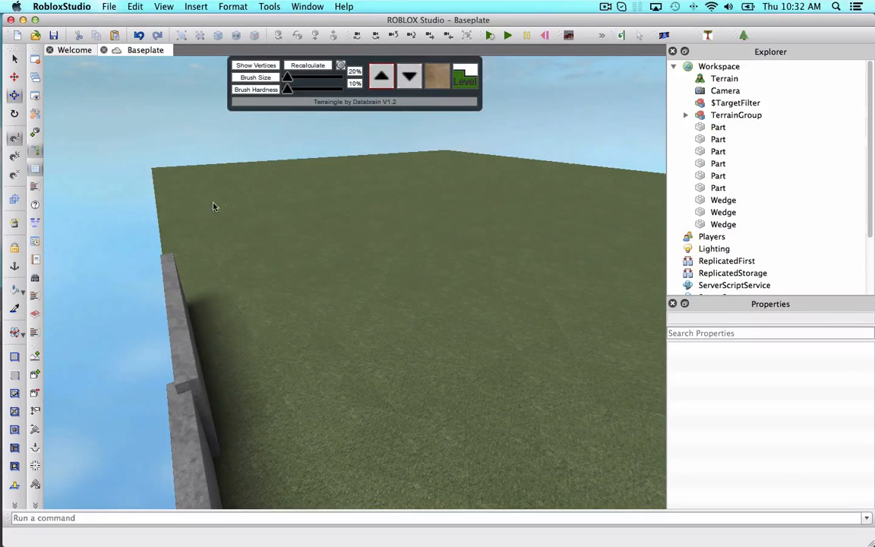
pyautogui.moveTo(352, 204); pyautogui.dragTo(386, 199, button='right')
pyautogui.click(353, 202)
pyautogui.press('super+d')
pyautogui.moveTo(383, 293); pyautogui.dragTo(558, 69)
pyautogui.press('d')
pyautogui.click(531, 203)
pyautogui.moveTo(531, 203); pyautogui.dragTo(527, 209, button='right')
pyautogui.click(527, 209)
pyautogui.press('super+d')
pyautogui.moveTo(461, 281); pyautogui.dragTo(461, 281, button='right')
pyautogui.press('s')
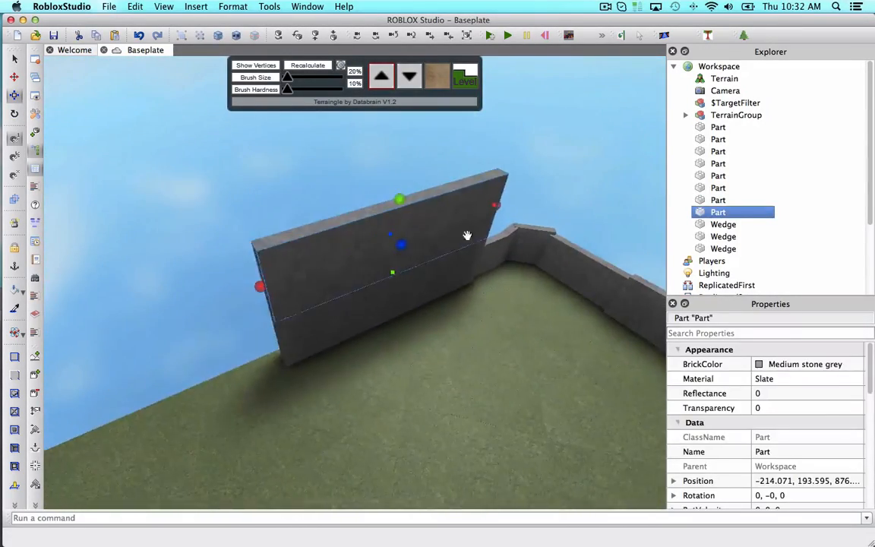
# Move the copy past the end of the wall and rotate it into line with the wall.
pyautogui.moveTo(467, 236); pyautogui.dragTo(292, 342)
pyautogui.moveTo(376, 312); pyautogui.dragTo(377, 312, button='right')
pyautogui.click(15, 113)
pyautogui.moveTo(288, 166); pyautogui.dragTo(191, 273)
pyautogui.click(15, 77)
pyautogui.moveTo(329, 290); pyautogui.dragTo(312, 318)
pyautogui.moveTo(336, 307); pyautogui.dragTo(338, 315)
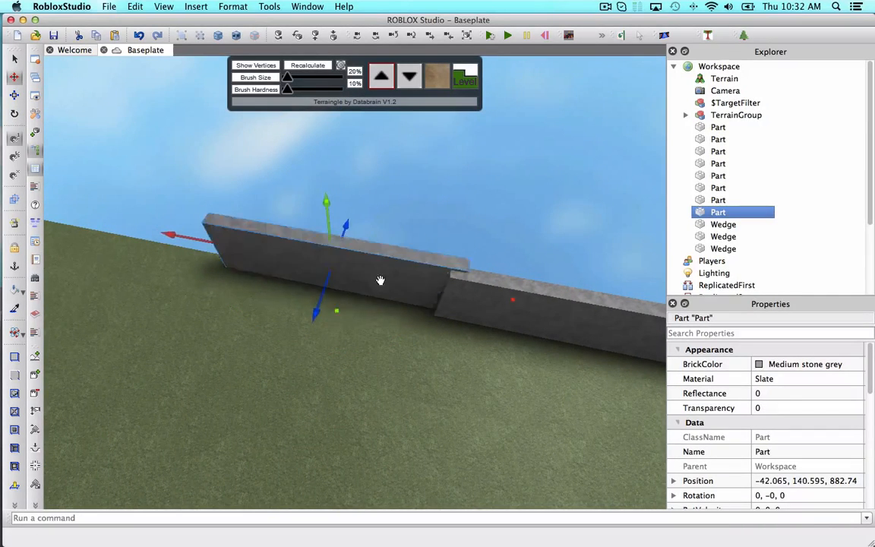
# Adjust the new section's height and position to match the neighbouring wall.
pyautogui.moveTo(380, 280); pyautogui.dragTo(368, 262, button='right')
pyautogui.click(14, 95)
pyautogui.moveTo(368, 248); pyautogui.dragTo(369, 221)
pyautogui.moveTo(381, 244); pyautogui.dragTo(380, 245, button='right')
pyautogui.moveTo(337, 200); pyautogui.dragTo(316, 208)
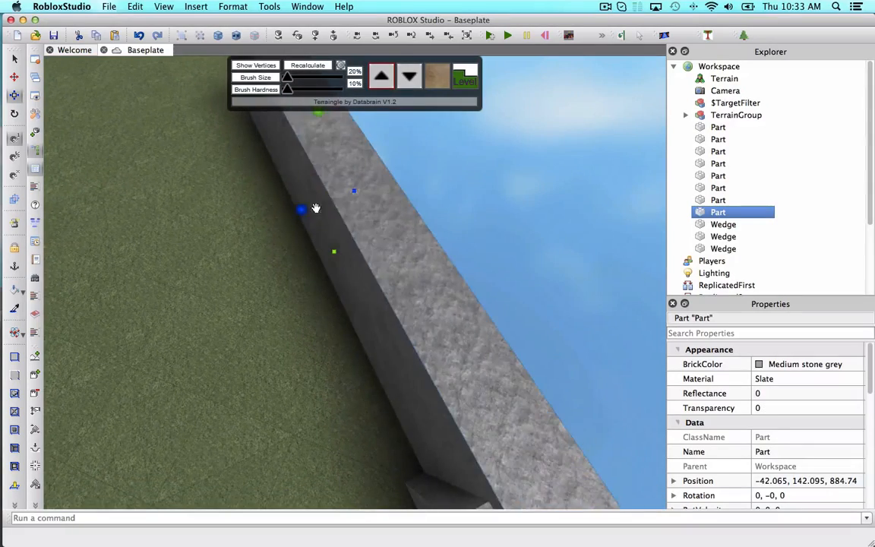
pyautogui.moveTo(334, 251); pyautogui.dragTo(330, 260)
pyautogui.moveTo(330, 259); pyautogui.dragTo(329, 259, button='right')
# Duplicate the wall section and move the copy further along to extend the wall.
pyautogui.moveTo(242, 156); pyautogui.dragTo(293, 193)
pyautogui.click(478, 199)
pyautogui.moveTo(478, 199); pyautogui.dragTo(478, 209, button='right')
pyautogui.click(479, 212)
pyautogui.moveTo(517, 280); pyautogui.dragTo(517, 279, button='right')
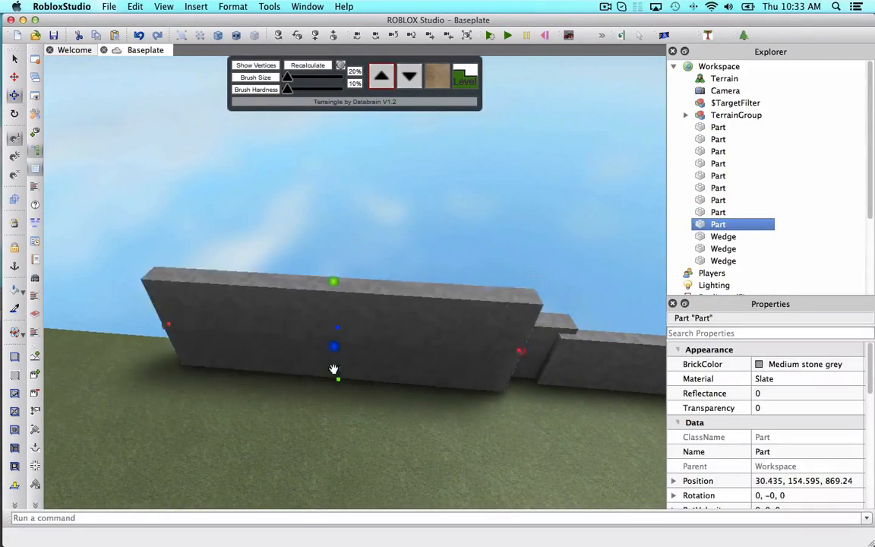
pyautogui.moveTo(338, 328); pyautogui.dragTo(342, 317)
pyautogui.moveTo(508, 348); pyautogui.dragTo(277, 339)
pyautogui.moveTo(277, 339); pyautogui.dragTo(278, 339, button='right')
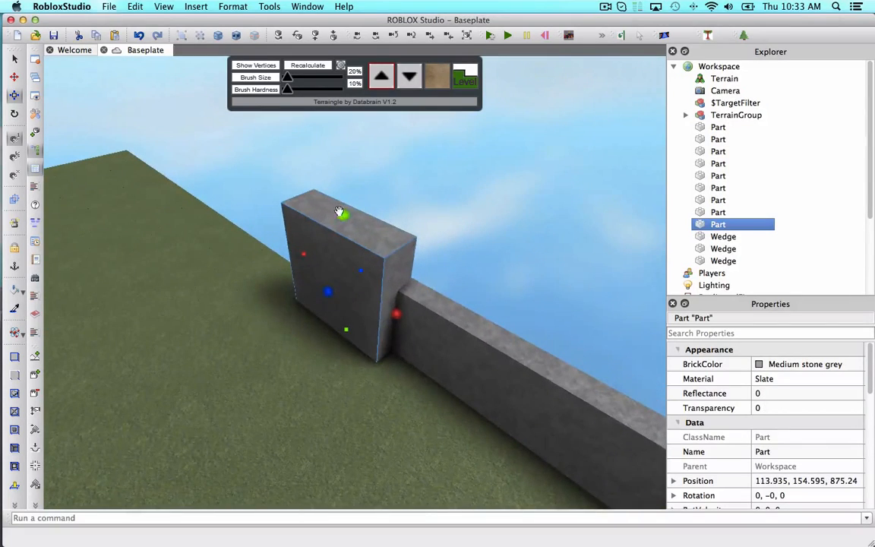
# Lower the end section slightly and duplicate it, raising the copy.
pyautogui.moveTo(341, 213); pyautogui.dragTo(344, 244)
pyautogui.moveTo(305, 263); pyautogui.dragTo(169, 187)
pyautogui.moveTo(344, 250); pyautogui.dragTo(344, 249, button='right')
pyautogui.click(344, 249)
pyautogui.press('super+d')
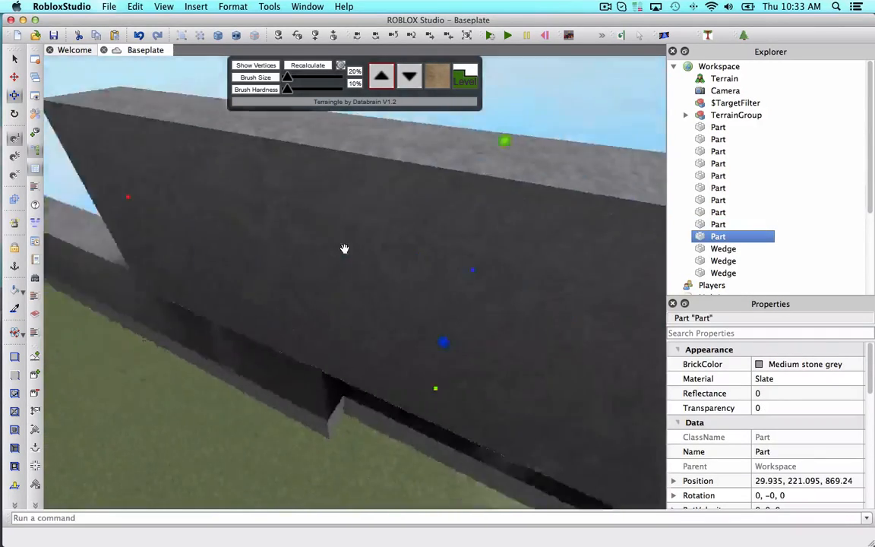
pyautogui.scroll(-5, 344, 249)
pyautogui.moveTo(582, 309); pyautogui.dragTo(582, 308, button='right')
# Move the copied section to the far end of the wall run.
pyautogui.click(14, 77)
pyautogui.moveTo(640, 286); pyautogui.dragTo(584, 274)
pyautogui.moveTo(584, 274); pyautogui.dragTo(584, 274, button='right')
pyautogui.moveTo(584, 273); pyautogui.dragTo(331, 125)
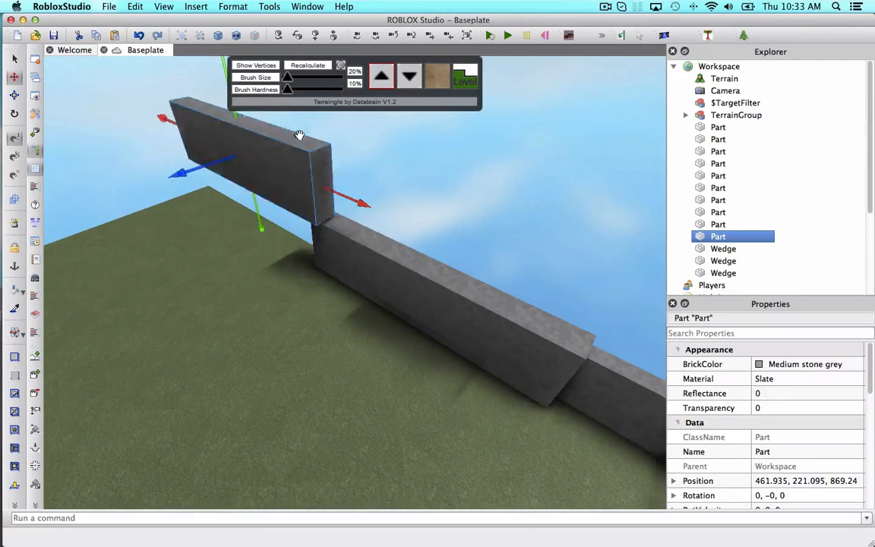
pyautogui.moveTo(248, 122); pyautogui.dragTo(260, 181)
pyautogui.moveTo(259, 181); pyautogui.dragTo(259, 181, button='right')
pyautogui.scroll(3, 260, 181)
# Duplicate the end section and rotate the copy to 45 degrees at the wall's end.
pyautogui.click(380, 202)
pyautogui.click(353, 226)
pyautogui.moveTo(344, 200); pyautogui.dragTo(344, 206)
pyautogui.click(424, 202)
pyautogui.moveTo(424, 202); pyautogui.dragTo(424, 202, button='right')
pyautogui.click(424, 202)
pyautogui.press('super+d')
pyautogui.moveTo(468, 279); pyautogui.dragTo(469, 280, button='right')
pyautogui.moveTo(412, 181); pyautogui.dragTo(410, 210)
pyautogui.moveTo(234, 357); pyautogui.dragTo(380, 326)
pyautogui.moveTo(465, 295); pyautogui.dragTo(497, 229)
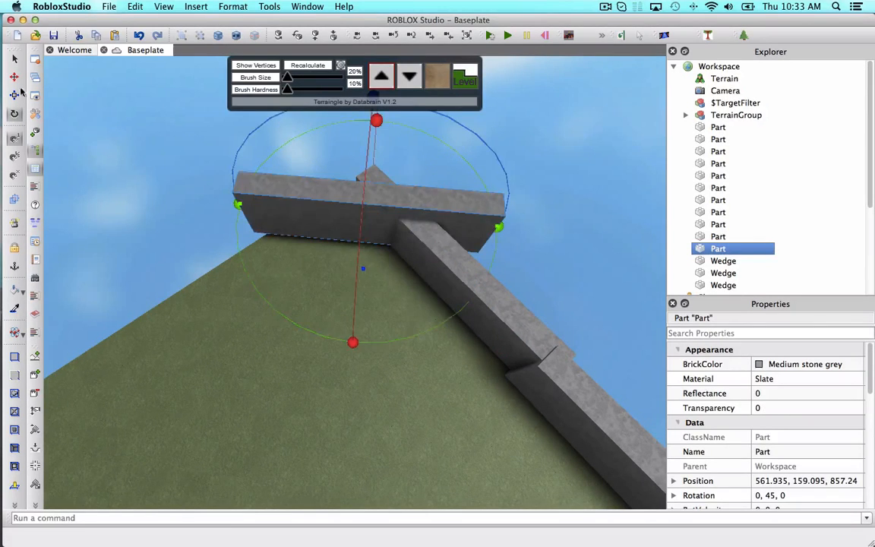
# Move the angled section onto the end of the wall.
pyautogui.press('super+2')
pyautogui.moveTo(369, 173); pyautogui.dragTo(366, 201)
pyautogui.moveTo(308, 162); pyautogui.dragTo(291, 148)
pyautogui.click(560, 242)
pyautogui.moveTo(560, 242); pyautogui.dragTo(561, 242, button='right')
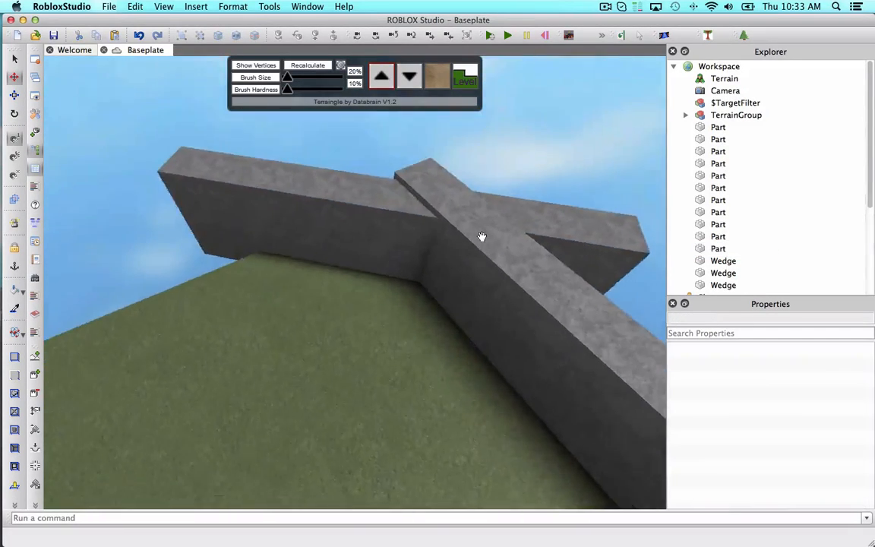
# Duplicate the wall section at the crossing and drag the copy along the wall toward the corner.
pyautogui.click(482, 238)
pyautogui.press('super+d')
pyautogui.moveTo(410, 236); pyautogui.dragTo(410, 237, button='right')
pyautogui.click(14, 113)
pyautogui.moveTo(121, 164); pyautogui.dragTo(122, 164, button='right')
pyautogui.moveTo(440, 445); pyautogui.dragTo(448, 204)
pyautogui.moveTo(167, 105); pyautogui.dragTo(167, 106, button='right')
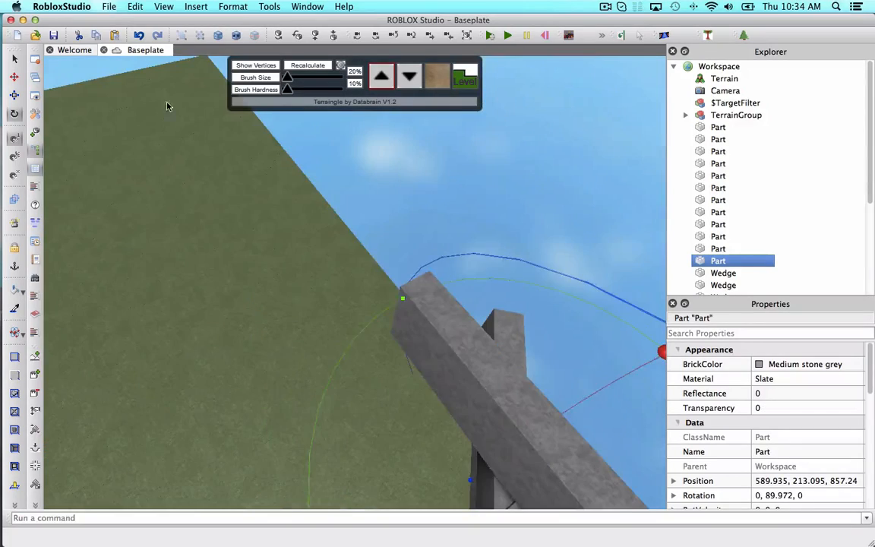
pyautogui.moveTo(378, 273); pyautogui.dragTo(260, 177)
pyautogui.moveTo(422, 233); pyautogui.dragTo(460, 218)
pyautogui.moveTo(417, 171); pyautogui.dragTo(407, 271)
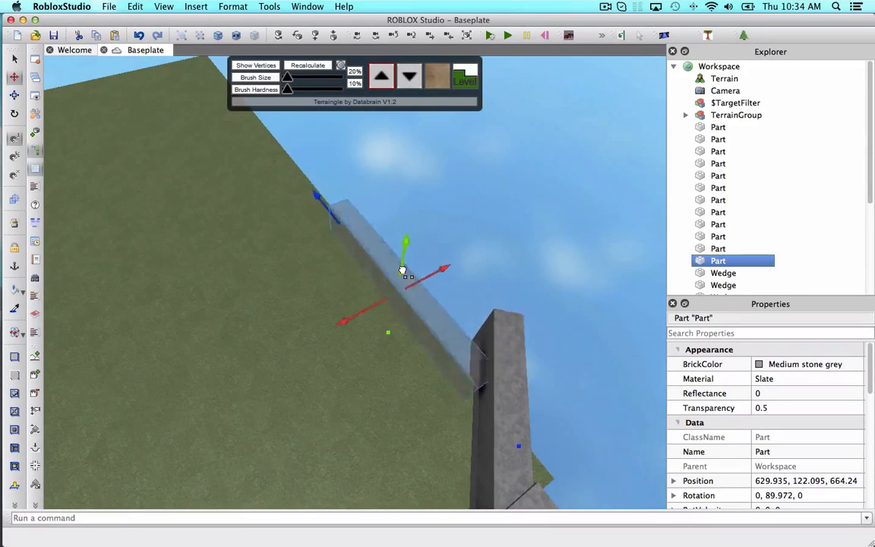
# Examine the angled corner joint, selecting its wedge and the angled corner section.
pyautogui.moveTo(406, 271); pyautogui.dragTo(406, 271, button='right')
pyautogui.moveTo(351, 252); pyautogui.dragTo(353, 245)
pyautogui.click(435, 219)
pyautogui.moveTo(435, 219); pyautogui.dragTo(395, 265, button='right')
pyautogui.click(449, 304)
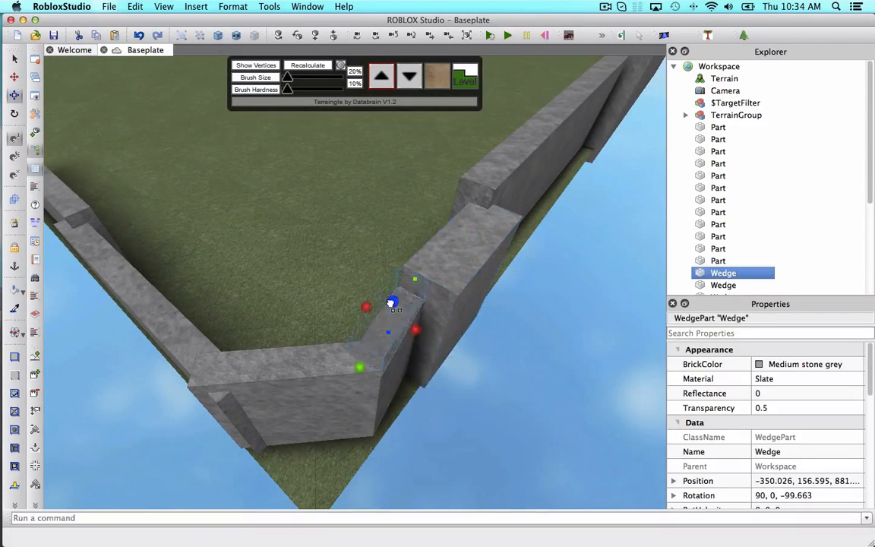
pyautogui.moveTo(391, 303); pyautogui.dragTo(392, 297)
pyautogui.scroll(5, 393, 297)
pyautogui.moveTo(393, 297); pyautogui.dragTo(327, 303, button='right')
pyautogui.click(303, 304)
pyautogui.moveTo(294, 252); pyautogui.dragTo(295, 197)
pyautogui.moveTo(295, 197); pyautogui.dragTo(250, 251, button='right')
pyautogui.click(227, 304)
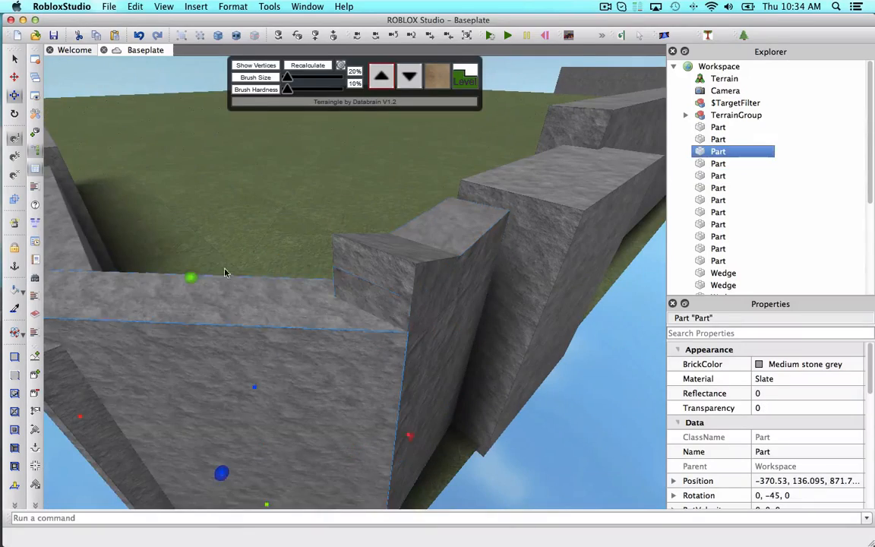
# Raise the wall sections beside the angled corner slightly so their tops line up.
pyautogui.moveTo(195, 276); pyautogui.dragTo(191, 209)
pyautogui.moveTo(227, 209); pyautogui.dragTo(387, 259, button='right')
pyautogui.click(284, 161)
pyautogui.click(395, 266)
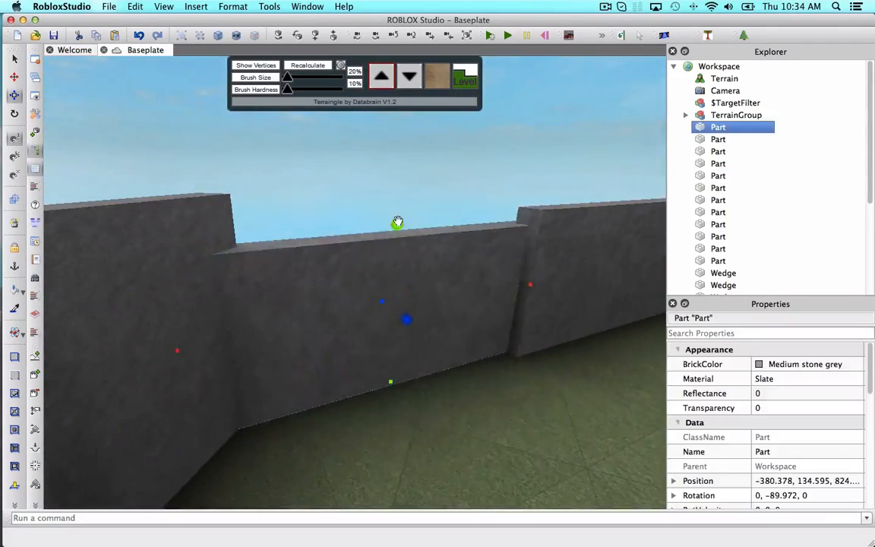
pyautogui.moveTo(398, 222); pyautogui.dragTo(402, 177)
pyautogui.click(575, 287)
pyautogui.moveTo(407, 181); pyautogui.dragTo(608, 262, button='right')
pyautogui.moveTo(612, 251); pyautogui.dragTo(626, 258)
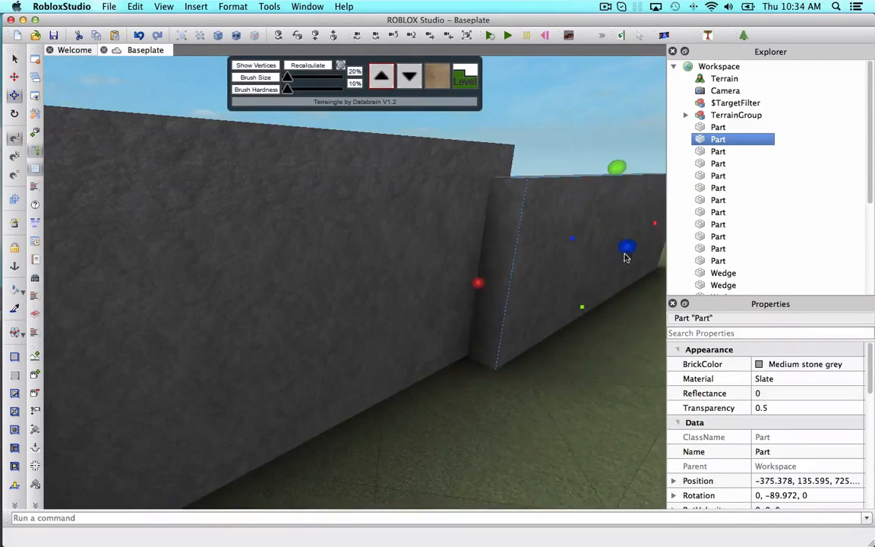
# Paste a copy of the wall section and move it into the enclosure's interior.
pyautogui.click(597, 122)
pyautogui.moveTo(597, 122); pyautogui.dragTo(489, 185, button='right')
pyautogui.press('w')
pyautogui.press('super+v')
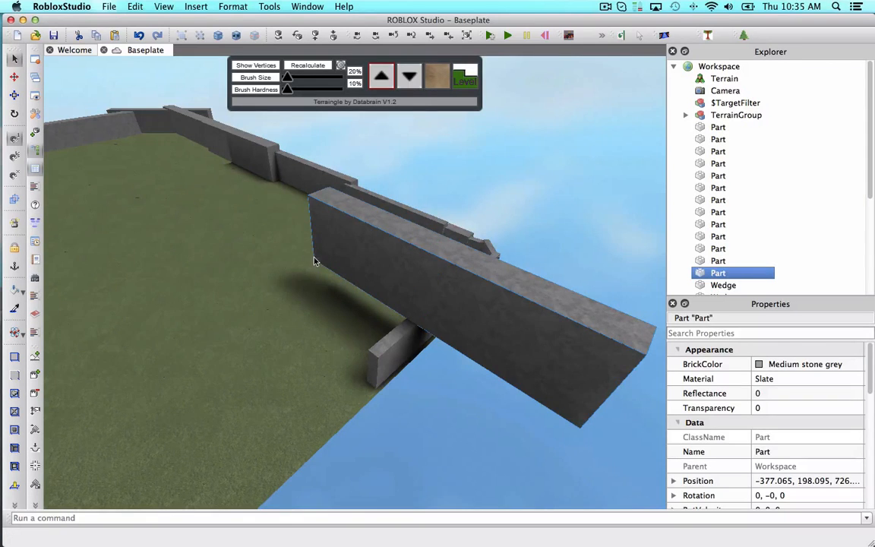
pyautogui.moveTo(314, 260); pyautogui.dragTo(300, 260, button='right')
pyautogui.moveTo(520, 305); pyautogui.dragTo(315, 266)
pyautogui.scroll(3, 144, 209)
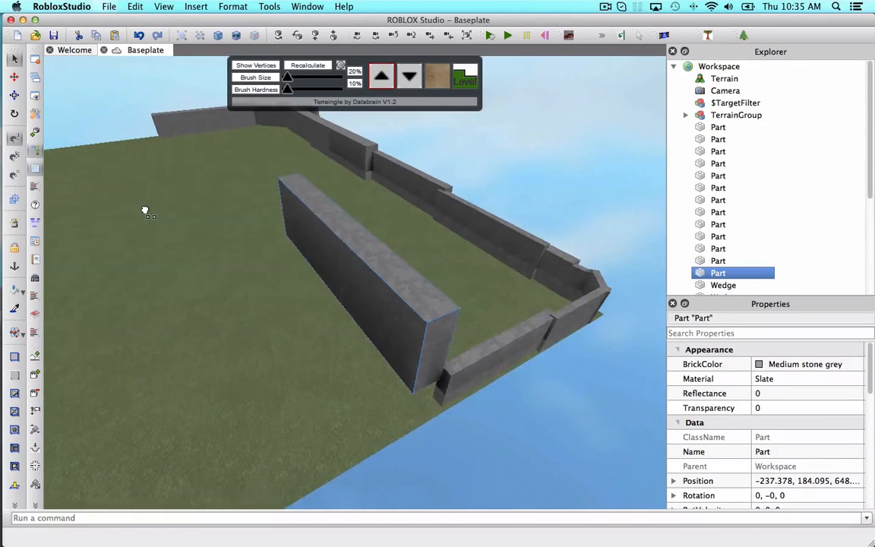
# Move the pasted section across the enclosure to the far wall's end.
pyautogui.moveTo(534, 287); pyautogui.dragTo(505, 303, button='right')
pyautogui.click(551, 288)
pyautogui.scroll(6, 505, 303)
pyautogui.press('d')
pyautogui.press('w')
pyautogui.click(359, 229)
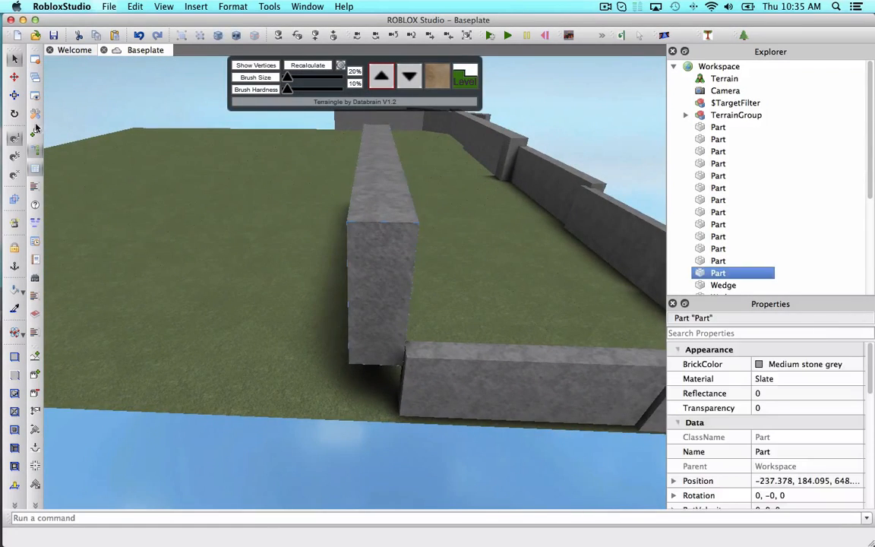
pyautogui.moveTo(226, 161); pyautogui.dragTo(226, 162, button='right')
pyautogui.moveTo(257, 184); pyautogui.dragTo(277, 237)
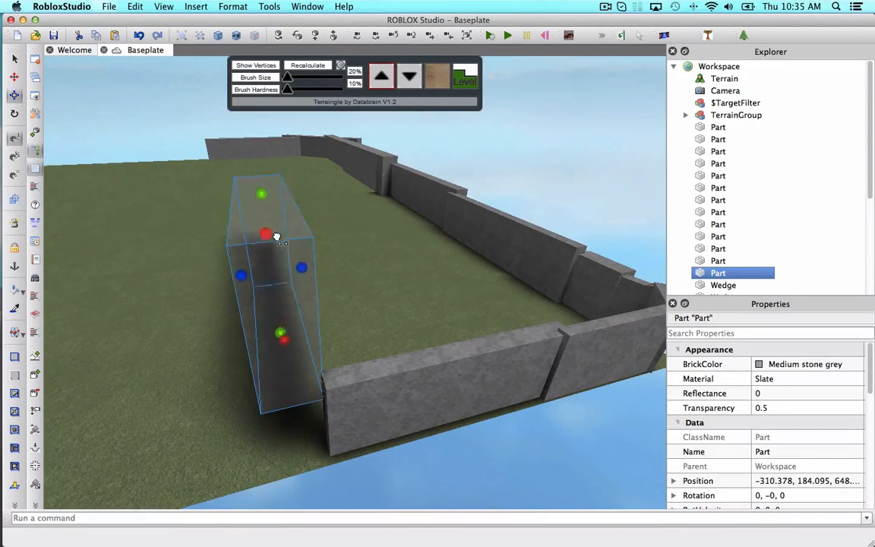
pyautogui.moveTo(291, 223); pyautogui.dragTo(291, 223, button='right')
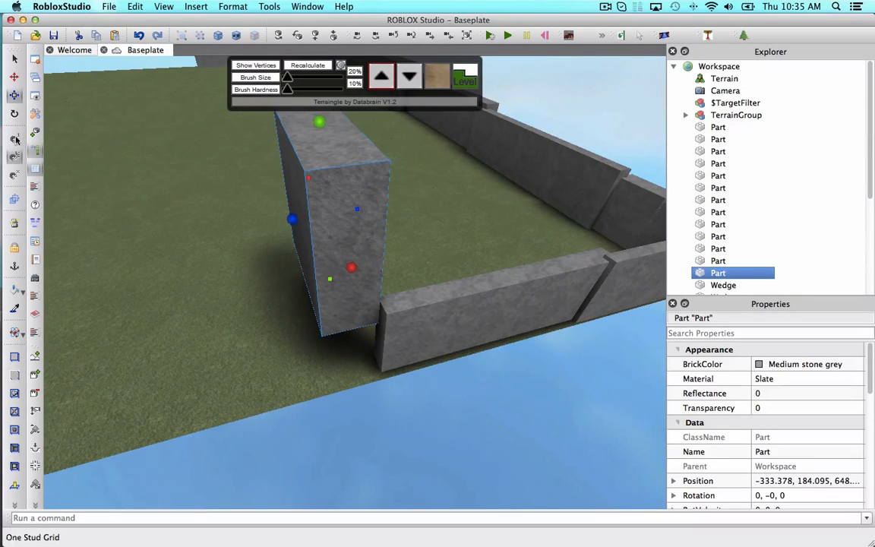
pyautogui.moveTo(195, 218); pyautogui.dragTo(195, 218, button='right')
# Rotate the pasted section to 15 degrees and lower it onto the ground.
pyautogui.press('w')
pyautogui.press('a')
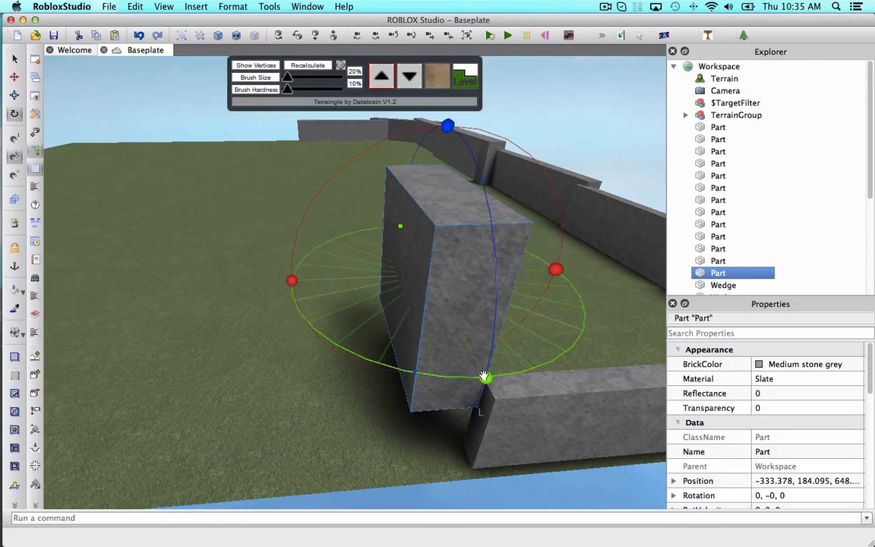
pyautogui.moveTo(484, 377); pyautogui.dragTo(541, 368)
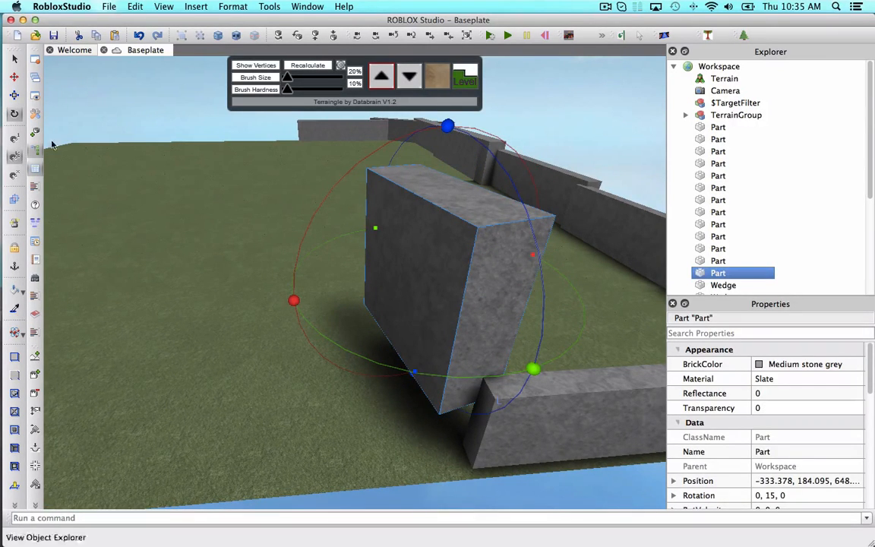
pyautogui.moveTo(437, 142); pyautogui.dragTo(437, 249)
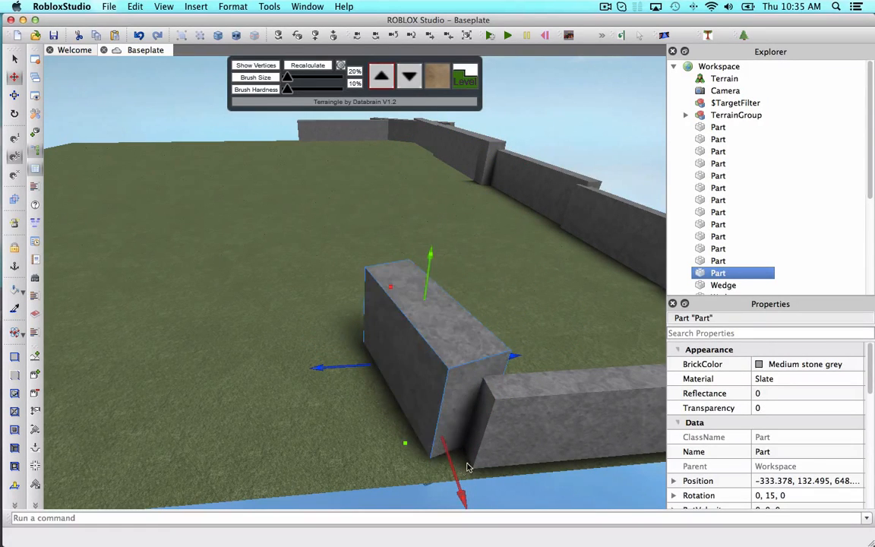
# Duplicate the section, rotate the copy to 75 degrees and set it against the first on the ground.
pyautogui.moveTo(468, 467); pyautogui.dragTo(455, 482)
pyautogui.click(530, 324)
pyautogui.scroll(5, 529, 324)
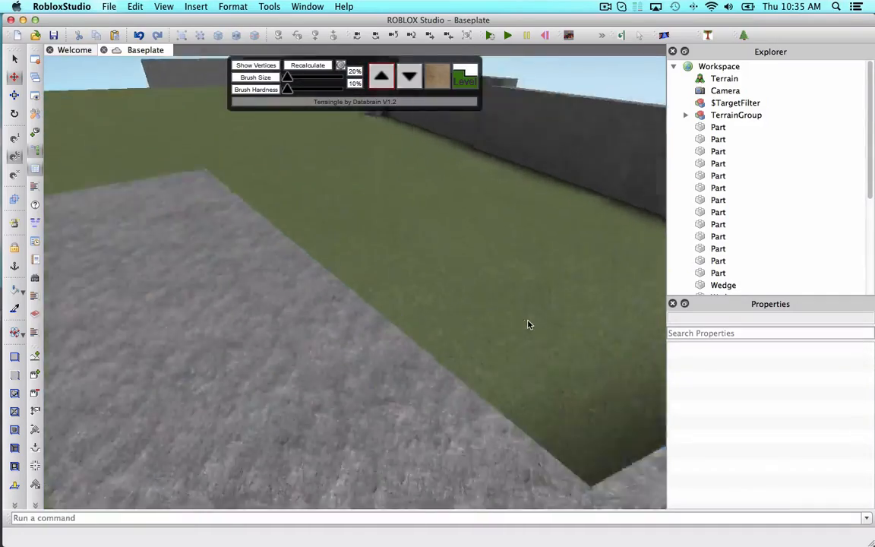
pyautogui.moveTo(529, 323); pyautogui.dragTo(524, 318, button='right')
pyautogui.click(373, 339)
pyautogui.press('super+d')
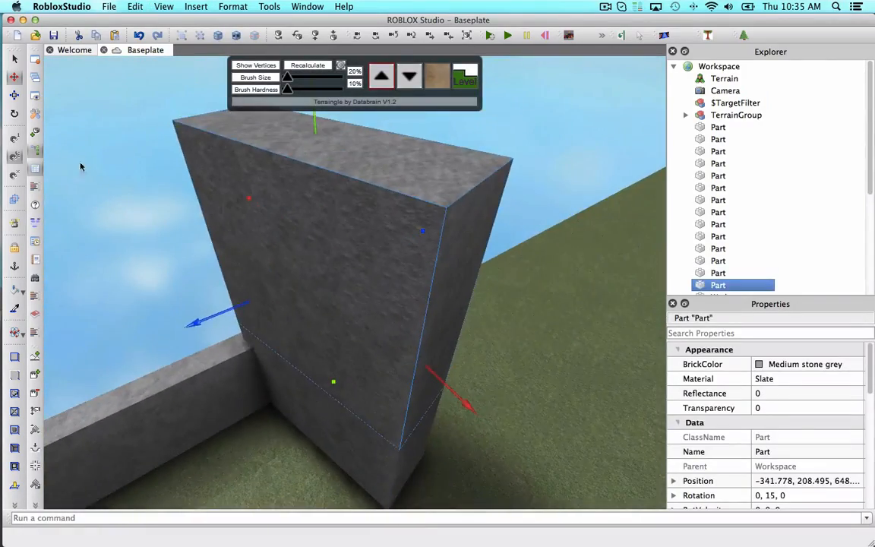
pyautogui.moveTo(526, 378); pyautogui.dragTo(395, 408)
pyautogui.moveTo(468, 401); pyautogui.dragTo(555, 470)
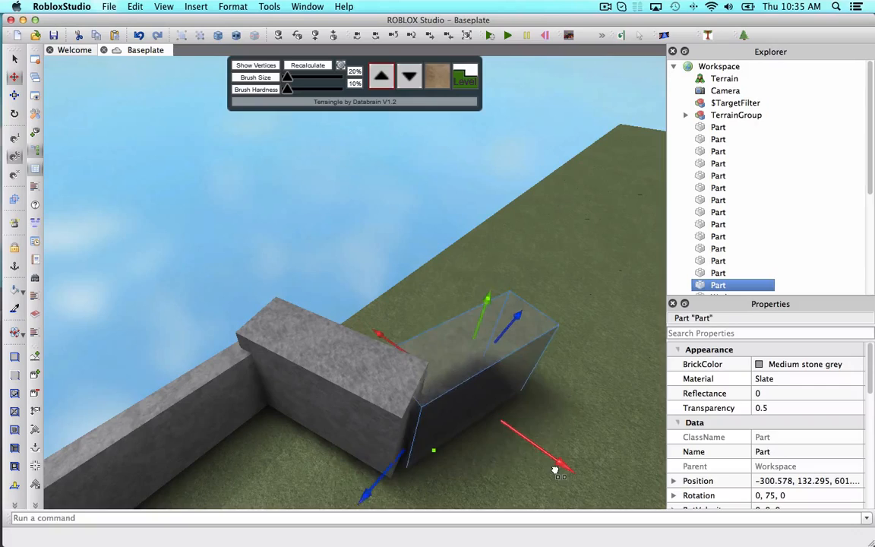
# Duplicate the newest section, turn the copy another 75 degrees and lower it to continue the wall.
pyautogui.click(564, 346)
pyautogui.moveTo(564, 346); pyautogui.dragTo(404, 325, button='right')
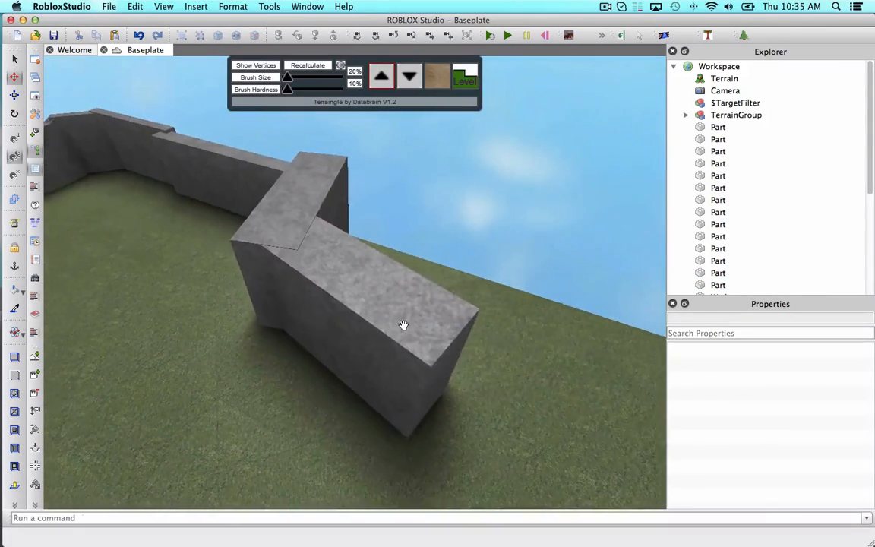
pyautogui.click(404, 325)
pyautogui.press('f')
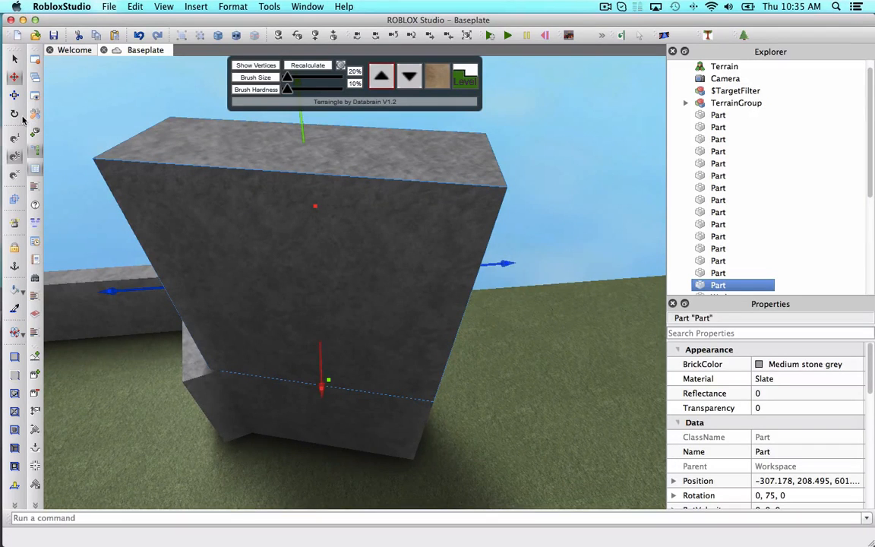
pyautogui.moveTo(526, 300); pyautogui.dragTo(358, 205)
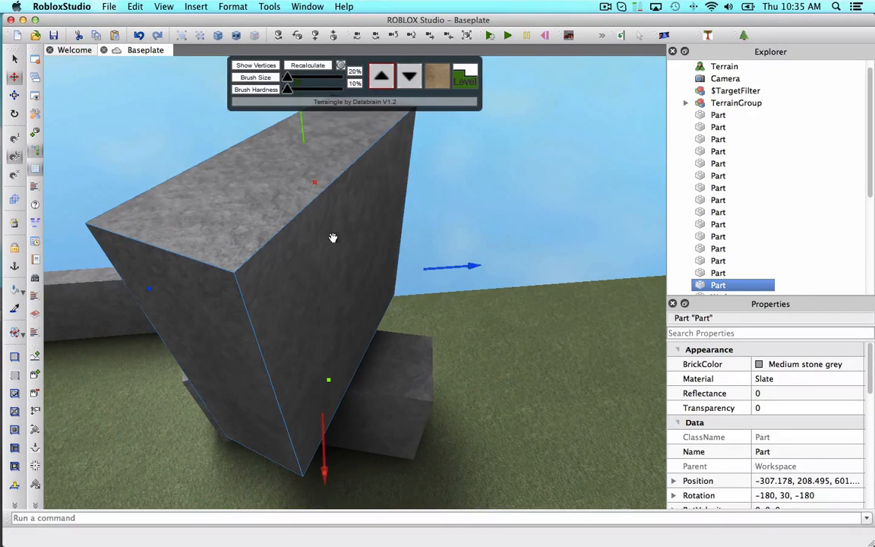
pyautogui.moveTo(455, 264); pyautogui.dragTo(607, 260)
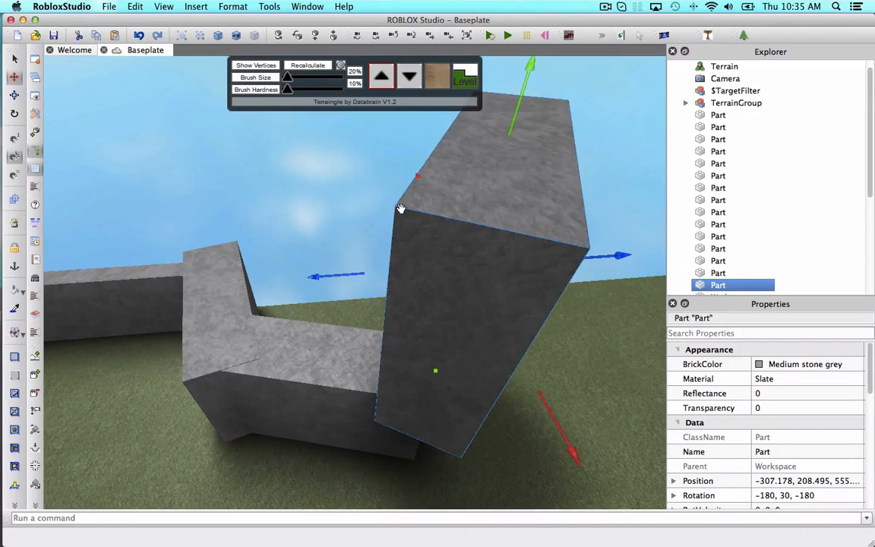
pyautogui.moveTo(382, 171); pyautogui.dragTo(410, 157)
pyautogui.moveTo(422, 166); pyautogui.dragTo(435, 165, button='right')
pyautogui.moveTo(444, 158); pyautogui.dragTo(430, 324)
pyautogui.moveTo(430, 323); pyautogui.dragTo(429, 322, button='right')
# Duplicate the newest wall section.
pyautogui.press('w')
pyautogui.press('s')
pyautogui.press('w')
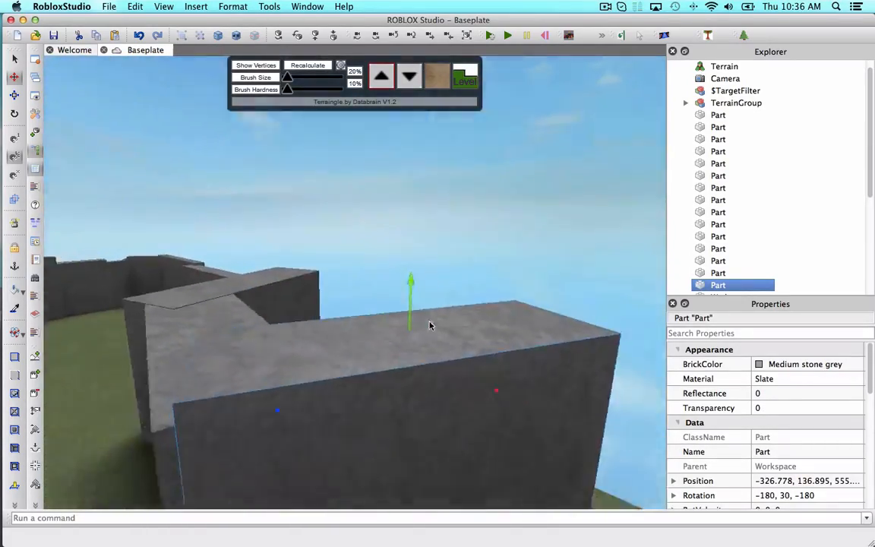
pyautogui.press('s')
pyautogui.click(503, 265)
pyautogui.click(385, 304)
pyautogui.press('super+d')
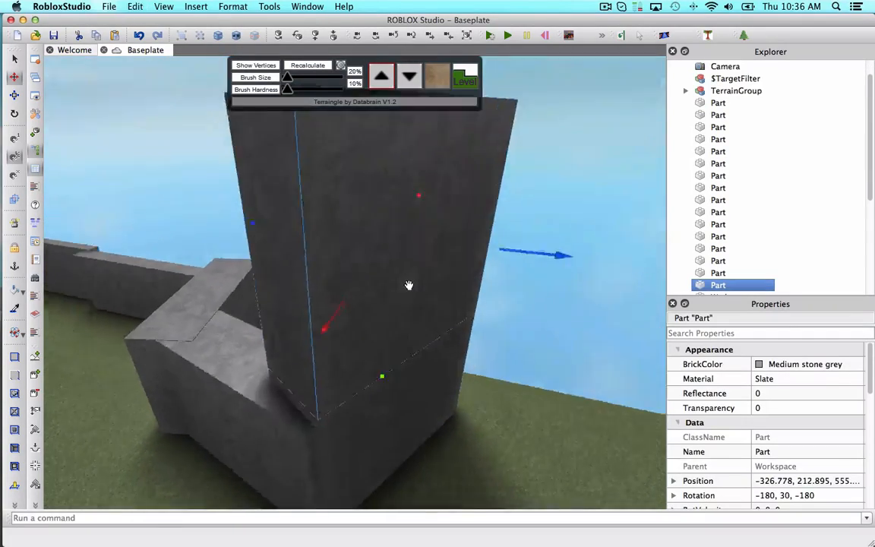
pyautogui.moveTo(409, 285); pyautogui.dragTo(422, 272, button='right')
pyautogui.press('w')
pyautogui.click(421, 272)
pyautogui.press('w')
pyautogui.press('s')
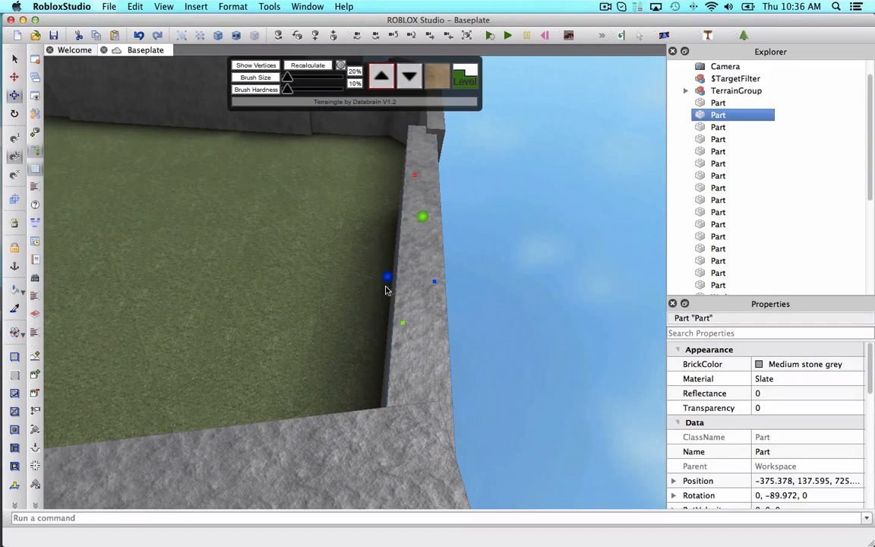
# Nudge the side wall section outward and raise it slightly.
pyautogui.click(383, 282)
pyautogui.click(425, 281)
pyautogui.moveTo(367, 278); pyautogui.dragTo(355, 277)
pyautogui.moveTo(433, 282); pyautogui.dragTo(447, 283)
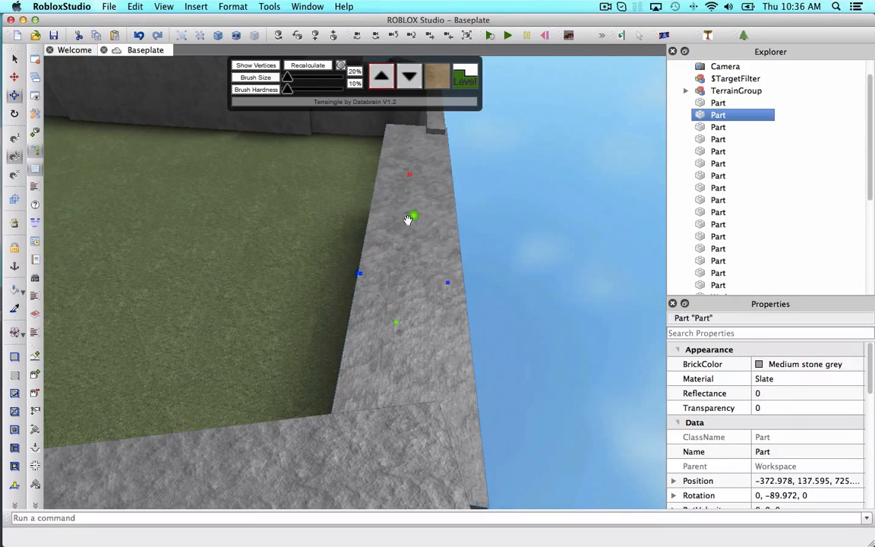
pyautogui.moveTo(412, 217); pyautogui.dragTo(421, 147)
# Reposition the angled corner piece and the adjoining block to close the corner joint.
pyautogui.moveTo(445, 283); pyautogui.dragTo(355, 360, button='right')
pyautogui.click(375, 363)
pyautogui.moveTo(386, 351); pyautogui.dragTo(410, 348)
pyautogui.moveTo(375, 316); pyautogui.dragTo(375, 293)
pyautogui.moveTo(375, 293); pyautogui.dragTo(393, 360, button='right')
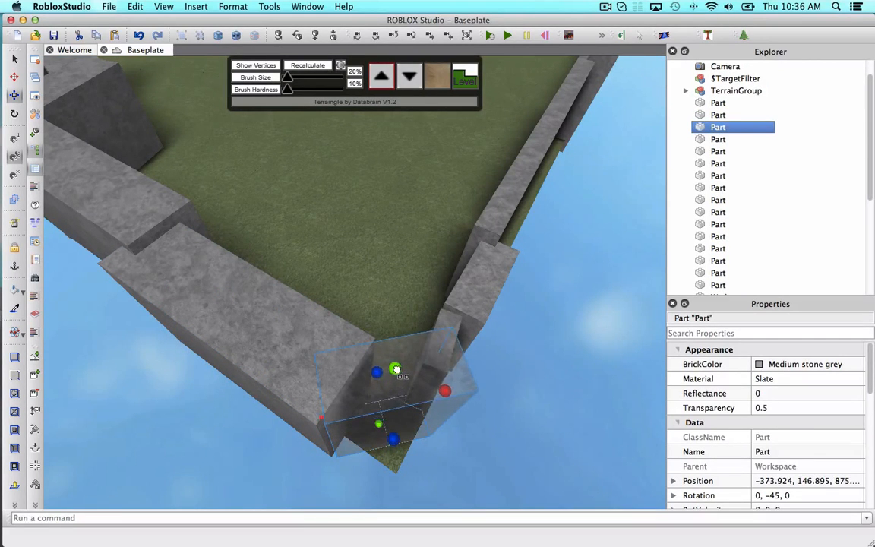
pyautogui.moveTo(396, 367); pyautogui.dragTo(396, 368)
pyautogui.moveTo(397, 368); pyautogui.dragTo(305, 334, button='right')
pyautogui.click(307, 353)
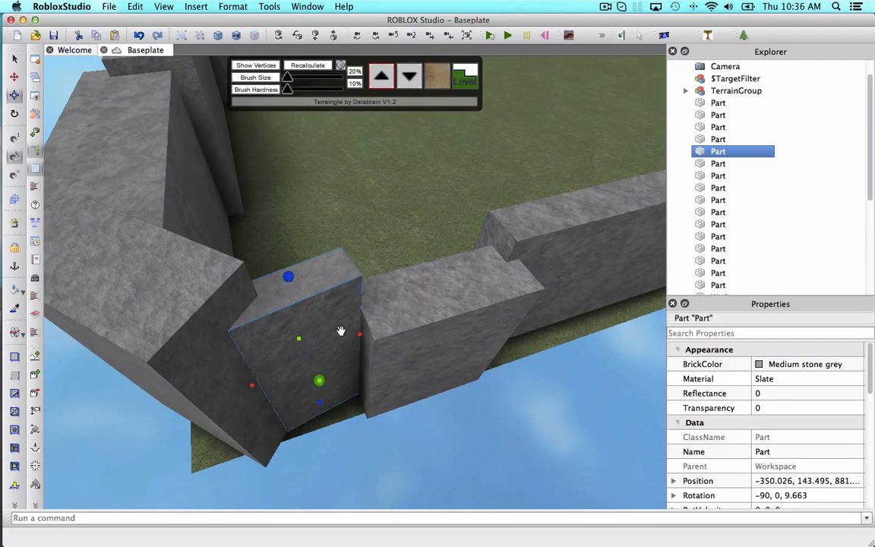
pyautogui.moveTo(285, 362); pyautogui.dragTo(379, 357, button='right')
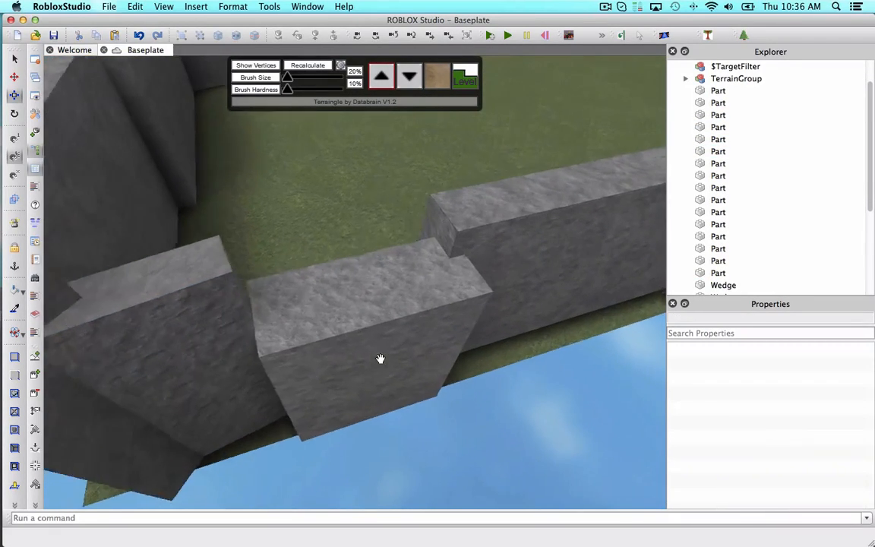
# Shift a long wall section along its length to meet the next section.
pyautogui.click(317, 303)
pyautogui.moveTo(340, 278); pyautogui.dragTo(337, 210)
pyautogui.moveTo(232, 375); pyautogui.dragTo(207, 379)
pyautogui.moveTo(267, 382); pyautogui.dragTo(268, 383, button='right')
pyautogui.click(522, 487)
pyautogui.moveTo(523, 487); pyautogui.dragTo(522, 488, button='right')
pyautogui.click(436, 368)
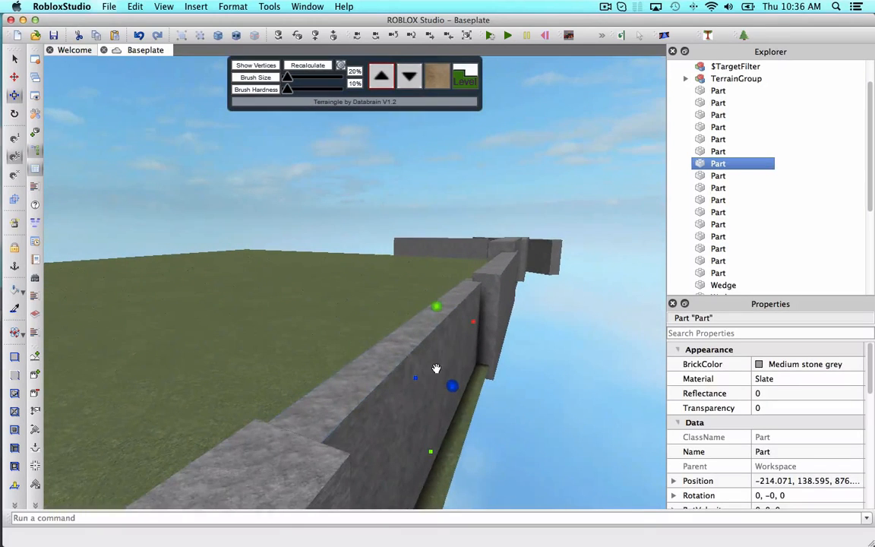
pyautogui.moveTo(452, 385); pyautogui.dragTo(550, 327)
pyautogui.click(550, 323)
pyautogui.moveTo(550, 322); pyautogui.dragTo(550, 323, button='right')
pyautogui.press('w')
pyautogui.press('s')
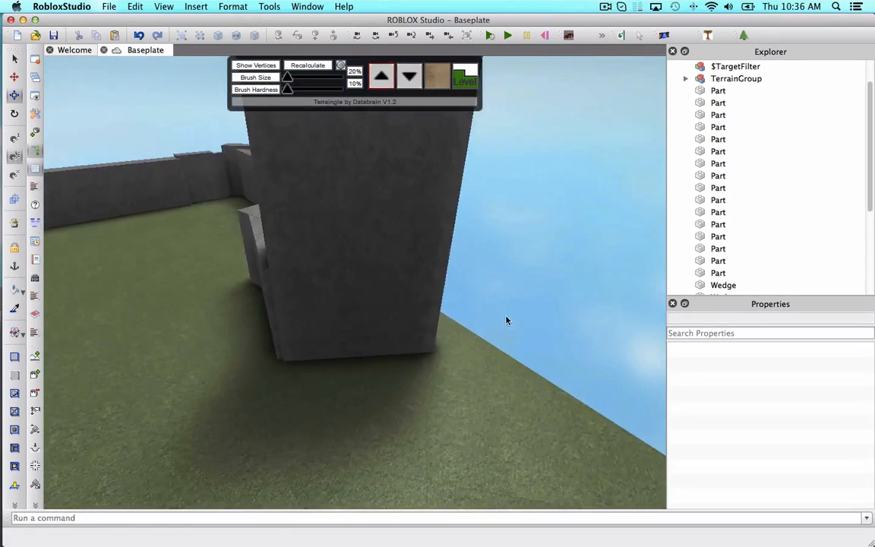
# Move the duplicated section to the wall's end and rotate it a further 45 degrees.
pyautogui.click(348, 245)
pyautogui.moveTo(348, 245); pyautogui.dragTo(241, 225)
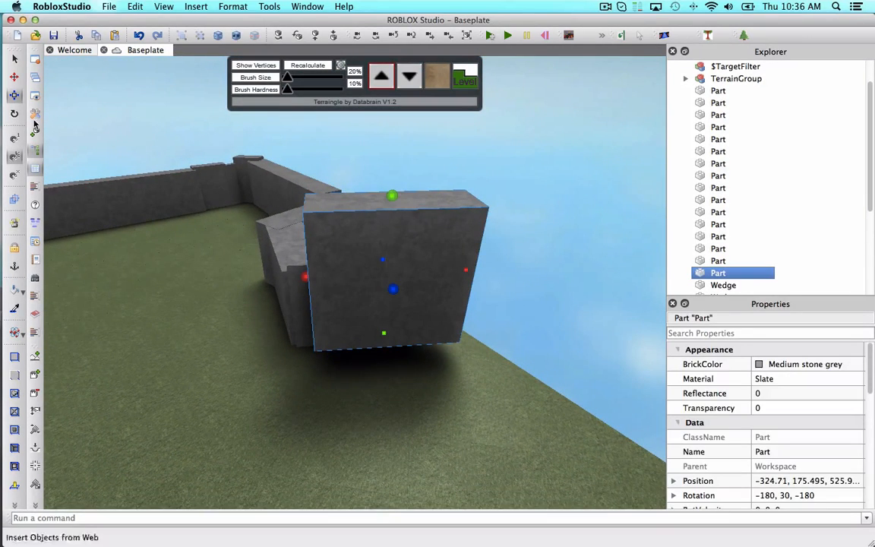
pyautogui.moveTo(496, 268); pyautogui.dragTo(503, 319)
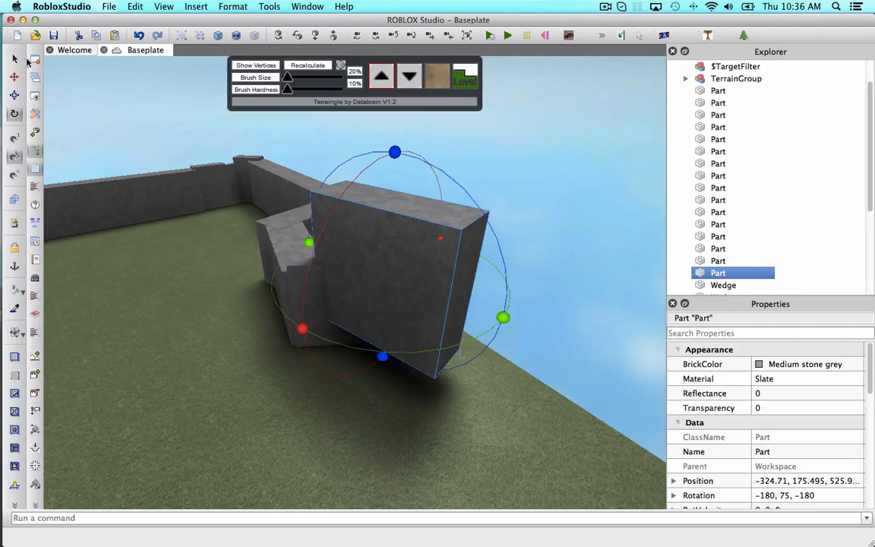
pyautogui.moveTo(394, 179); pyautogui.dragTo(396, 253)
pyautogui.moveTo(455, 298); pyautogui.dragTo(492, 289)
pyautogui.click(566, 297)
pyautogui.moveTo(566, 297); pyautogui.dragTo(603, 301, button='right')
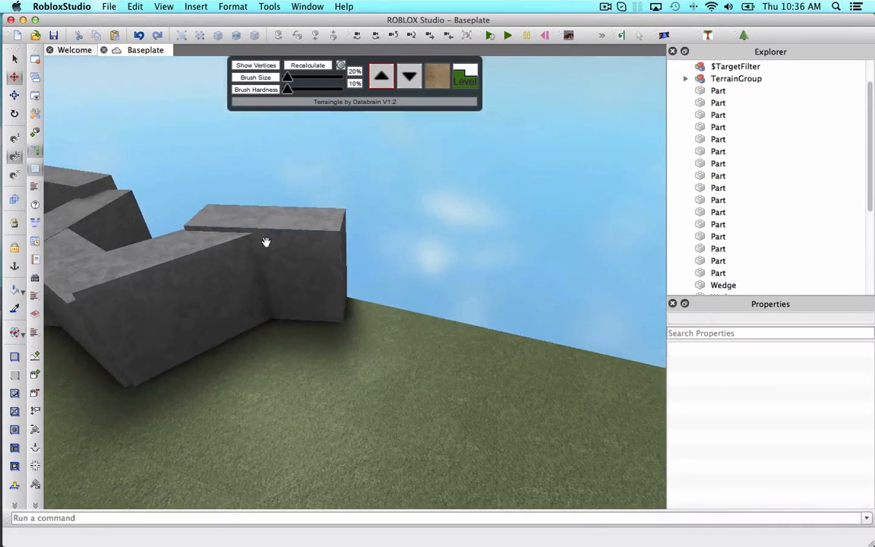
# Duplicate the end wall block and rotate the copy to about 90 degrees.
pyautogui.click(266, 242)
pyautogui.press('super+3')
pyautogui.moveTo(349, 279); pyautogui.dragTo(454, 280)
pyautogui.click(487, 278)
pyautogui.moveTo(487, 279); pyautogui.dragTo(524, 279, button='right')
pyautogui.click(297, 259)
pyautogui.press('super+d')
pyautogui.press('super+4')
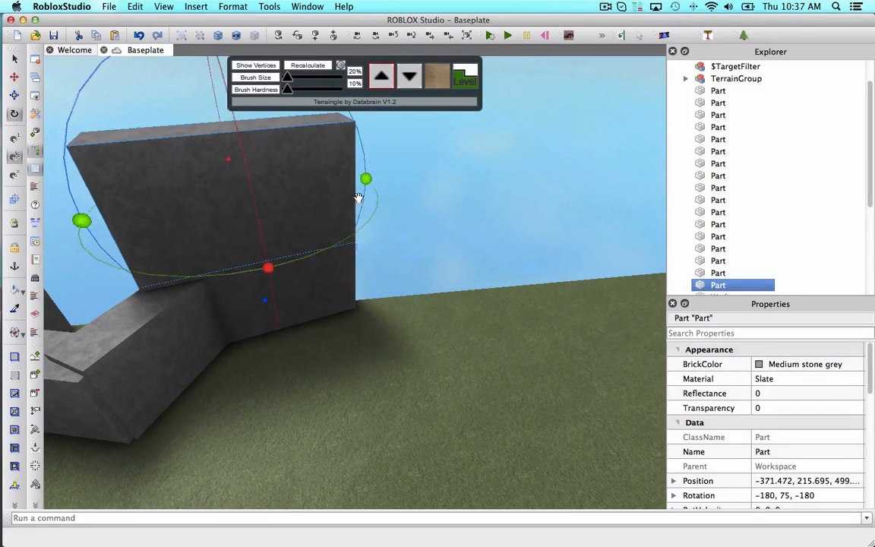
pyautogui.moveTo(366, 180); pyautogui.dragTo(575, 182)
# Lower the rotated copy onto the terrain in line with the wall.
pyautogui.click(14, 138)
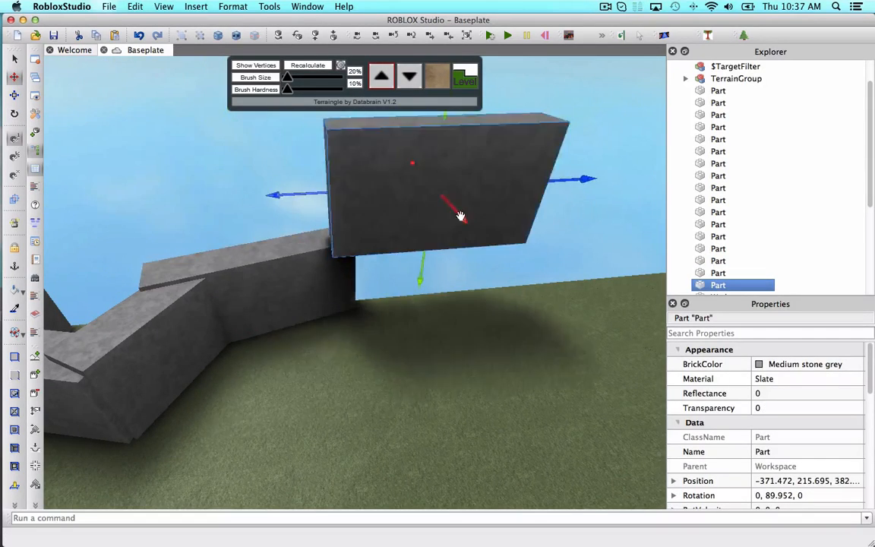
pyautogui.moveTo(459, 215); pyautogui.dragTo(456, 190, button='right')
pyautogui.moveTo(418, 188); pyautogui.dragTo(405, 310)
pyautogui.click(456, 280)
pyautogui.moveTo(456, 280); pyautogui.dragTo(394, 297, button='right')
pyautogui.click(395, 295)
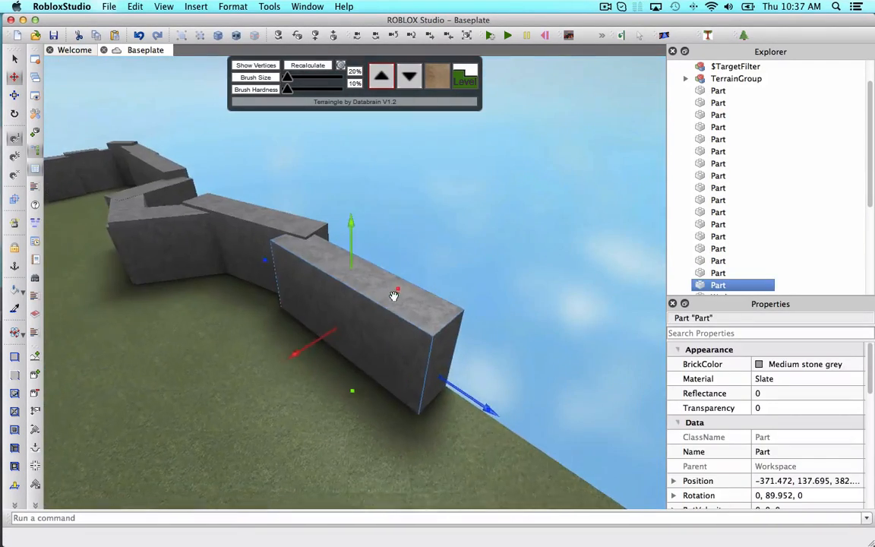
# Lengthen the new wall section with the Scale tool.
pyautogui.press('super+3')
pyautogui.moveTo(440, 378); pyautogui.dragTo(513, 423)
pyautogui.click(533, 268)
pyautogui.moveTo(533, 268)
pyautogui.mouseDown(button='right')
pyautogui.moveTo(529, 285)
pyautogui.moveTo(524, 275)
pyautogui.mouseUp(button='right')
pyautogui.click(518, 267)
pyautogui.moveTo(570, 282); pyautogui.dragTo(469, 312)
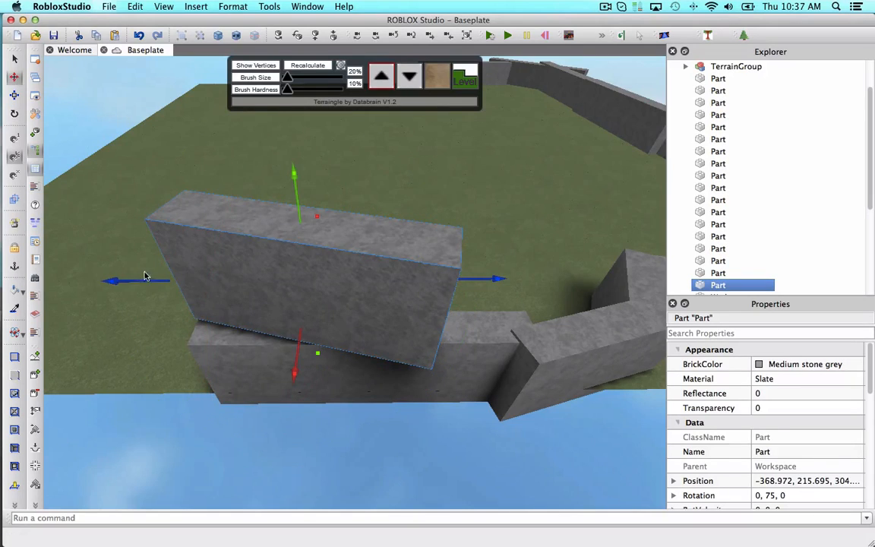
# Lower the raised wall section onto the terrain against the adjoining section.
pyautogui.moveTo(147, 276); pyautogui.dragTo(116, 287)
pyautogui.moveTo(222, 189); pyautogui.dragTo(226, 277)
pyautogui.moveTo(139, 286); pyautogui.dragTo(166, 293)
pyautogui.click(251, 380)
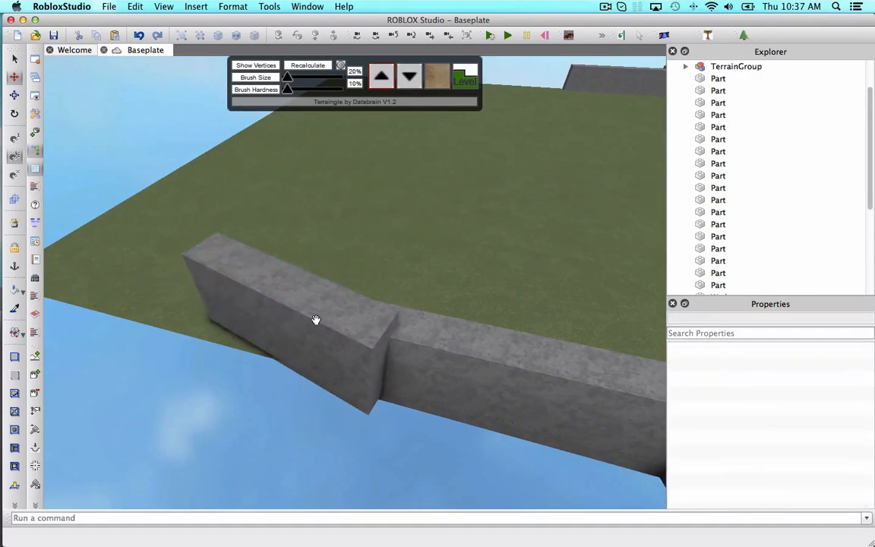
# Paste a wall section and move it into place along the wall.
pyautogui.press('super+v')
pyautogui.moveTo(515, 269); pyautogui.dragTo(299, 231)
pyautogui.moveTo(299, 231); pyautogui.dragTo(266, 205, button='right')
pyautogui.moveTo(241, 202); pyautogui.dragTo(243, 278)
pyautogui.moveTo(158, 361); pyautogui.dragTo(158, 362, button='right')
# Copy another wall section and paste a duplicate of it.
pyautogui.click(600, 327)
pyautogui.moveTo(599, 326); pyautogui.dragTo(600, 325, button='right')
pyautogui.click(466, 339)
pyautogui.press('super+c')
pyautogui.press('super+v')
pyautogui.moveTo(488, 199); pyautogui.dragTo(648, 197)
pyautogui.moveTo(648, 197); pyautogui.dragTo(648, 199, button='right')
pyautogui.moveTo(491, 260); pyautogui.dragTo(556, 221)
pyautogui.click(15, 77)
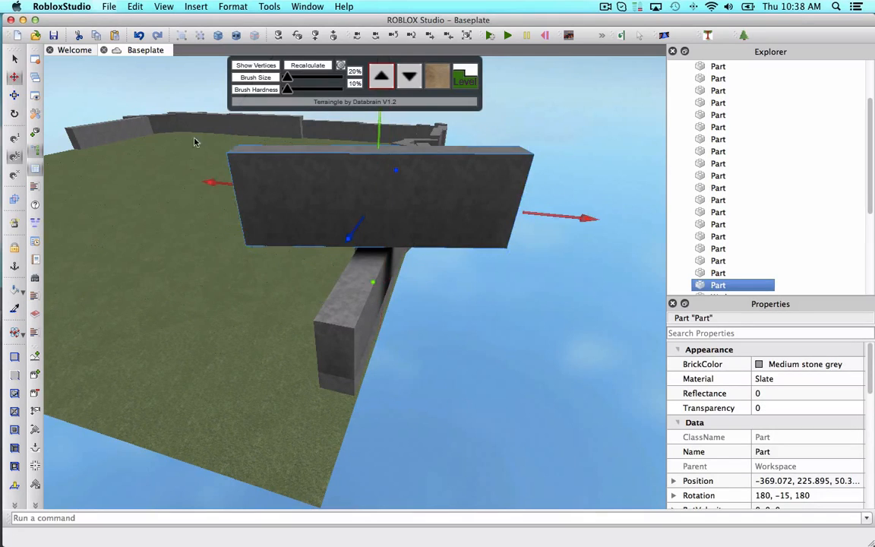
# Move the duplicate down to extend the wall along the terrain edge.
pyautogui.moveTo(215, 182); pyautogui.dragTo(100, 173)
pyautogui.moveTo(161, 218); pyautogui.dragTo(58, 405)
pyautogui.moveTo(109, 150); pyautogui.dragTo(161, 313)
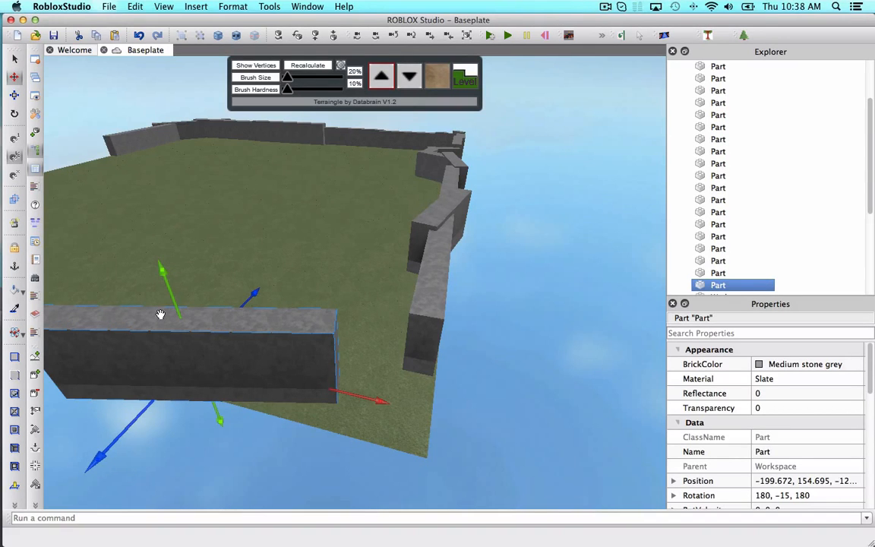
pyautogui.moveTo(161, 313); pyautogui.dragTo(248, 332, button='right')
pyautogui.moveTo(376, 334); pyautogui.dragTo(215, 265)
pyautogui.click(457, 320)
pyautogui.moveTo(214, 266); pyautogui.dragTo(367, 295, button='right')
# Open GapFill and fill the gap on top of the angled wall joint.
pyautogui.click(665, 36)
pyautogui.scroll(3, 367, 294)
pyautogui.click(365, 295)
pyautogui.click(472, 322)
pyautogui.press('super+z')
pyautogui.click(297, 353)
pyautogui.click(550, 366)
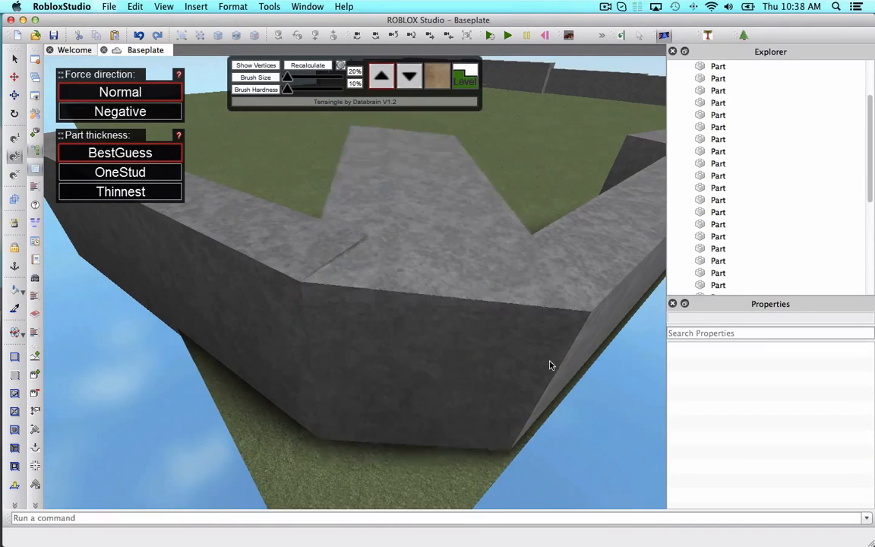
pyautogui.moveTo(550, 365); pyautogui.dragTo(435, 340, button='right')
pyautogui.scroll(-3, 435, 340)
pyautogui.click(664, 36)
# Select the joint pieces and shorten the adjoining wall section slightly.
pyautogui.click(429, 250)
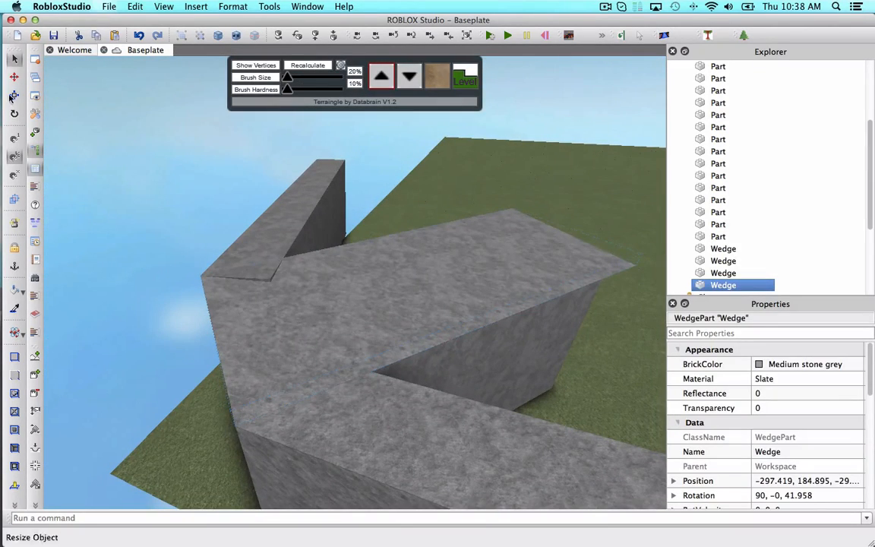
pyautogui.click(575, 276)
pyautogui.moveTo(576, 277); pyautogui.dragTo(328, 360)
pyautogui.moveTo(328, 360)
pyautogui.mouseDown(button='right')
pyautogui.moveTo(299, 348)
pyautogui.moveTo(327, 357)
pyautogui.mouseUp(button='right')
pyautogui.click(437, 281)
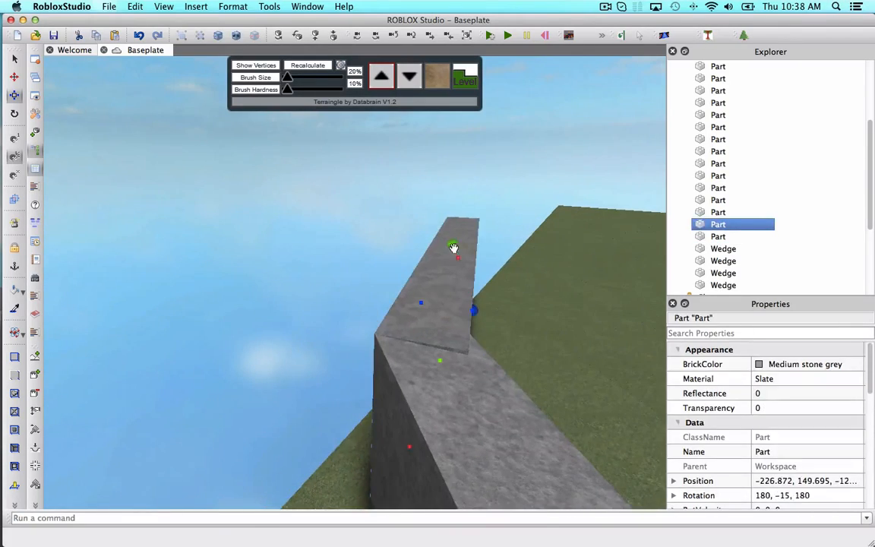
pyautogui.moveTo(453, 248); pyautogui.dragTo(454, 260)
# Copy and paste a wall section and rotate the copy to the opposite 15-degree angle.
pyautogui.click(330, 235)
pyautogui.moveTo(331, 235); pyautogui.dragTo(425, 319, button='right')
pyautogui.click(425, 327)
pyautogui.press('super+c')
pyautogui.press('super+v')
pyautogui.click(15, 113)
pyautogui.moveTo(513, 260); pyautogui.dragTo(543, 325)
pyautogui.moveTo(177, 272); pyautogui.dragTo(113, 272)
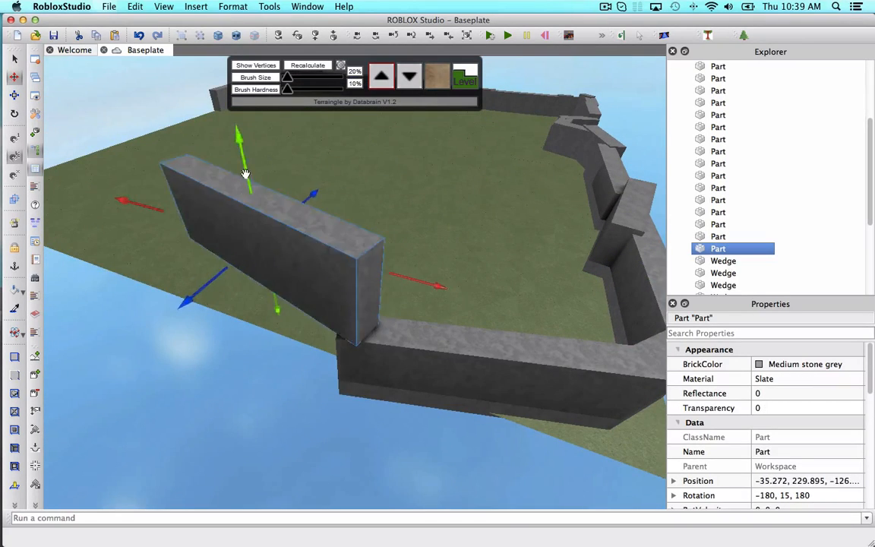
# Lower the rotated copy onto the terrain at the end of the wall.
pyautogui.moveTo(244, 175); pyautogui.dragTo(267, 264)
pyautogui.scroll(4, 265, 264)
pyautogui.moveTo(265, 264); pyautogui.dragTo(304, 353, button='right')
pyautogui.scroll(-5, 256, 266)
# Duplicate that section and rotate the copy straight.
pyautogui.click(441, 344)
pyautogui.press('super+c')
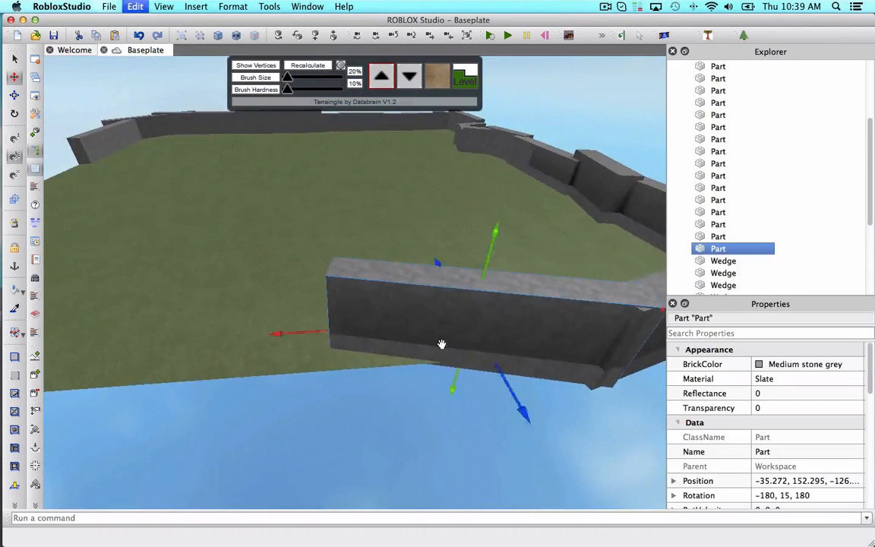
pyautogui.press('super+v')
pyautogui.moveTo(441, 344); pyautogui.dragTo(475, 334, button='right')
pyautogui.click(15, 95)
pyautogui.moveTo(539, 301); pyautogui.dragTo(519, 272)
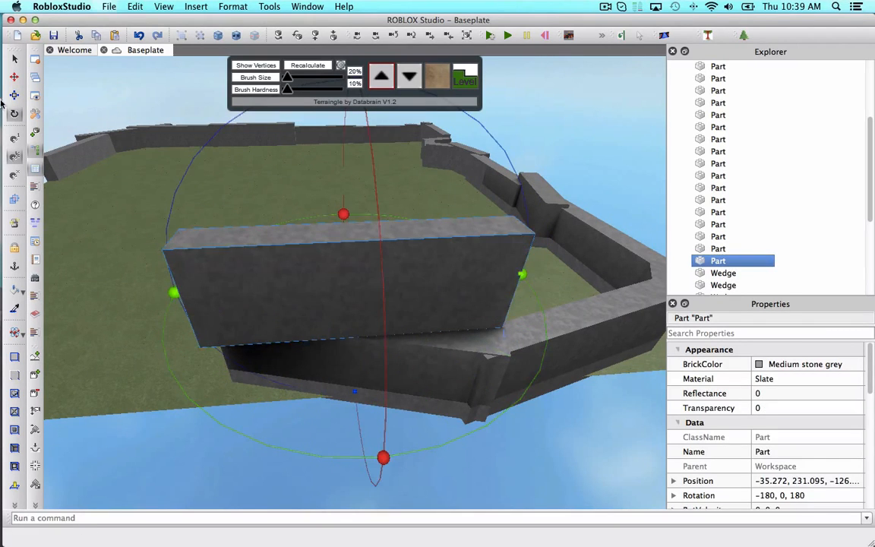
# Move the straight copy down onto the terrain to continue the wall.
pyautogui.click(15, 79)
pyautogui.moveTo(155, 295); pyautogui.dragTo(122, 298)
pyautogui.moveTo(259, 169); pyautogui.dragTo(266, 301)
pyautogui.moveTo(266, 302); pyautogui.dragTo(268, 279, button='right')
pyautogui.scroll(-2, 267, 279)
pyautogui.moveTo(431, 290); pyautogui.dragTo(420, 280)
pyautogui.click(489, 413)
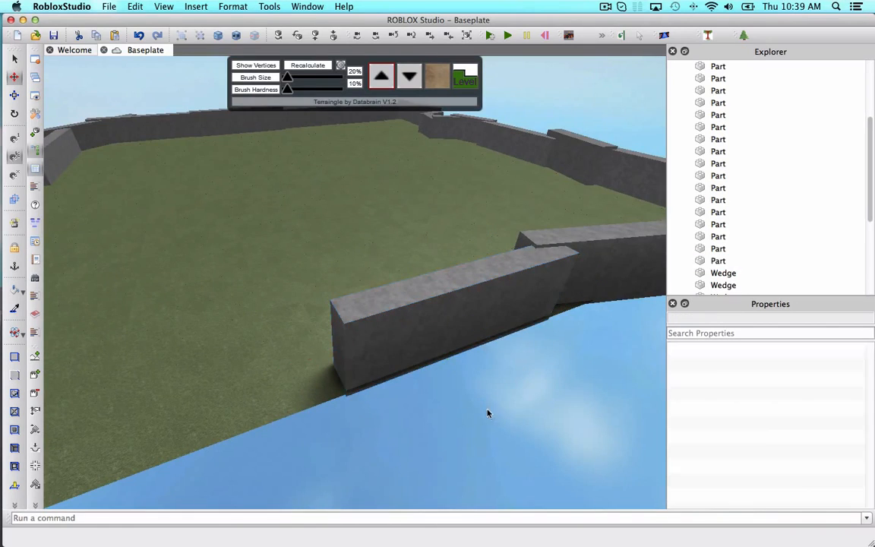
# Duplicate the next wall section, angle it and set it on the terrain at the wall's end.
pyautogui.click(461, 323)
pyautogui.moveTo(460, 322); pyautogui.dragTo(461, 324, button='right')
pyautogui.press('super+c')
pyautogui.press('super+v')
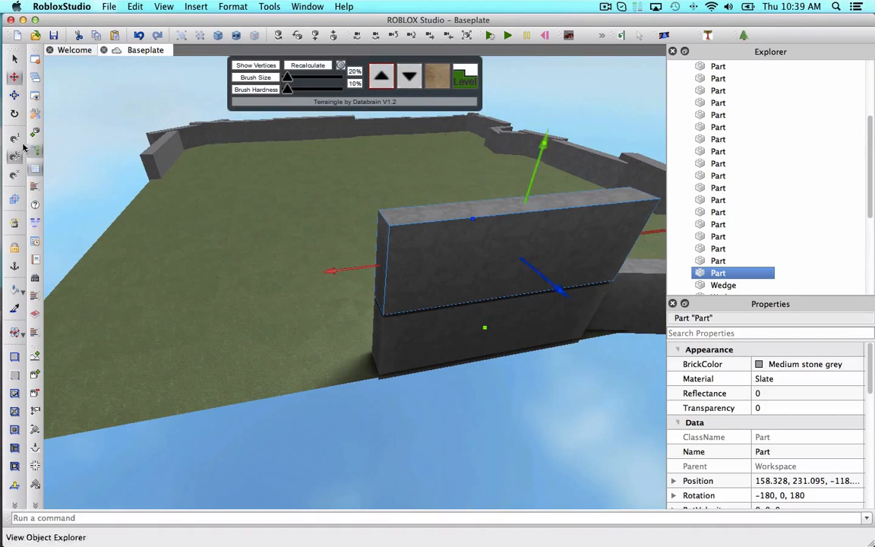
pyautogui.click(15, 114)
pyautogui.moveTo(312, 300); pyautogui.dragTo(328, 289, button='right')
pyautogui.moveTo(325, 294); pyautogui.dragTo(114, 353)
pyautogui.moveTo(272, 265); pyautogui.dragTo(265, 253)
pyautogui.moveTo(276, 215); pyautogui.dragTo(291, 316)
pyautogui.click(545, 413)
# Select the newly placed section and straighten its rotation.
pyautogui.press('w')
pyautogui.moveTo(544, 414); pyautogui.dragTo(546, 416, button='right')
pyautogui.press('s')
pyautogui.press('a')
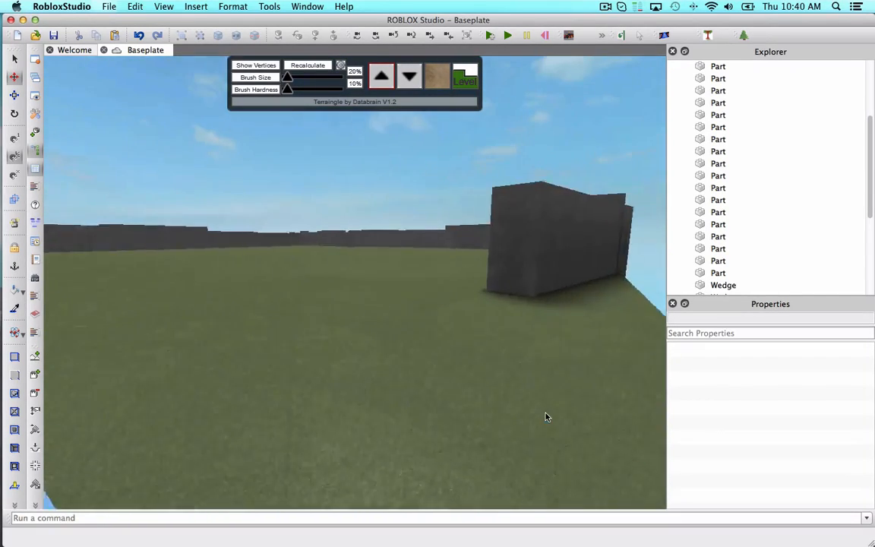
pyautogui.press('s')
pyautogui.moveTo(306, 200); pyautogui.dragTo(305, 200, button='right')
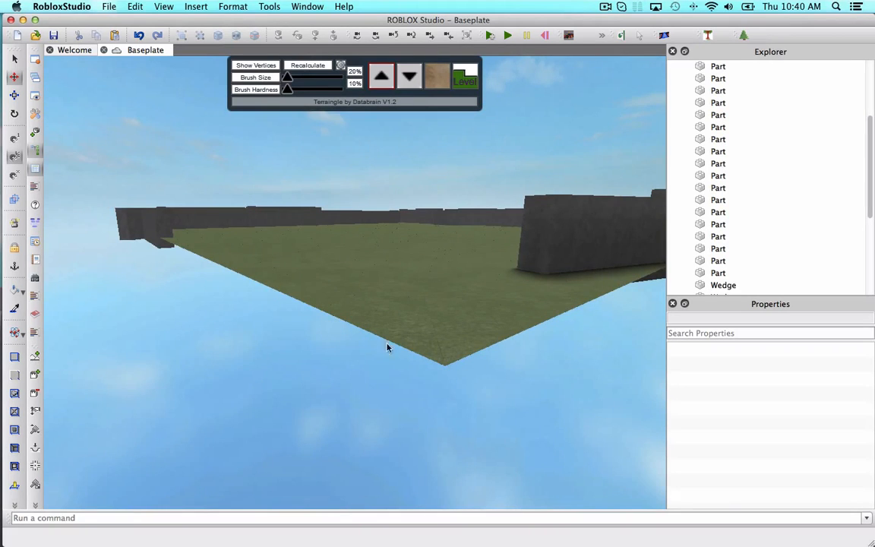
pyautogui.moveTo(530, 337); pyautogui.dragTo(530, 337, button='right')
pyautogui.press('w')
pyautogui.press('d')
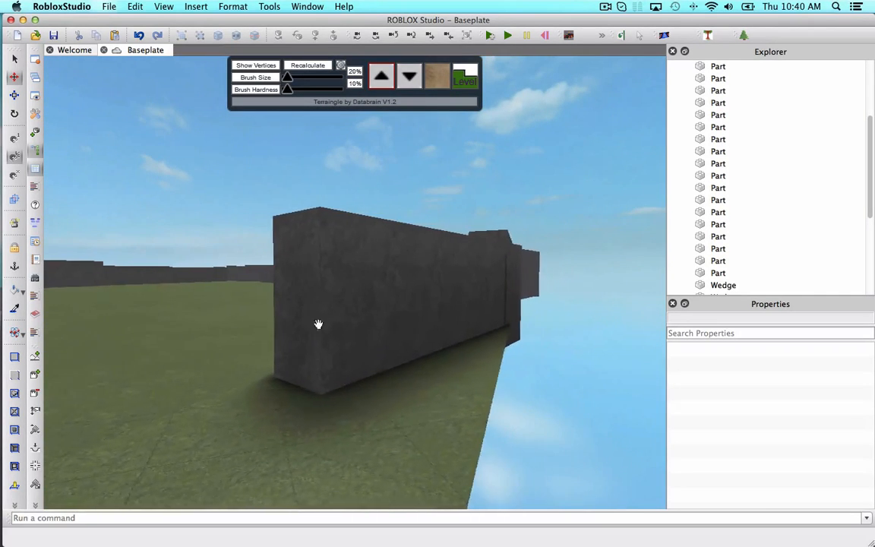
pyautogui.moveTo(421, 312); pyautogui.dragTo(431, 312, button='right')
pyautogui.click(422, 312)
pyautogui.press('s')
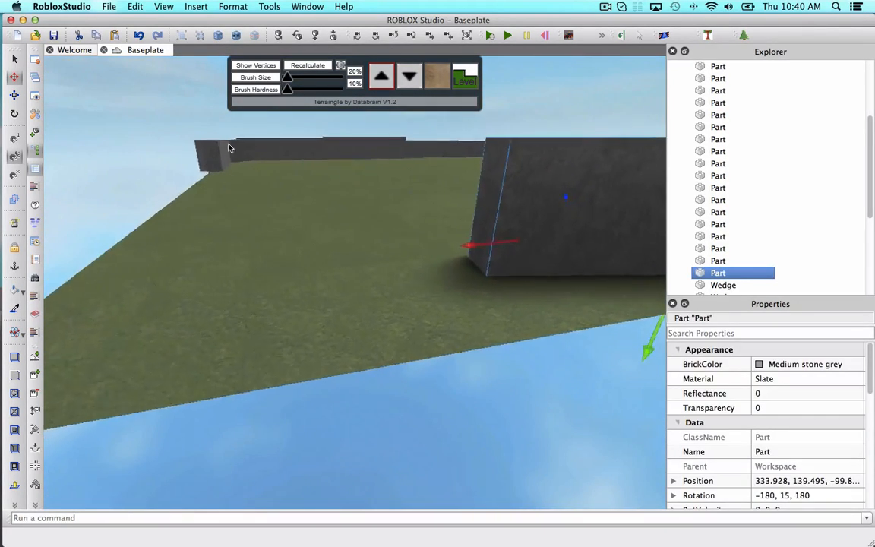
pyautogui.press('a')
pyautogui.moveTo(563, 341); pyautogui.dragTo(564, 341, button='right')
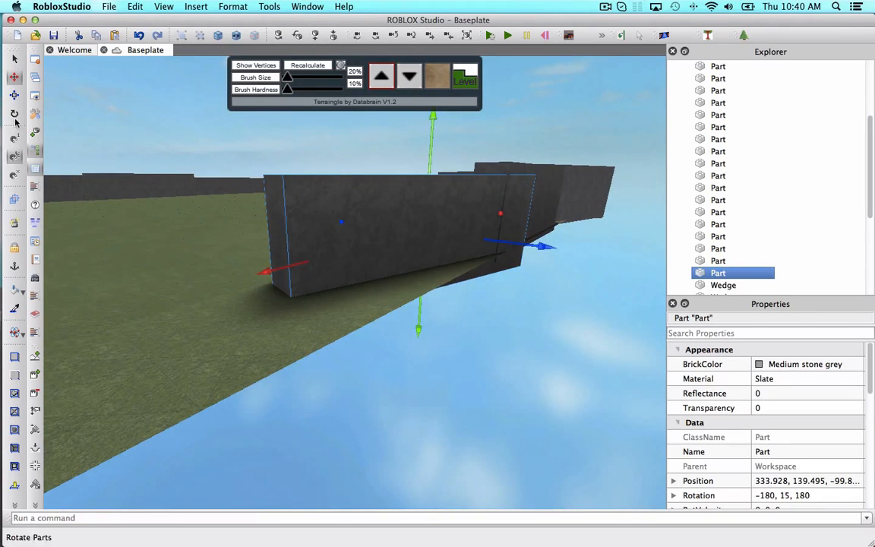
pyautogui.moveTo(257, 253); pyautogui.dragTo(308, 287)
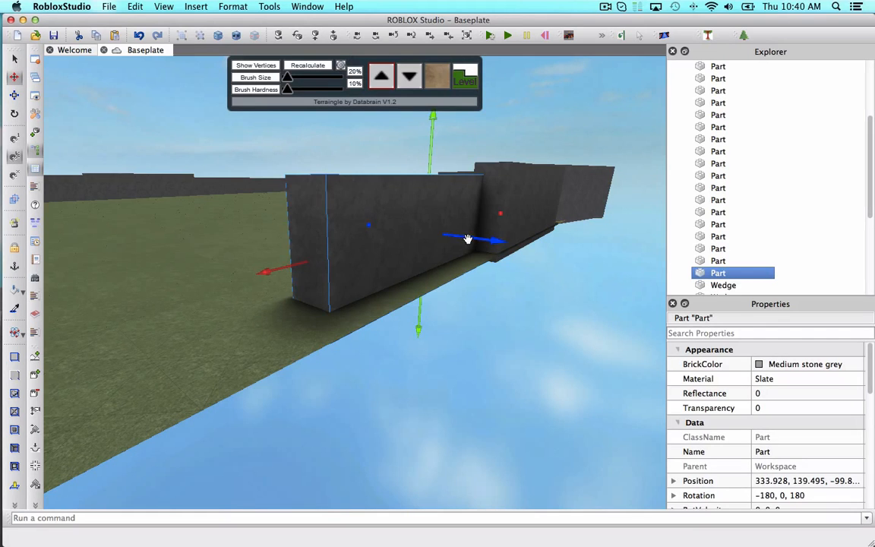
# Slide the section along its length and sideways to line up with the wall.
pyautogui.moveTo(468, 238); pyautogui.dragTo(506, 258)
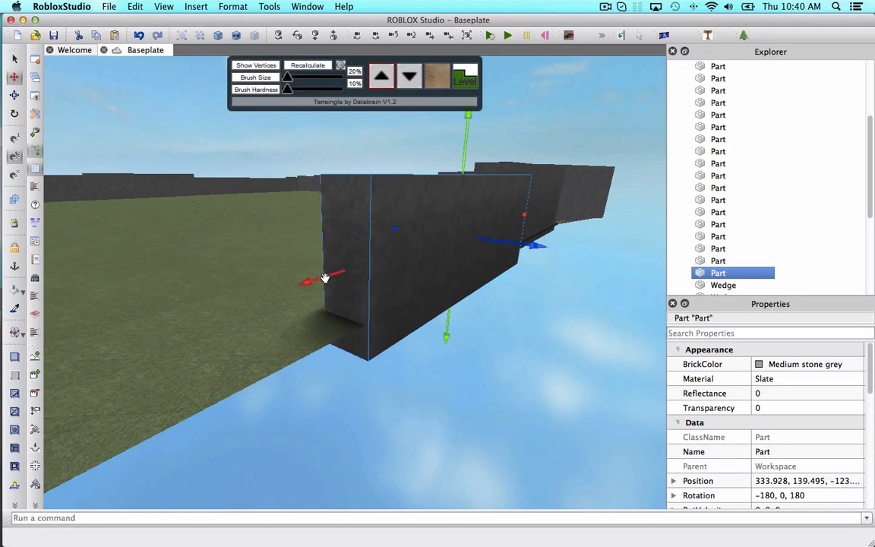
pyautogui.moveTo(325, 278); pyautogui.dragTo(252, 308)
pyautogui.click(575, 391)
pyautogui.moveTo(575, 391); pyautogui.dragTo(420, 248, button='right')
pyautogui.press('w')
pyautogui.press('s')
pyautogui.moveTo(364, 295); pyautogui.dragTo(370, 288, button='right')
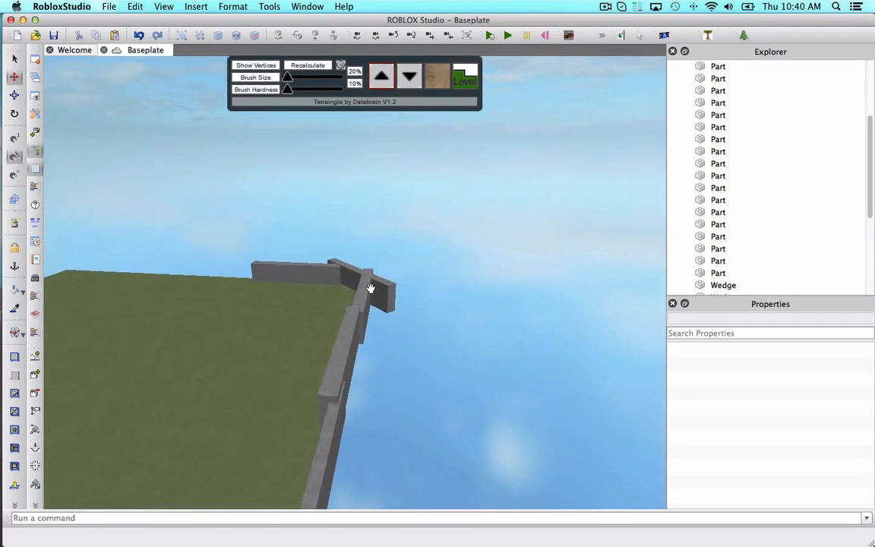
# Push the protruding corner block back into the wall corner.
pyautogui.scroll(5, 370, 289)
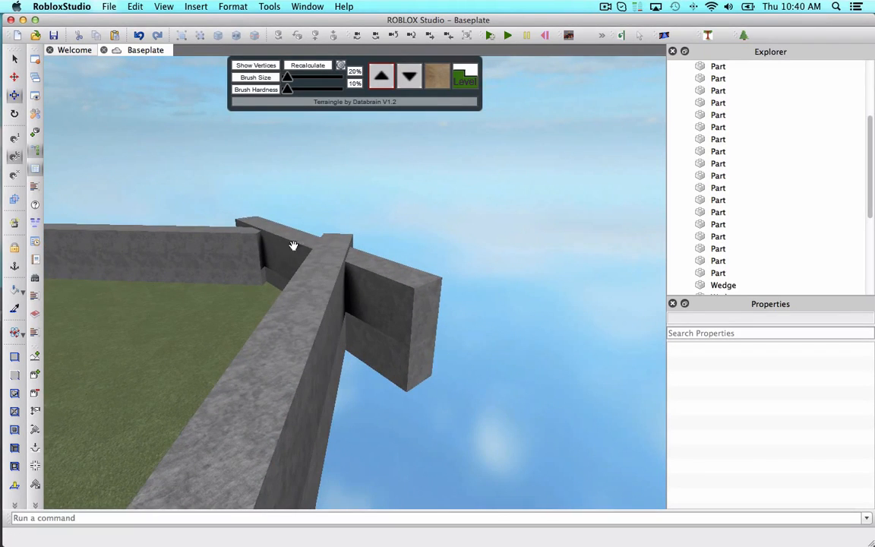
pyautogui.click(369, 298)
pyautogui.moveTo(424, 339); pyautogui.dragTo(383, 336)
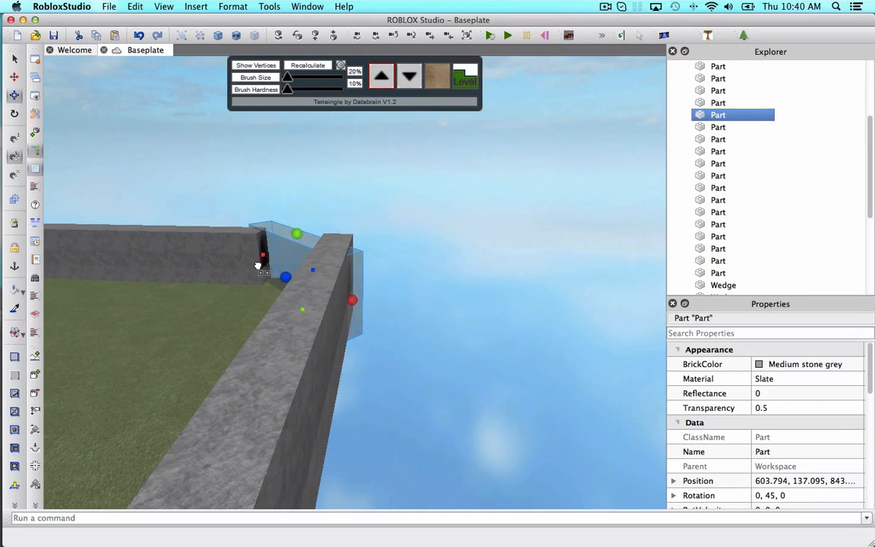
pyautogui.click(387, 318)
pyautogui.moveTo(387, 318); pyautogui.dragTo(387, 318, button='right')
pyautogui.press('w')
pyautogui.press('w')
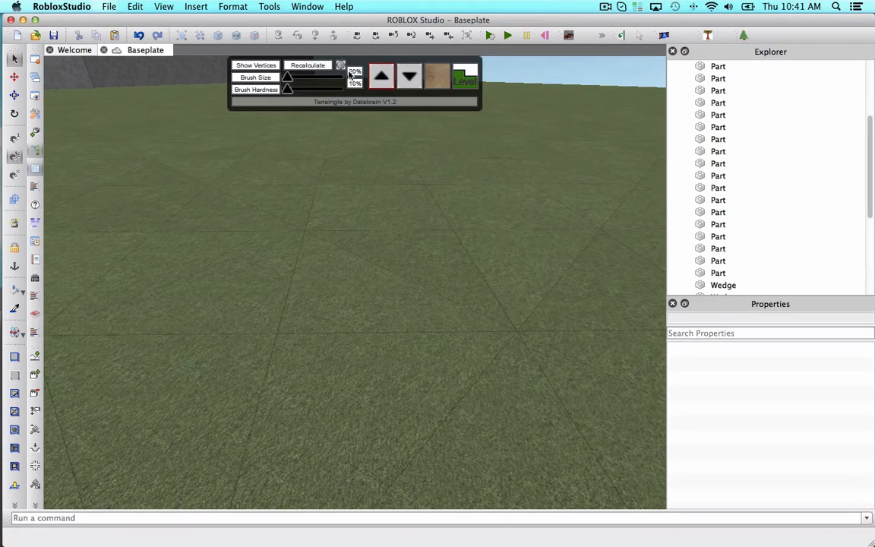
# Restart Terraingle and select the existing TerrainGroup terrain.
pyautogui.click(710, 39)
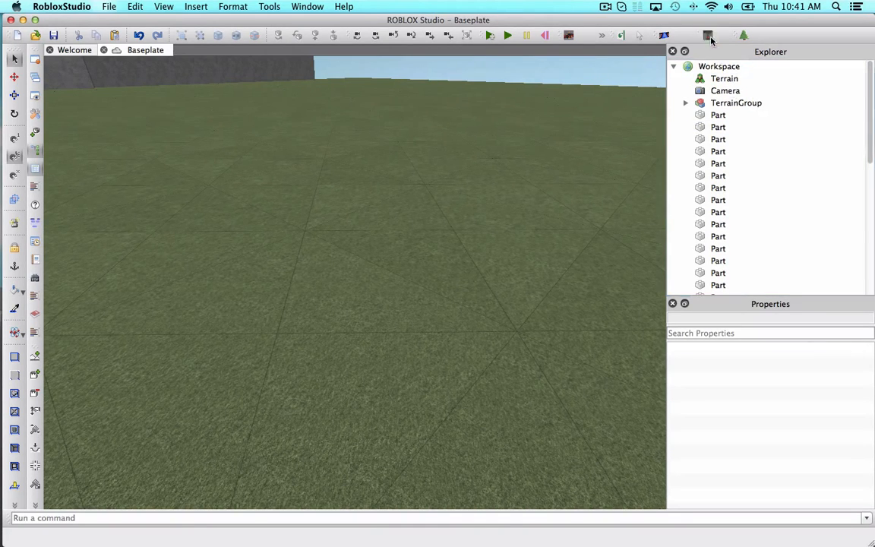
pyautogui.click(710, 39)
pyautogui.click(694, 105)
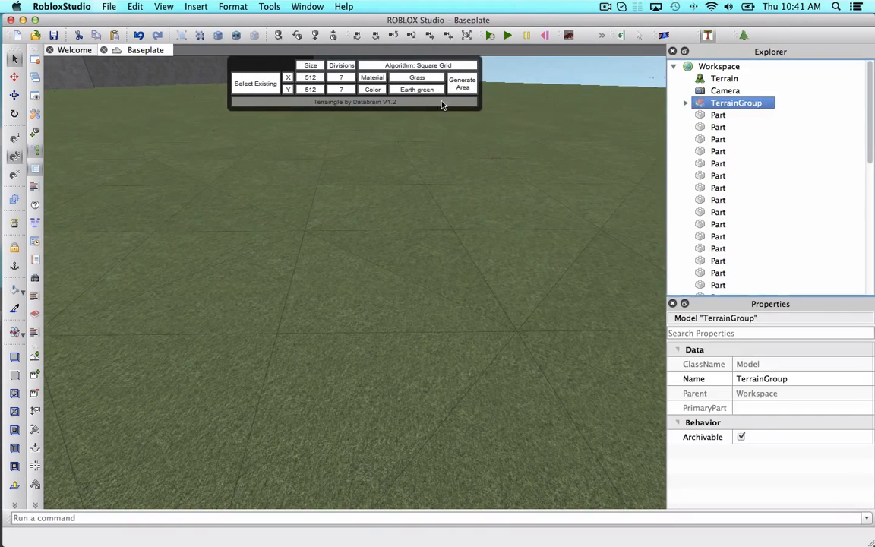
pyautogui.click(269, 91)
pyautogui.moveTo(454, 186); pyautogui.dragTo(453, 187, button='right')
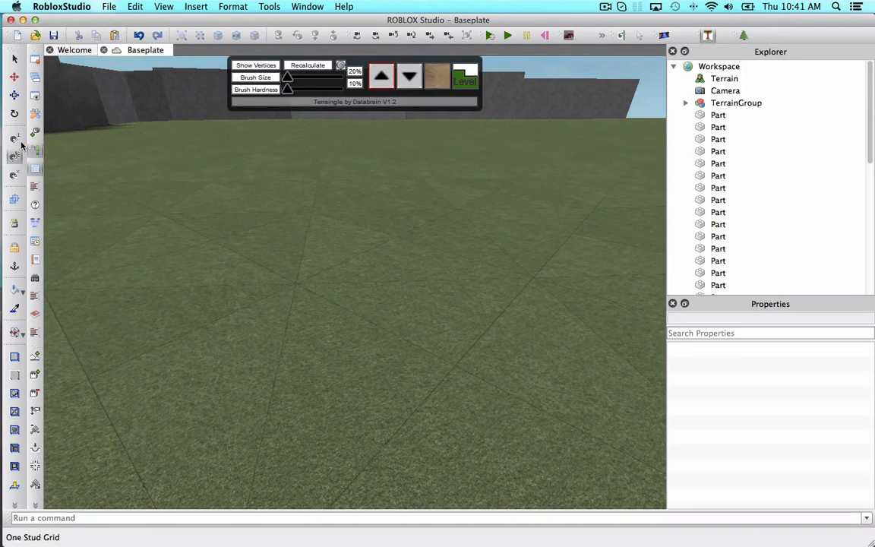
pyautogui.moveTo(329, 176); pyautogui.dragTo(329, 176, button='right')
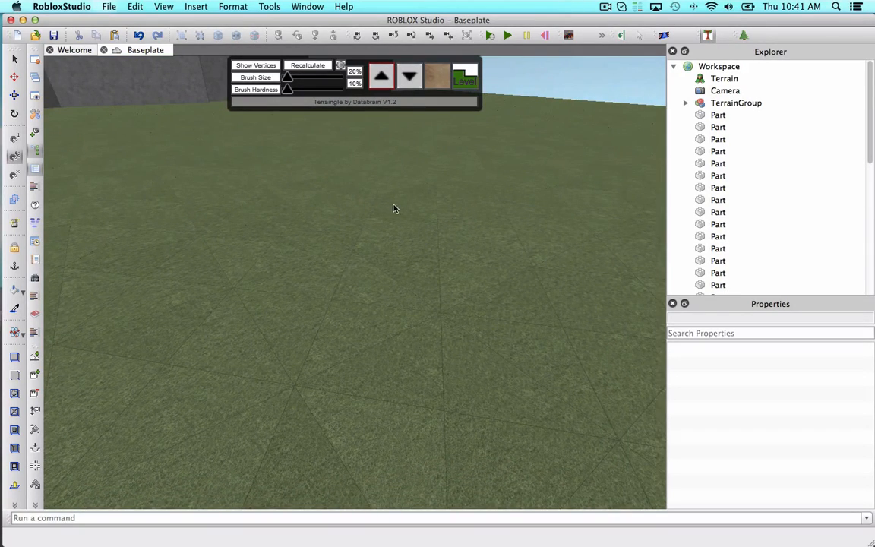
pyautogui.moveTo(401, 207); pyautogui.dragTo(401, 208, button='right')
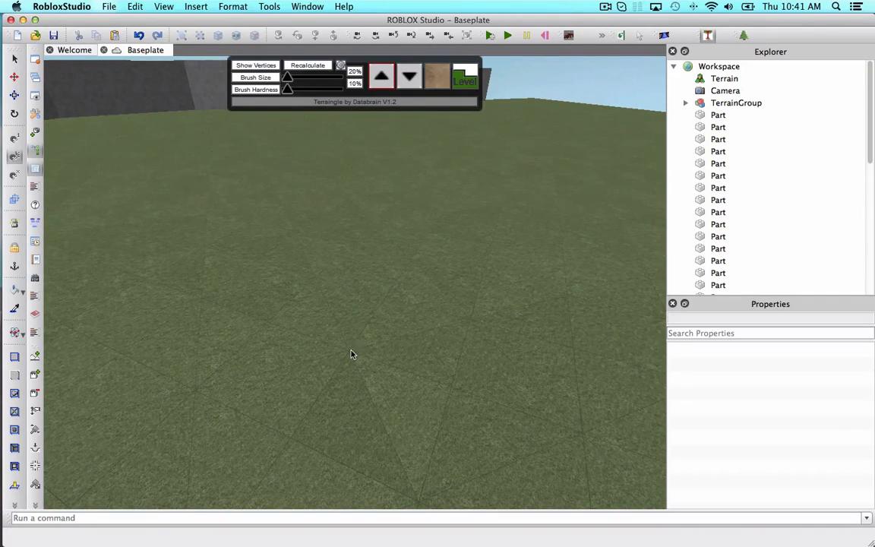
pyautogui.moveTo(351, 354); pyautogui.dragTo(354, 351, button='right')
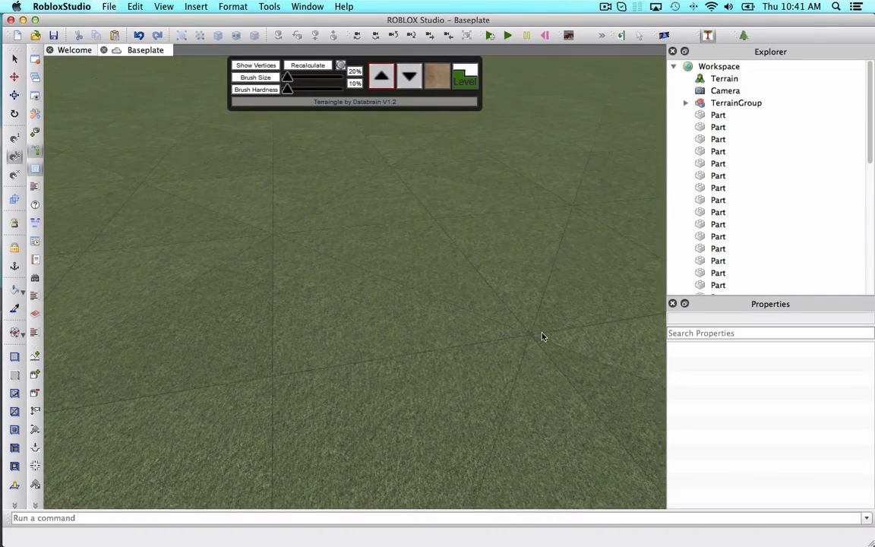
pyautogui.moveTo(542, 336); pyautogui.dragTo(542, 337, button='right')
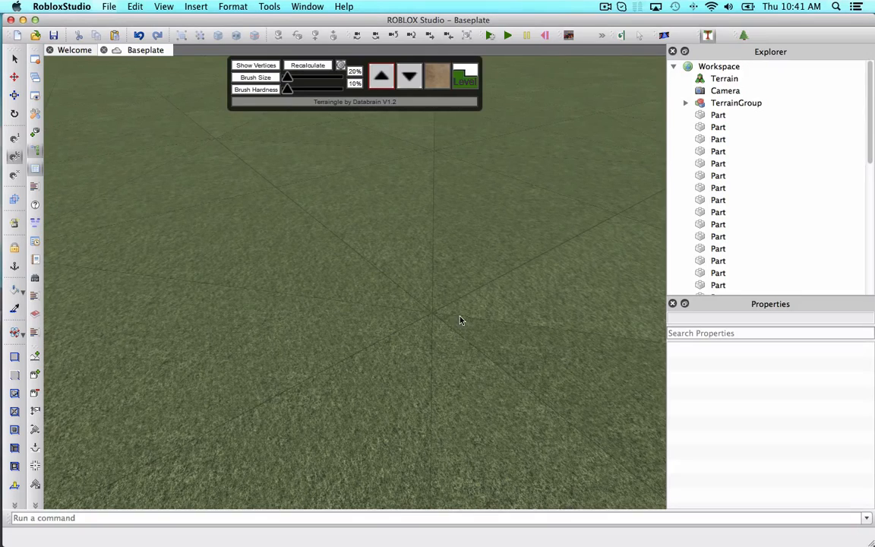
pyautogui.scroll(-5, 342, 370)
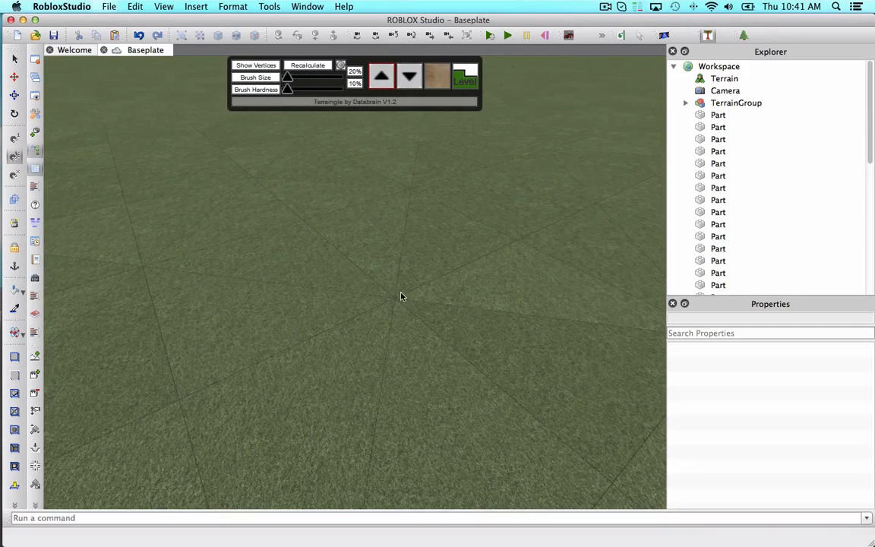
pyautogui.moveTo(402, 296); pyautogui.dragTo(390, 304, button='right')
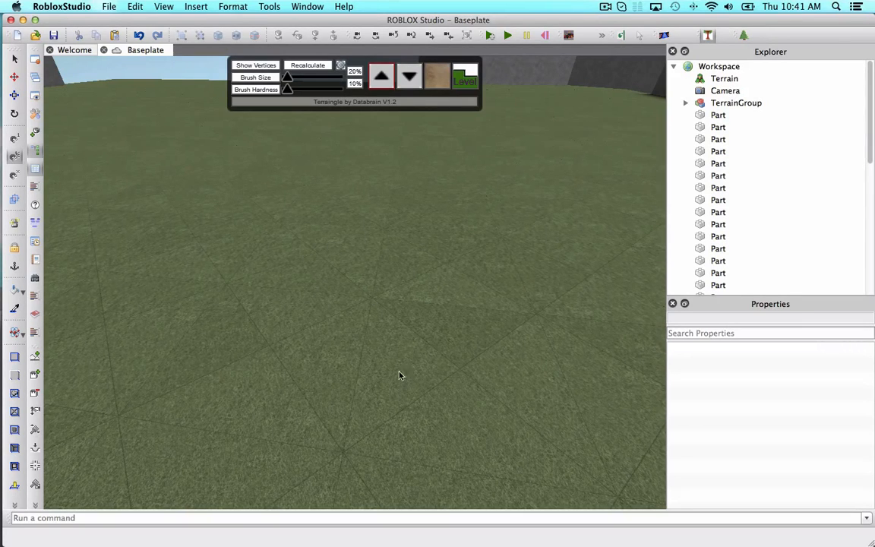
# Try the Terraingle Level mode, then switch back to the Raise tool.
pyautogui.moveTo(317, 196); pyautogui.dragTo(319, 191, button='right')
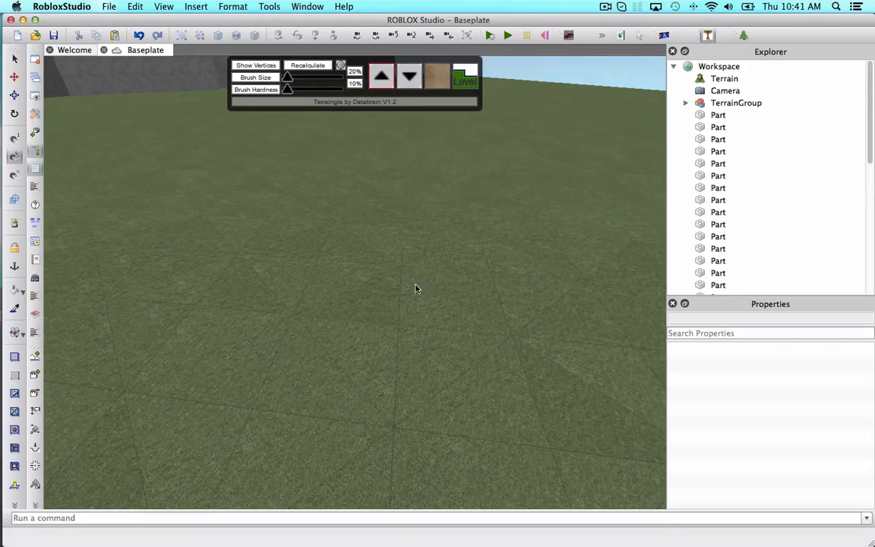
pyautogui.moveTo(415, 289); pyautogui.dragTo(349, 331, button='right')
pyautogui.scroll(3, 428, 297)
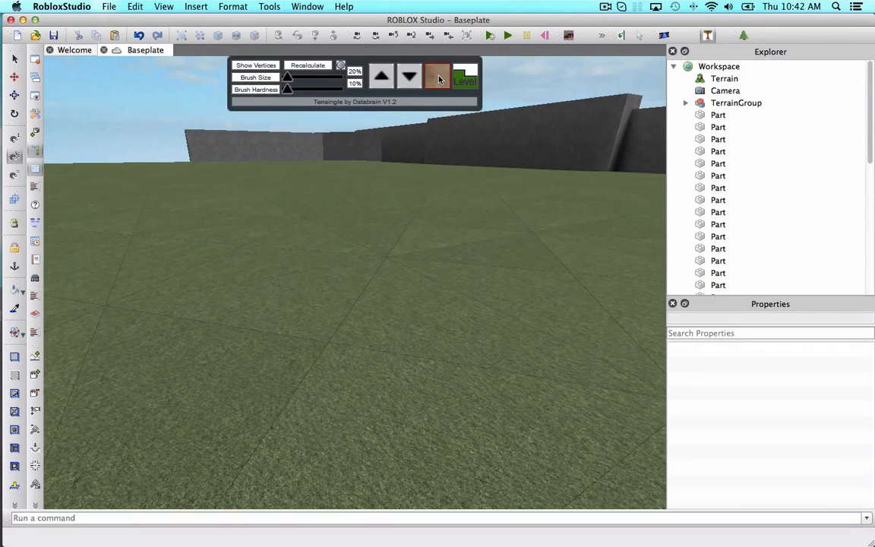
pyautogui.click(466, 79)
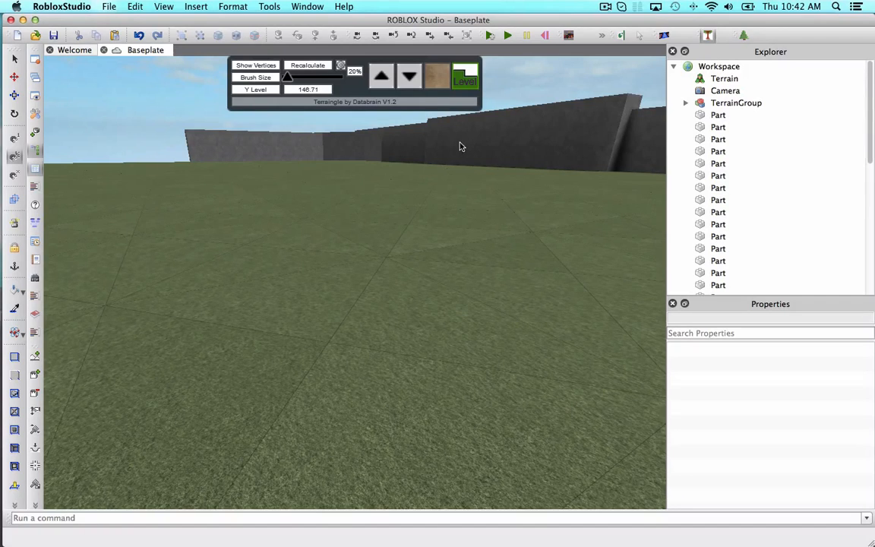
pyautogui.click(387, 87)
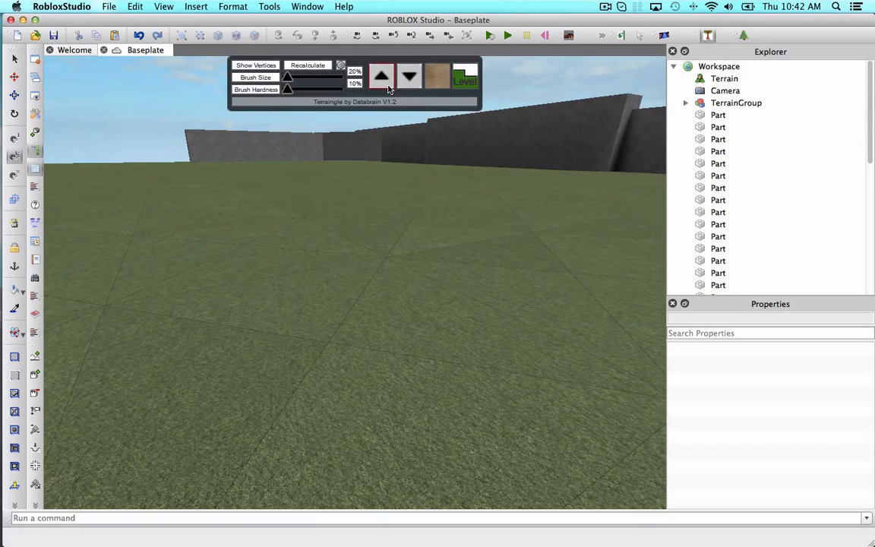
# Set the brush size to 44% and brush hardness to 45%, and turn on Show Vertices.
pyautogui.moveTo(345, 239); pyautogui.dragTo(386, 252, button='right')
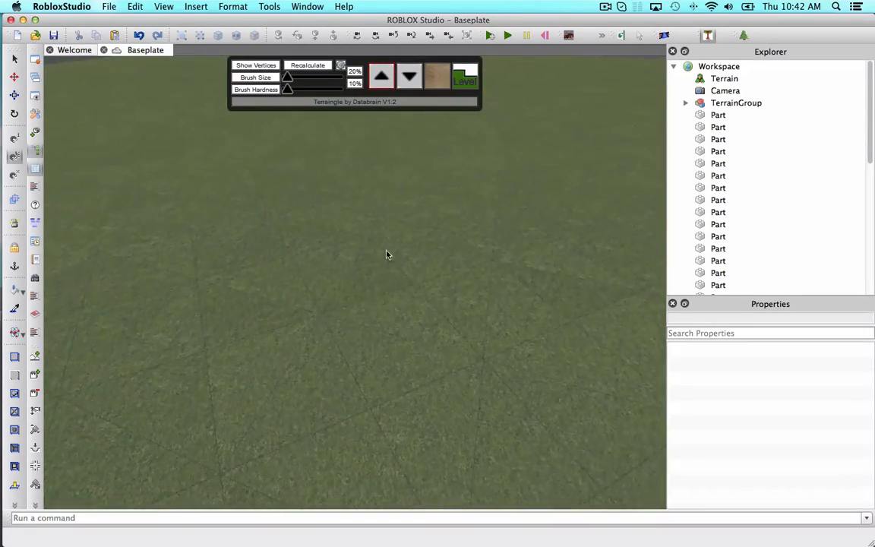
pyautogui.scroll(5, 385, 252)
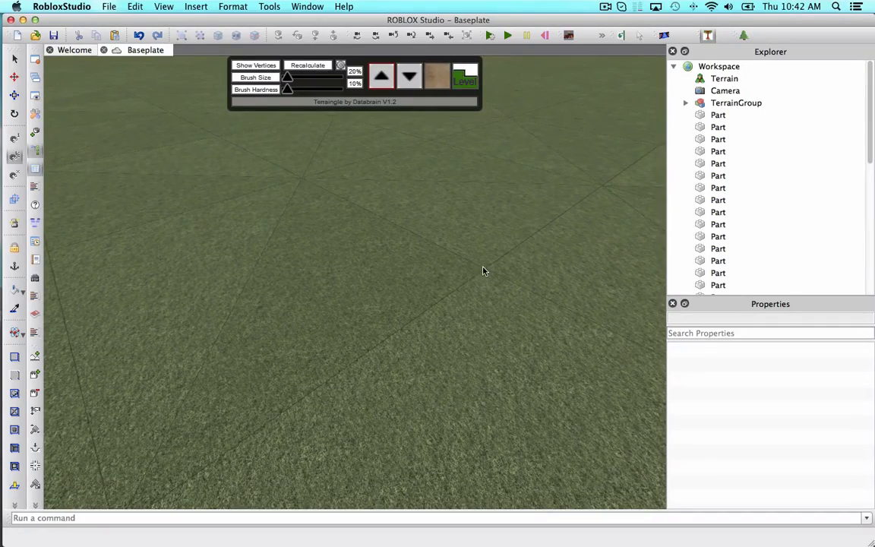
pyautogui.moveTo(487, 275); pyautogui.dragTo(512, 247, button='right')
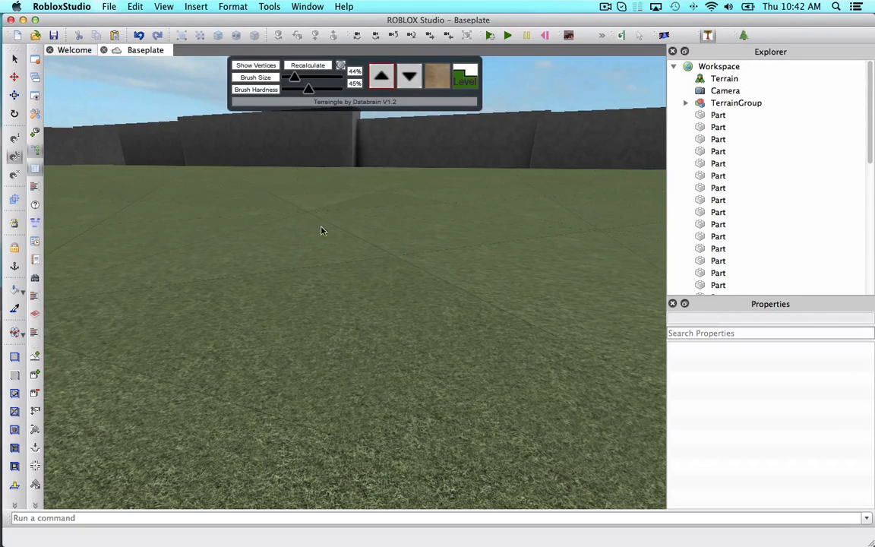
pyautogui.scroll(4, 307, 215)
pyautogui.moveTo(347, 234); pyautogui.dragTo(347, 233, button='right')
pyautogui.click(256, 65)
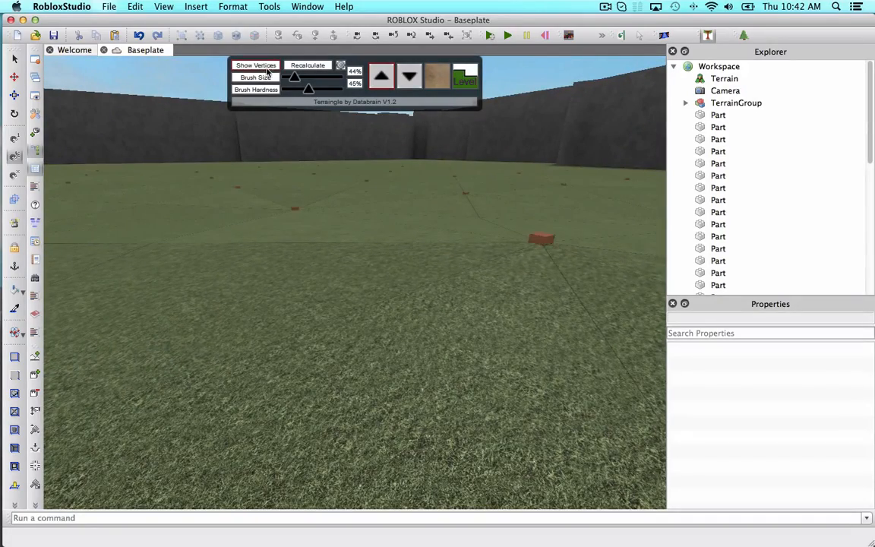
# Raise the terrain at a central vertex and lower the brush hardness to about 24%.
pyautogui.moveTo(387, 150); pyautogui.dragTo(387, 150, button='right')
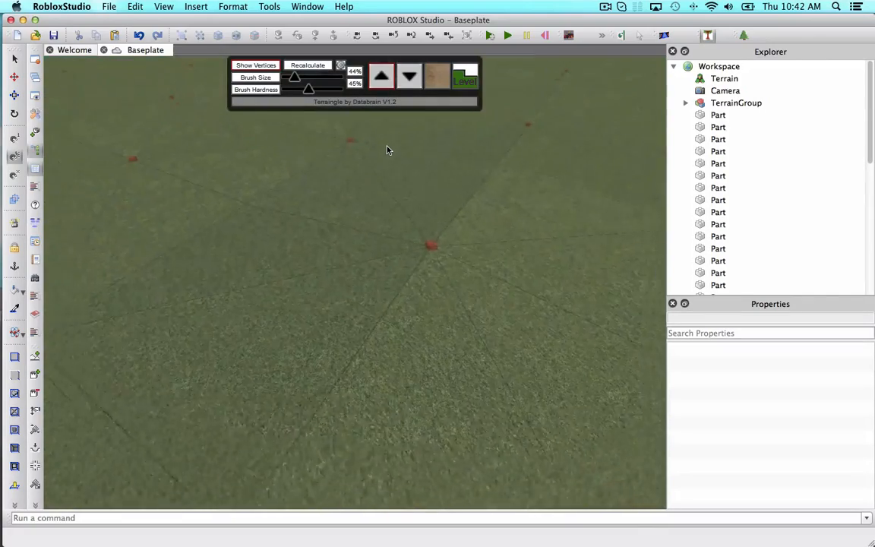
pyautogui.click(430, 249)
pyautogui.click(433, 214)
pyautogui.moveTo(445, 225); pyautogui.dragTo(445, 225, button='right')
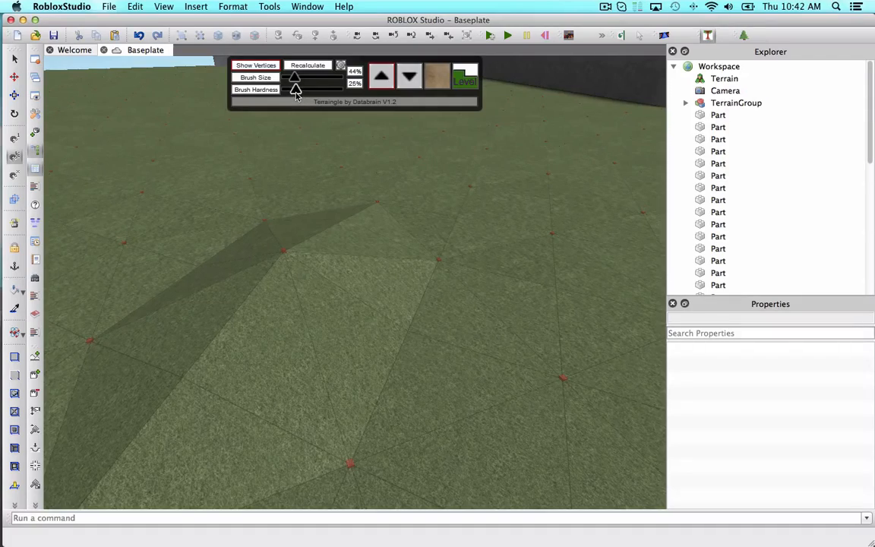
pyautogui.click(438, 264)
# Raise two neighbouring vertices to widen the raised patch of terrain.
pyautogui.press('w')
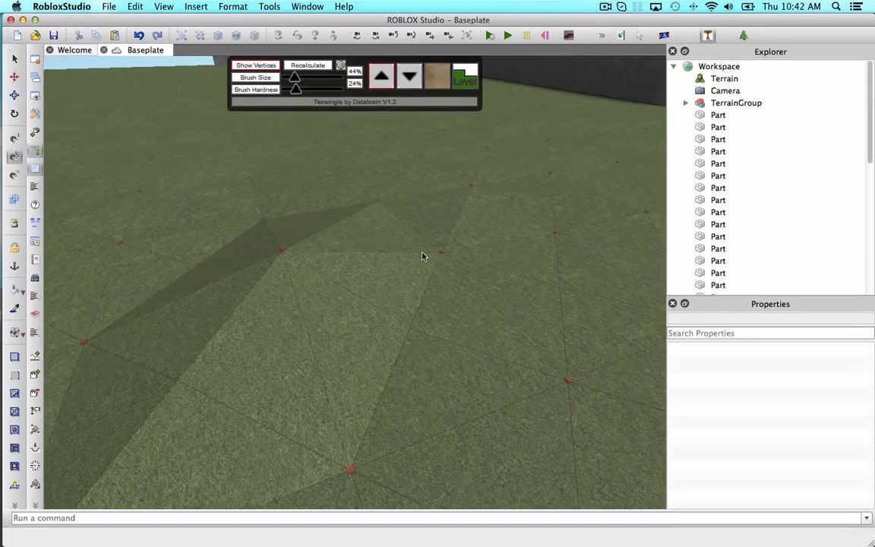
pyautogui.press('d')
pyautogui.press('s')
pyautogui.moveTo(423, 256); pyautogui.dragTo(423, 256, button='right')
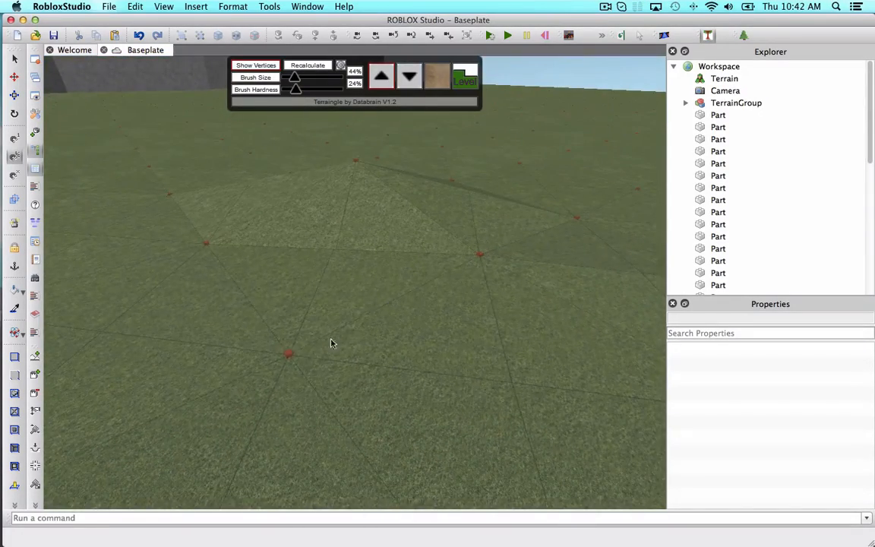
pyautogui.click(279, 362)
pyautogui.press('a')
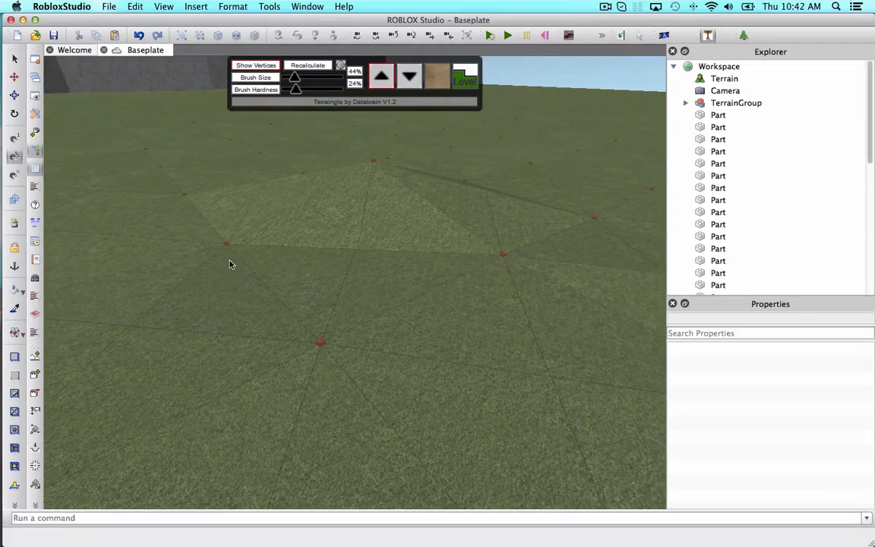
pyautogui.click(229, 259)
# Raise further vertices ahead to extend the raised ground into a strip.
pyautogui.press('w')
pyautogui.press('w')
pyautogui.moveTo(289, 279); pyautogui.dragTo(289, 279, button='right')
pyautogui.press('s')
pyautogui.press('d')
pyautogui.press('w')
pyautogui.moveTo(447, 261); pyautogui.dragTo(446, 262, button='right')
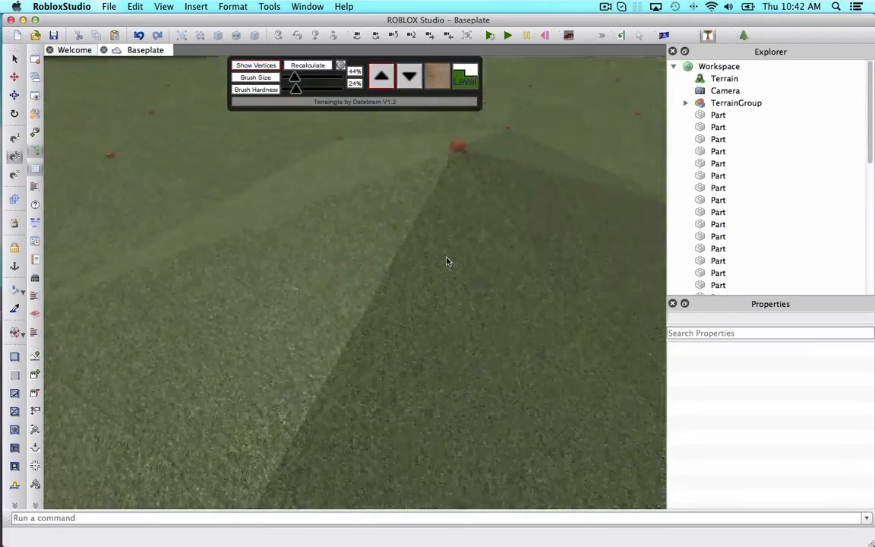
pyautogui.press('d')
pyautogui.click(519, 233)
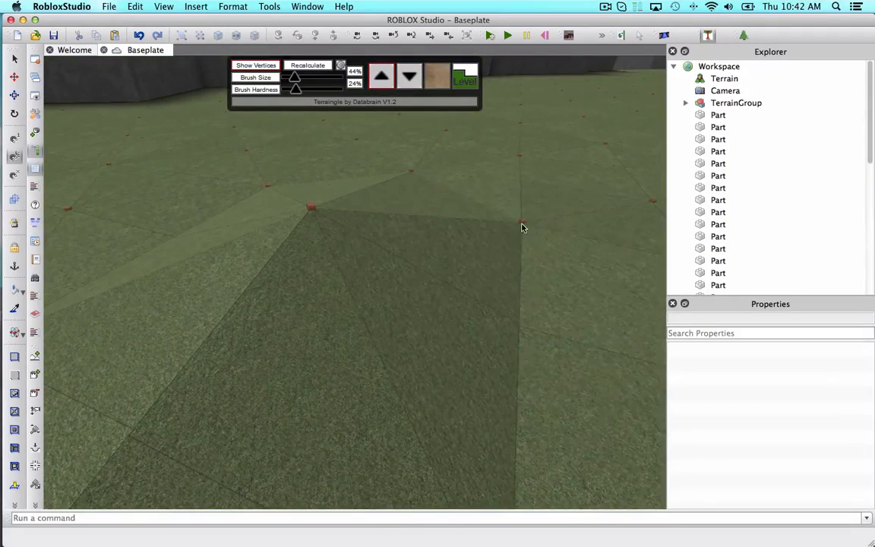
pyautogui.click(522, 225)
# Raise the far vertex at the end of the strip several times.
pyautogui.press('a')
pyautogui.press('w')
pyautogui.moveTo(525, 218); pyautogui.dragTo(525, 218, button='right')
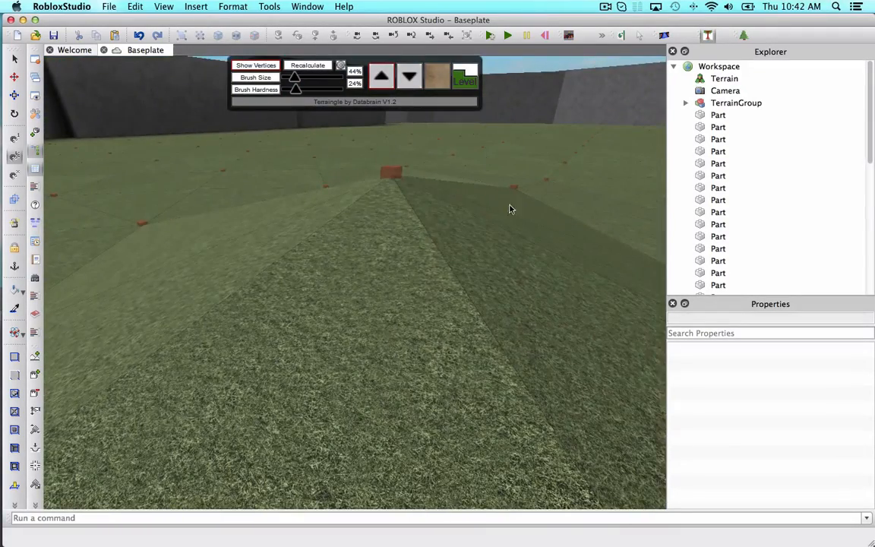
pyautogui.click(514, 189)
pyautogui.click(517, 183)
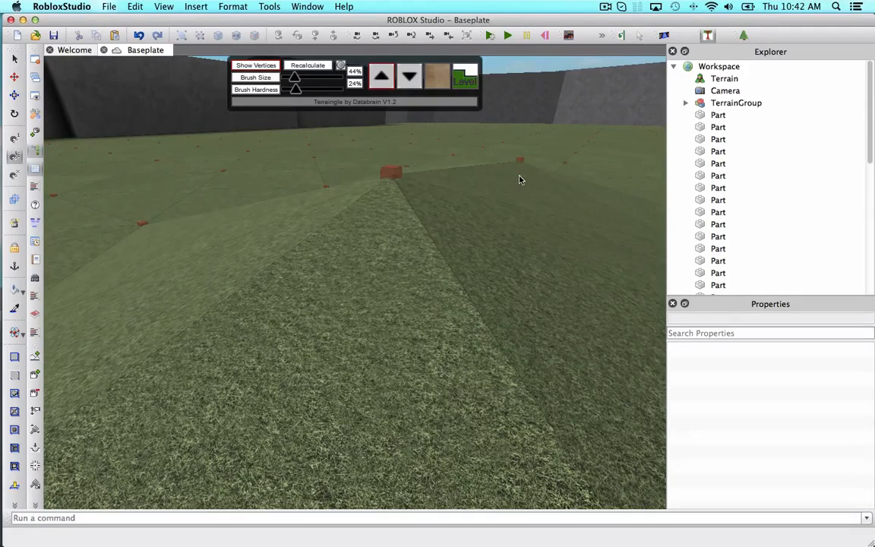
pyautogui.click(520, 163)
pyautogui.press('w')
pyautogui.moveTo(520, 166); pyautogui.dragTo(519, 169, button='right')
# Repeatedly raise a vertex beside the strip to build up a ridge.
pyautogui.press('a')
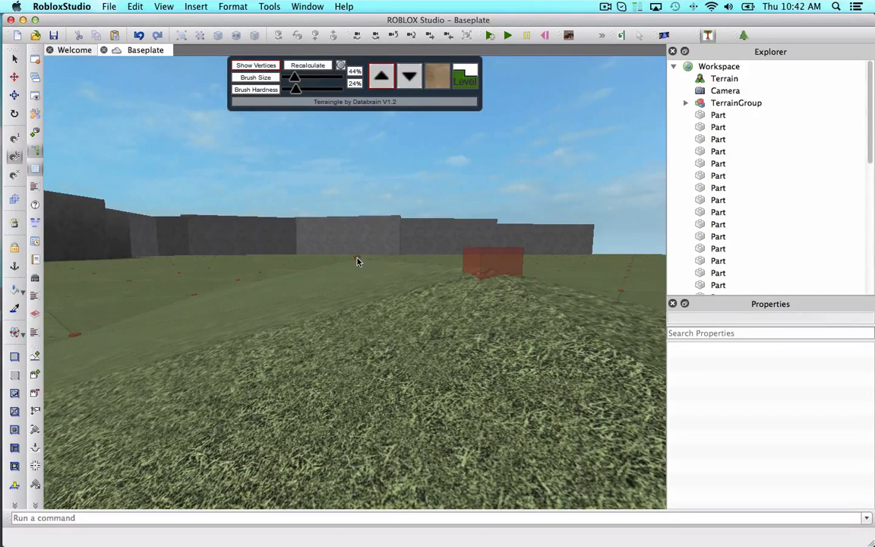
pyautogui.press('d')
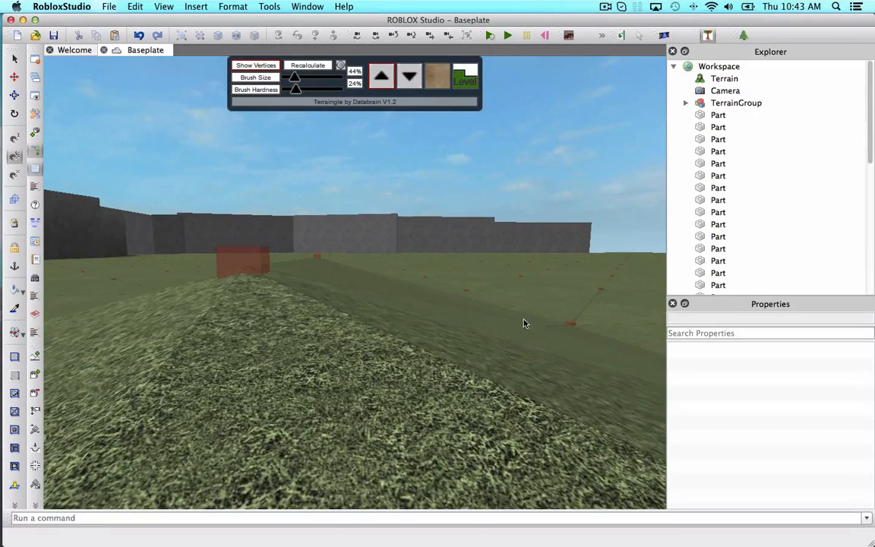
pyautogui.click(573, 319)
pyautogui.click(572, 315)
pyautogui.click(571, 308)
pyautogui.click(572, 300)
pyautogui.click(574, 290)
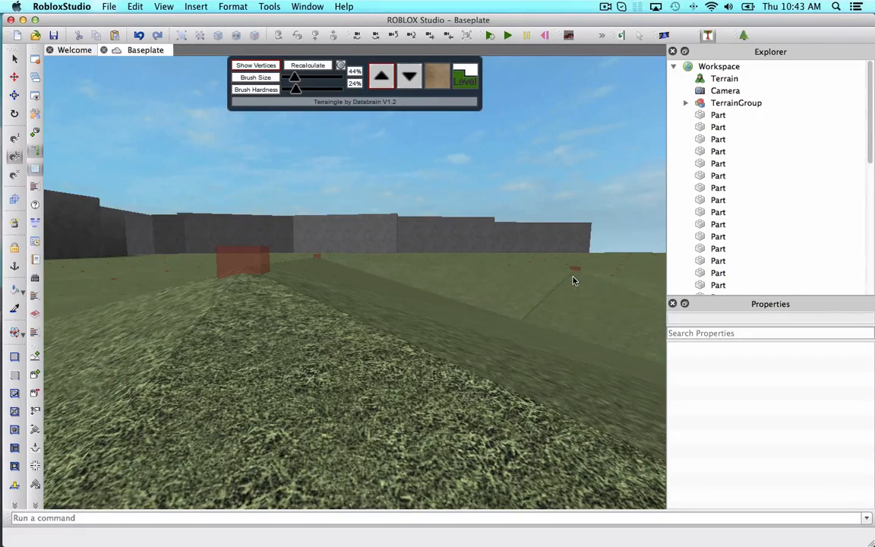
# Repeatedly raise another distant vertex to lift that part of the terrain higher.
pyautogui.press('s')
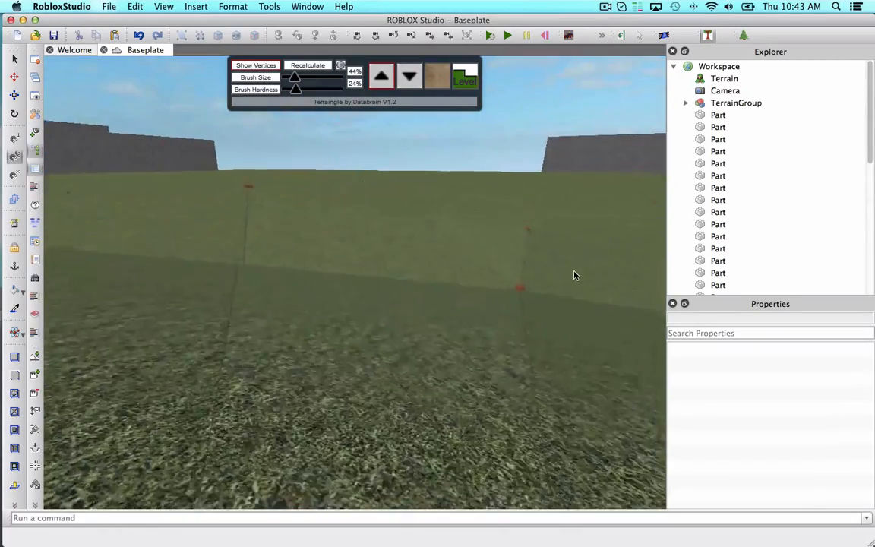
pyautogui.click(503, 286)
pyautogui.click(506, 275)
pyautogui.click(508, 260)
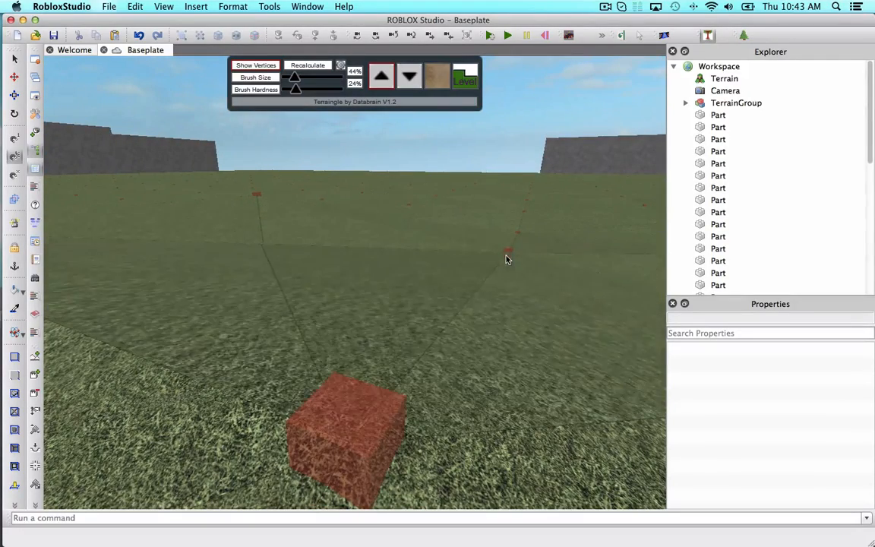
pyautogui.click(508, 252)
pyautogui.click(509, 244)
pyautogui.click(512, 235)
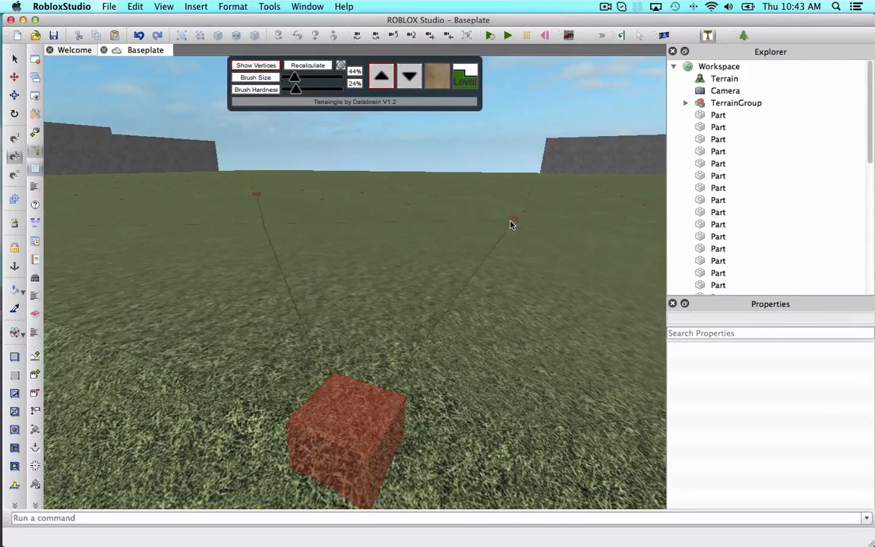
pyautogui.moveTo(512, 221); pyautogui.dragTo(507, 226, button='right')
# Raise a nearby vertex and enlarge the brush size to 98%.
pyautogui.press('s')
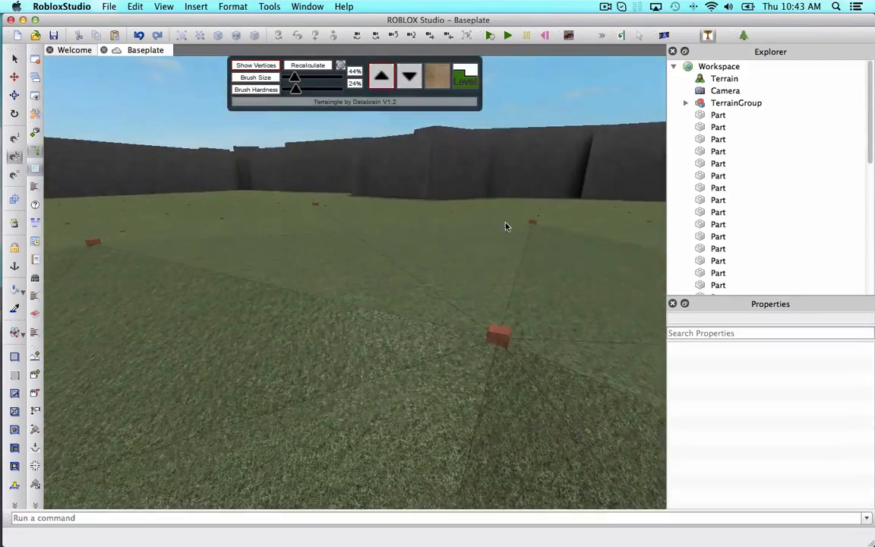
pyautogui.click(486, 325)
pyautogui.press('w')
pyautogui.moveTo(486, 324); pyautogui.dragTo(484, 325, button='right')
pyautogui.press('s')
pyautogui.press('s')
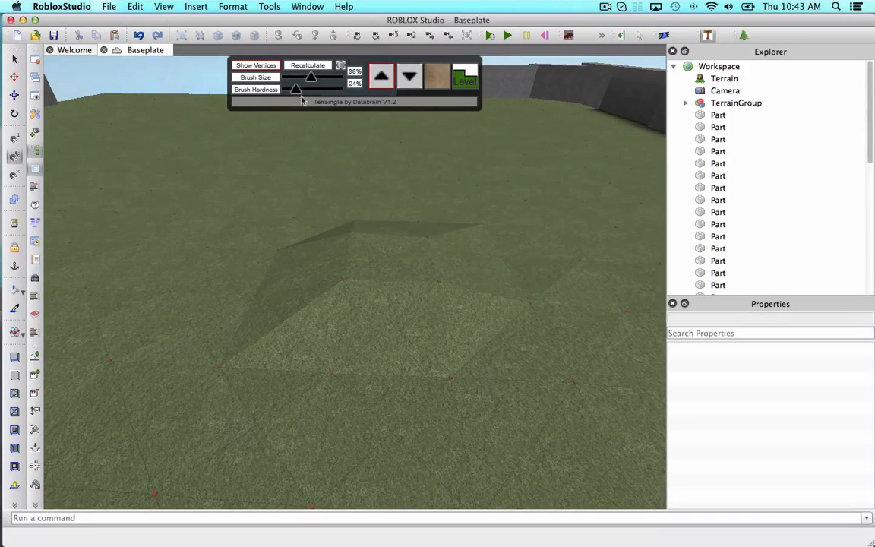
# Set the brush size to 100% and brush hardness to 60%.
pyautogui.moveTo(437, 221); pyautogui.dragTo(473, 272, button='right')
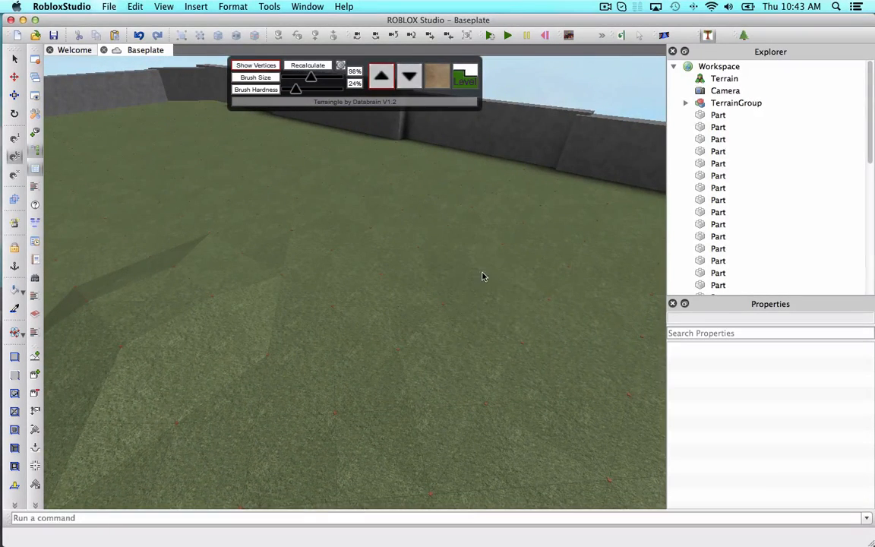
pyautogui.moveTo(483, 273); pyautogui.dragTo(518, 278)
pyautogui.moveTo(433, 266); pyautogui.dragTo(475, 271, button='right')
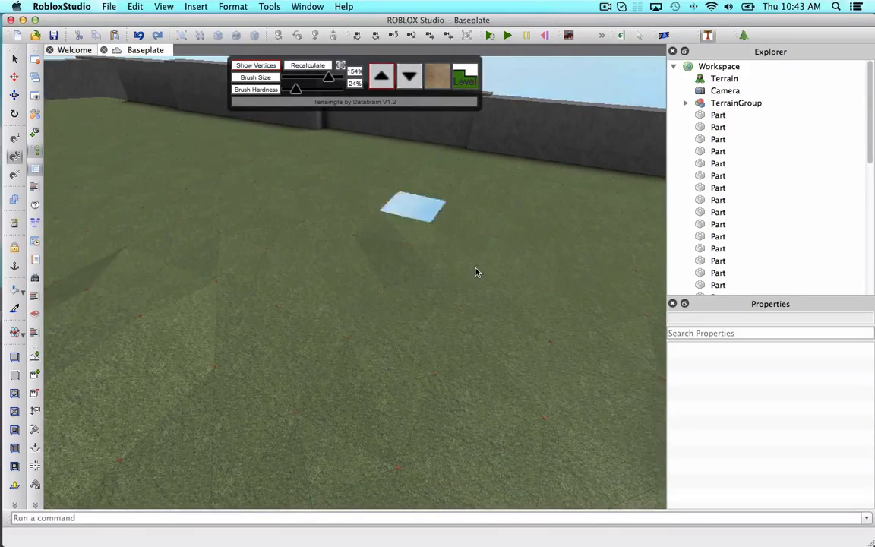
pyautogui.moveTo(528, 275); pyautogui.dragTo(530, 271, button='right')
pyautogui.scroll(5, 533, 274)
pyautogui.press('w')
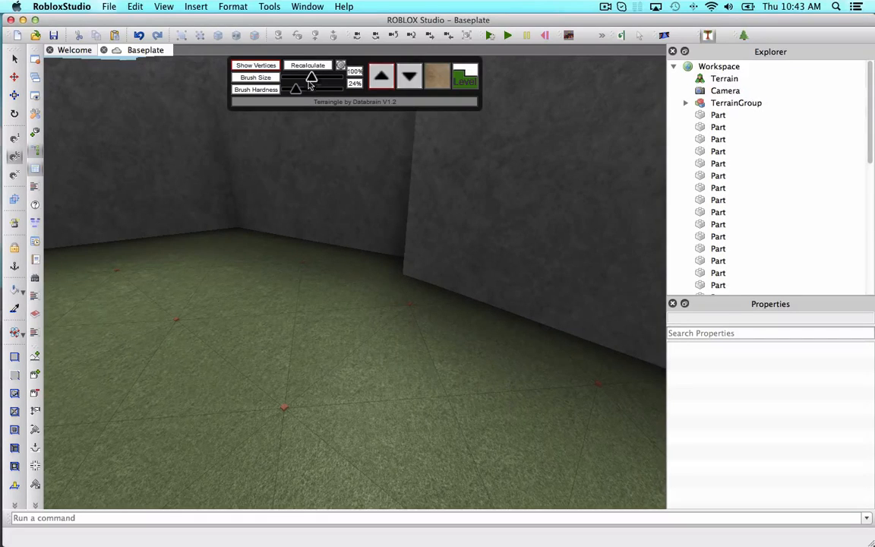
# Raise the terrain vertices along the base of the slate wall.
pyautogui.click(420, 300)
pyautogui.click(420, 300)
pyautogui.click(299, 257)
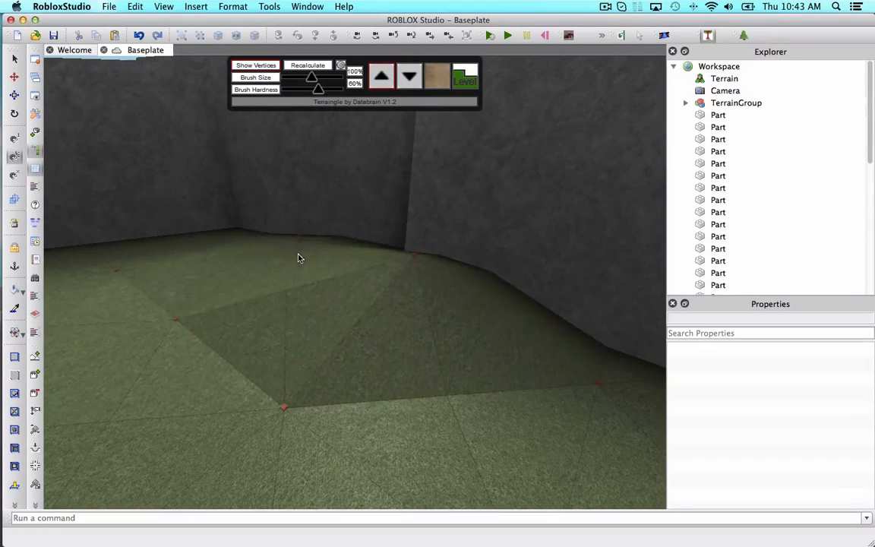
pyautogui.moveTo(298, 253)
pyautogui.mouseDown()
pyautogui.moveTo(210, 237)
pyautogui.moveTo(200, 226)
pyautogui.mouseUp()
pyautogui.scroll(-5, 228, 233)
pyautogui.moveTo(353, 283); pyautogui.dragTo(421, 280)
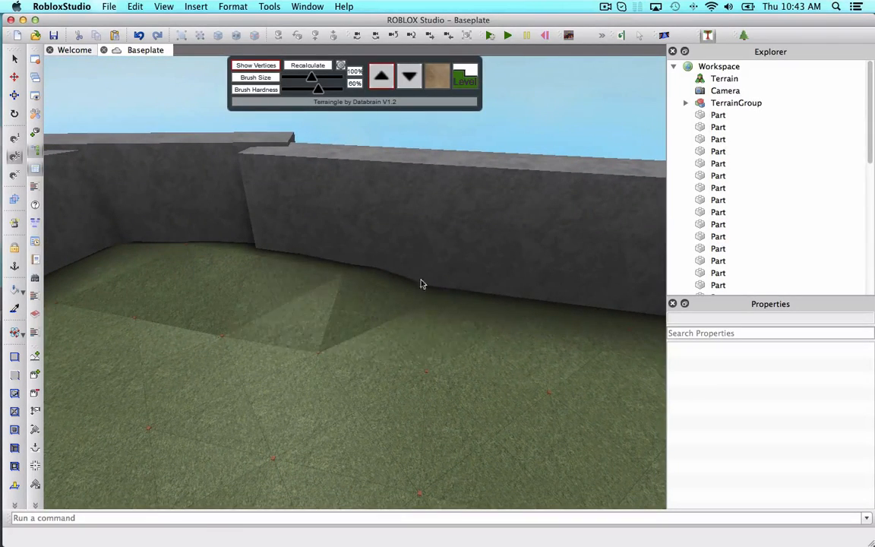
pyautogui.click(479, 295)
pyautogui.click(546, 306)
# Continue raising the ground along the wall base further along the enclosure.
pyautogui.press('d')
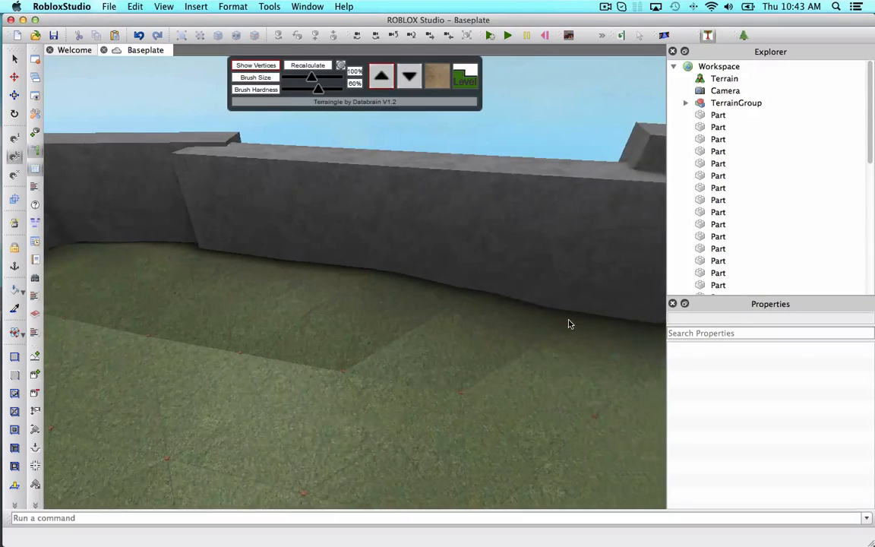
pyautogui.moveTo(572, 326); pyautogui.dragTo(517, 326, button='right')
pyautogui.moveTo(401, 307); pyautogui.dragTo(582, 297, button='right')
pyautogui.click(474, 283)
pyautogui.moveTo(474, 283); pyautogui.dragTo(531, 261, button='right')
pyautogui.click(520, 275)
pyautogui.moveTo(475, 256); pyautogui.dragTo(526, 252, button='right')
pyautogui.click(526, 252)
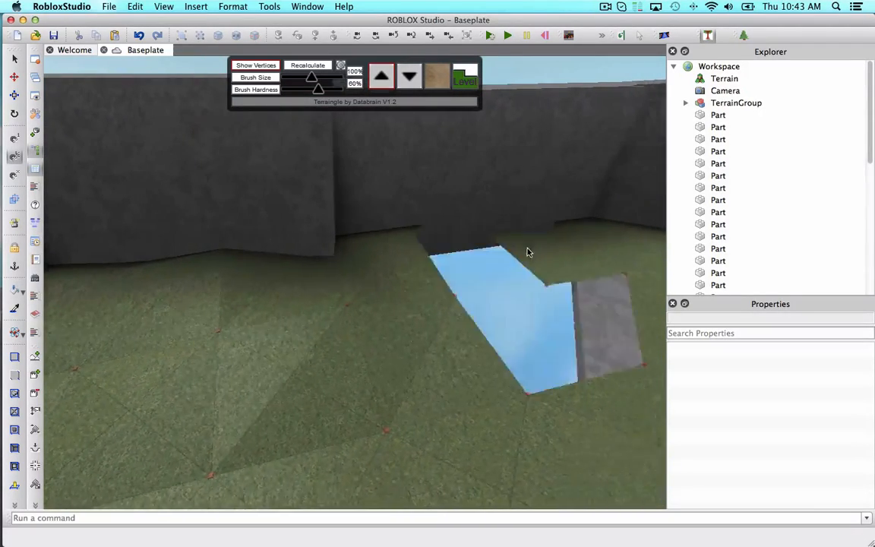
# Raise the terrain vertices at the wall corner so the ground slopes up to the walls.
pyautogui.click(379, 247)
pyautogui.click(335, 248)
pyautogui.moveTo(331, 248); pyautogui.dragTo(475, 242, button='right')
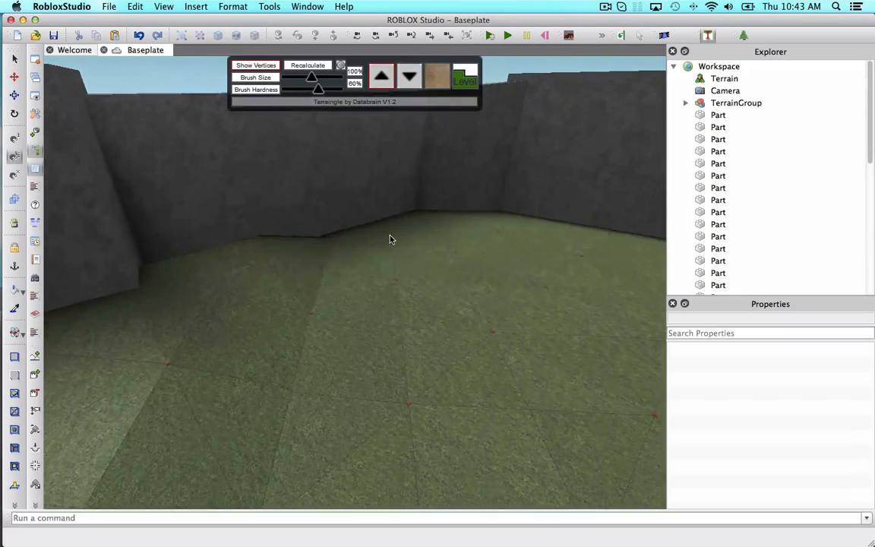
pyautogui.click(390, 240)
pyautogui.click(365, 241)
pyautogui.click(342, 250)
pyautogui.press('w')
pyautogui.press('d')
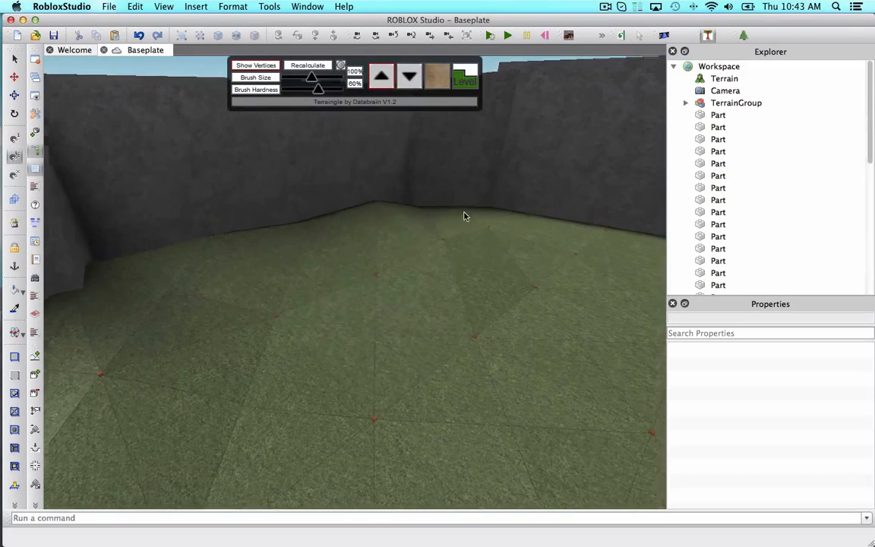
pyautogui.click(482, 216)
pyautogui.click(444, 216)
pyautogui.click(476, 216)
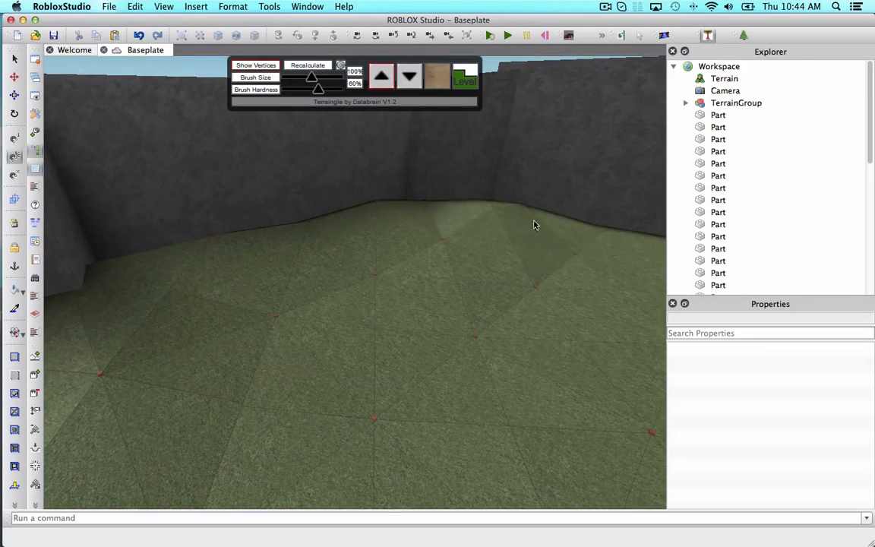
# Raise more terrain vertices along the base of the slate wall near the corner.
pyautogui.click(606, 235)
pyautogui.moveTo(608, 235); pyautogui.dragTo(619, 235, button='right')
pyautogui.click(522, 216)
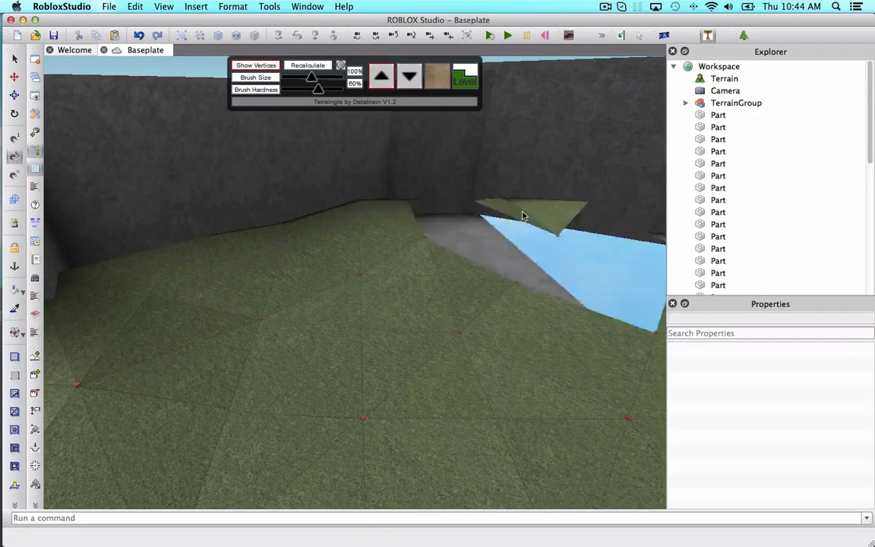
pyautogui.click(557, 236)
pyautogui.press('w')
pyautogui.moveTo(557, 237); pyautogui.dragTo(557, 236, button='right')
pyautogui.click(391, 263)
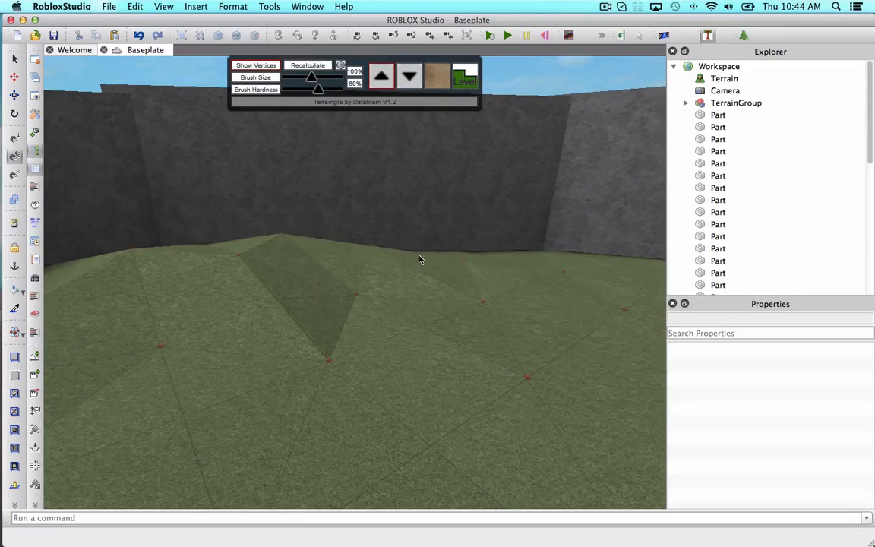
# Switch the brush to lowering mode and lower a terrain vertex in the open ground inside the enclosure.
pyautogui.press('s')
pyautogui.moveTo(382, 260); pyautogui.dragTo(384, 259, button='right')
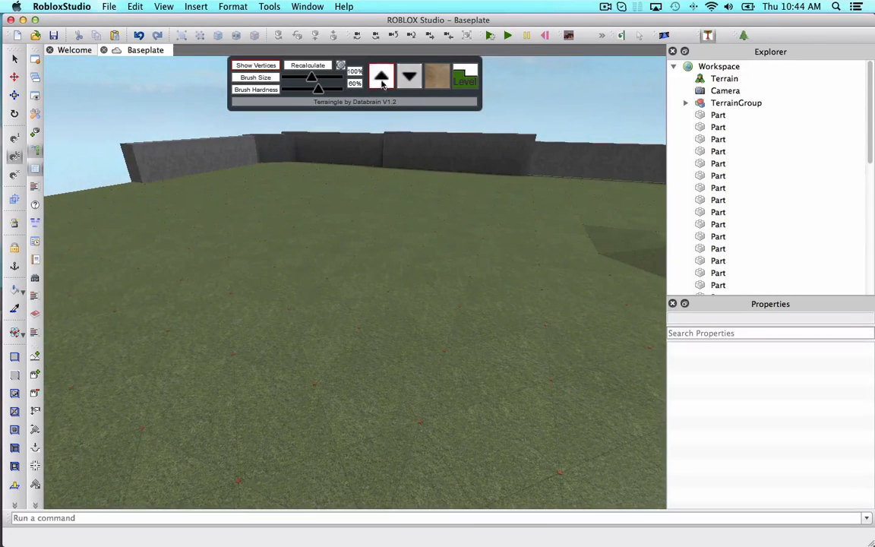
pyautogui.click(409, 76)
pyautogui.moveTo(411, 289); pyautogui.dragTo(411, 285, button='right')
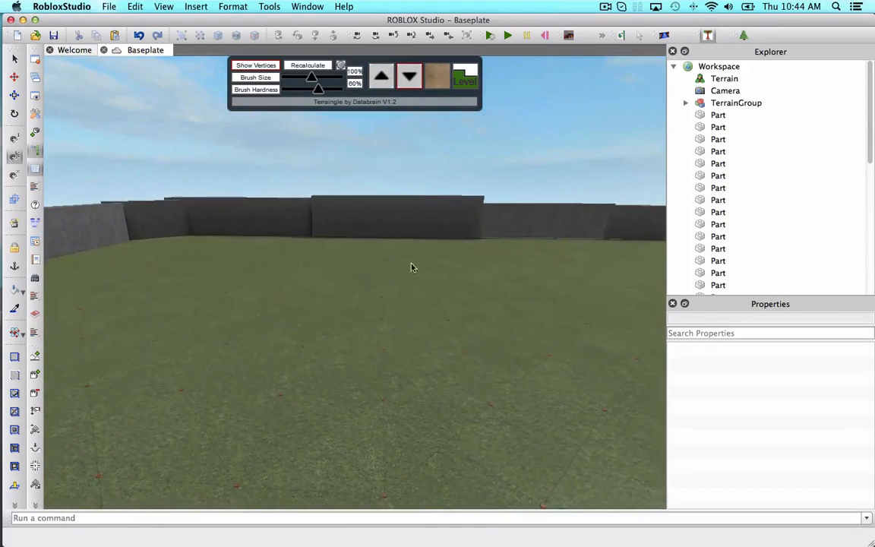
pyautogui.scroll(5, 402, 283)
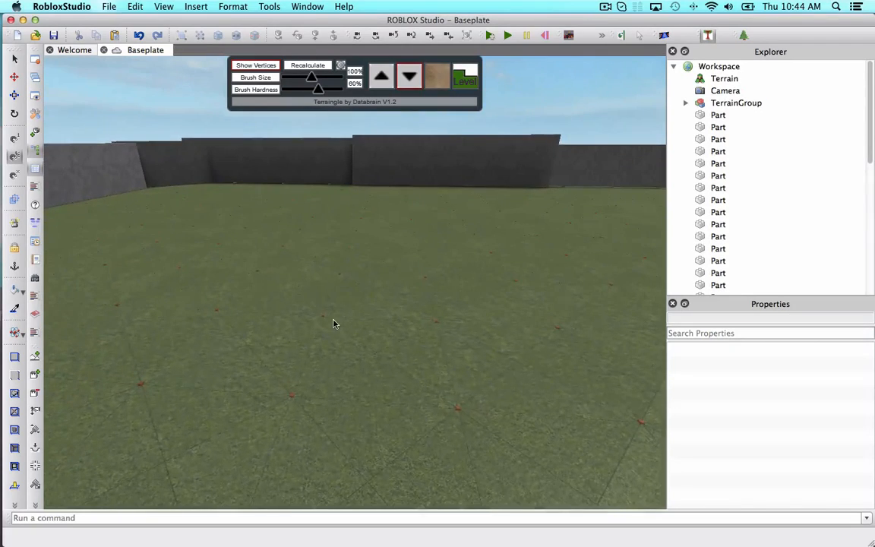
pyautogui.click(436, 331)
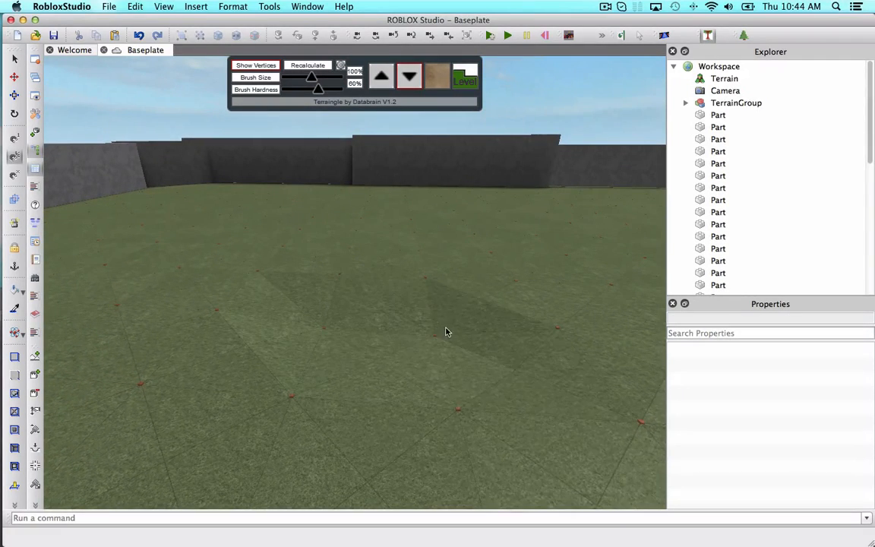
# Lower several neighbouring vertices in the middle of the ground to form a depression.
pyautogui.scroll(3, 445, 333)
pyautogui.moveTo(446, 332); pyautogui.dragTo(446, 333, button='right')
pyautogui.scroll(-3, 425, 289)
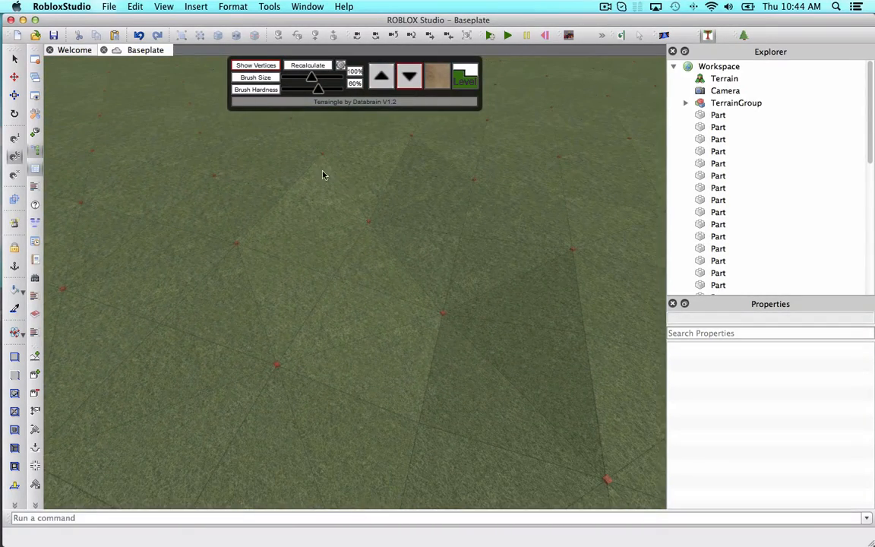
pyautogui.moveTo(331, 160); pyautogui.dragTo(393, 271)
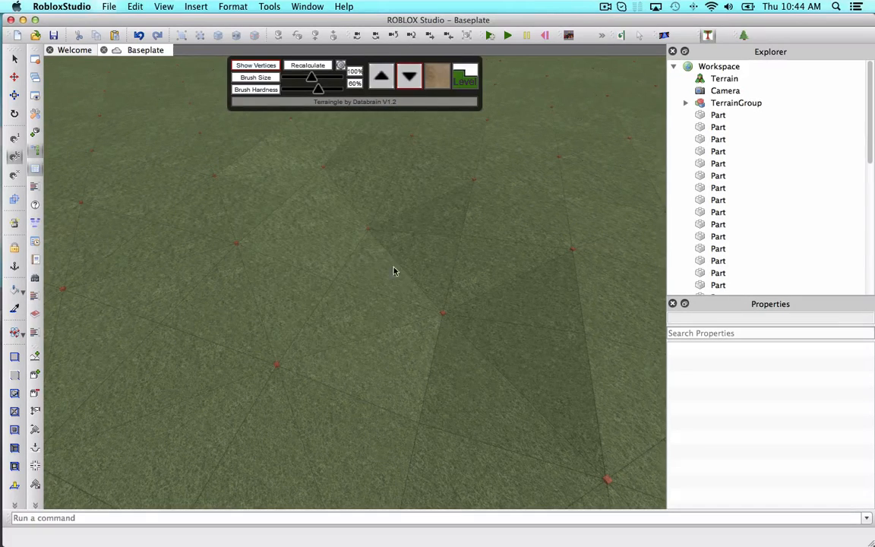
pyautogui.click(445, 324)
pyautogui.click(554, 261)
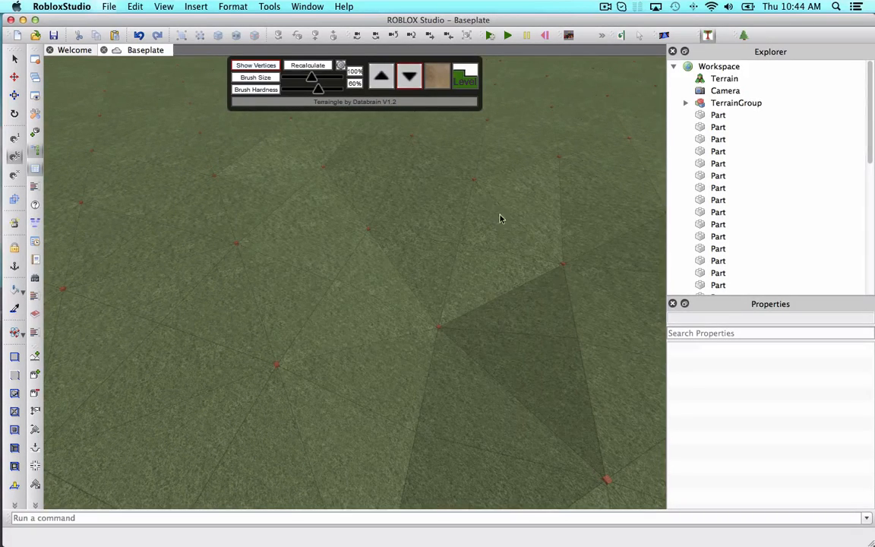
pyautogui.click(470, 189)
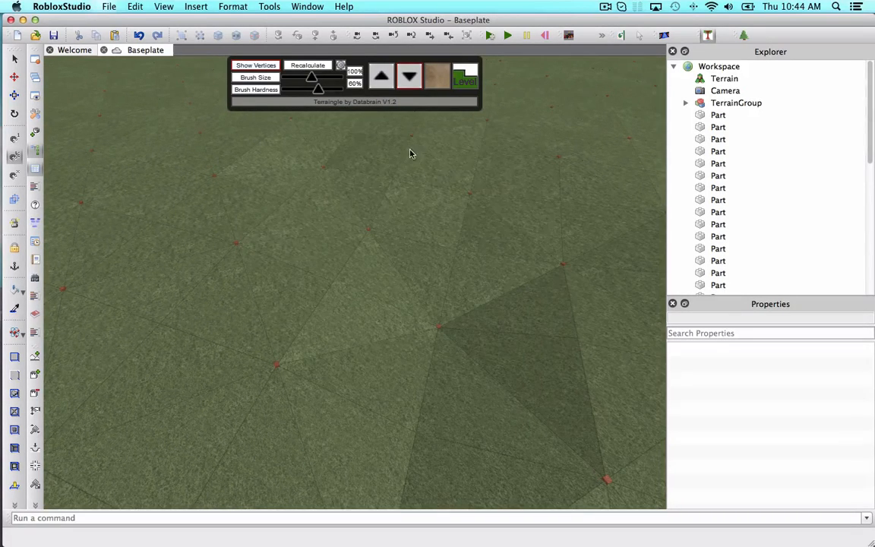
pyautogui.click(238, 254)
pyautogui.click(279, 369)
# Lower further vertices beside the depression to extend the dip across the ground.
pyautogui.press('d')
pyautogui.press('w')
pyautogui.click(398, 332)
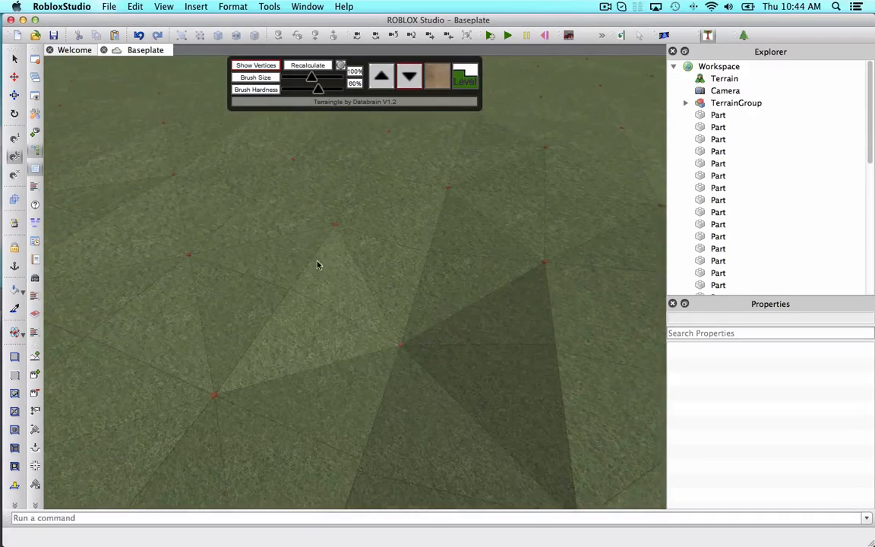
pyautogui.click(321, 216)
pyautogui.click(293, 172)
pyautogui.press('w')
pyautogui.moveTo(408, 240); pyautogui.dragTo(372, 228, button='right')
pyautogui.press('w')
pyautogui.press('a')
pyautogui.press('w')
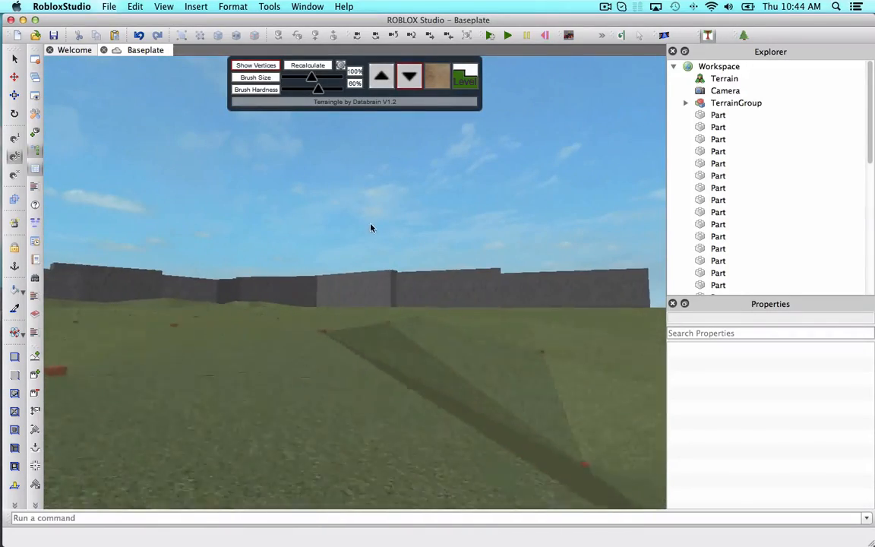
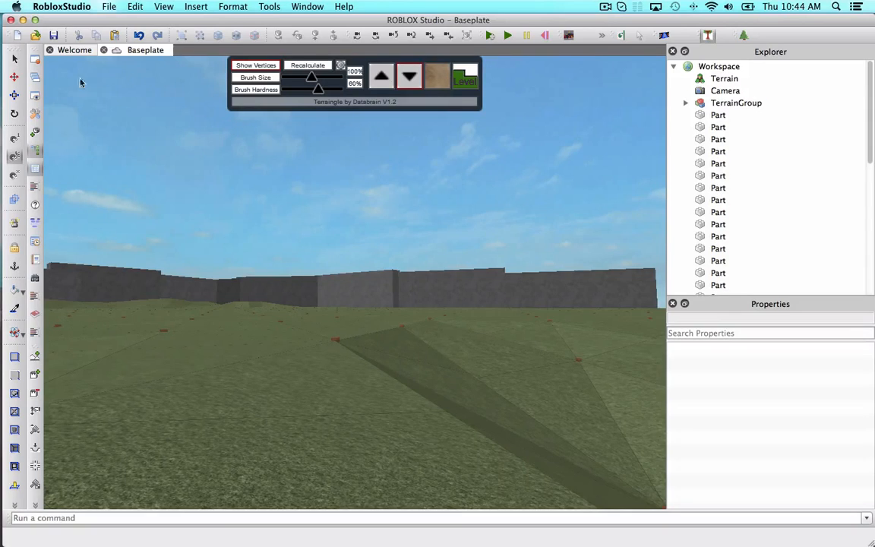
# Close the Terraingle panel and drag one slate wall segment out of the enclosure wall.
pyautogui.click(707, 33)
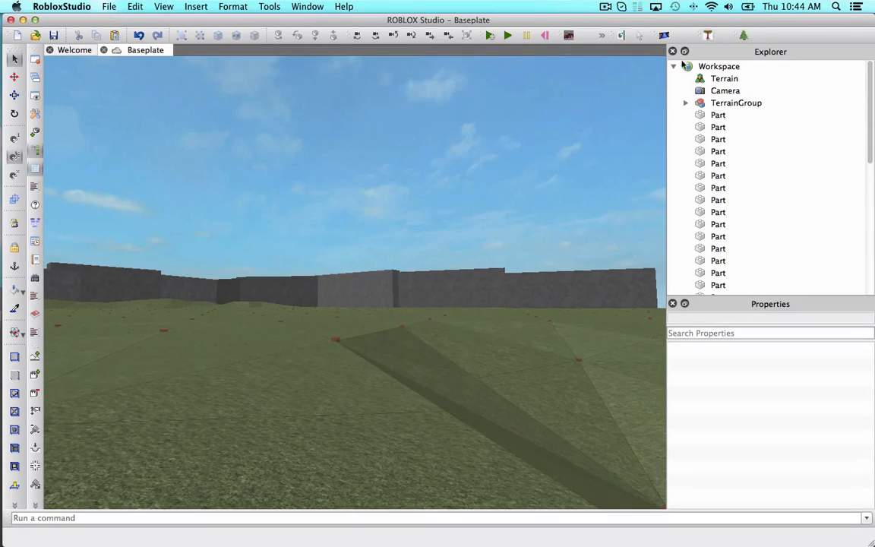
pyautogui.moveTo(588, 131); pyautogui.dragTo(587, 130, button='right')
pyautogui.scroll(-3, 587, 131)
pyautogui.moveTo(459, 195); pyautogui.dragTo(459, 185, button='right')
pyautogui.press('w')
pyautogui.press('s')
pyautogui.moveTo(489, 150); pyautogui.dragTo(503, 143)
pyautogui.scroll(-5, 503, 143)
pyautogui.moveTo(503, 144); pyautogui.dragTo(503, 143, button='right')
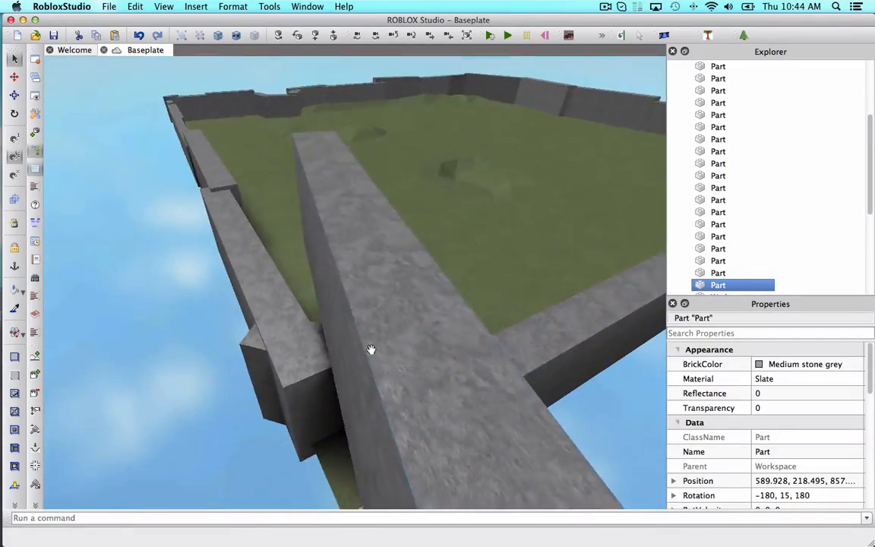
pyautogui.moveTo(371, 351); pyautogui.dragTo(413, 119)
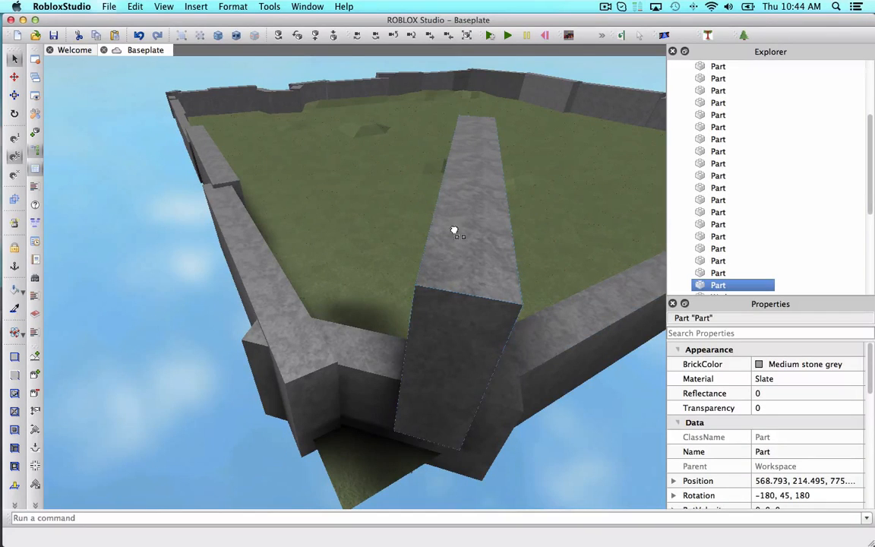
pyautogui.moveTo(454, 230); pyautogui.dragTo(455, 230)
# Move the detached slate block across the ground into the open area inside the enclosure.
pyautogui.click(14, 95)
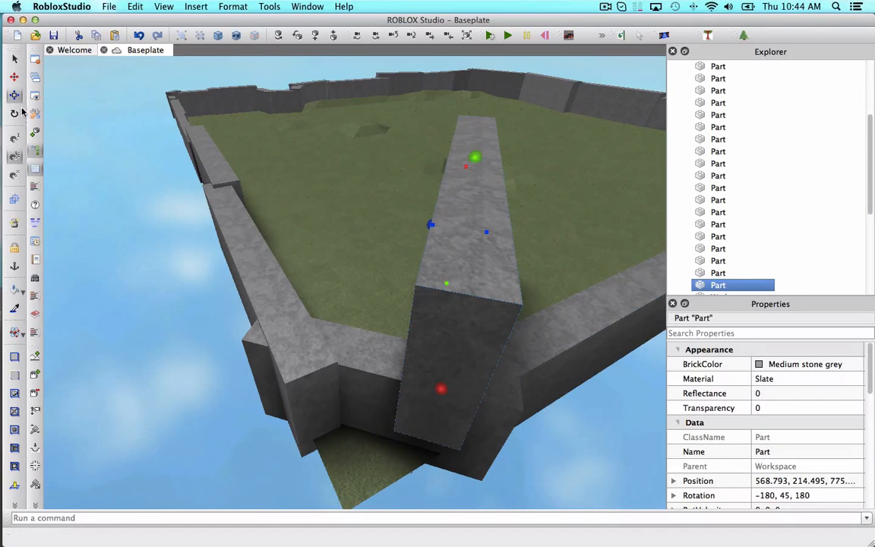
pyautogui.moveTo(441, 336); pyautogui.dragTo(455, 201)
pyautogui.moveTo(454, 201); pyautogui.dragTo(455, 202, button='right')
pyautogui.scroll(3, 455, 201)
pyautogui.moveTo(471, 348); pyautogui.dragTo(313, 267)
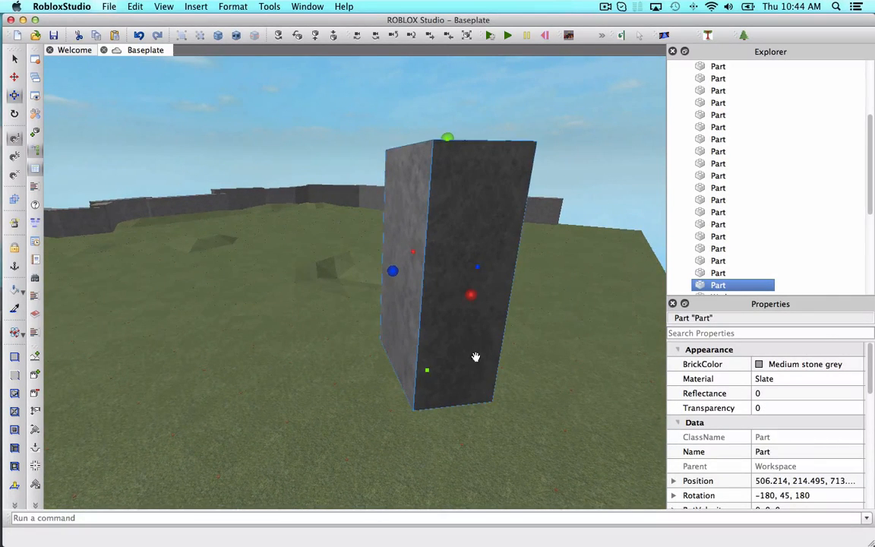
pyautogui.moveTo(475, 357); pyautogui.dragTo(343, 275)
pyautogui.moveTo(390, 331); pyautogui.dragTo(424, 312, button='right')
pyautogui.scroll(4, 390, 331)
pyautogui.moveTo(424, 312); pyautogui.dragTo(130, 308)
pyautogui.moveTo(130, 308); pyautogui.dragTo(85, 304, button='right')
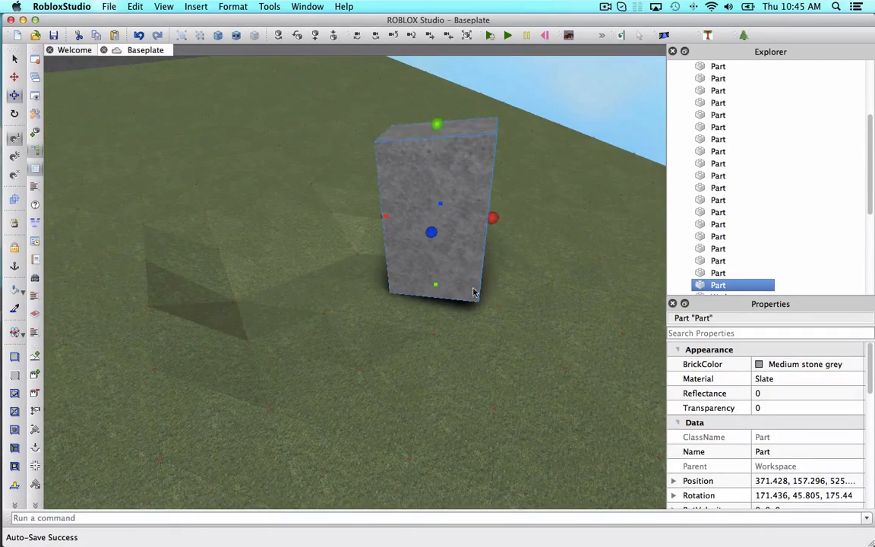
pyautogui.moveTo(427, 263); pyautogui.dragTo(478, 230)
pyautogui.scroll(4, 478, 229)
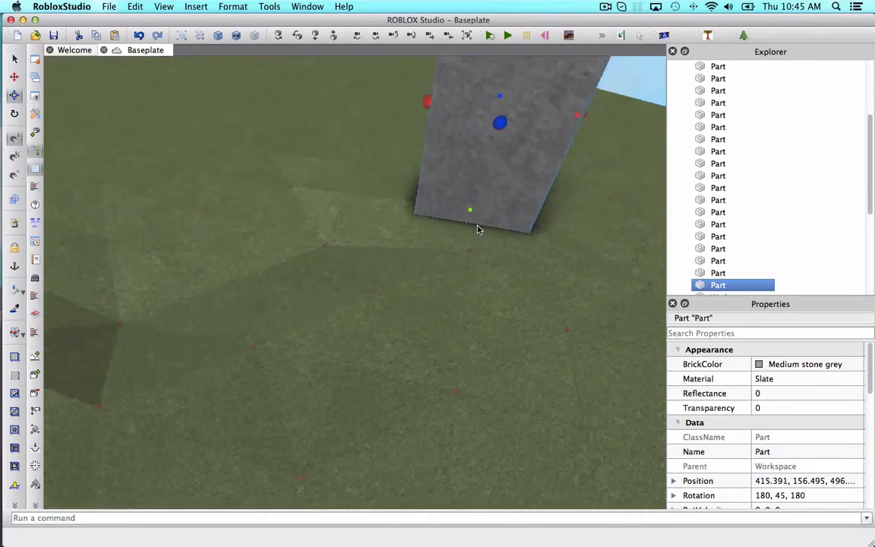
pyautogui.moveTo(478, 229); pyautogui.dragTo(478, 225, button='right')
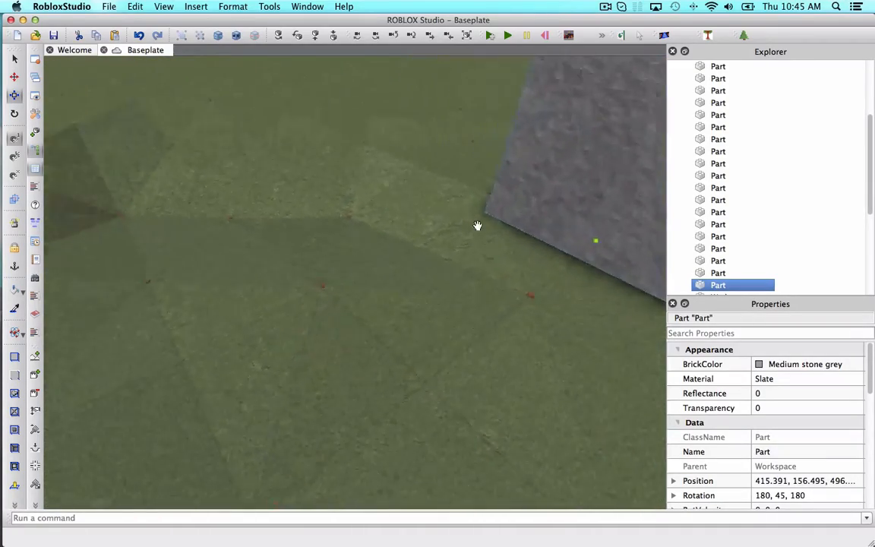
pyautogui.scroll(-5, 477, 226)
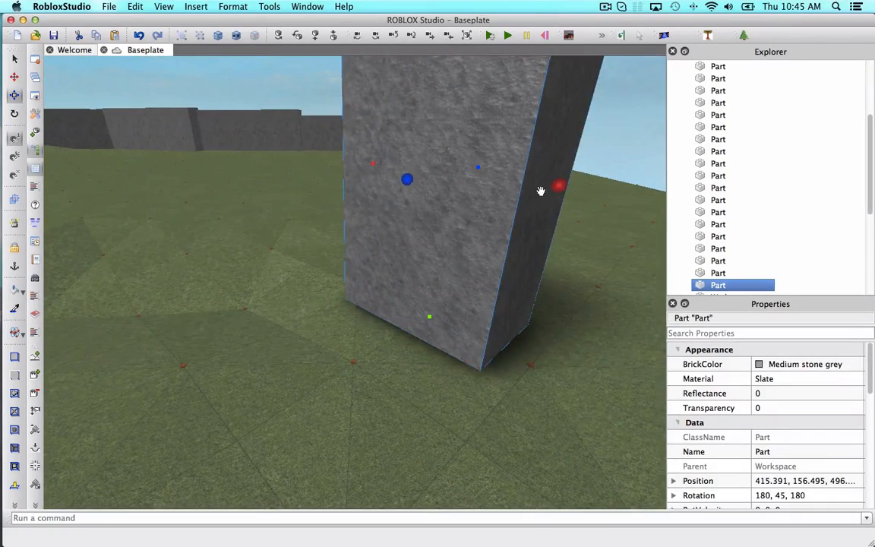
pyautogui.moveTo(557, 188); pyautogui.dragTo(467, 165)
pyautogui.moveTo(467, 164); pyautogui.dragTo(463, 157, button='right')
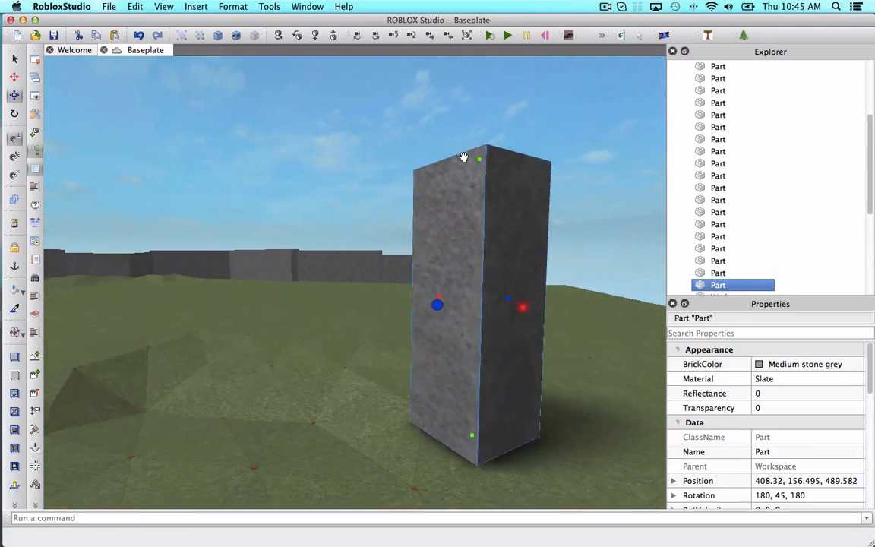
# Shorten the block from its top and lower it slightly into the ground.
pyautogui.moveTo(479, 162); pyautogui.dragTo(474, 206)
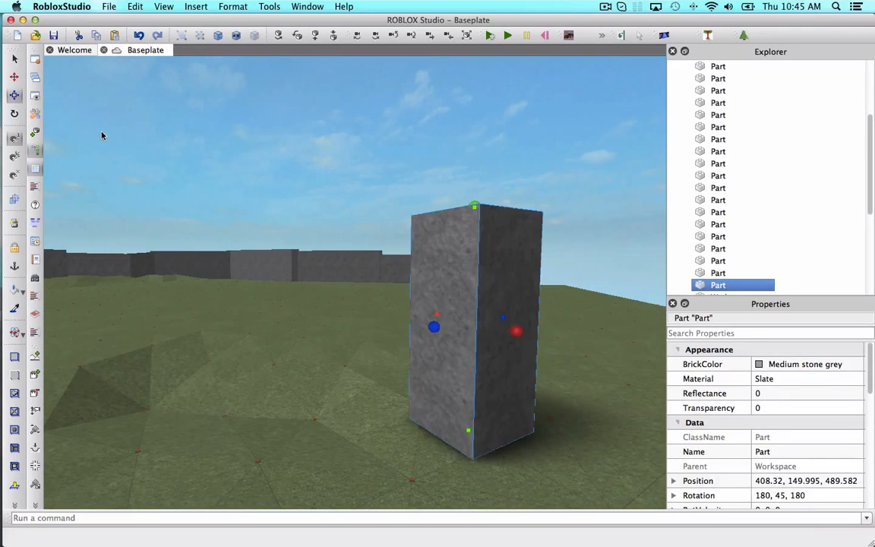
pyautogui.click(13, 77)
pyautogui.moveTo(189, 209); pyautogui.dragTo(368, 288, button='right')
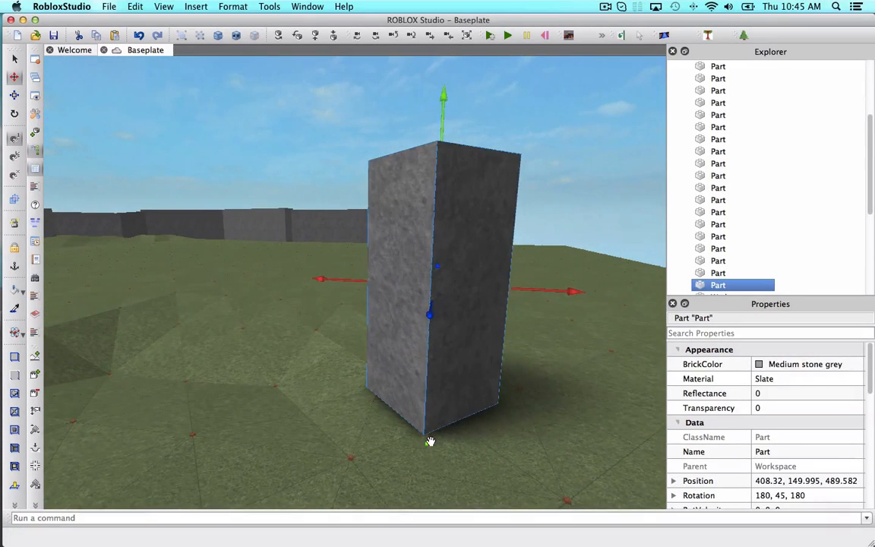
pyautogui.moveTo(430, 441); pyautogui.dragTo(428, 456)
# Rotate the standing block so it tilts to one side.
pyautogui.click(14, 113)
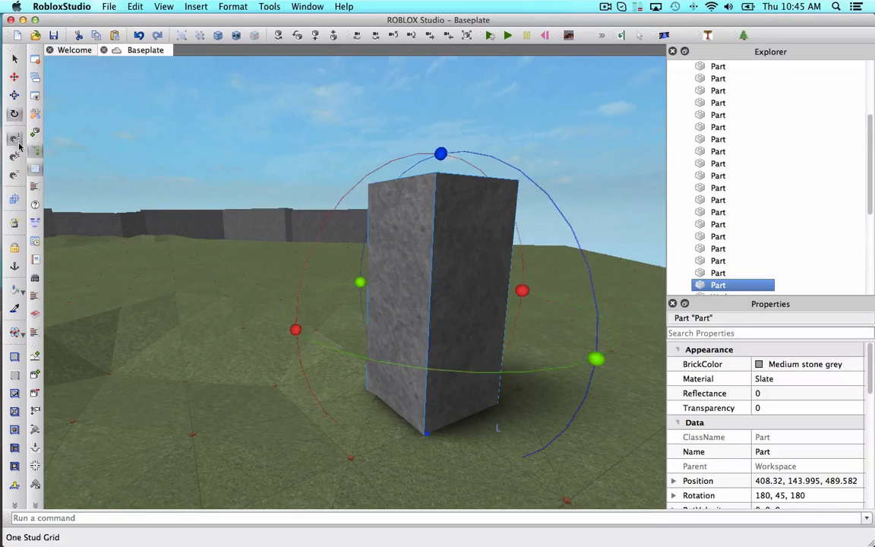
pyautogui.click(13, 156)
pyautogui.moveTo(520, 289); pyautogui.dragTo(501, 250)
pyautogui.moveTo(411, 159); pyautogui.dragTo(367, 148)
pyautogui.moveTo(367, 148); pyautogui.dragTo(251, 128, button='right')
# Duplicate the tilted block and rotate the copy on top of the original.
pyautogui.press('super+d')
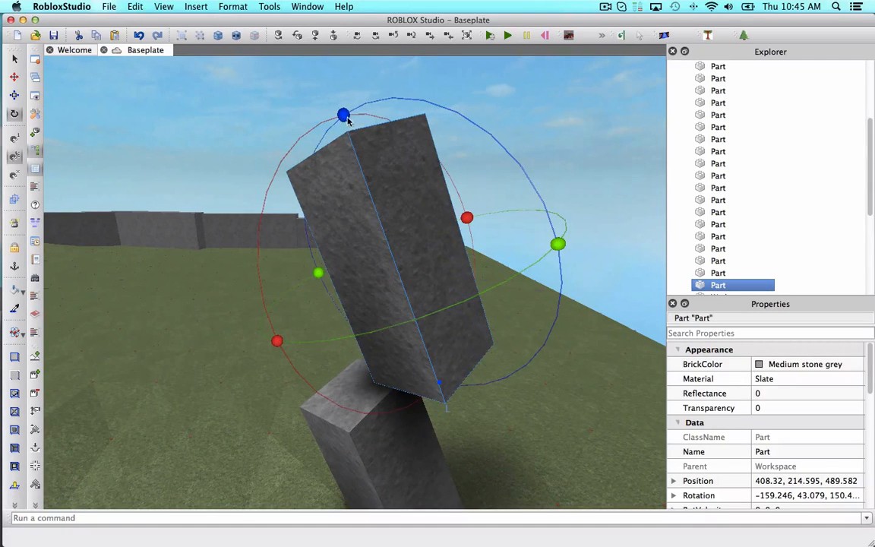
pyautogui.moveTo(345, 118); pyautogui.dragTo(444, 145)
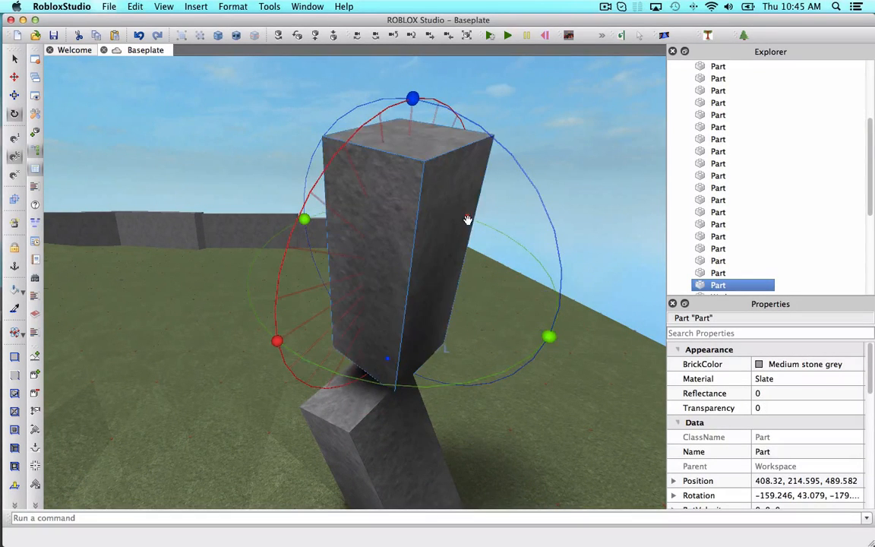
pyautogui.moveTo(467, 221); pyautogui.dragTo(447, 267)
pyautogui.moveTo(448, 267); pyautogui.dragTo(393, 248, button='right')
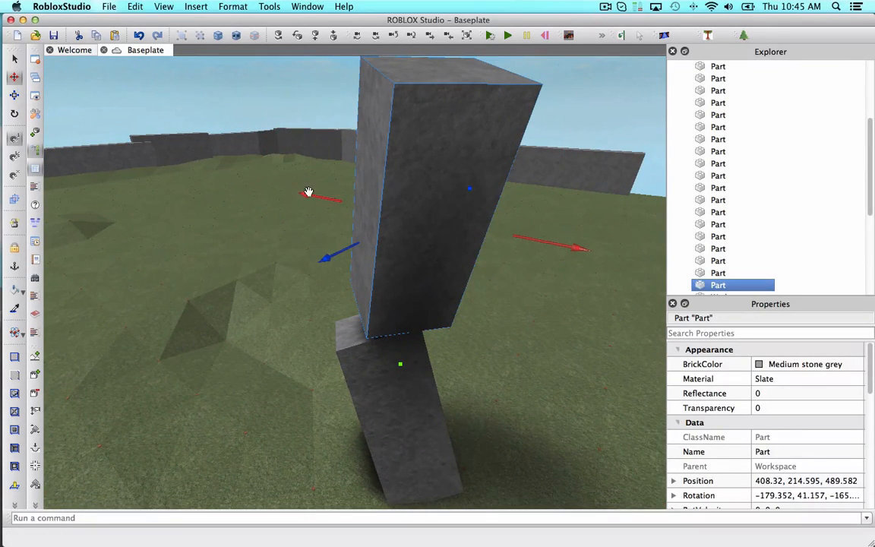
# Move the copied block to a new spot on the ground beside the first one.
pyautogui.moveTo(309, 191); pyautogui.dragTo(140, 188)
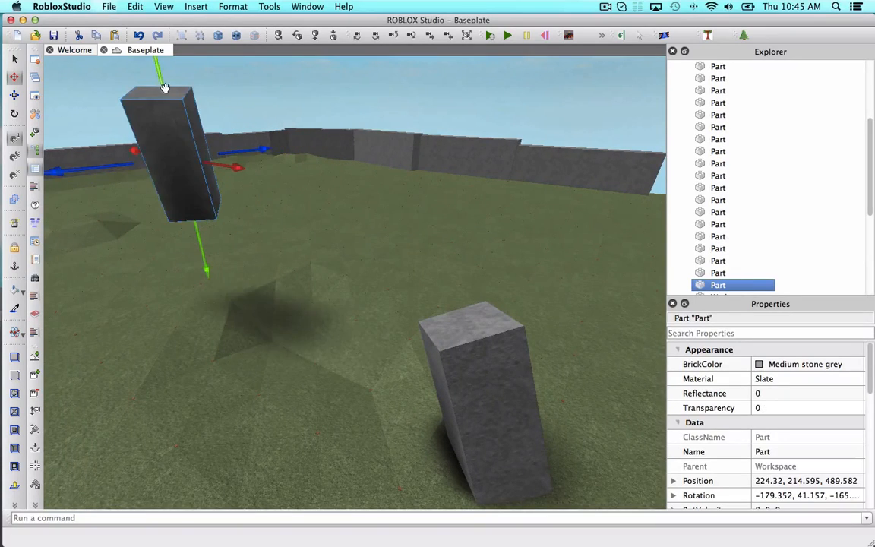
pyautogui.moveTo(164, 87); pyautogui.dragTo(201, 237)
pyautogui.scroll(5, 200, 238)
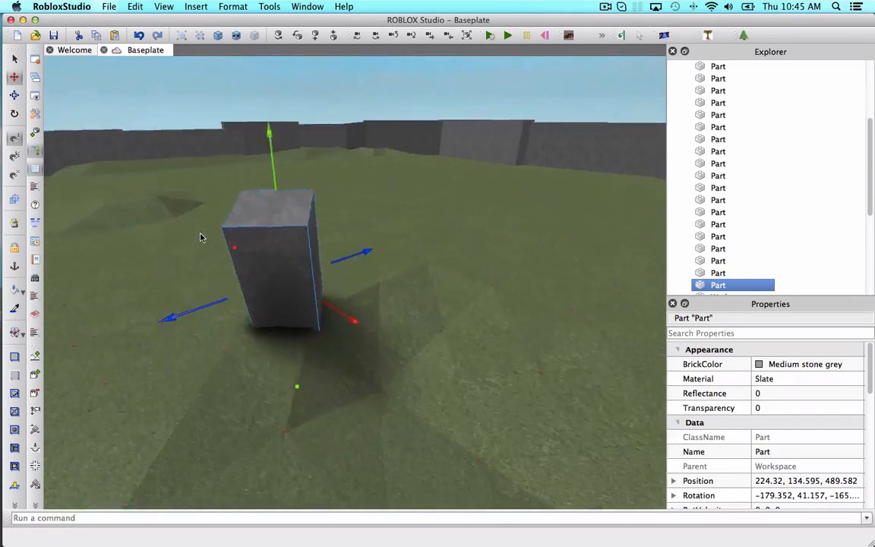
pyautogui.scroll(-5, 201, 237)
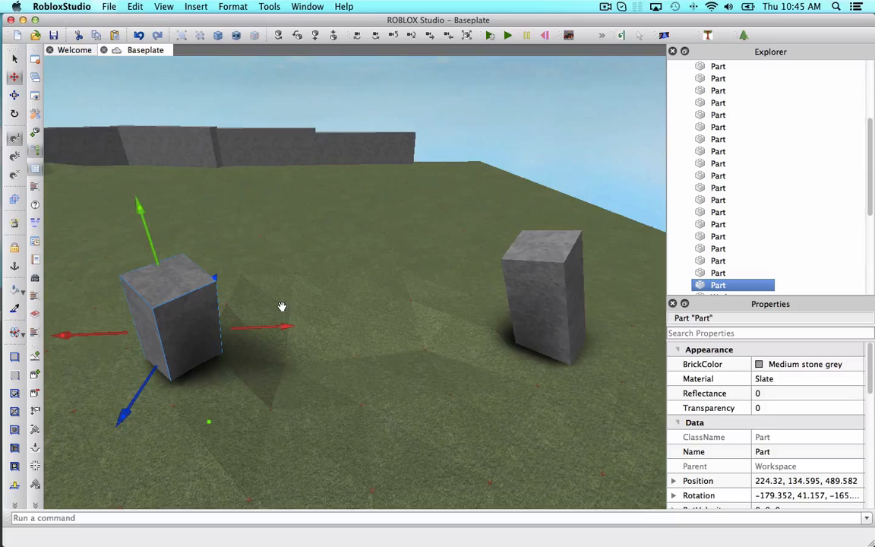
# Duplicate the new block and rotate the copy to lie nearly horizontal like a lintel.
pyautogui.press('super+d')
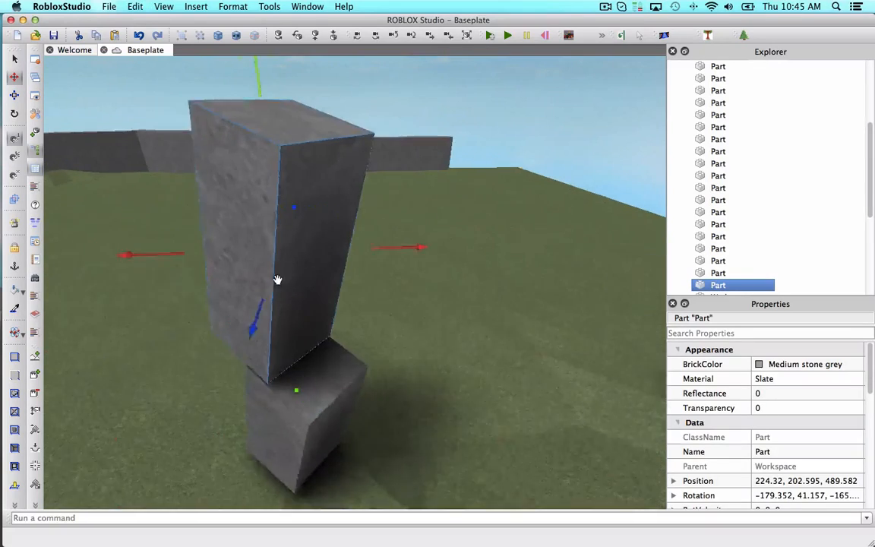
pyautogui.scroll(-2, 362, 177)
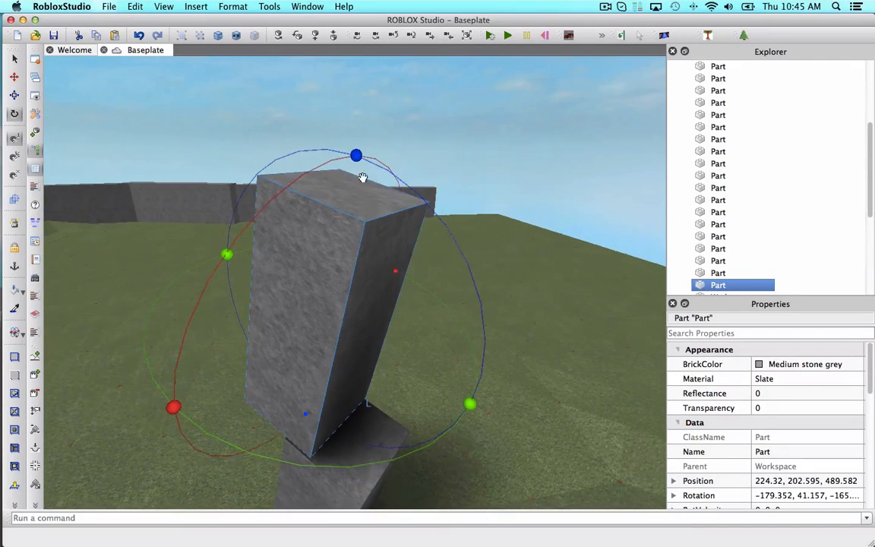
pyautogui.moveTo(354, 154); pyautogui.dragTo(385, 189)
pyautogui.moveTo(441, 256); pyautogui.dragTo(453, 280)
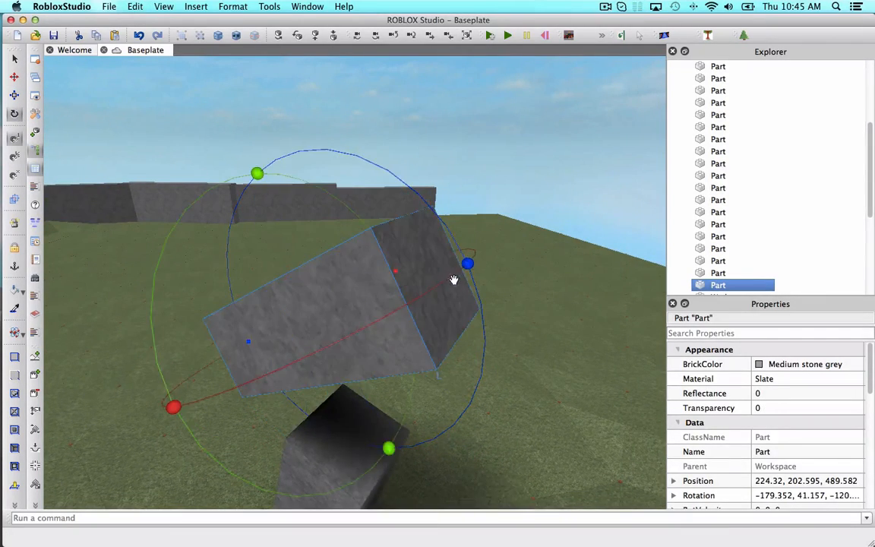
pyautogui.moveTo(158, 211); pyautogui.dragTo(196, 321, button='right')
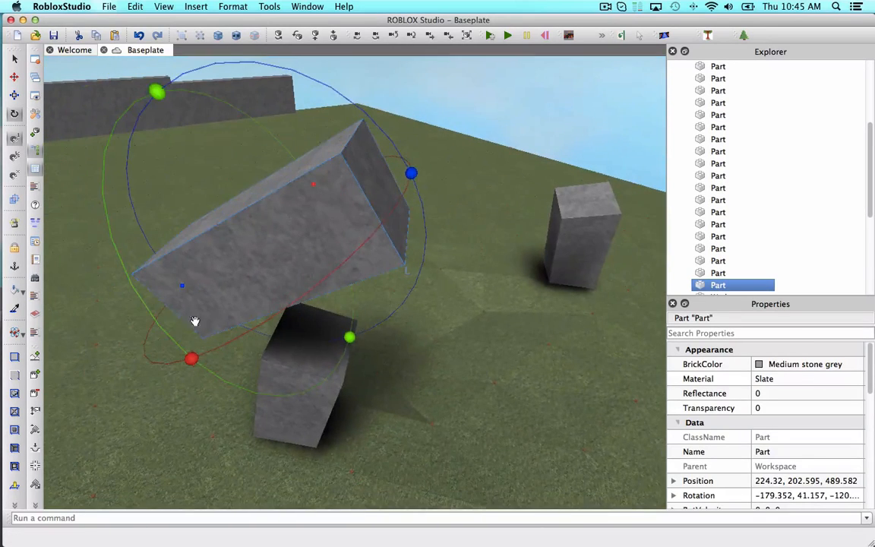
pyautogui.moveTo(363, 284); pyautogui.dragTo(388, 255)
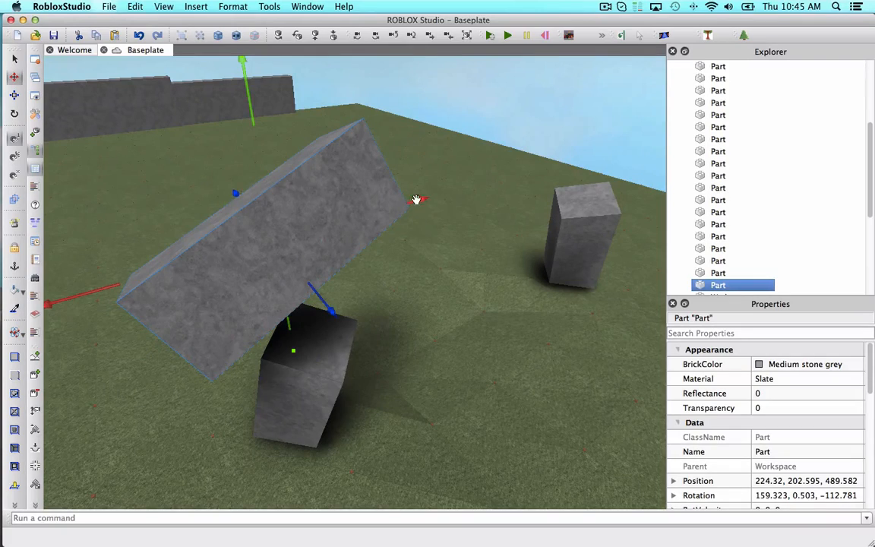
# Shift the lintel sideways so it rests across the first tilted block.
pyautogui.moveTo(417, 199); pyautogui.dragTo(531, 195)
pyautogui.scroll(5, 531, 194)
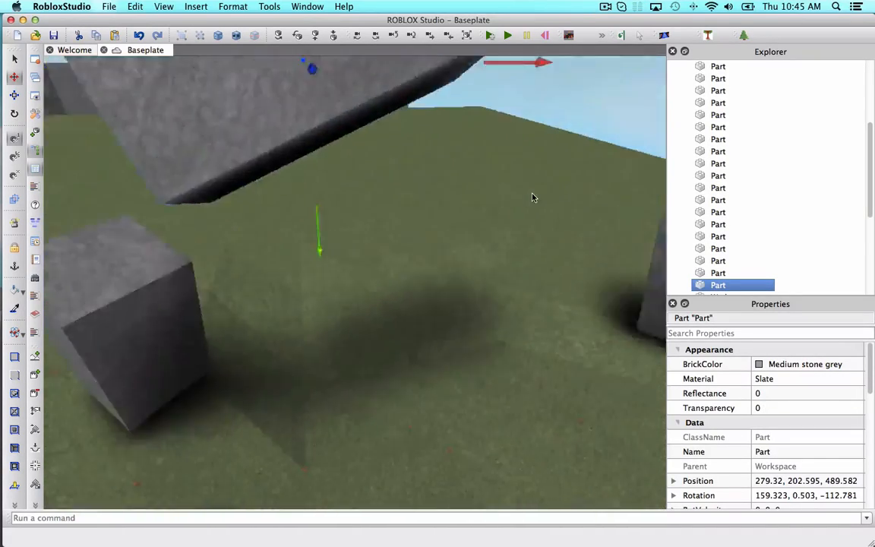
pyautogui.scroll(-6, 532, 196)
# Duplicate the lintel and rotate the copy to a different slant.
pyautogui.press('super+d')
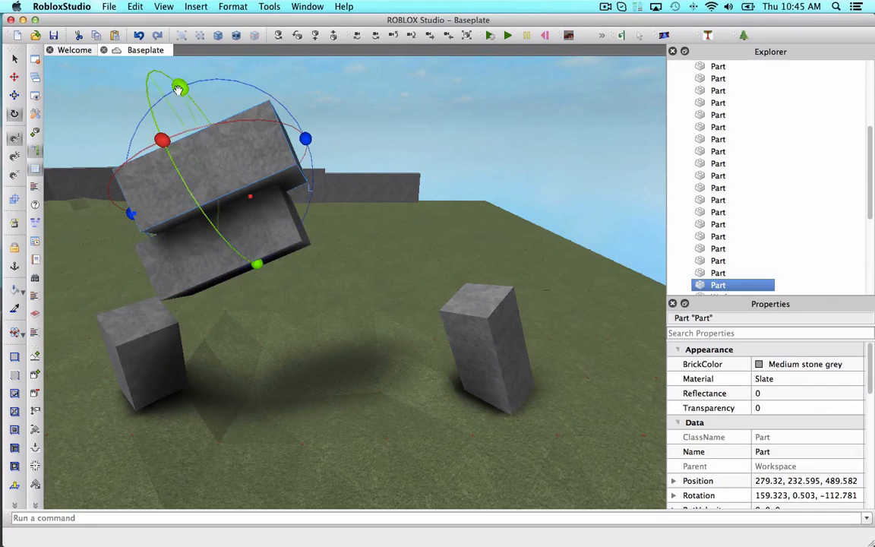
pyautogui.moveTo(178, 89)
pyautogui.mouseDown()
pyautogui.moveTo(131, 85)
pyautogui.moveTo(178, 91)
pyautogui.mouseUp()
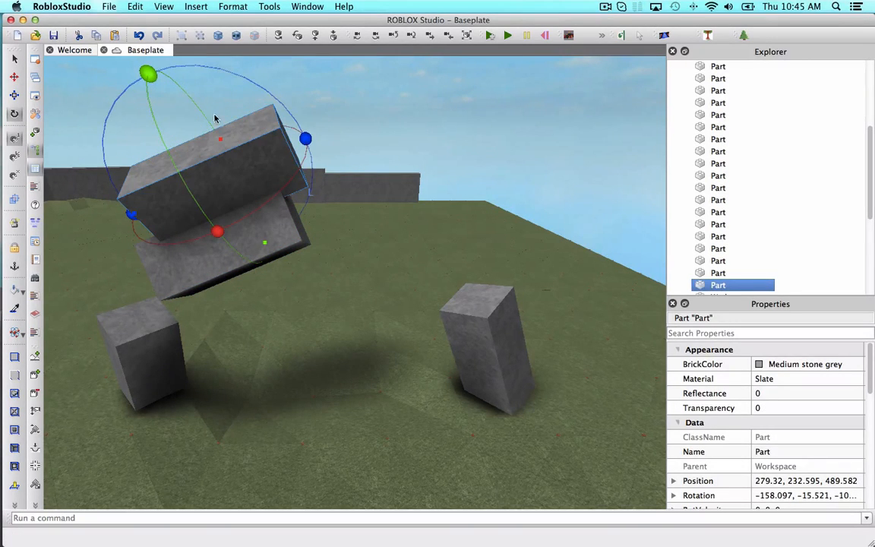
pyautogui.moveTo(307, 138); pyautogui.dragTo(166, 183)
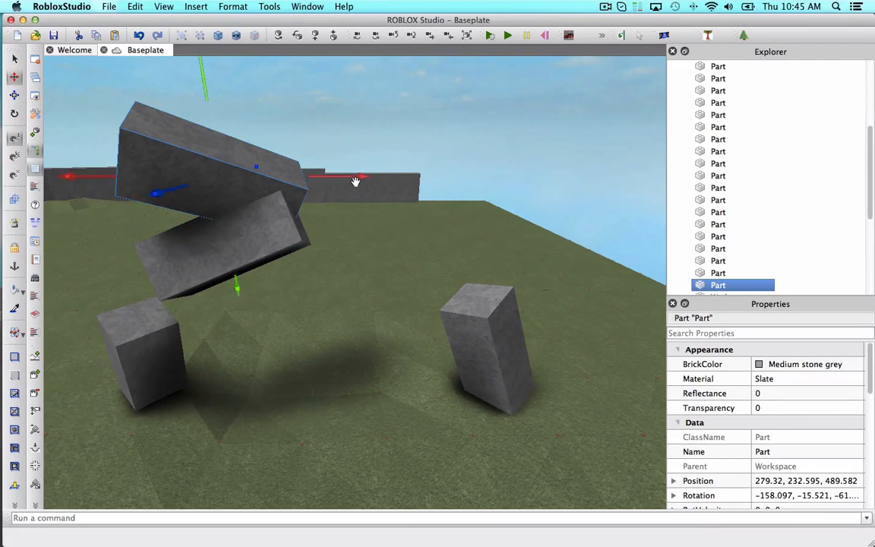
# Move the second slab sideways and down toward the right-hand standing block.
pyautogui.moveTo(355, 182); pyautogui.dragTo(566, 222)
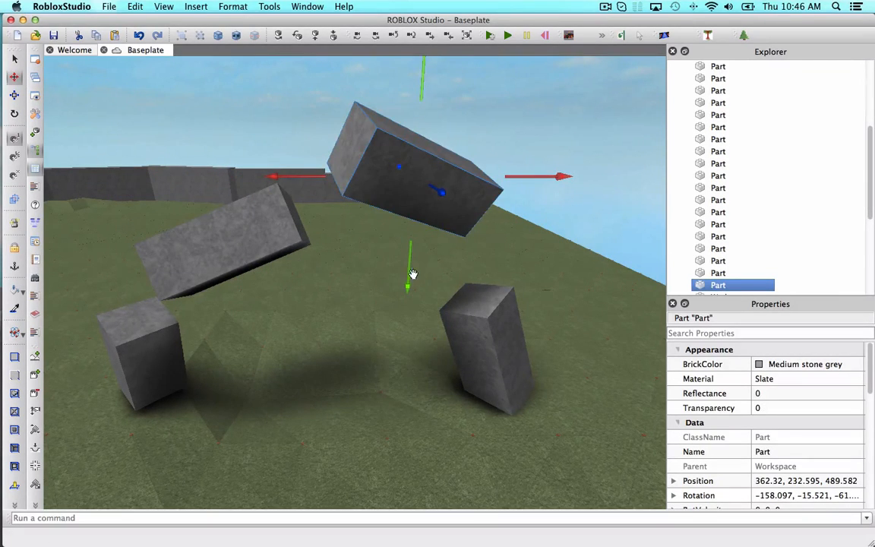
pyautogui.moveTo(413, 273); pyautogui.dragTo(408, 312)
pyautogui.scroll(5, 408, 317)
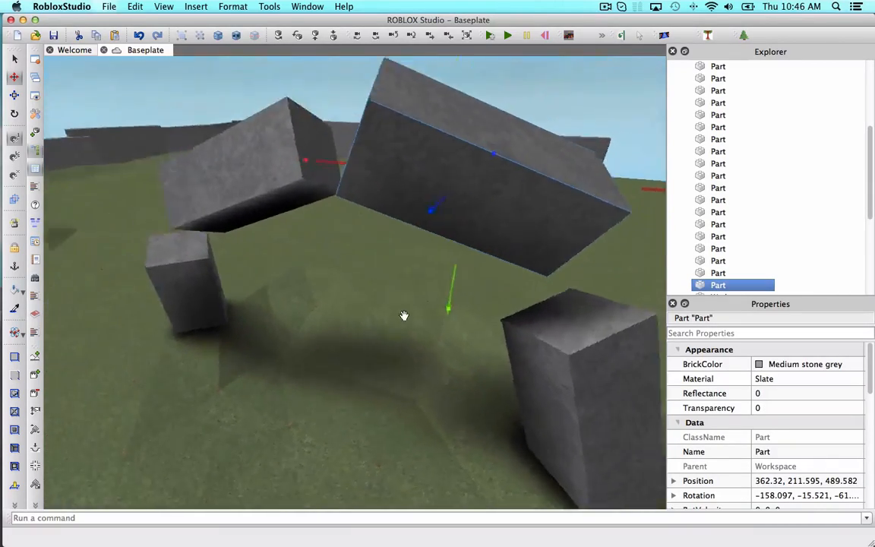
pyautogui.moveTo(404, 315); pyautogui.dragTo(404, 315, button='right')
pyautogui.scroll(-3, 404, 315)
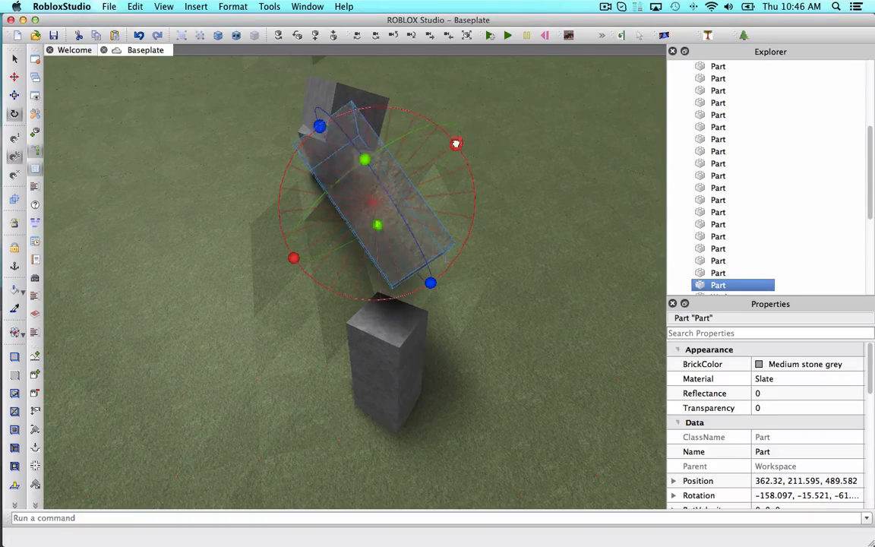
# Adjust the rotation of the second slab so it angles down onto the right-hand block.
pyautogui.moveTo(476, 202); pyautogui.dragTo(476, 205)
pyautogui.moveTo(416, 196); pyautogui.dragTo(417, 197, button='right')
pyautogui.scroll(5, 417, 197)
pyautogui.scroll(-5, 416, 196)
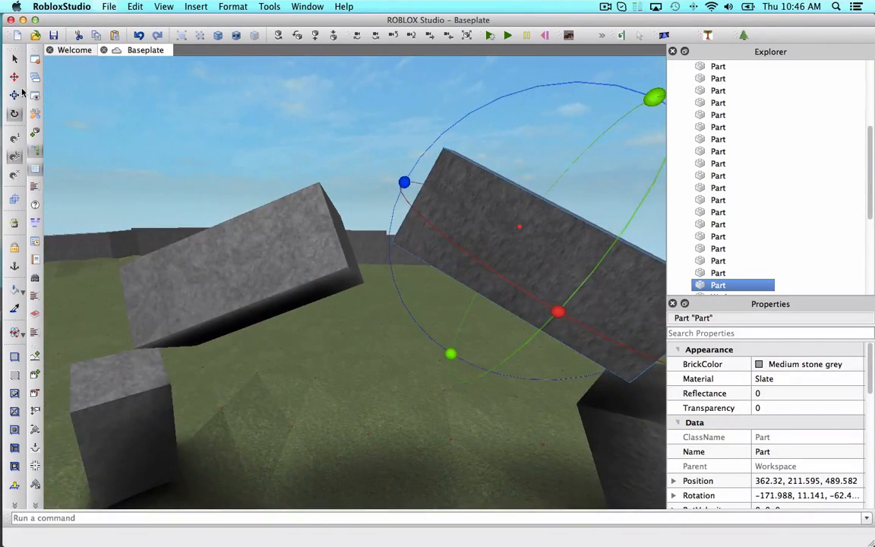
# Lower the second slab until it rests on the right-hand block, undoing one overshoot.
pyautogui.moveTo(435, 248); pyautogui.dragTo(435, 247, button='right')
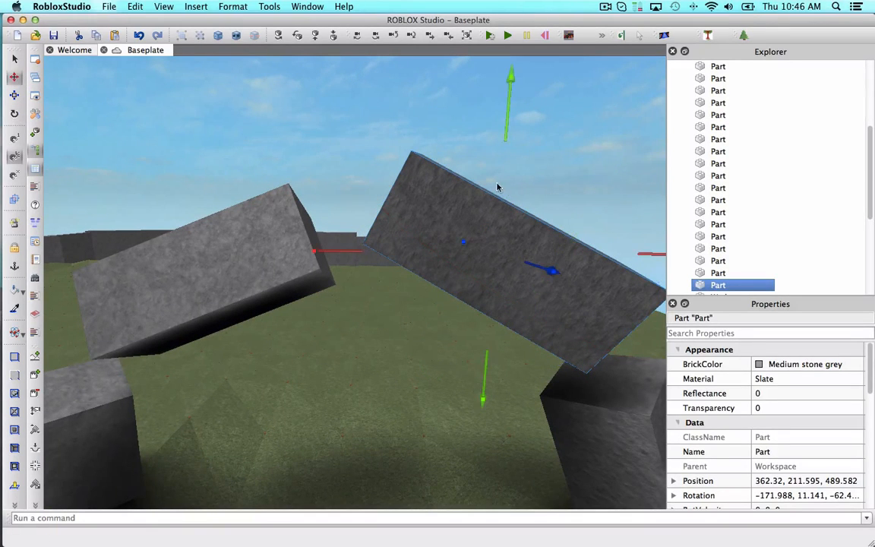
pyautogui.moveTo(502, 136); pyautogui.dragTo(500, 177)
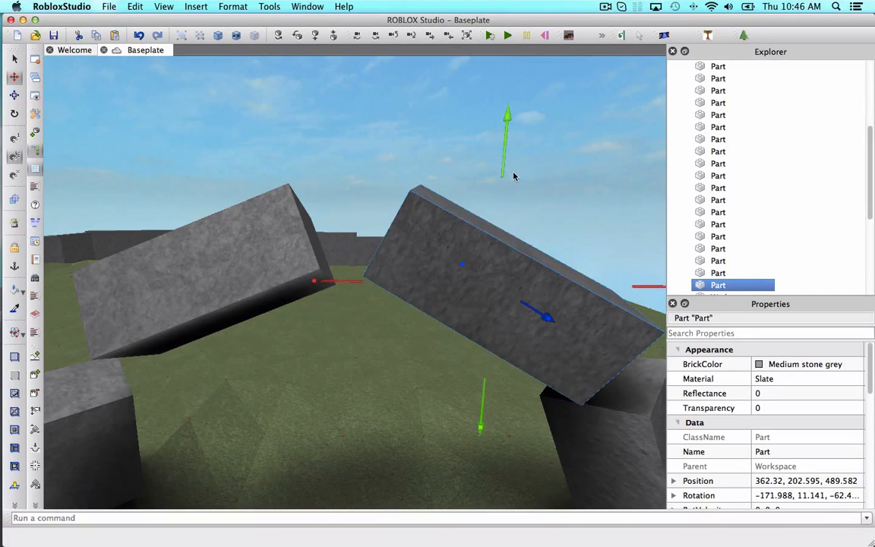
pyautogui.press('super+z')
pyautogui.moveTo(511, 116); pyautogui.dragTo(510, 156)
# Fill the gap between the left lintel and the left standing block with wedges using the gap-fill plugin.
pyautogui.click(566, 160)
pyautogui.moveTo(567, 159); pyautogui.dragTo(567, 159, button='right')
pyautogui.press('s')
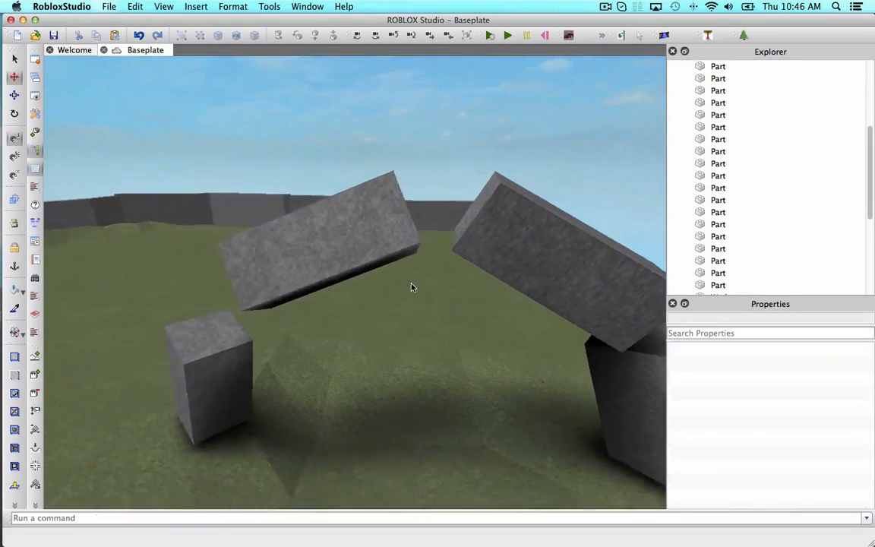
pyautogui.moveTo(412, 284); pyautogui.dragTo(412, 284, button='right')
pyautogui.press('a')
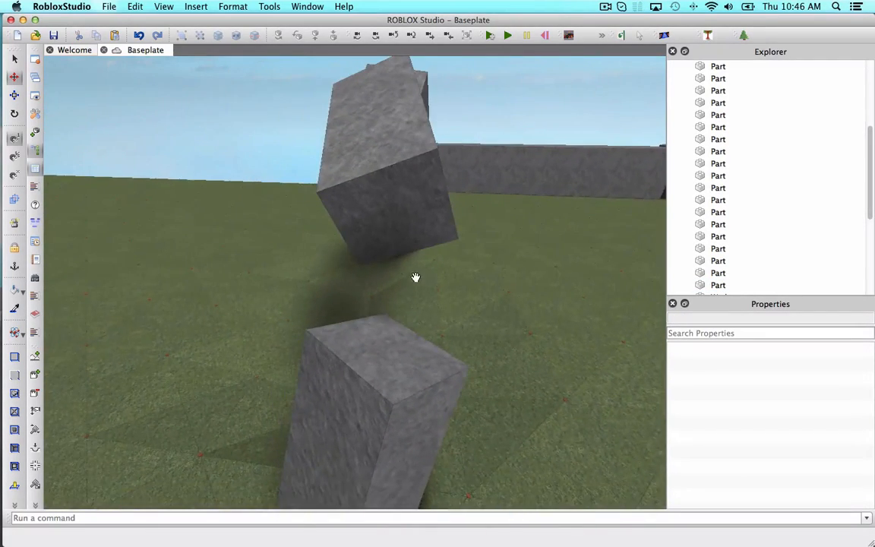
pyautogui.click(670, 35)
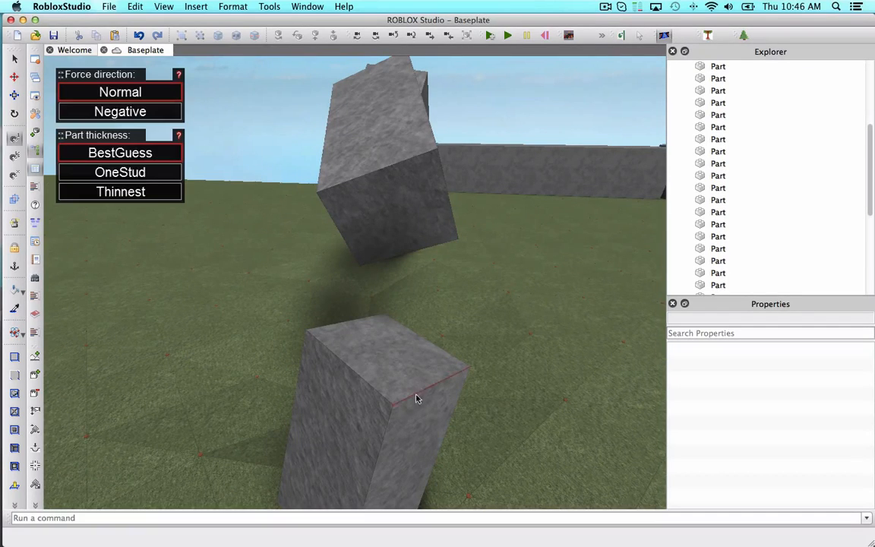
pyautogui.click(392, 193)
pyautogui.press('w')
pyautogui.press('d')
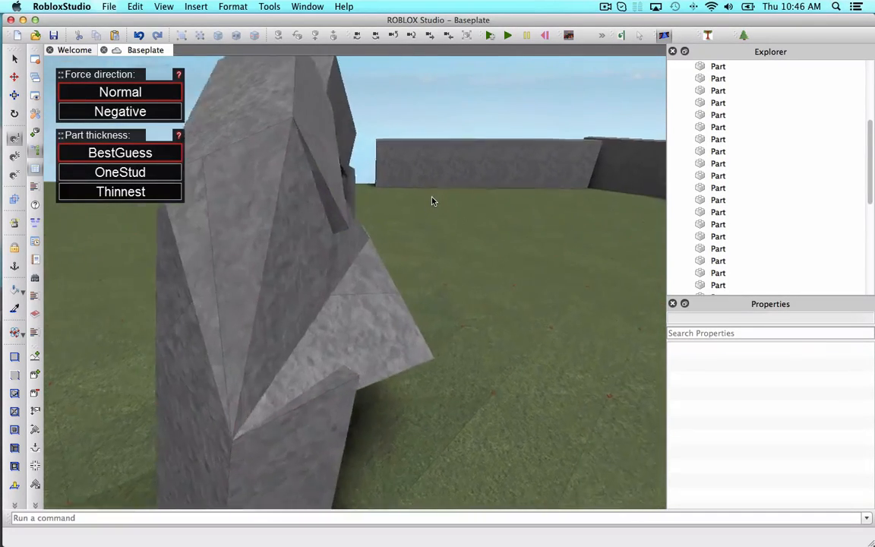
pyautogui.moveTo(433, 201); pyautogui.dragTo(416, 202, button='right')
pyautogui.press('d')
pyautogui.press('w')
pyautogui.press('a')
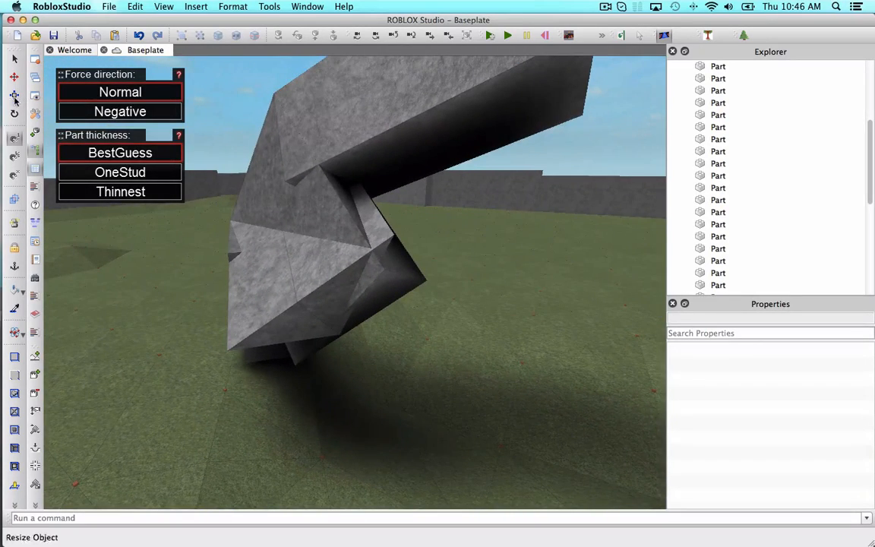
# Move the protruding fill wedges back into the joint between the lintel and the left block.
pyautogui.click(13, 58)
pyautogui.click(376, 289)
pyautogui.press('w')
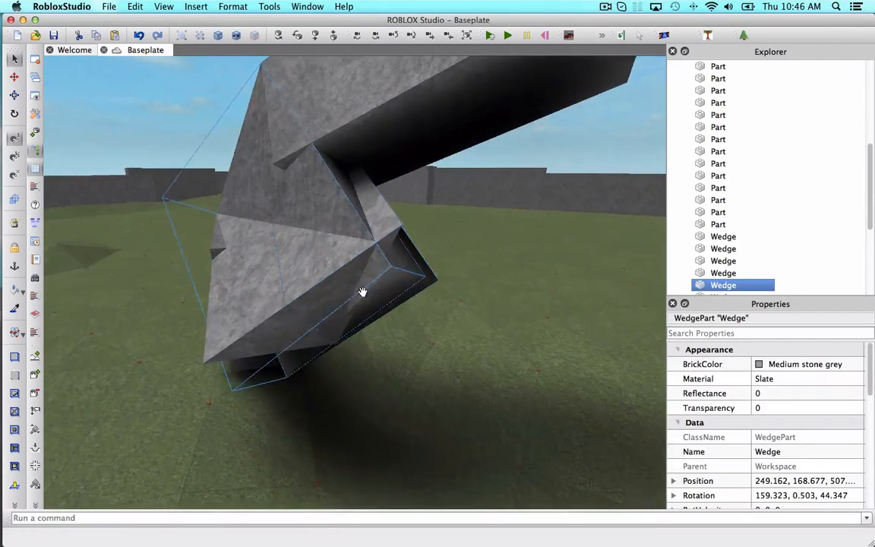
pyautogui.press('a')
pyautogui.moveTo(362, 293); pyautogui.dragTo(348, 304, button='right')
pyautogui.click(157, 241)
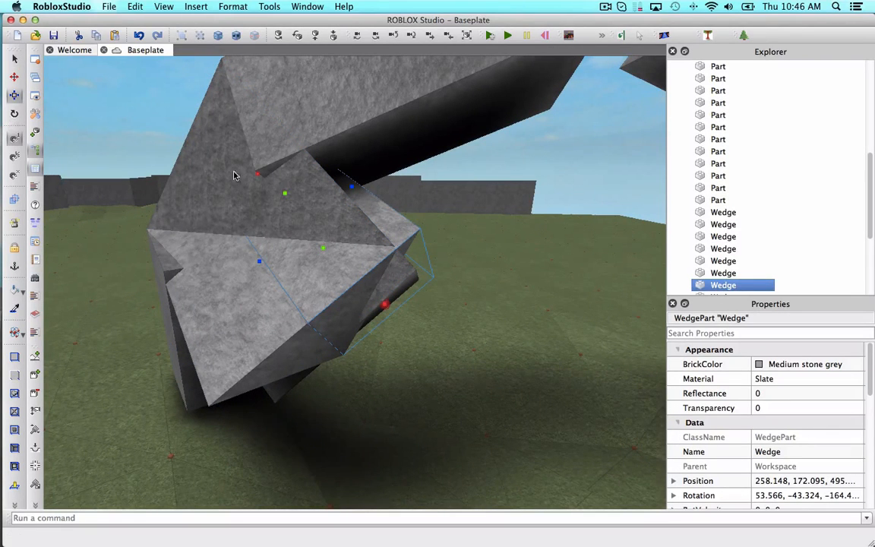
pyautogui.moveTo(383, 303); pyautogui.dragTo(281, 253)
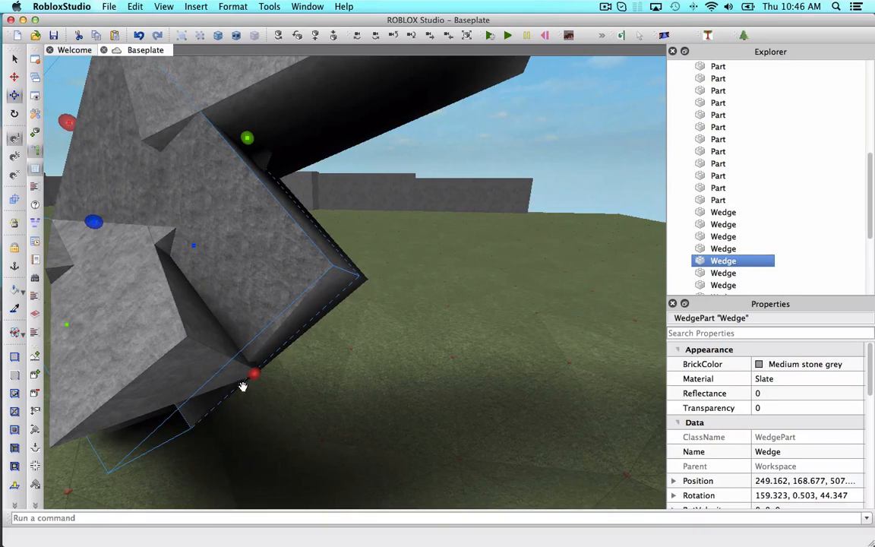
pyautogui.moveTo(242, 386); pyautogui.dragTo(166, 270)
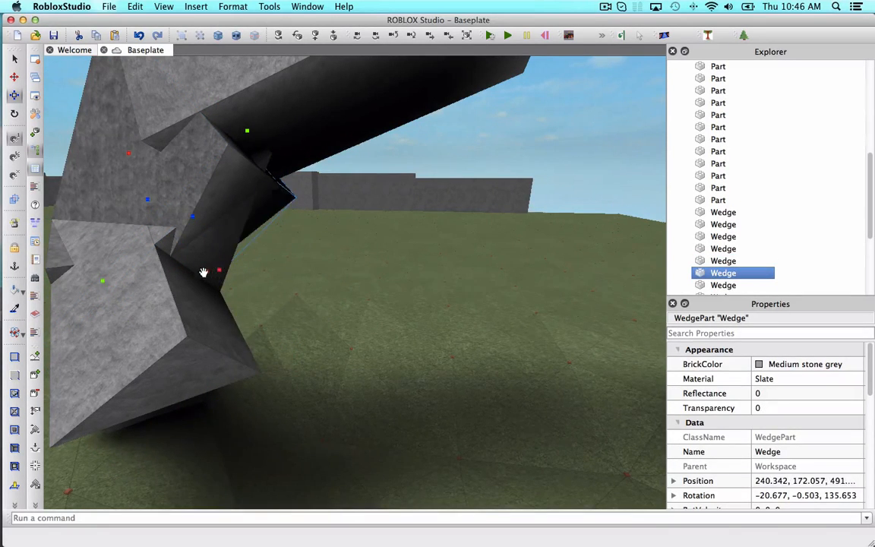
# Nudge the remaining fill wedges so they sit flush under the left lintel joint.
pyautogui.press('a')
pyautogui.click(183, 315)
pyautogui.press('a')
pyautogui.moveTo(330, 387); pyautogui.dragTo(346, 267)
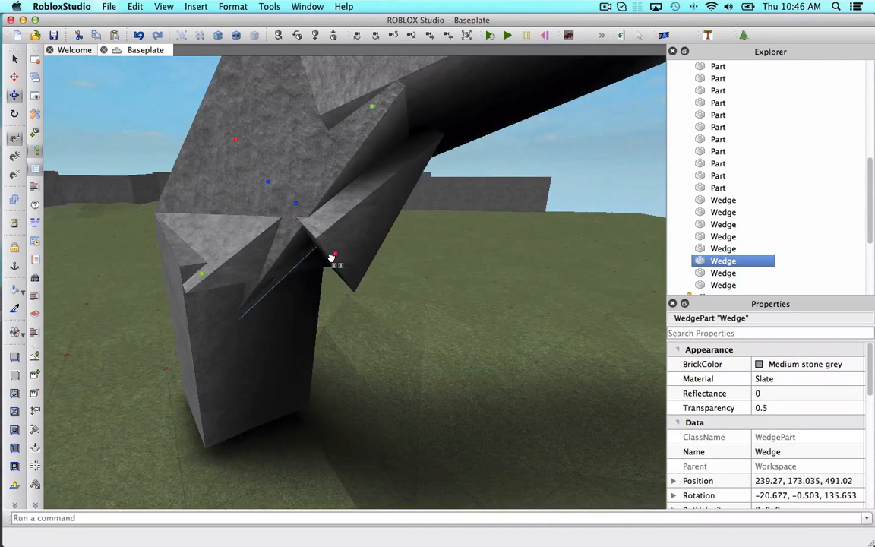
pyautogui.moveTo(394, 229); pyautogui.dragTo(387, 217)
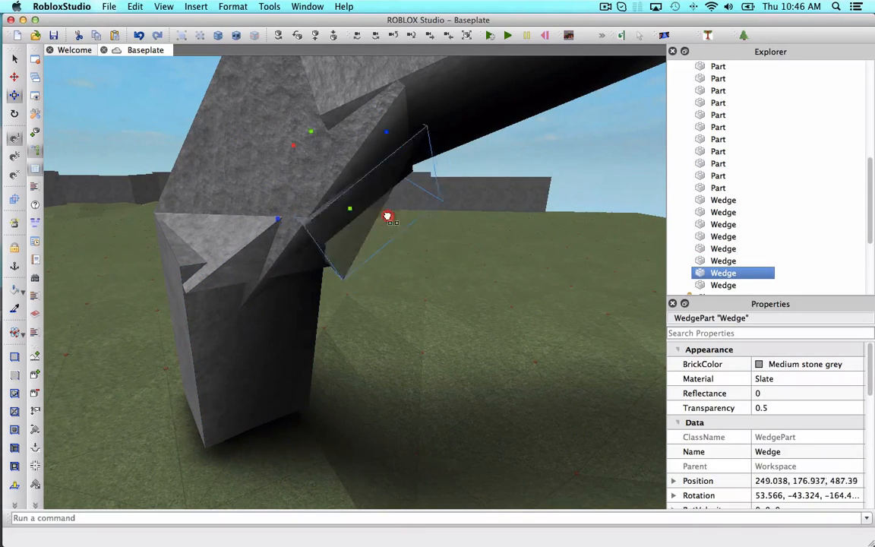
pyautogui.moveTo(370, 206); pyautogui.dragTo(379, 211, button='right')
pyautogui.scroll(-5, 379, 209)
pyautogui.click(379, 107)
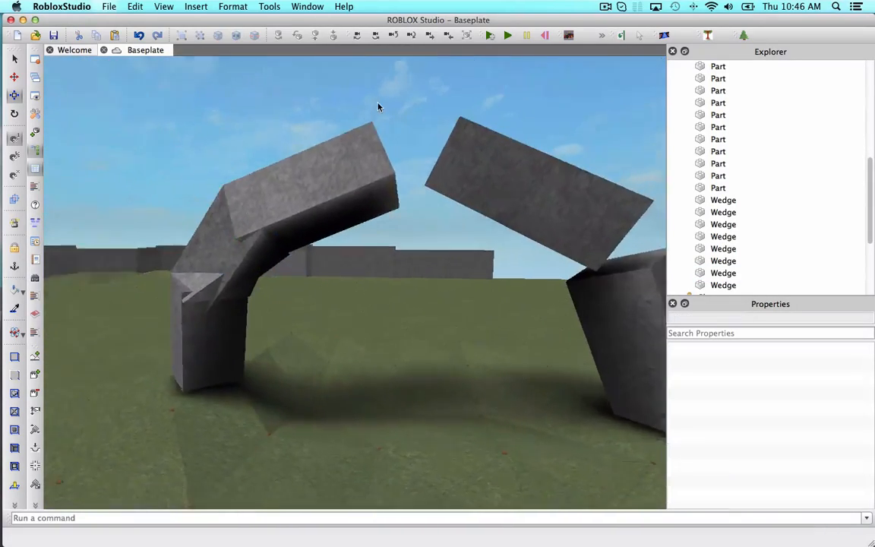
pyautogui.scroll(5, 379, 107)
pyautogui.moveTo(379, 108); pyautogui.dragTo(379, 101, button='right')
pyautogui.click(250, 184)
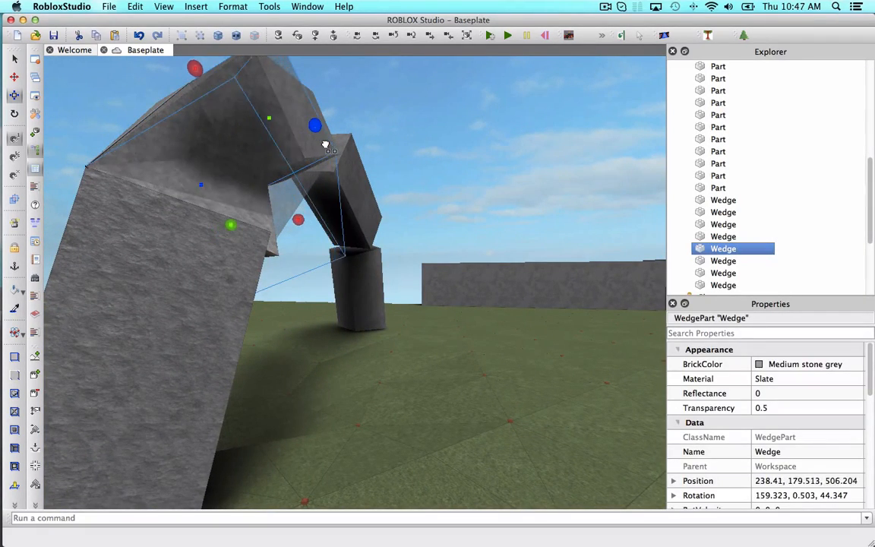
pyautogui.moveTo(287, 152); pyautogui.dragTo(287, 152)
pyautogui.click(430, 158)
pyautogui.moveTo(430, 158)
pyautogui.mouseDown(button='right')
pyautogui.moveTo(424, 154)
pyautogui.moveTo(442, 155)
pyautogui.mouseUp(button='right')
# Fill the gap between the second slab and the right-hand block with wedges using the gap-fill plugin.
pyautogui.click(663, 35)
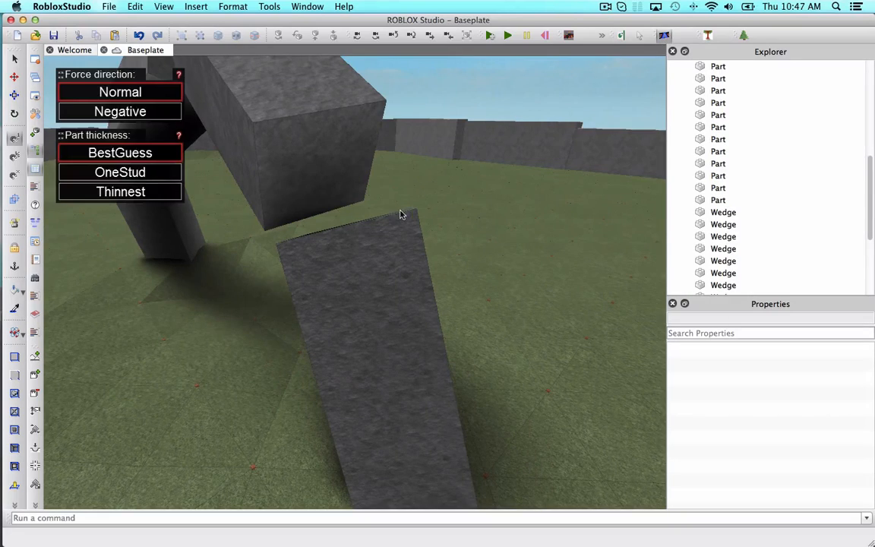
pyautogui.click(349, 108)
pyautogui.moveTo(350, 107); pyautogui.dragTo(350, 108, button='right')
pyautogui.click(14, 59)
pyautogui.moveTo(228, 233); pyautogui.dragTo(228, 233, button='right')
# Move a fill wedge at the right-hand joint to close the seam under the slab.
pyautogui.click(293, 371)
pyautogui.moveTo(293, 371); pyautogui.dragTo(293, 370, button='right')
pyautogui.click(14, 95)
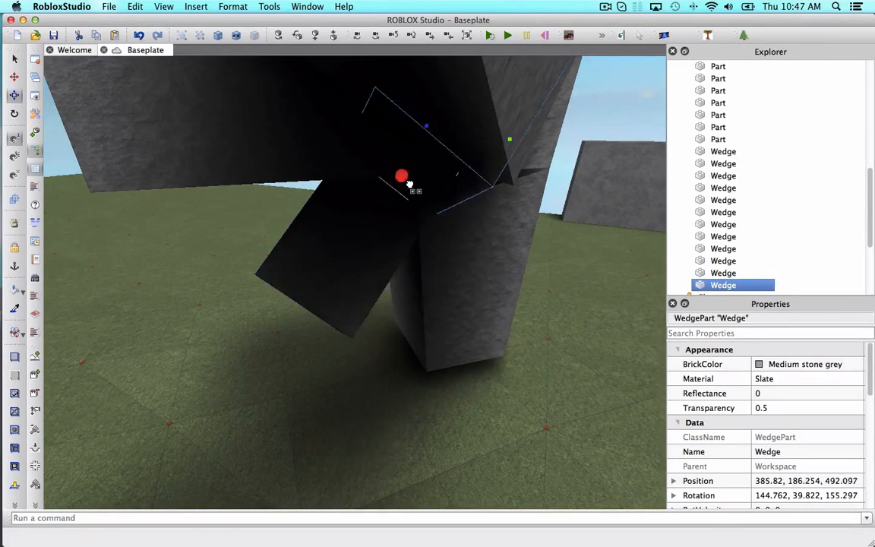
pyautogui.moveTo(295, 315); pyautogui.dragTo(367, 197)
pyautogui.moveTo(367, 197); pyautogui.dragTo(367, 197, button='right')
pyautogui.click(367, 198)
pyautogui.moveTo(348, 222); pyautogui.dragTo(427, 226)
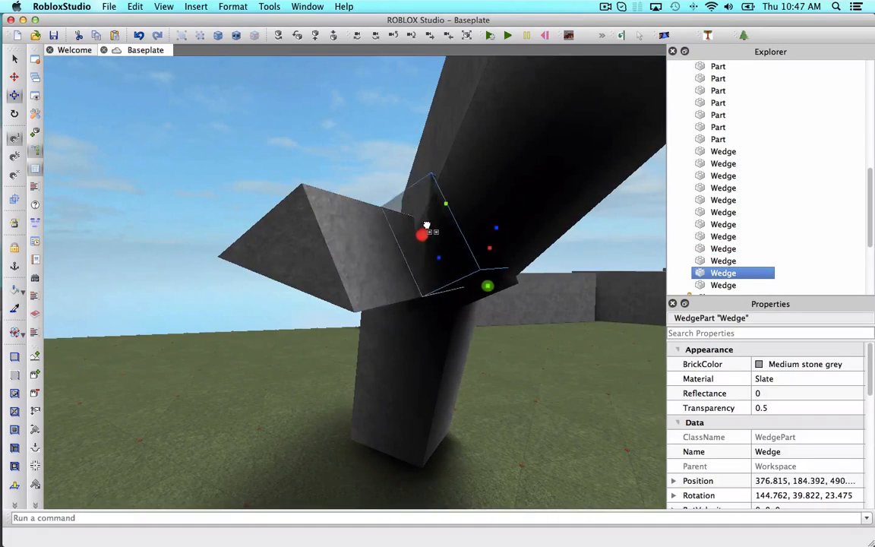
pyautogui.moveTo(267, 281); pyautogui.dragTo(373, 279)
pyautogui.moveTo(373, 279); pyautogui.dragTo(373, 279, button='right')
pyautogui.moveTo(383, 247); pyautogui.dragTo(304, 251)
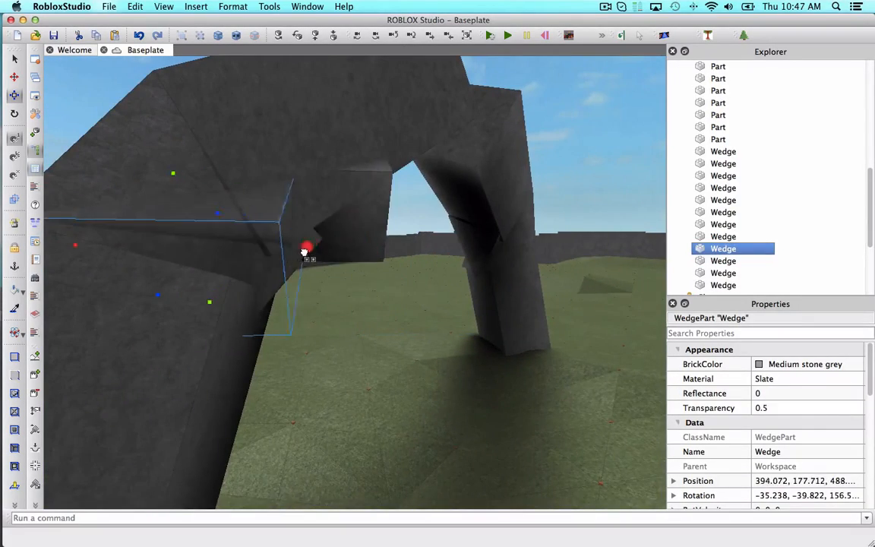
# Reposition another fill wedge at the right-hand joint so it tucks into the corner.
pyautogui.moveTo(338, 210); pyautogui.dragTo(360, 236)
pyautogui.moveTo(359, 236); pyautogui.dragTo(359, 236, button='right')
pyautogui.click(436, 304)
pyautogui.moveTo(402, 300); pyautogui.dragTo(402, 301, button='right')
pyautogui.moveTo(274, 260); pyautogui.dragTo(169, 387)
pyautogui.moveTo(168, 387); pyautogui.dragTo(169, 388, button='right')
pyautogui.moveTo(164, 271); pyautogui.dragTo(410, 274)
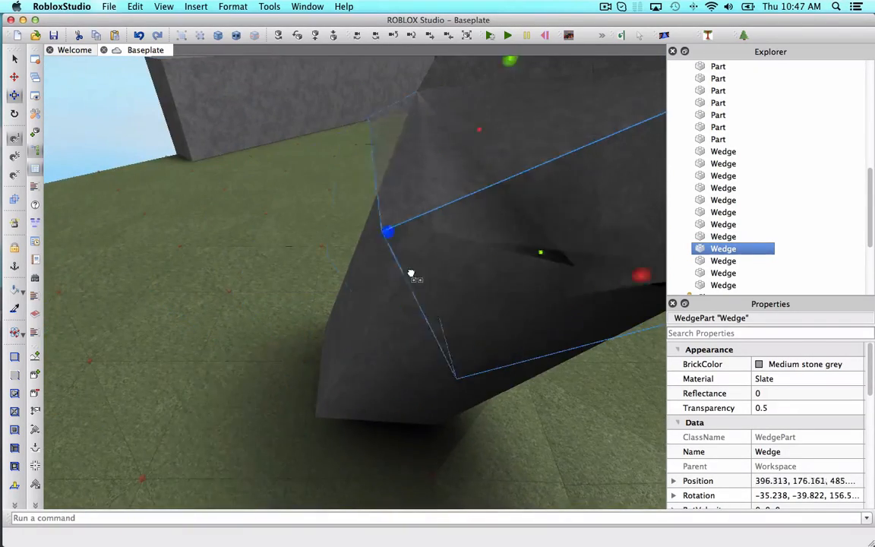
pyautogui.moveTo(410, 273); pyautogui.dragTo(410, 273, button='right')
# Add more fill wedges at the right-hand joint with the gap-fill plugin.
pyautogui.click(346, 118)
pyautogui.press('w')
pyautogui.press('d')
pyautogui.click(664, 35)
pyautogui.click(487, 231)
pyautogui.moveTo(486, 231); pyautogui.dragTo(486, 230, button='right')
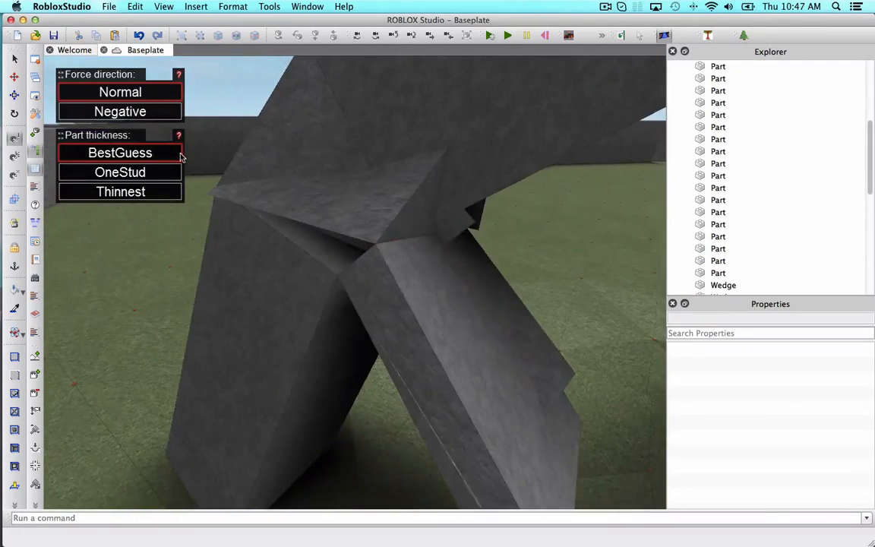
# Move one of the new fill wedges up into the right-hand joint.
pyautogui.click(15, 59)
pyautogui.click(390, 363)
pyautogui.moveTo(390, 363); pyautogui.dragTo(390, 363, button='right')
pyautogui.moveTo(393, 330); pyautogui.dragTo(229, 113)
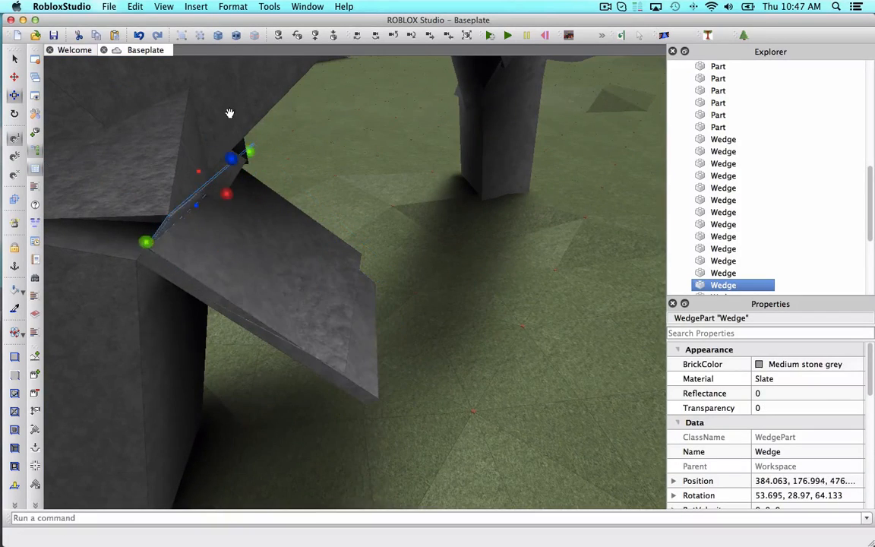
pyautogui.moveTo(134, 159); pyautogui.dragTo(375, 140, button='right')
pyautogui.moveTo(378, 143); pyautogui.dragTo(310, 164)
pyautogui.moveTo(311, 164); pyautogui.dragTo(380, 156, button='right')
pyautogui.moveTo(380, 155); pyautogui.dragTo(364, 133)
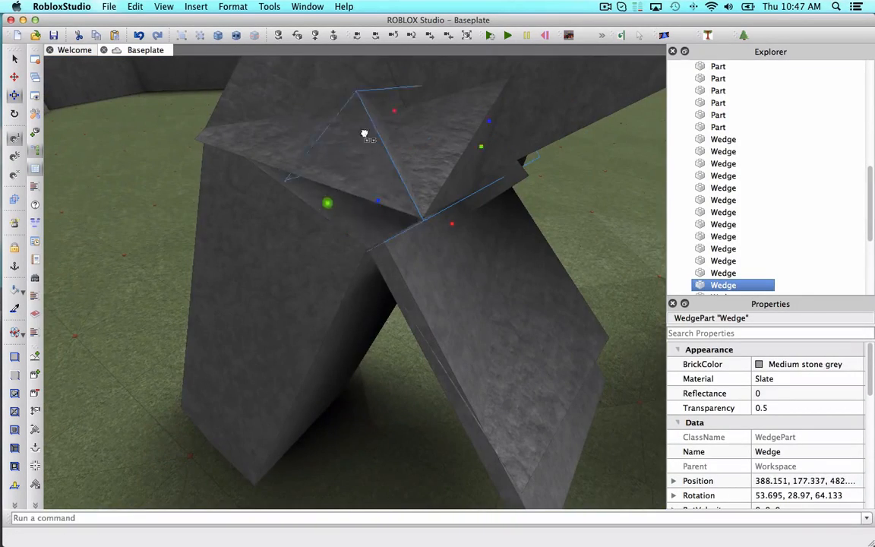
pyautogui.moveTo(371, 187); pyautogui.dragTo(371, 187, button='right')
# Delete two stray fill wedges sticking out of the right-hand joint.
pyautogui.click(407, 353)
pyautogui.moveTo(408, 353); pyautogui.dragTo(407, 353, button='right')
pyautogui.moveTo(464, 439); pyautogui.dragTo(304, 262)
pyautogui.press('Delete')
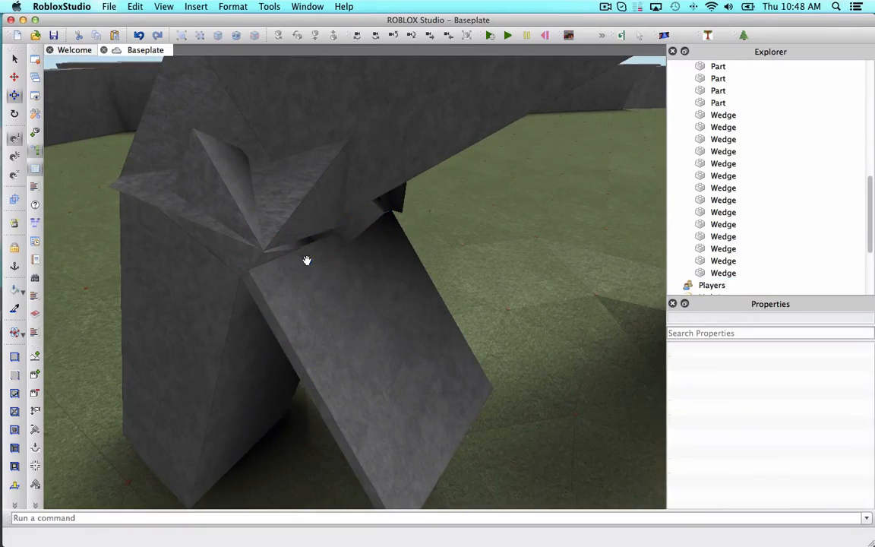
pyautogui.click(384, 352)
pyautogui.press('Delete')
pyautogui.moveTo(384, 352); pyautogui.dragTo(385, 352, button='right')
pyautogui.scroll(-5, 384, 352)
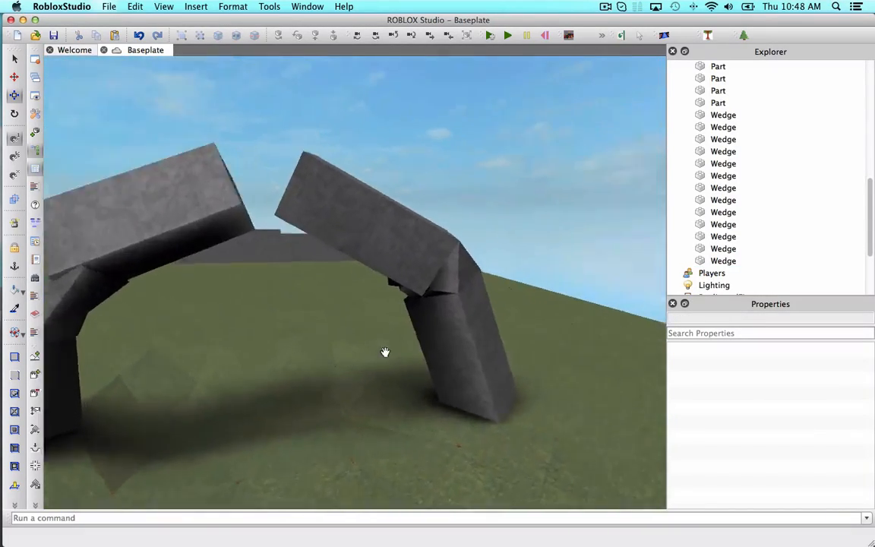
# Move a remaining fill wedge along the second slab to close the seam at the right-hand joint.
pyautogui.scroll(5, 384, 352)
pyautogui.click(381, 341)
pyautogui.moveTo(308, 331); pyautogui.dragTo(306, 365)
pyautogui.scroll(4, 305, 365)
pyautogui.moveTo(304, 365); pyautogui.dragTo(332, 307, button='right')
pyautogui.scroll(-3, 331, 306)
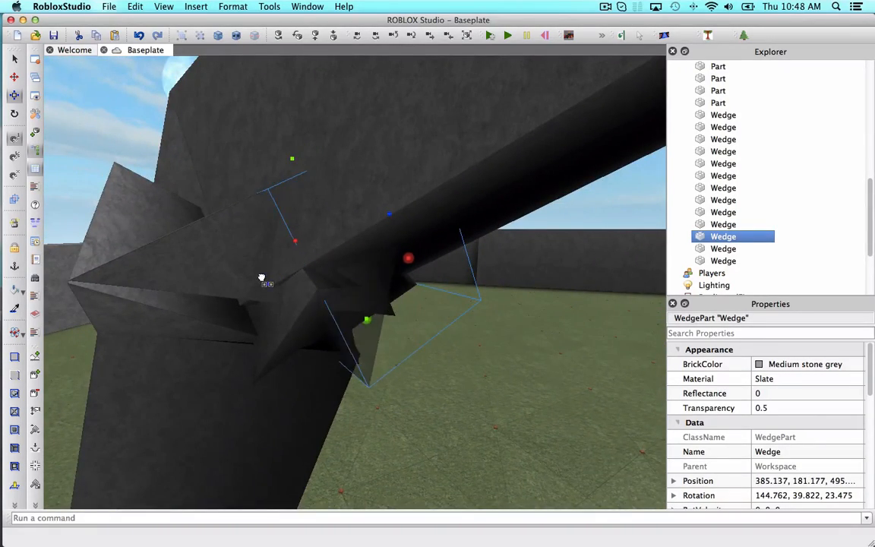
pyautogui.moveTo(261, 278); pyautogui.dragTo(530, 187, button='right')
pyautogui.click(531, 189)
pyautogui.scroll(-4, 532, 189)
pyautogui.scroll(4, 532, 189)
pyautogui.moveTo(478, 189); pyautogui.dragTo(477, 189, button='right')
# Fill the gap at the apex between the two slanted slabs with wedges using the gap-fill plugin.
pyautogui.click(663, 35)
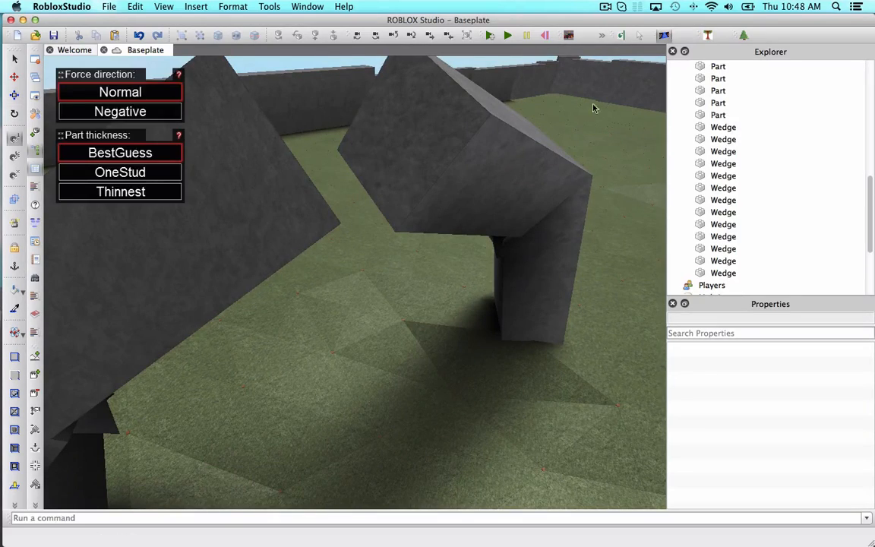
pyautogui.moveTo(596, 107); pyautogui.dragTo(321, 113, button='right')
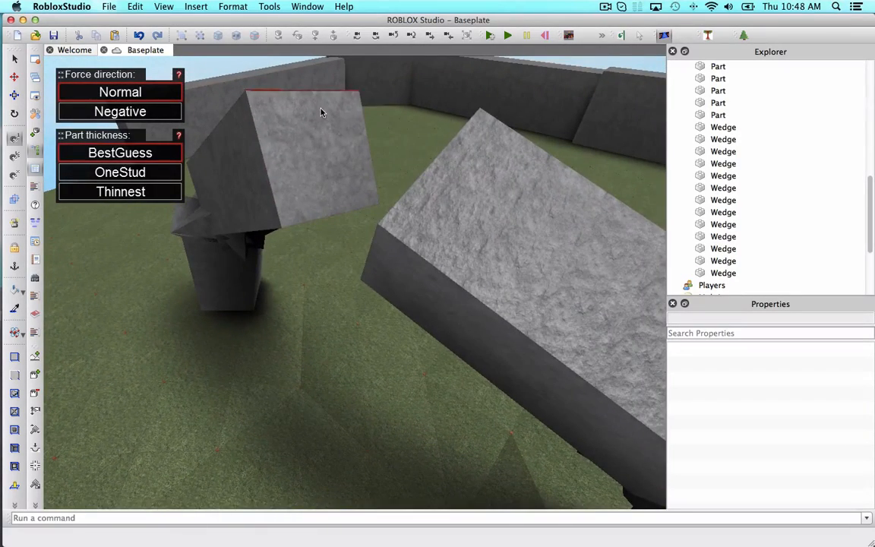
pyautogui.click(448, 152)
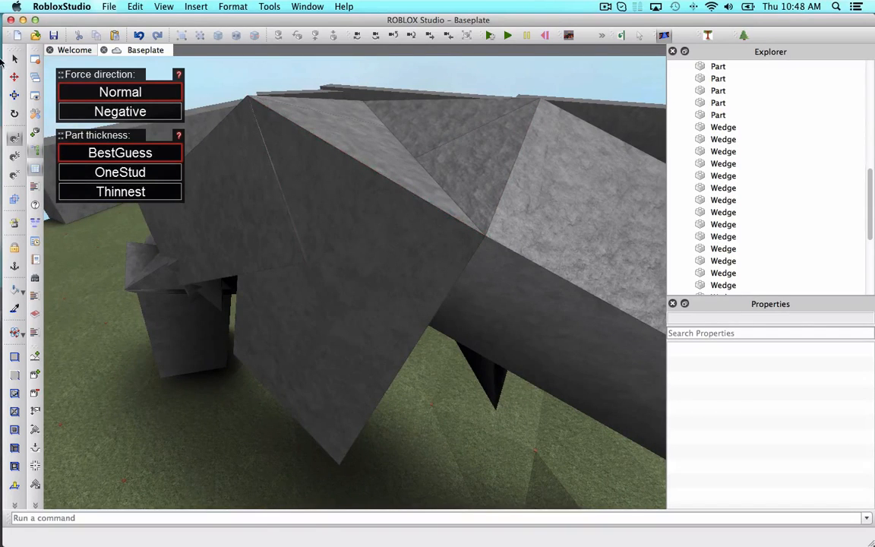
# Move a fill wedge at the apex to close the seam between the two slabs.
pyautogui.click(15, 60)
pyautogui.click(334, 370)
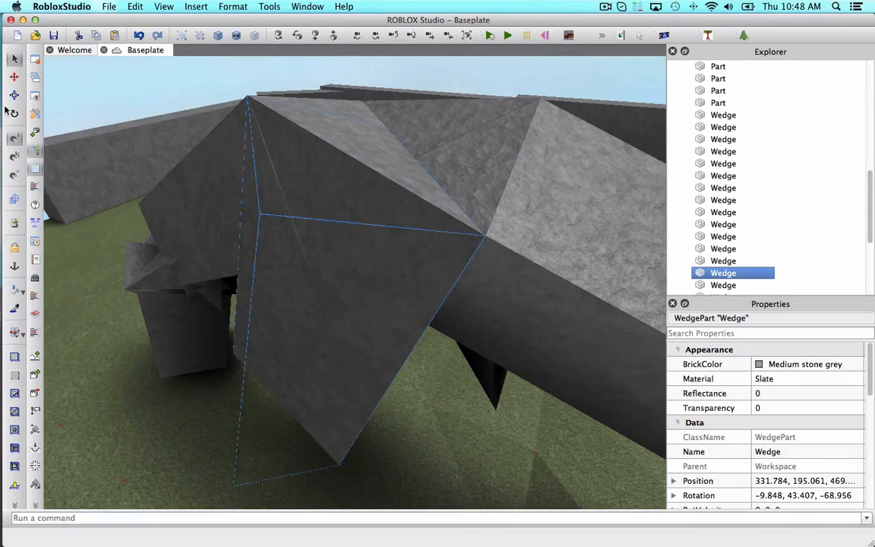
pyautogui.moveTo(279, 411); pyautogui.dragTo(294, 359)
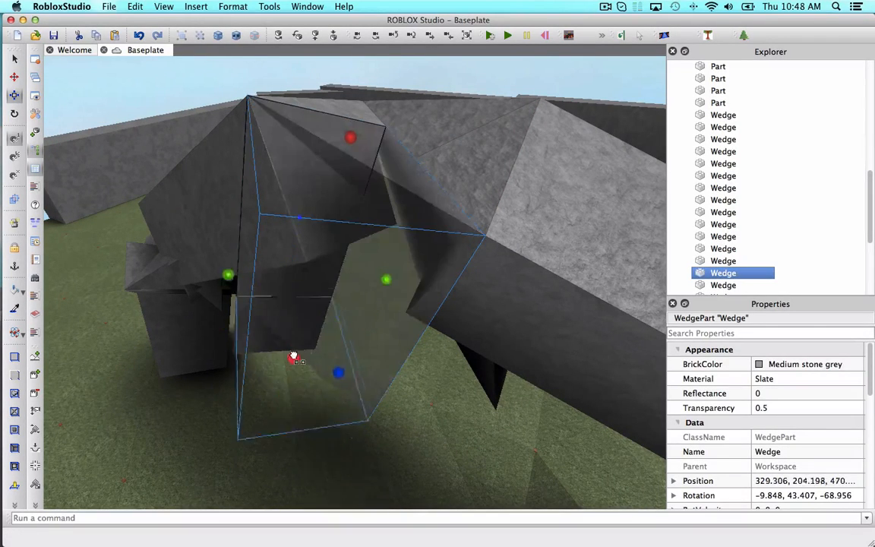
pyautogui.moveTo(341, 266); pyautogui.dragTo(341, 266, button='right')
pyautogui.moveTo(356, 167); pyautogui.dragTo(417, 175)
pyautogui.moveTo(418, 175); pyautogui.dragTo(418, 174, button='right')
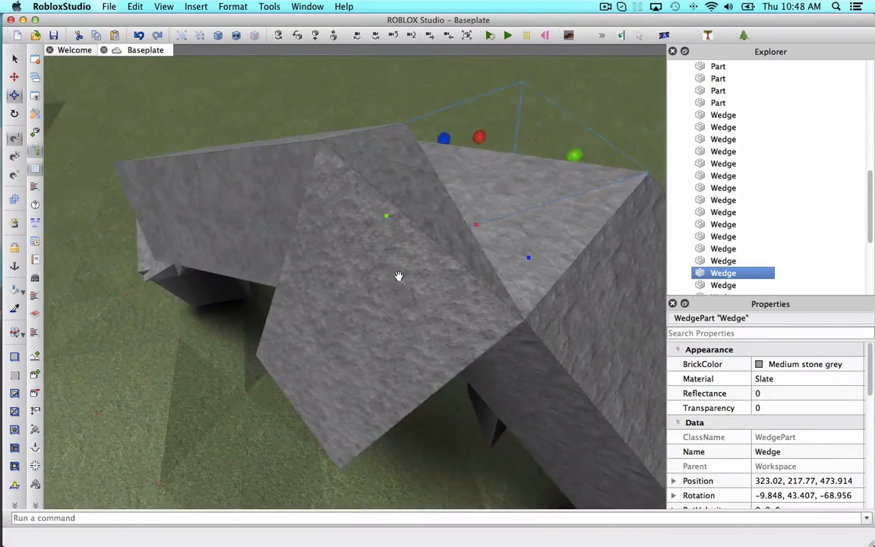
pyautogui.moveTo(297, 409); pyautogui.dragTo(361, 328)
pyautogui.moveTo(361, 328); pyautogui.dragTo(362, 328, button='right')
pyautogui.moveTo(398, 214); pyautogui.dragTo(410, 197)
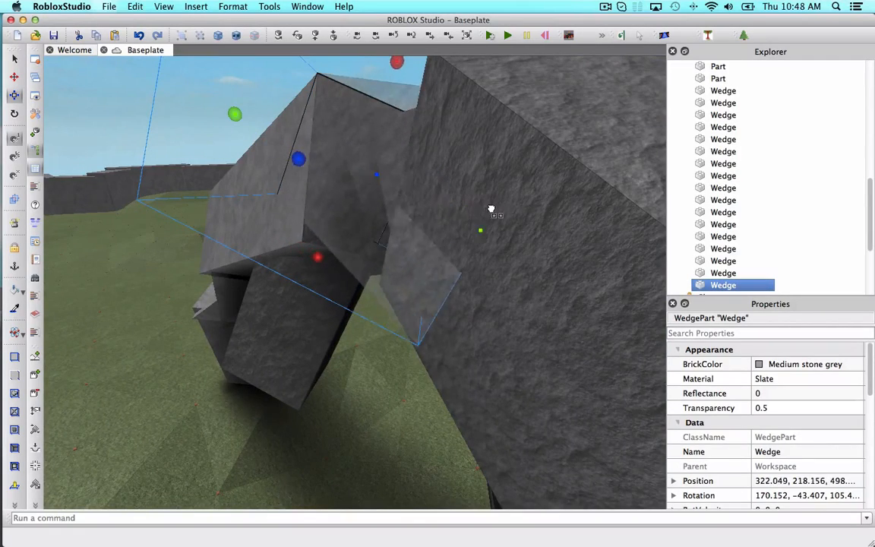
# Adjust the remaining fill wedges along the arch so the apex and pillar joints sit flush.
pyautogui.moveTo(491, 208); pyautogui.dragTo(500, 209)
pyautogui.moveTo(500, 209); pyautogui.dragTo(500, 209, button='right')
pyautogui.click(524, 149)
pyautogui.moveTo(520, 162); pyautogui.dragTo(519, 162, button='right')
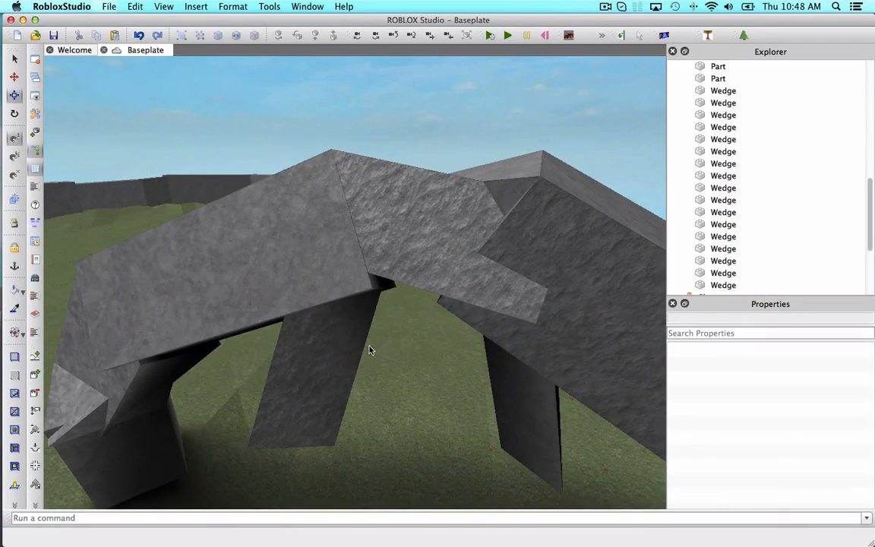
pyautogui.click(312, 401)
pyautogui.moveTo(279, 432); pyautogui.dragTo(307, 366)
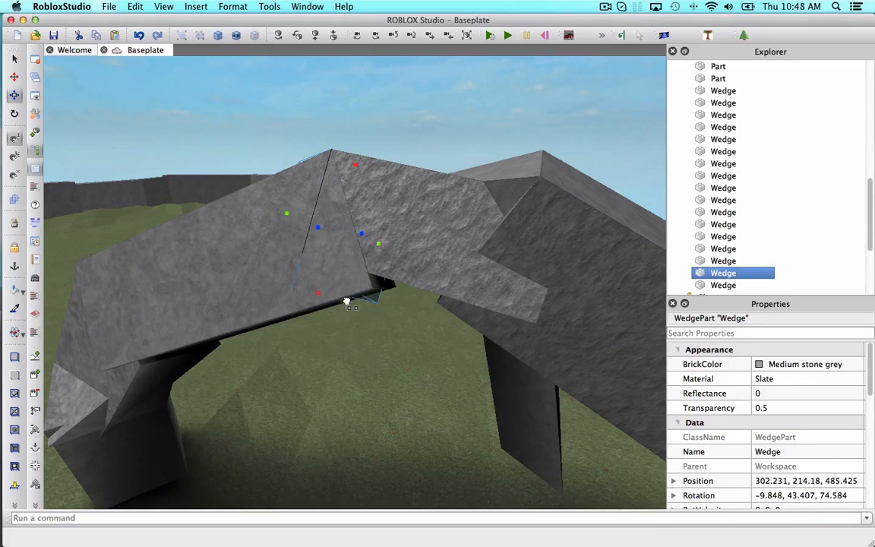
pyautogui.moveTo(562, 438); pyautogui.dragTo(563, 444)
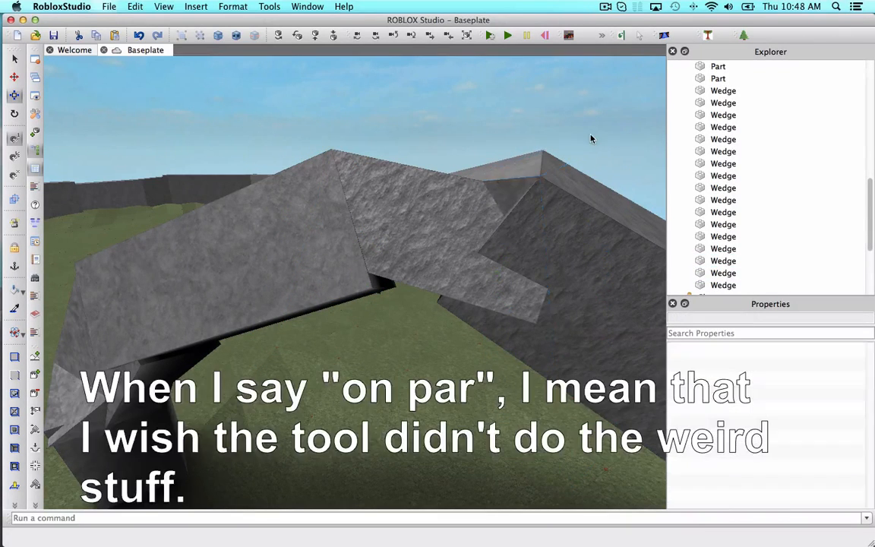
pyautogui.moveTo(591, 137); pyautogui.dragTo(590, 135, button='right')
pyautogui.press('w')
pyautogui.press('s')
pyautogui.press('a')
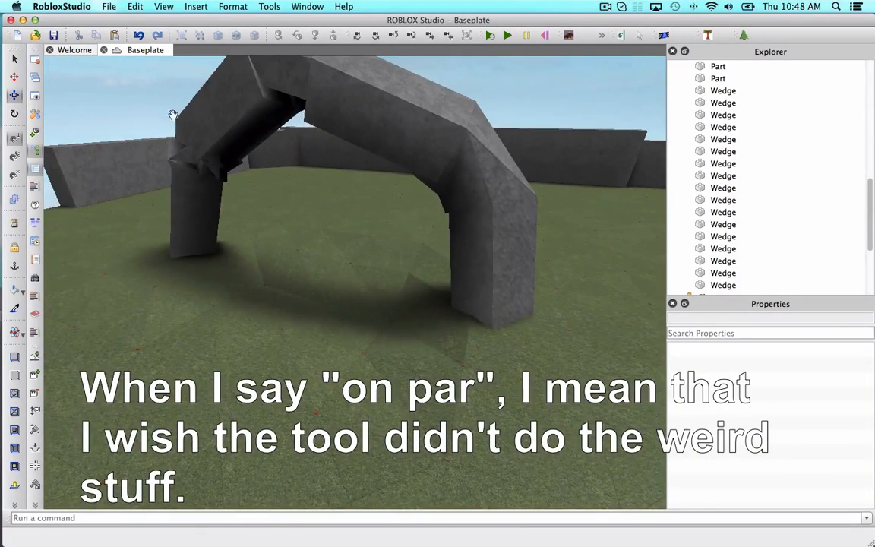
# Duplicate a slate block from the left pillar.
pyautogui.click(196, 209)
pyautogui.press('super+d')
pyautogui.press('w')
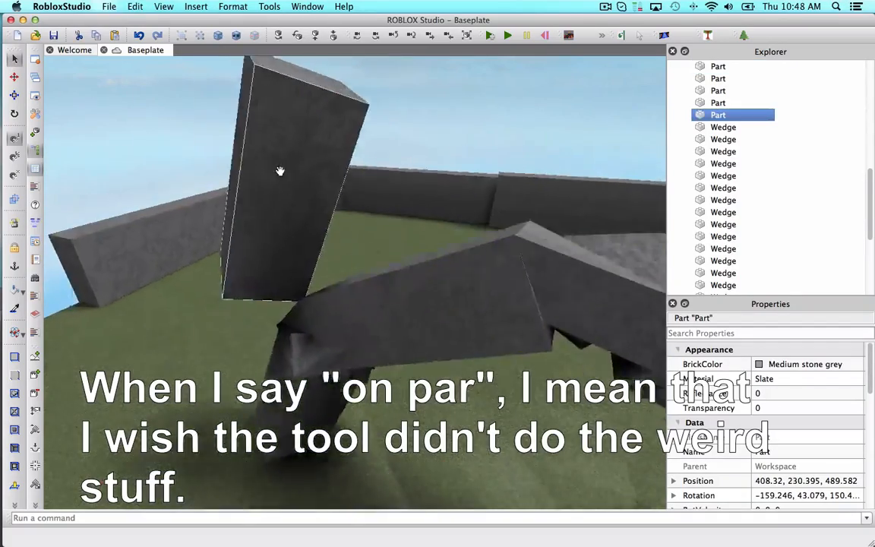
pyautogui.moveTo(279, 172); pyautogui.dragTo(290, 174, button='right')
pyautogui.press('s')
pyautogui.moveTo(449, 180); pyautogui.dragTo(421, 121, button='right')
pyautogui.press('s')
pyautogui.click(421, 120)
pyautogui.press('s')
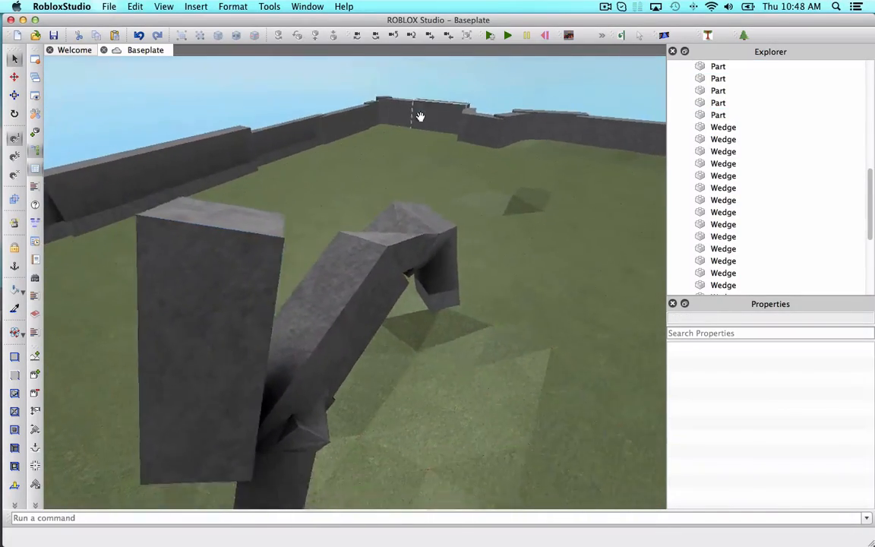
pyautogui.moveTo(240, 326); pyautogui.dragTo(258, 346, button='right')
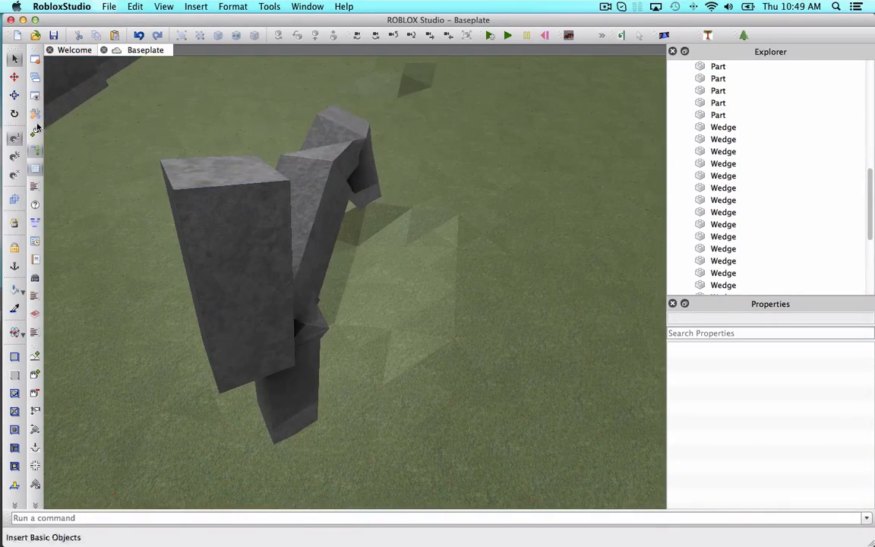
# Move the duplicated block down to the ground beside the base of the left pillar.
pyautogui.click(248, 299)
pyautogui.moveTo(334, 289); pyautogui.dragTo(483, 320)
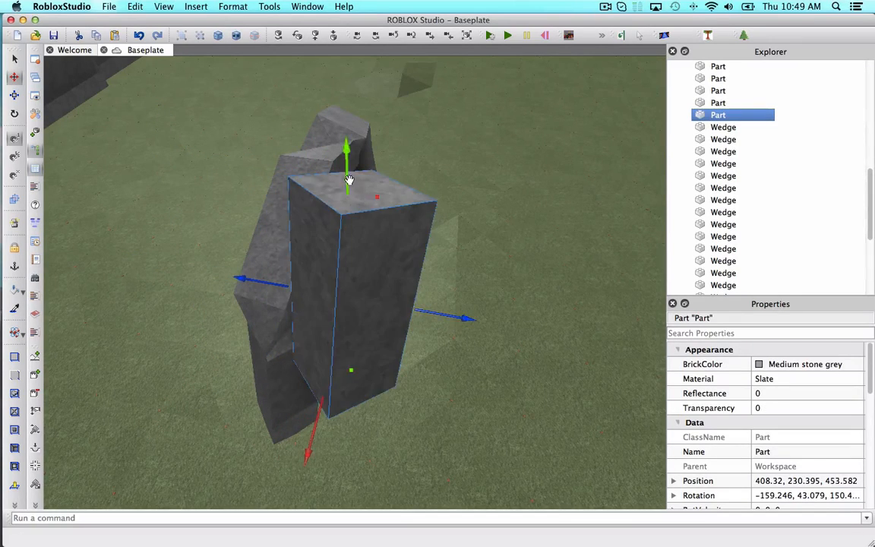
pyautogui.moveTo(348, 180); pyautogui.dragTo(359, 319)
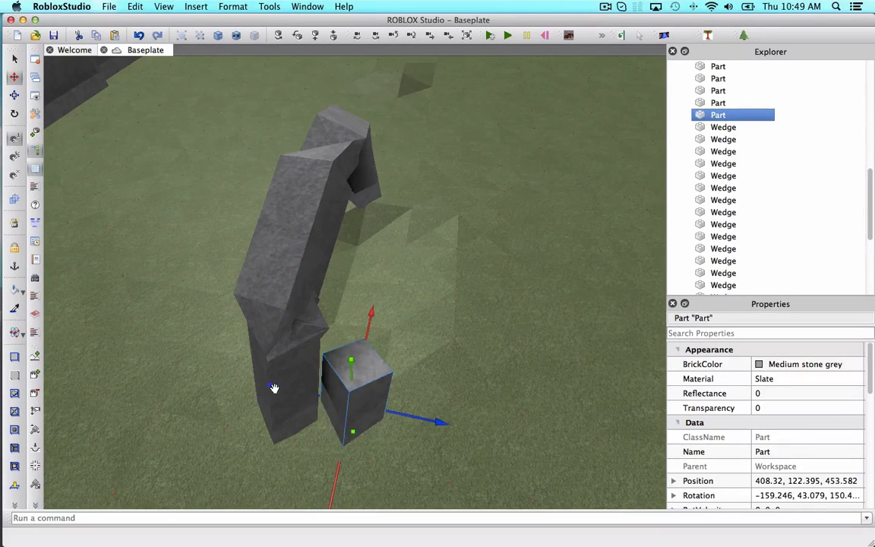
pyautogui.press('w')
pyautogui.moveTo(267, 372); pyautogui.dragTo(263, 416, button='right')
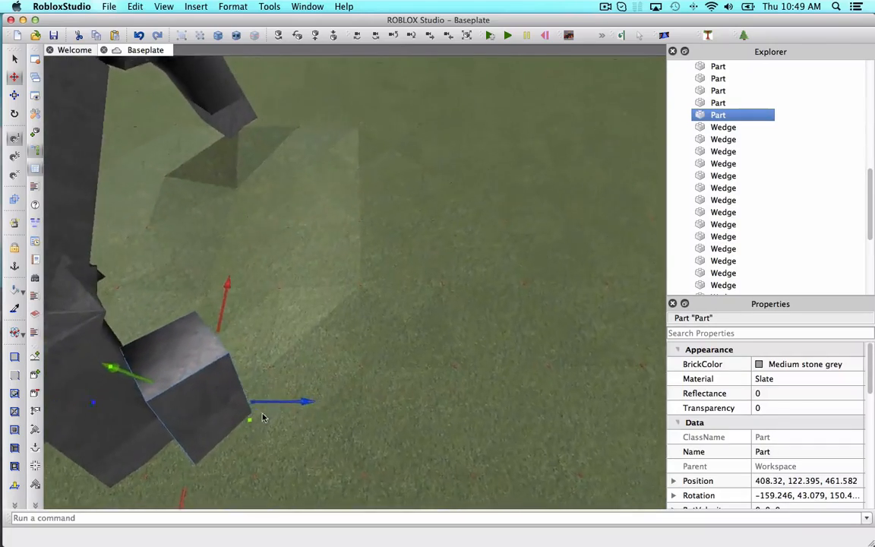
pyautogui.moveTo(307, 408); pyautogui.dragTo(304, 409)
# Duplicate the block and rotate and move the copy upright next to the first one at the pillar's base.
pyautogui.press('super+d')
pyautogui.press('a')
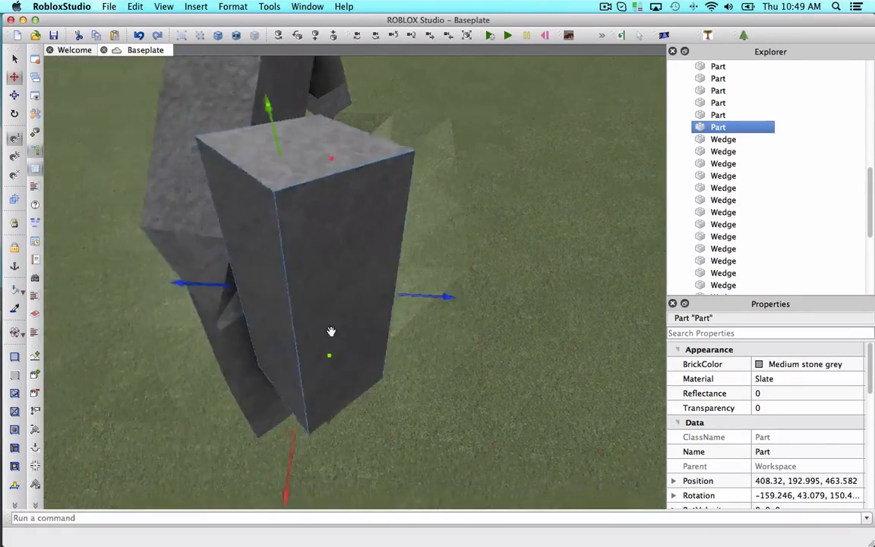
pyautogui.moveTo(455, 230); pyautogui.dragTo(351, 218)
pyautogui.click(15, 77)
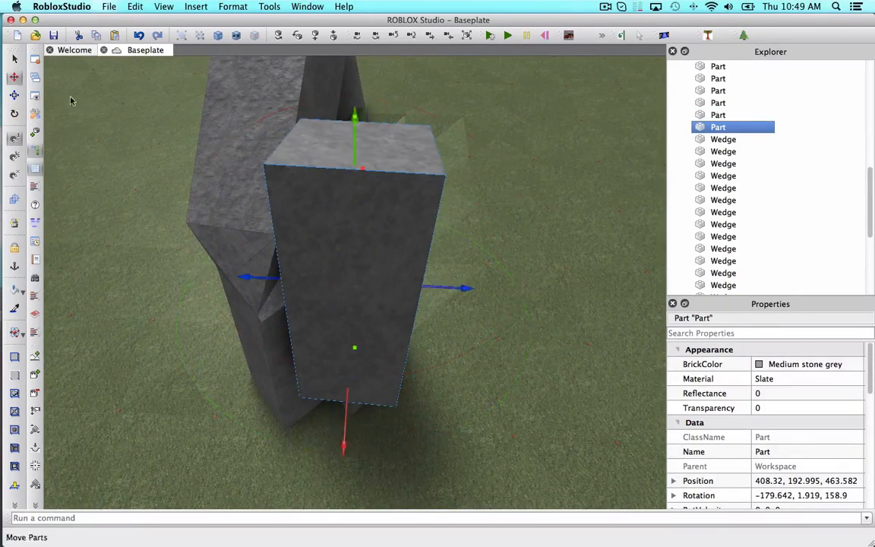
pyautogui.moveTo(463, 290); pyautogui.dragTo(577, 305)
pyautogui.moveTo(575, 118); pyautogui.dragTo(451, 351)
pyautogui.press('w')
pyautogui.moveTo(451, 352); pyautogui.dragTo(371, 316, button='right')
# Duplicate the block again and rotate the copy so it leans against the others at the pillar's base.
pyautogui.press('super+d')
pyautogui.click(14, 113)
pyautogui.moveTo(289, 277); pyautogui.dragTo(423, 347)
pyautogui.moveTo(470, 337); pyautogui.dragTo(464, 329)
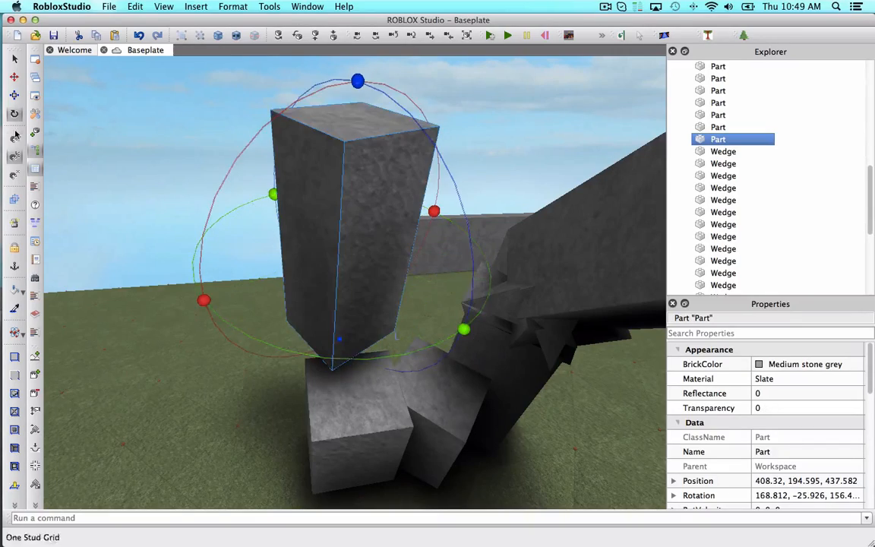
pyautogui.scroll(-1, 254, 259)
pyautogui.moveTo(249, 251); pyautogui.dragTo(171, 255)
pyautogui.moveTo(281, 297); pyautogui.dragTo(284, 355)
pyautogui.moveTo(263, 90); pyautogui.dragTo(282, 419)
pyautogui.moveTo(283, 419); pyautogui.dragTo(220, 435, button='right')
pyautogui.moveTo(548, 448); pyautogui.dragTo(503, 447)
pyautogui.moveTo(324, 319); pyautogui.dragTo(324, 289)
pyautogui.moveTo(323, 289); pyautogui.dragTo(280, 185, button='right')
pyautogui.click(252, 92)
pyautogui.scroll(-3, 252, 92)
pyautogui.moveTo(252, 92); pyautogui.dragTo(256, 87, button='right')
pyautogui.scroll(4, 252, 92)
# Select the rubble blocks at the pillar's base, duplicate them and rotate the three copies as a group.
pyautogui.moveTo(557, 270); pyautogui.dragTo(587, 320)
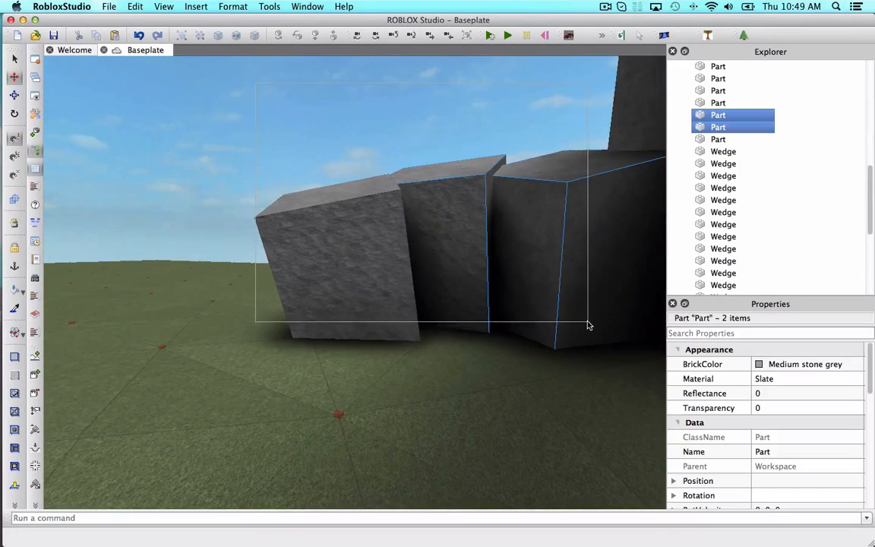
pyautogui.press('super+a')
pyautogui.moveTo(372, 203); pyautogui.dragTo(392, 207, button='right')
pyautogui.scroll(-3, 371, 202)
pyautogui.click(393, 194)
pyautogui.click(436, 385)
pyautogui.keyDown('shift'); pyautogui.click(347, 404); pyautogui.keyUp('shift')
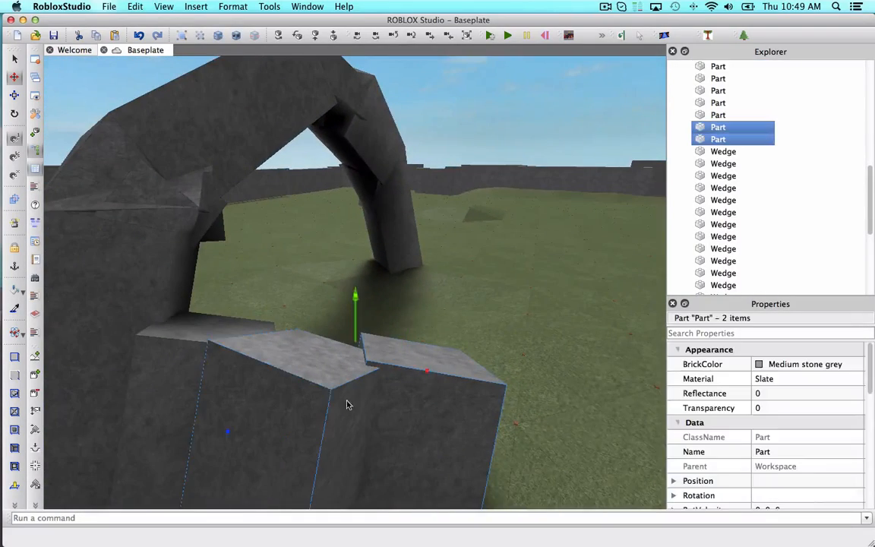
pyautogui.press('super+d')
pyautogui.scroll(-4, 205, 339)
pyautogui.moveTo(211, 332); pyautogui.dragTo(210, 346, button='right')
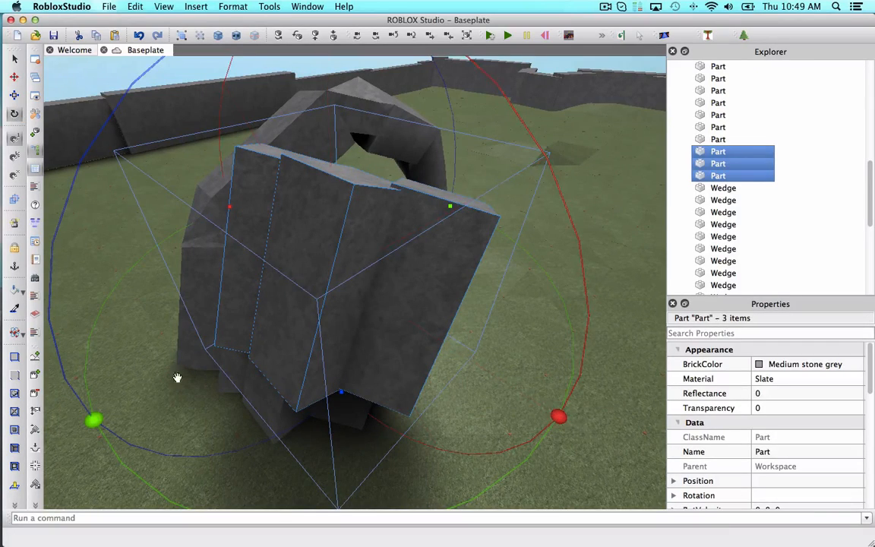
pyautogui.moveTo(98, 418); pyautogui.dragTo(443, 193)
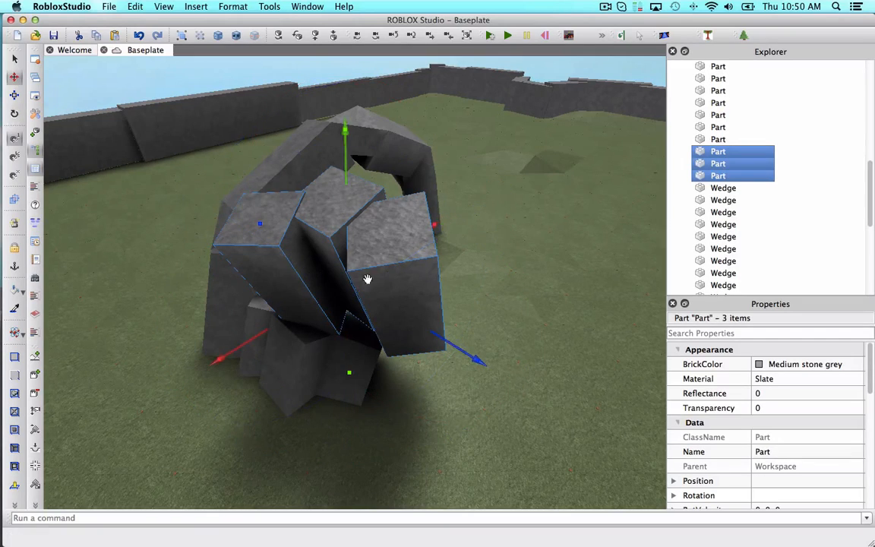
# Move the three copied blocks to the base of the opposite pillar and settle them on the ground.
pyautogui.moveTo(423, 227); pyautogui.dragTo(485, 307)
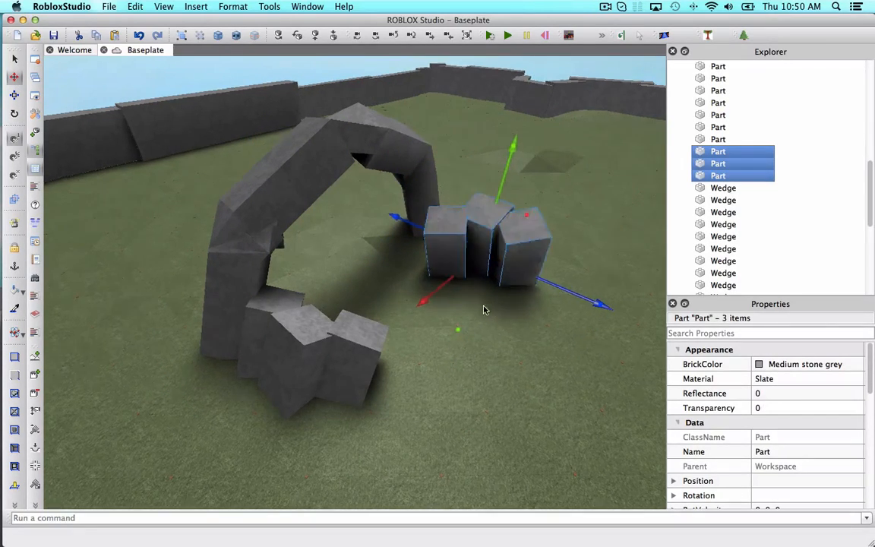
pyautogui.press('f')
pyautogui.moveTo(371, 297); pyautogui.dragTo(396, 274)
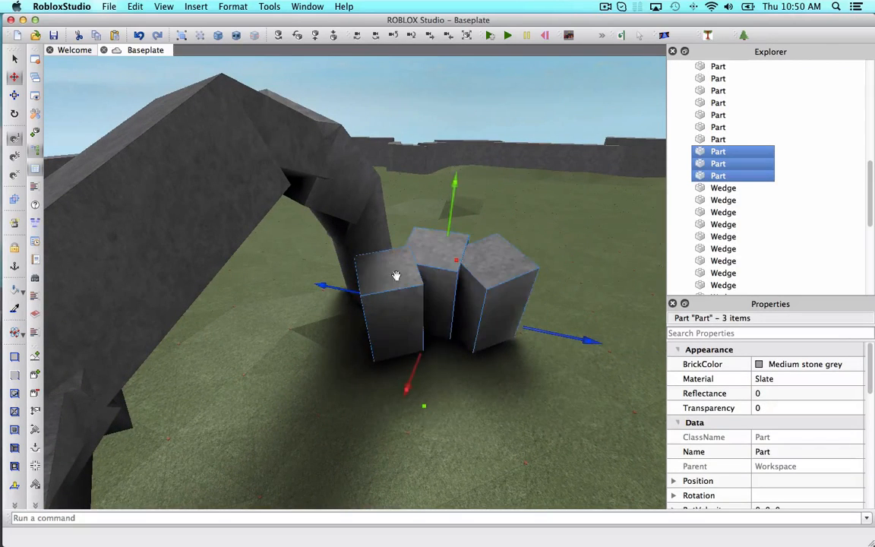
pyautogui.moveTo(453, 263); pyautogui.dragTo(466, 245)
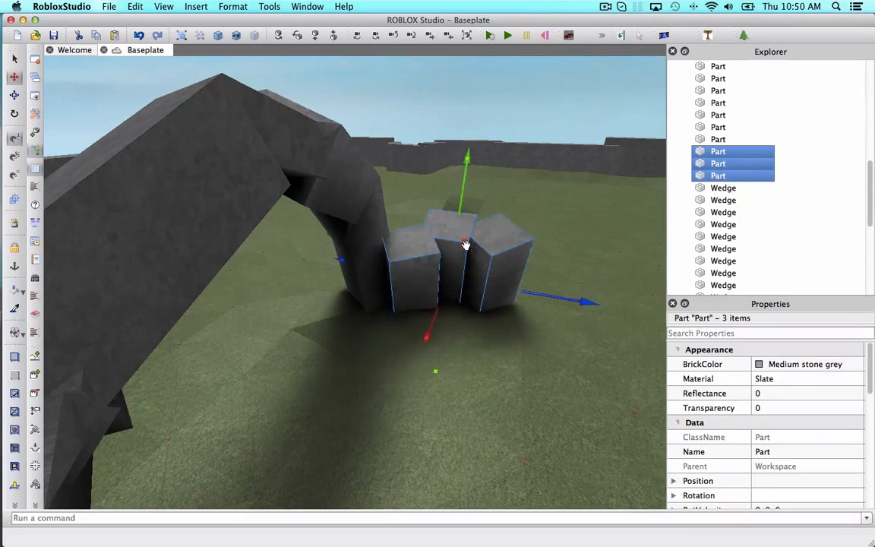
pyautogui.click(468, 215)
pyautogui.moveTo(465, 245); pyautogui.dragTo(467, 213, button='right')
# Resize one block at the opposite pillar's base to lengthen it into a low slab.
pyautogui.click(499, 311)
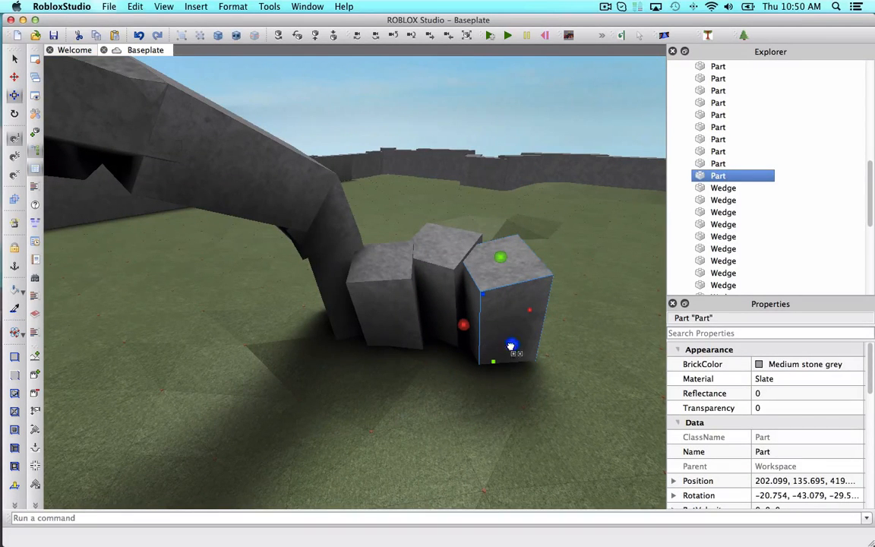
pyautogui.moveTo(511, 346); pyautogui.dragTo(550, 409)
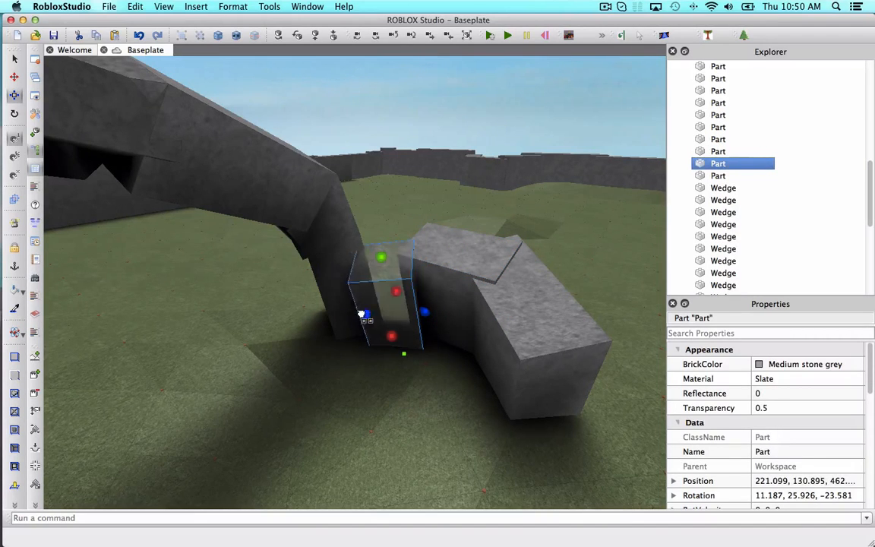
pyautogui.moveTo(289, 317); pyautogui.dragTo(290, 316)
pyautogui.moveTo(327, 290); pyautogui.dragTo(329, 284, button='right')
pyautogui.click(434, 150)
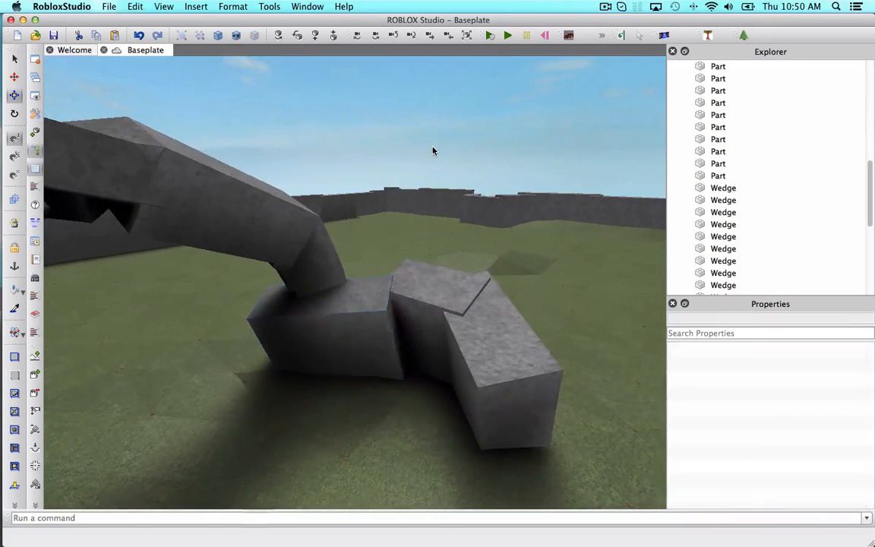
# Select and duplicate a group of three rubble blocks near the arch.
pyautogui.scroll(5, 434, 150)
pyautogui.moveTo(434, 149); pyautogui.dragTo(433, 147, button='right')
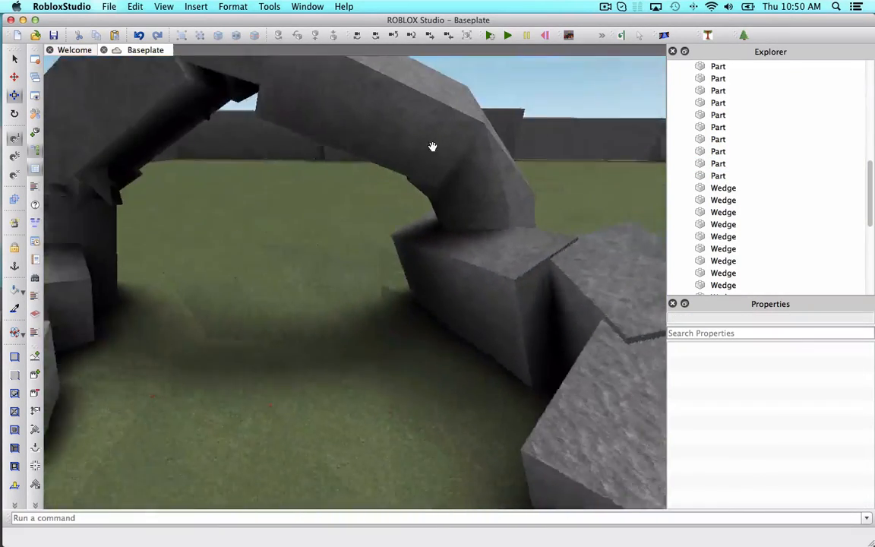
pyautogui.scroll(-5, 432, 146)
pyautogui.scroll(3, 332, 243)
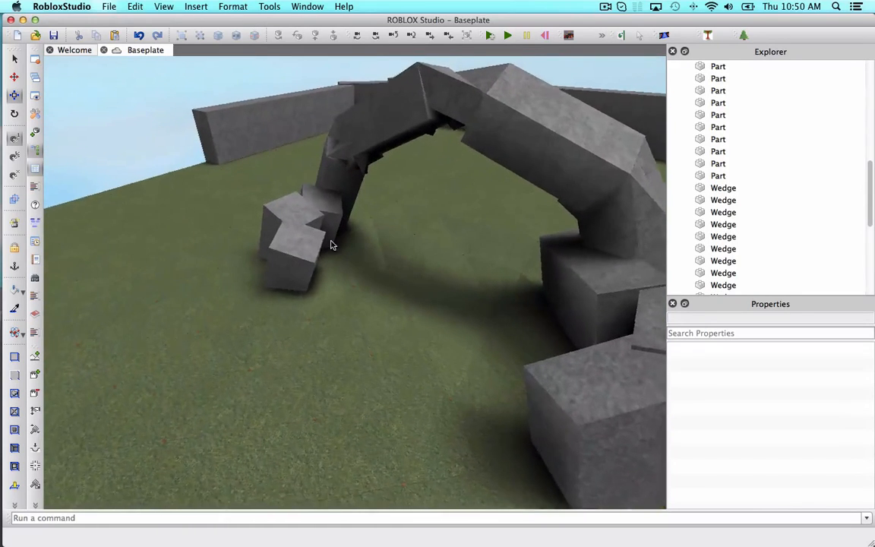
pyautogui.click(296, 272)
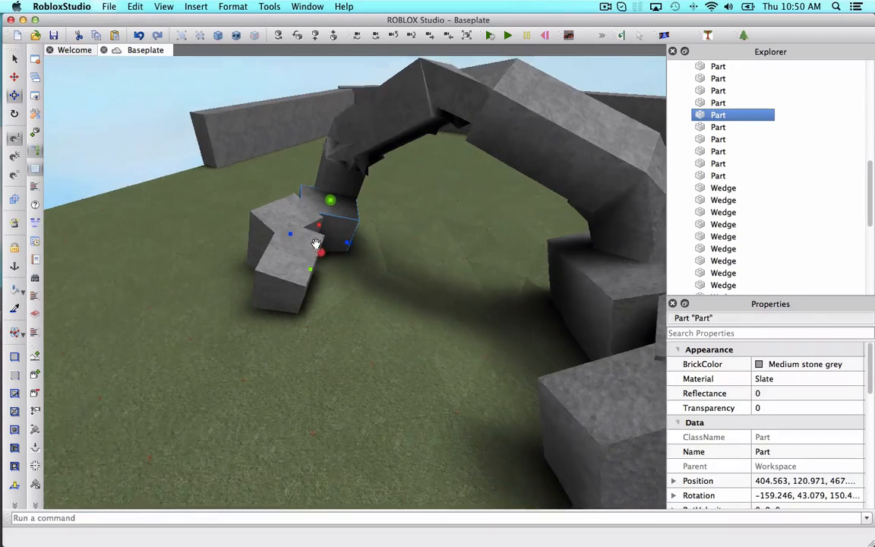
pyautogui.scroll(3, 316, 244)
pyautogui.moveTo(316, 244); pyautogui.dragTo(344, 247, button='right')
pyautogui.scroll(-2, 344, 246)
pyautogui.click(462, 144)
pyautogui.moveTo(462, 144); pyautogui.dragTo(461, 141, button='right')
pyautogui.scroll(3, 462, 144)
pyautogui.scroll(-4, 462, 141)
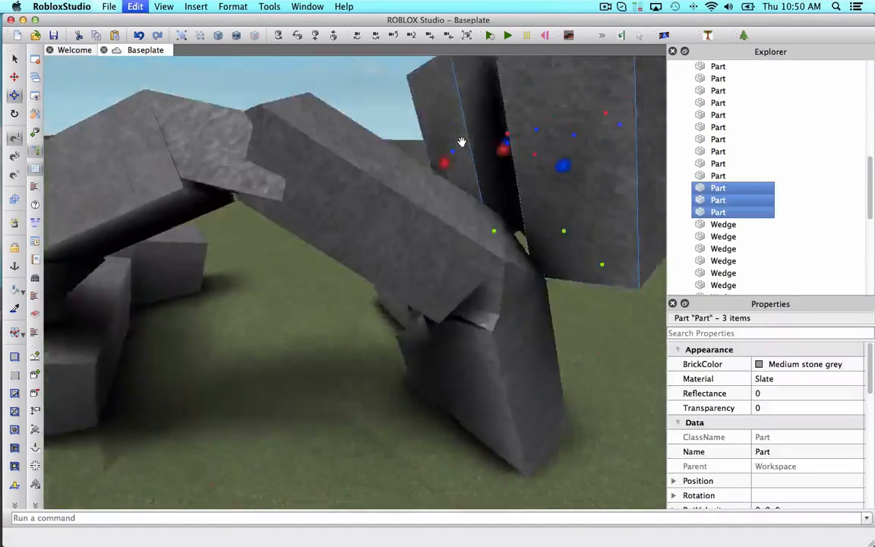
pyautogui.moveTo(462, 140); pyautogui.dragTo(449, 140, button='right')
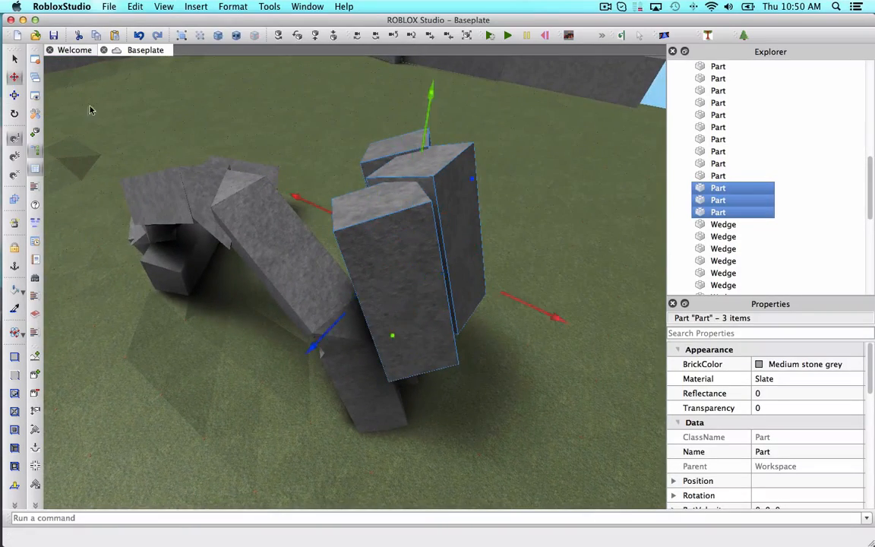
# Move the copied group of blocks to the foot of the arch pillar.
pyautogui.moveTo(89, 110); pyautogui.dragTo(203, 335, button='right')
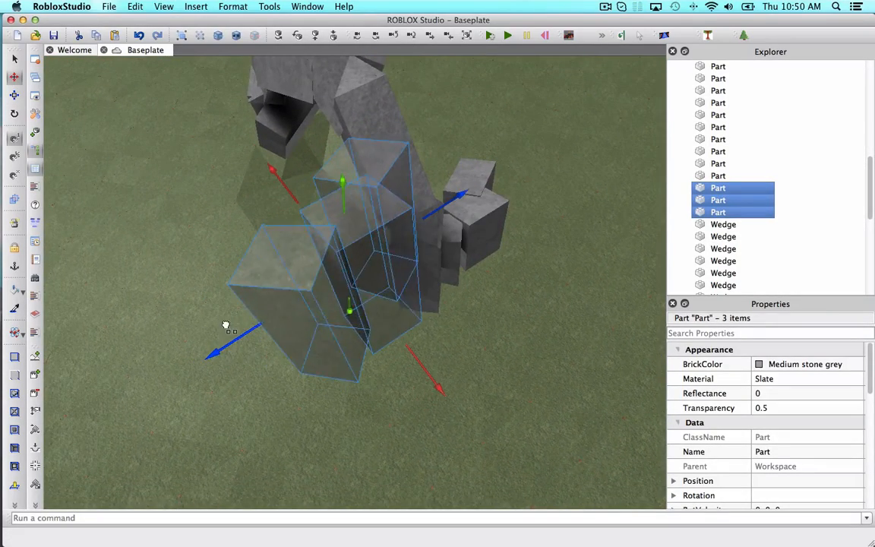
pyautogui.moveTo(225, 326); pyautogui.dragTo(226, 325)
pyautogui.moveTo(349, 312); pyautogui.dragTo(347, 354)
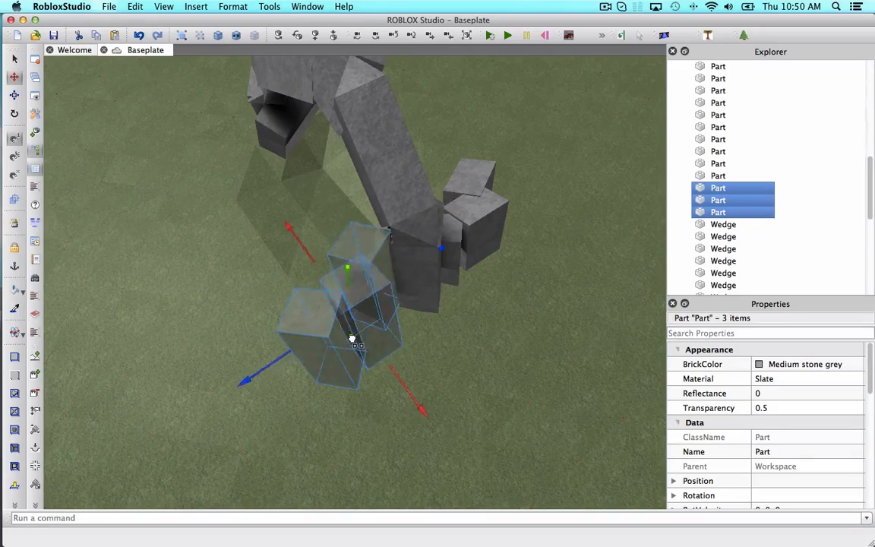
pyautogui.moveTo(367, 236); pyautogui.dragTo(368, 236)
pyautogui.moveTo(342, 224); pyautogui.dragTo(266, 136, button='right')
pyautogui.moveTo(395, 135); pyautogui.dragTo(416, 119)
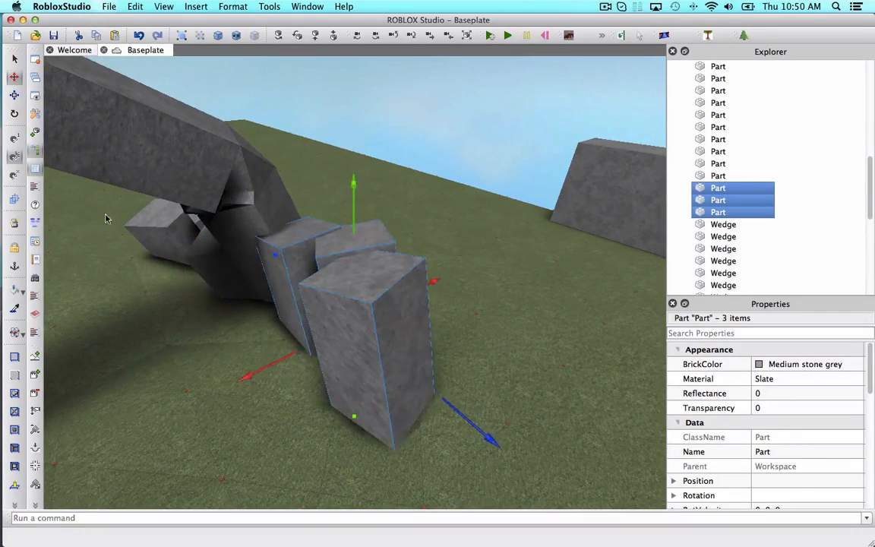
pyautogui.moveTo(427, 402); pyautogui.dragTo(467, 377, button='right')
pyautogui.moveTo(469, 377); pyautogui.dragTo(459, 410)
pyautogui.moveTo(564, 300); pyautogui.dragTo(568, 303, button='right')
pyautogui.scroll(5, 568, 303)
# Paste another copy of the block group near the arch's upper section and rotate it.
pyautogui.press('d')
pyautogui.click(345, 251)
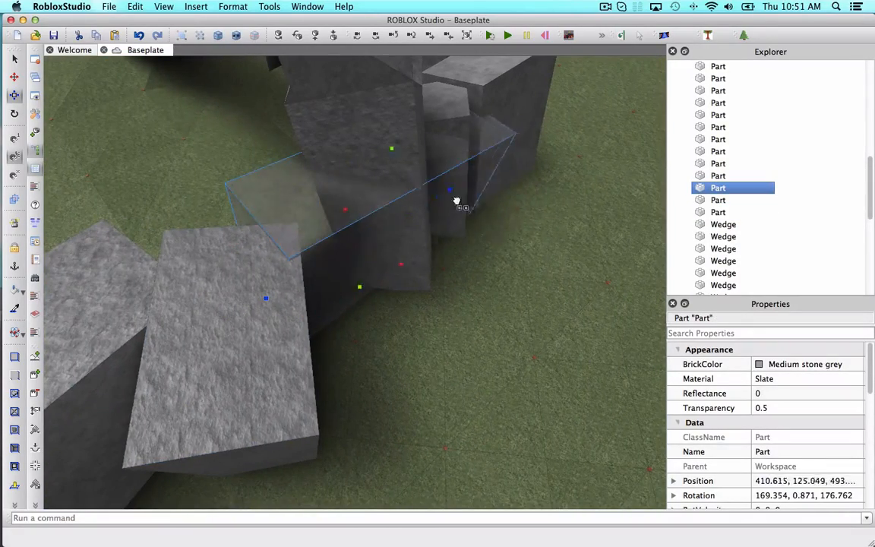
pyautogui.moveTo(322, 180); pyautogui.dragTo(322, 175)
pyautogui.click(462, 345)
pyautogui.moveTo(461, 345); pyautogui.dragTo(541, 257, button='right')
pyautogui.press('super+v')
pyautogui.click(14, 113)
pyautogui.moveTo(456, 258); pyautogui.dragTo(447, 264, button='right')
pyautogui.moveTo(466, 239); pyautogui.dragTo(235, 141)
pyautogui.moveTo(235, 140); pyautogui.dragTo(237, 135, button='right')
pyautogui.moveTo(258, 152); pyautogui.dragTo(238, 146)
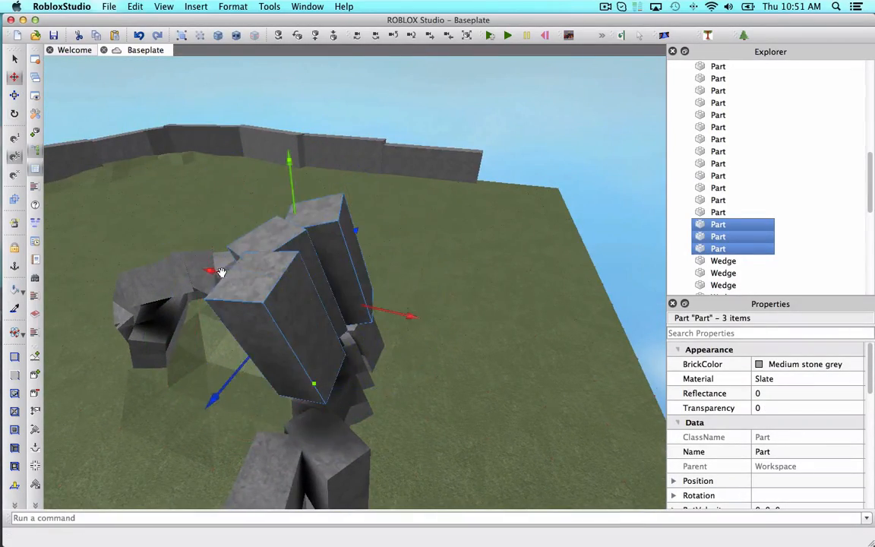
# Move and rotate the pasted blocks so they lie along the curve of the arch.
pyautogui.moveTo(221, 272); pyautogui.dragTo(76, 242)
pyautogui.press('a')
pyautogui.moveTo(209, 299); pyautogui.dragTo(194, 303, button='right')
pyautogui.moveTo(220, 228); pyautogui.dragTo(262, 355)
pyautogui.moveTo(176, 348); pyautogui.dragTo(170, 352)
pyautogui.scroll(5, 170, 352)
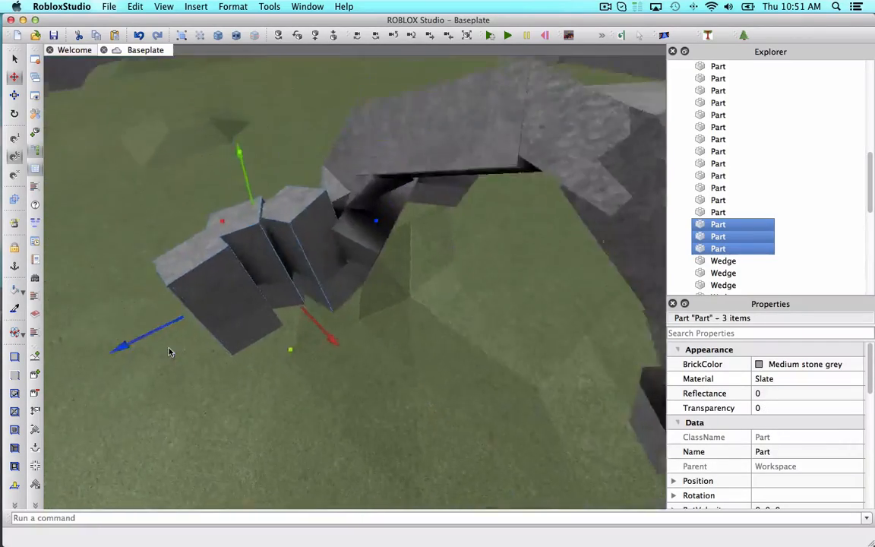
pyautogui.moveTo(259, 106); pyautogui.dragTo(264, 131)
pyautogui.moveTo(263, 137); pyautogui.dragTo(436, 127, button='right')
pyautogui.click(436, 127)
pyautogui.scroll(-5, 436, 128)
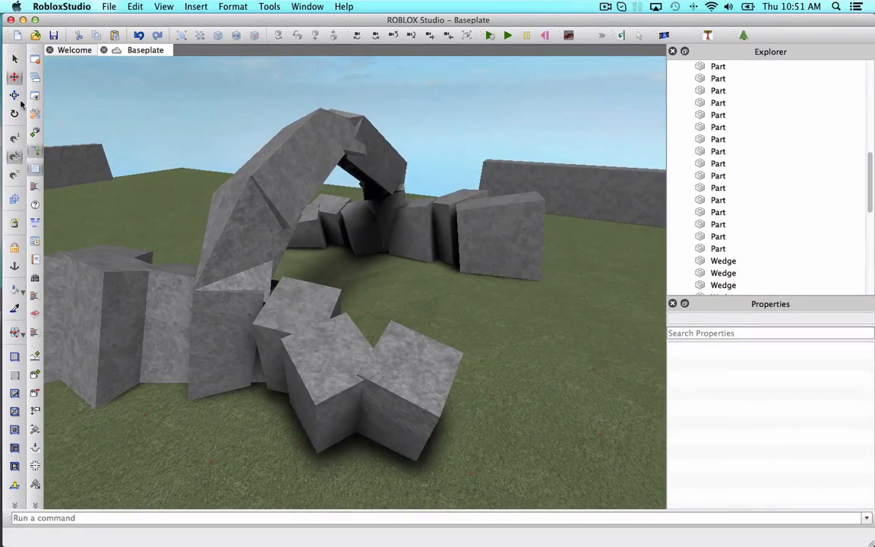
# Enlarge two of the foreground rubble blocks with the Resize tool.
pyautogui.click(15, 95)
pyautogui.click(271, 332)
pyautogui.click(389, 367)
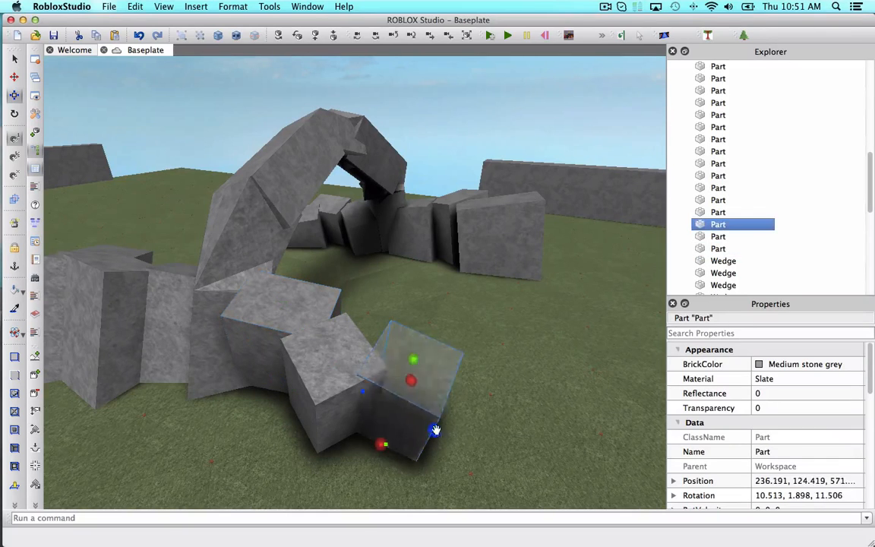
pyautogui.moveTo(435, 430); pyautogui.dragTo(478, 451)
pyautogui.click(336, 402)
pyautogui.moveTo(353, 434); pyautogui.dragTo(369, 462)
pyautogui.click(435, 181)
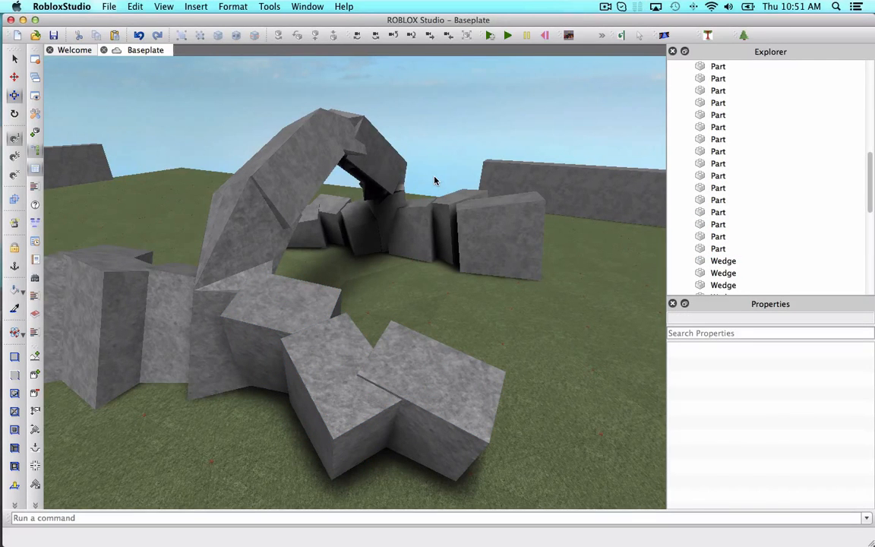
# Open the gap-fill plugin panel.
pyautogui.scroll(5, 435, 181)
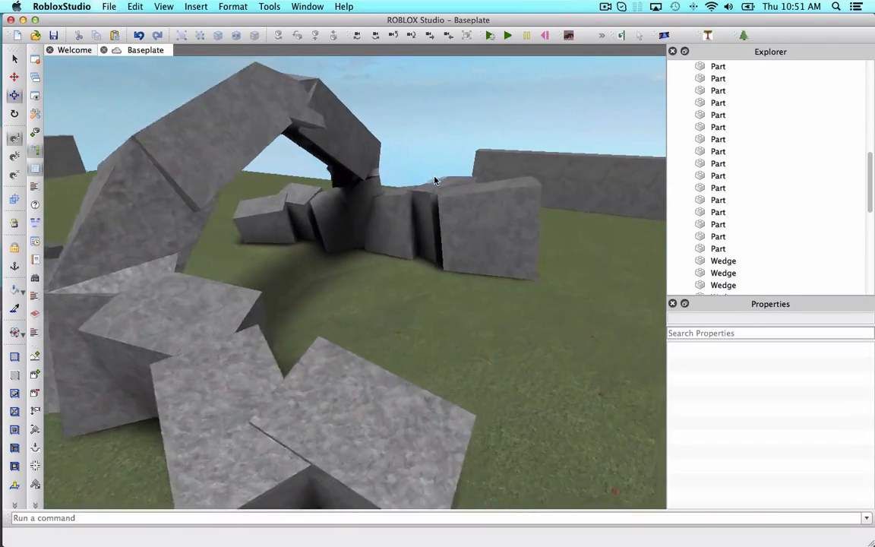
pyautogui.press('w')
pyautogui.moveTo(379, 194); pyautogui.dragTo(379, 196, button='right')
pyautogui.press('s')
pyautogui.press('w')
pyautogui.press('w')
pyautogui.press('s')
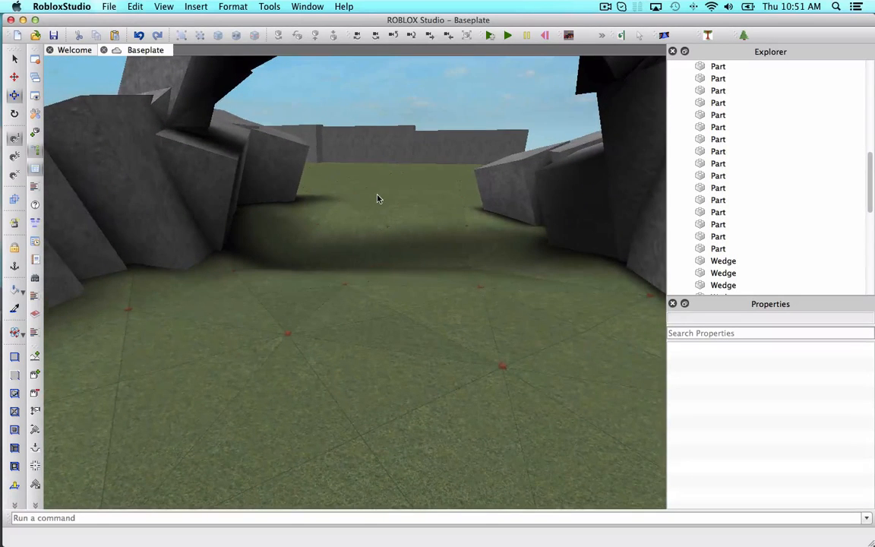
pyautogui.click(666, 36)
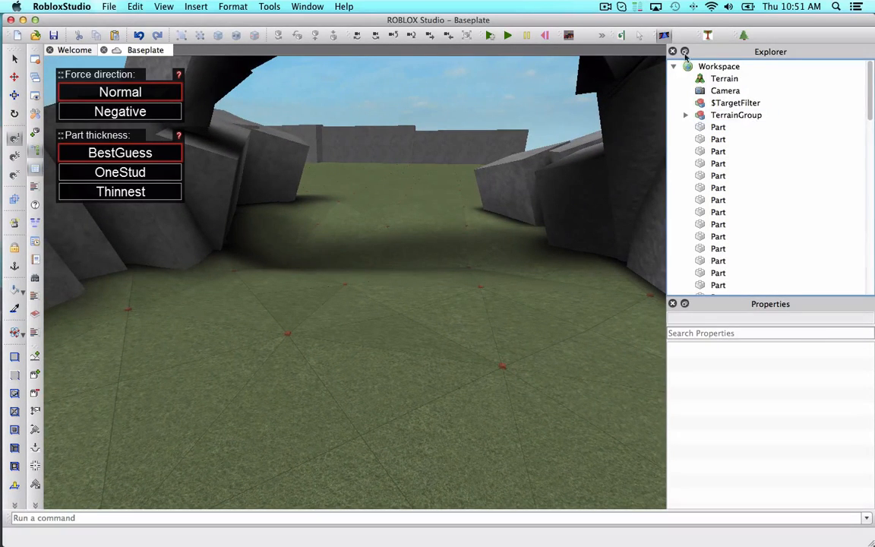
# Open the Terraingle plugin, load the existing TerrainGroup for vertex editing, and switch to the lowering brush.
pyautogui.click(708, 36)
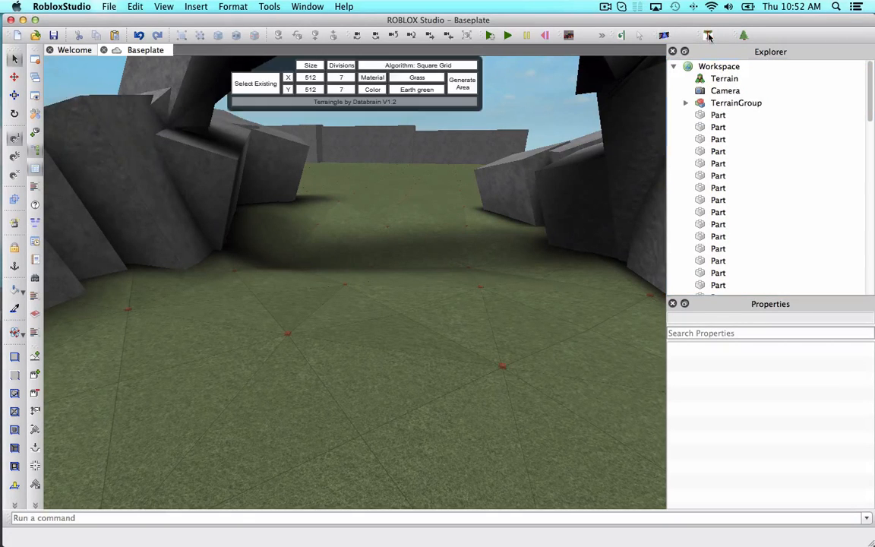
pyautogui.click(735, 105)
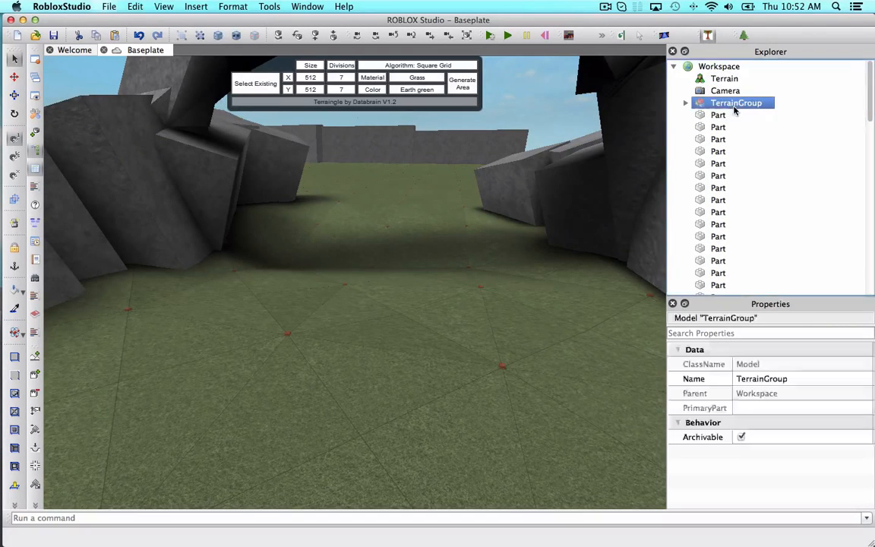
pyautogui.click(265, 82)
pyautogui.moveTo(369, 254); pyautogui.dragTo(376, 246, button='right')
pyautogui.click(409, 77)
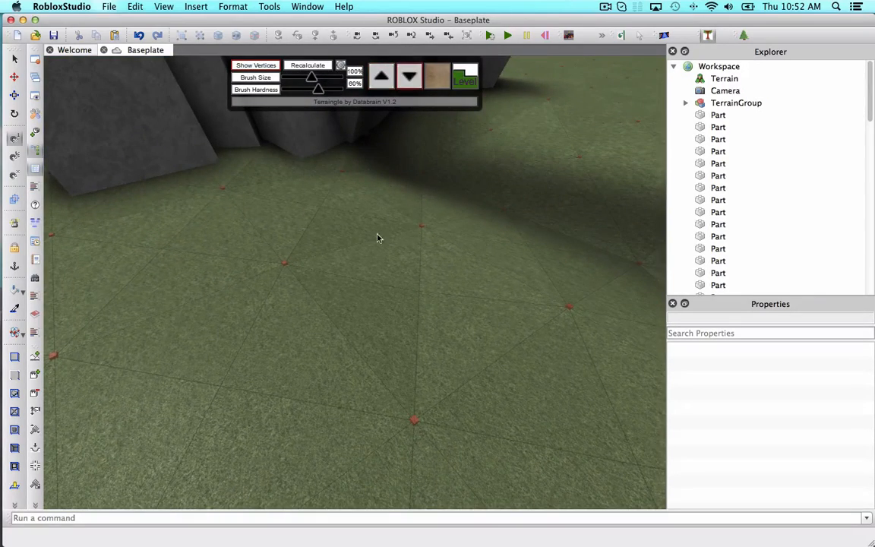
pyautogui.click(354, 247)
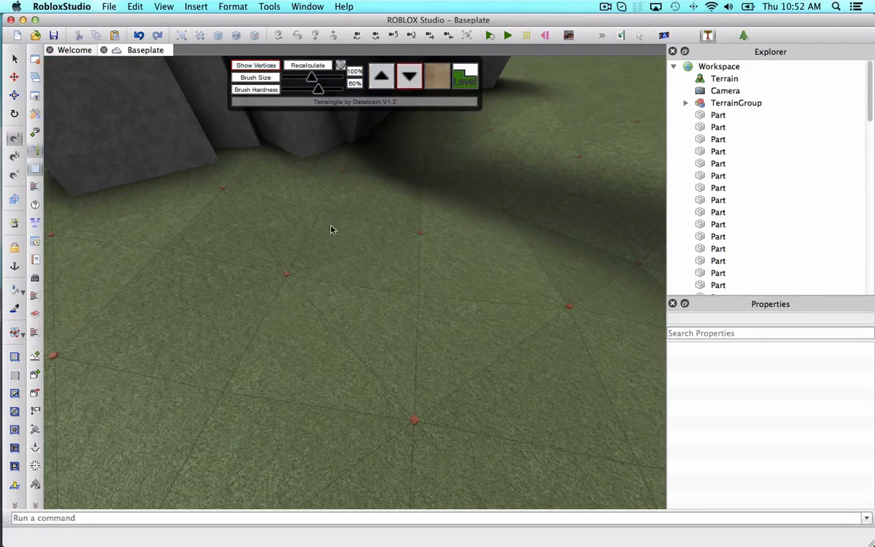
pyautogui.click(566, 311)
# Duplicate one of the rubble blocks near the arch and move the copy out onto the open terrain.
pyautogui.moveTo(422, 234); pyautogui.dragTo(450, 218, button='right')
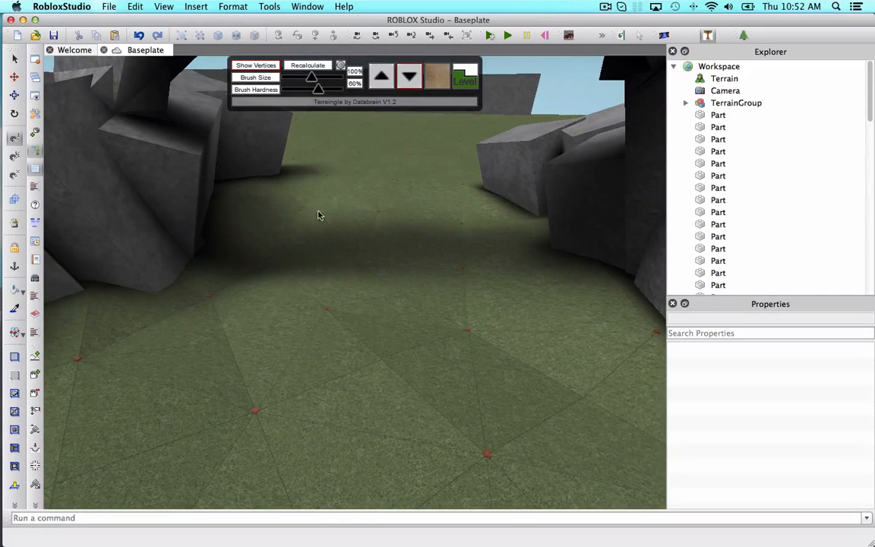
pyautogui.scroll(-5, 439, 234)
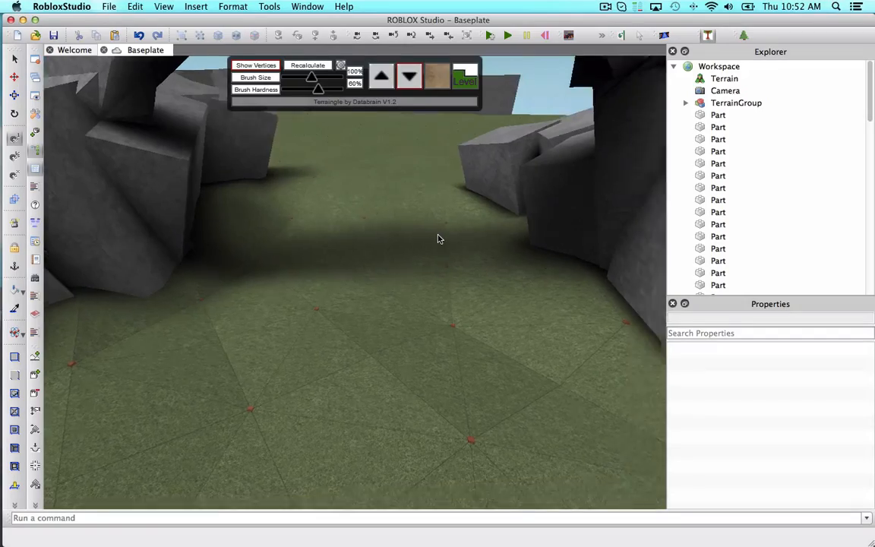
pyautogui.moveTo(533, 304); pyautogui.dragTo(532, 305, button='right')
pyautogui.press('w')
pyautogui.press('w')
pyautogui.press('w')
pyautogui.moveTo(506, 273); pyautogui.dragTo(508, 274, button='right')
pyautogui.moveTo(511, 228); pyautogui.dragTo(494, 236, button='right')
pyautogui.press('w')
pyautogui.press('s')
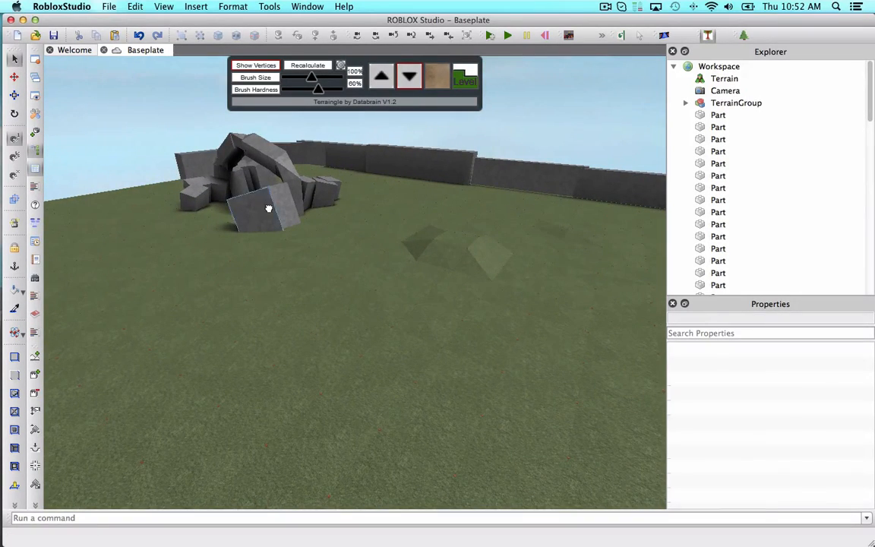
pyautogui.click(268, 208)
pyautogui.press('super+d')
pyautogui.moveTo(356, 216); pyautogui.dragTo(355, 217, button='right')
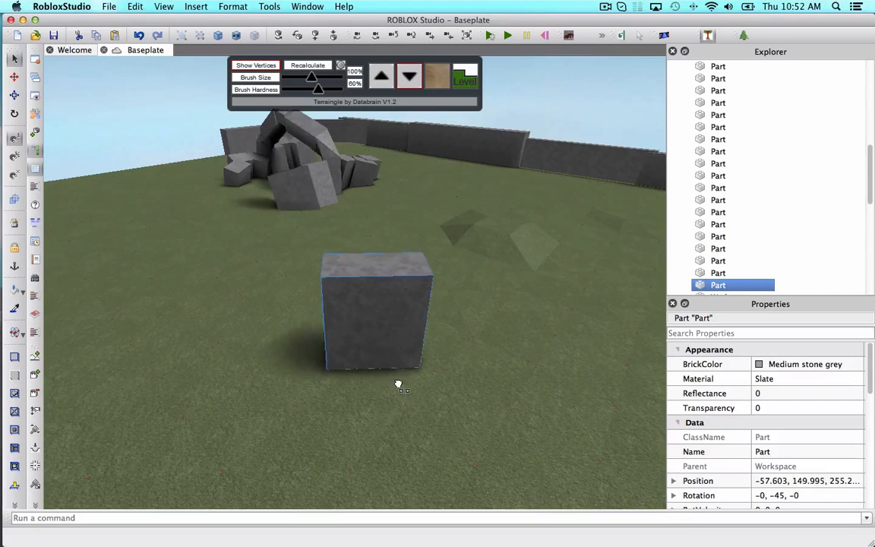
pyautogui.moveTo(342, 354); pyautogui.dragTo(307, 353)
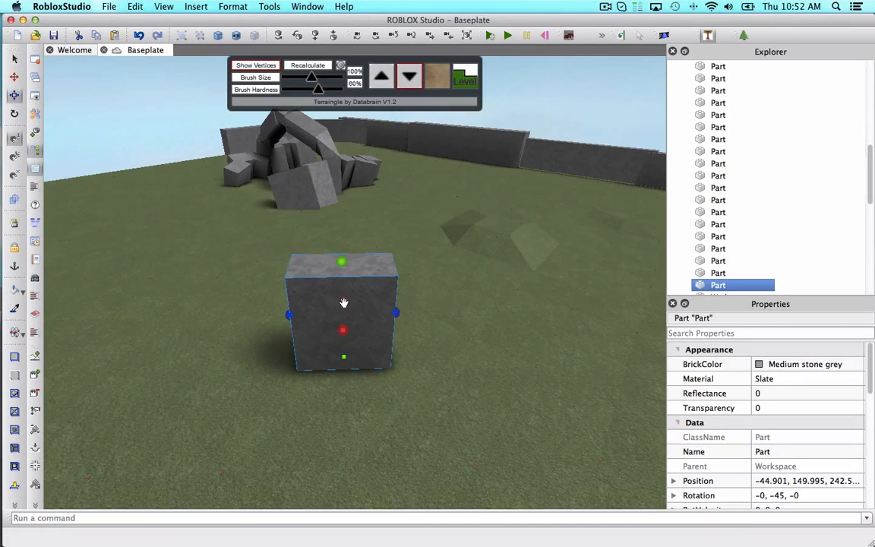
# Resize the copied block taller with the Resize tool handles and shift it into position.
pyautogui.scroll(5, 361, 313)
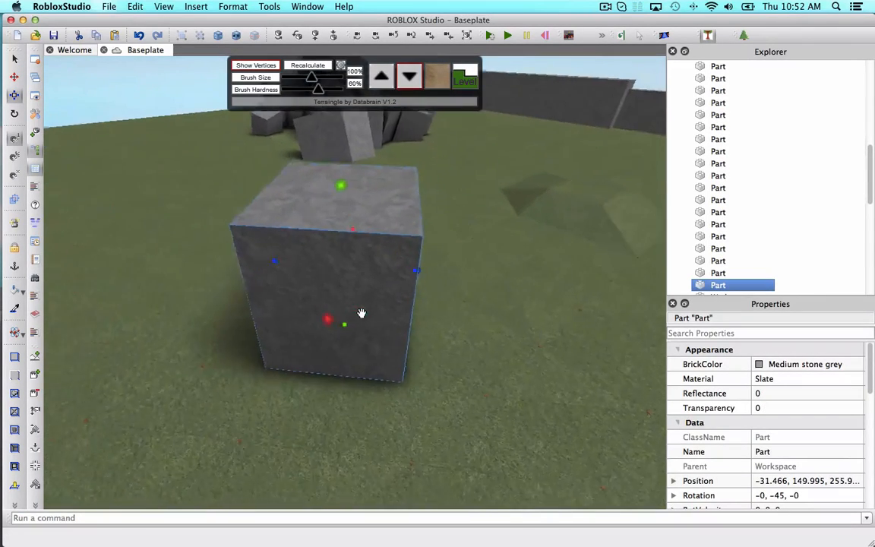
pyautogui.moveTo(326, 331); pyautogui.dragTo(315, 286)
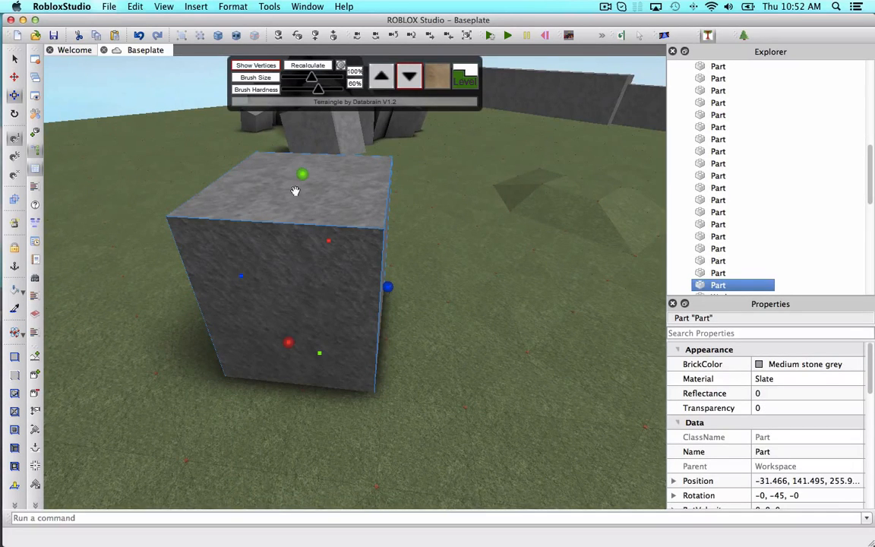
pyautogui.moveTo(301, 178); pyautogui.dragTo(307, 222)
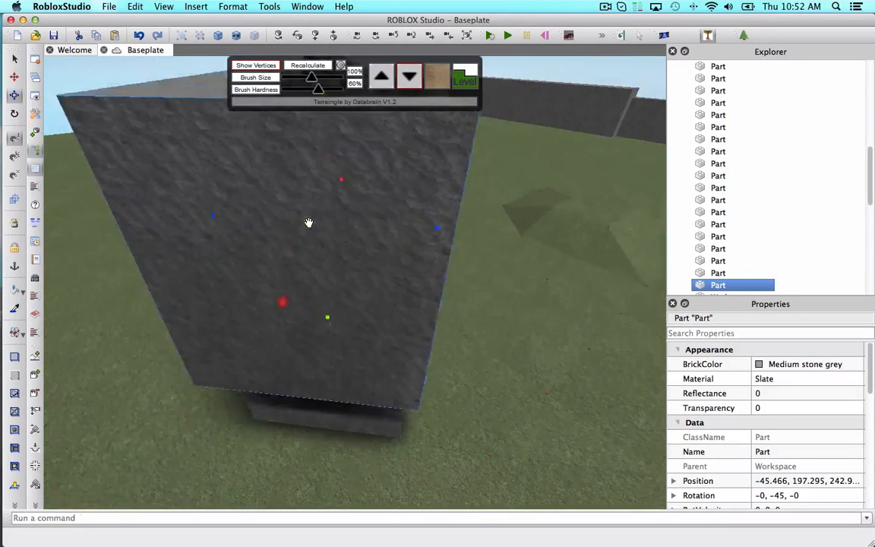
pyautogui.moveTo(356, 227); pyautogui.dragTo(287, 338, button='right')
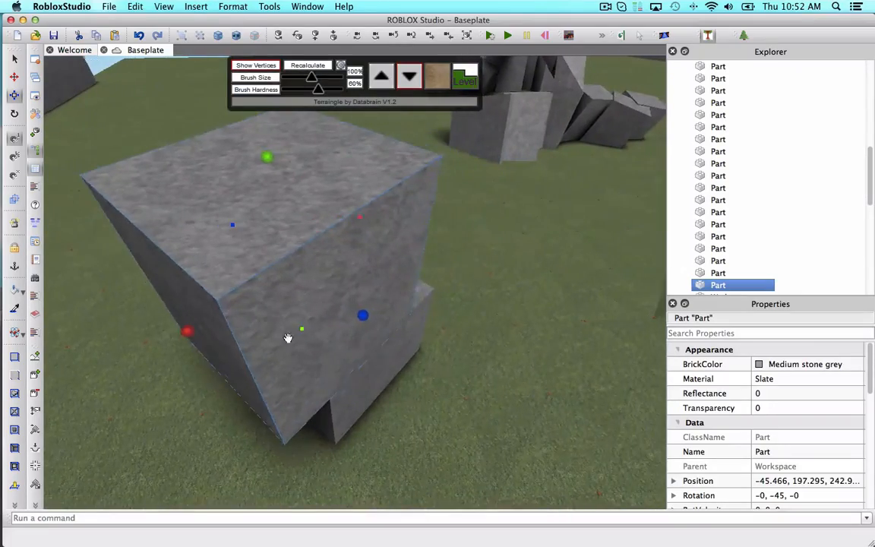
pyautogui.moveTo(287, 338); pyautogui.dragTo(335, 366)
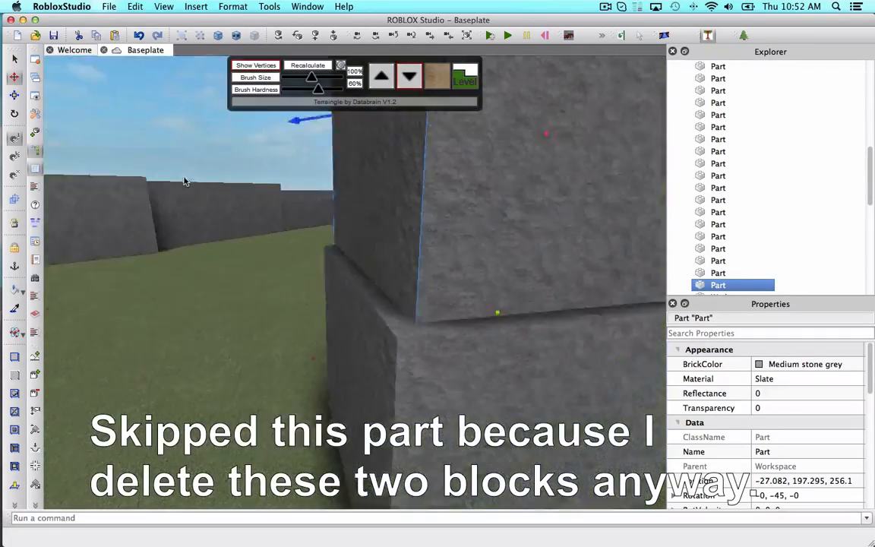
# Adjust the copied block's Position values and check its Slate material in the properties.
pyautogui.moveTo(184, 181); pyautogui.dragTo(318, 211, button='right')
pyautogui.moveTo(318, 212); pyautogui.dragTo(433, 325)
pyautogui.click(14, 95)
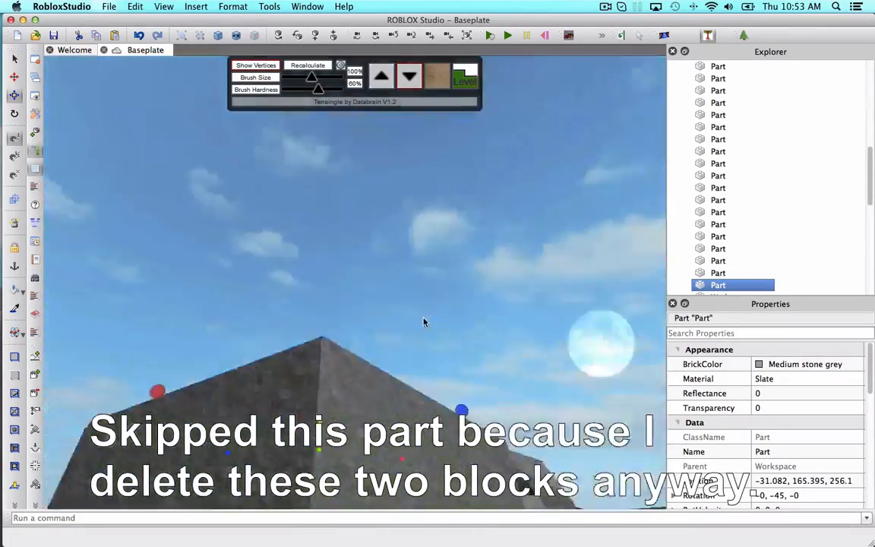
pyautogui.click(483, 297)
pyautogui.click(674, 481)
pyautogui.scroll(-3, 808, 438)
pyautogui.click(797, 408)
pyautogui.click(406, 194)
pyautogui.click(798, 437)
pyautogui.click(497, 171)
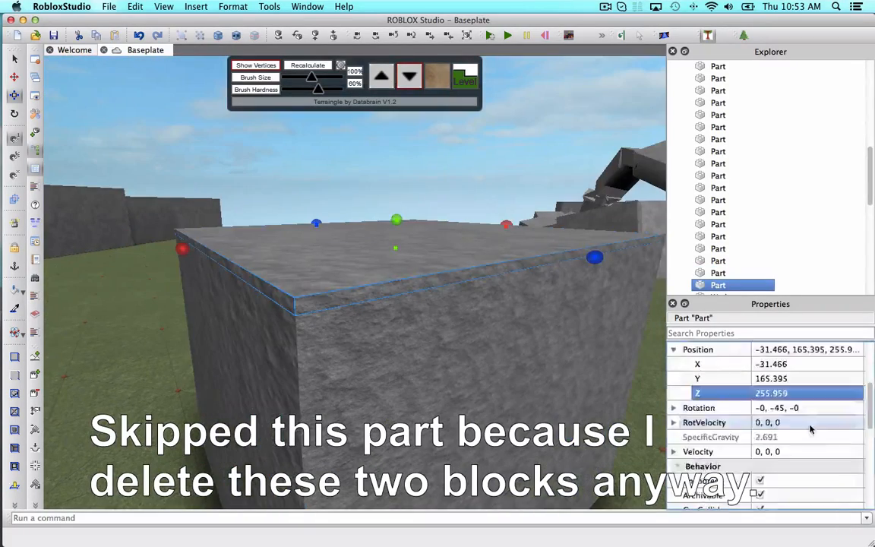
pyautogui.scroll(-10, 811, 427)
pyautogui.click(807, 423)
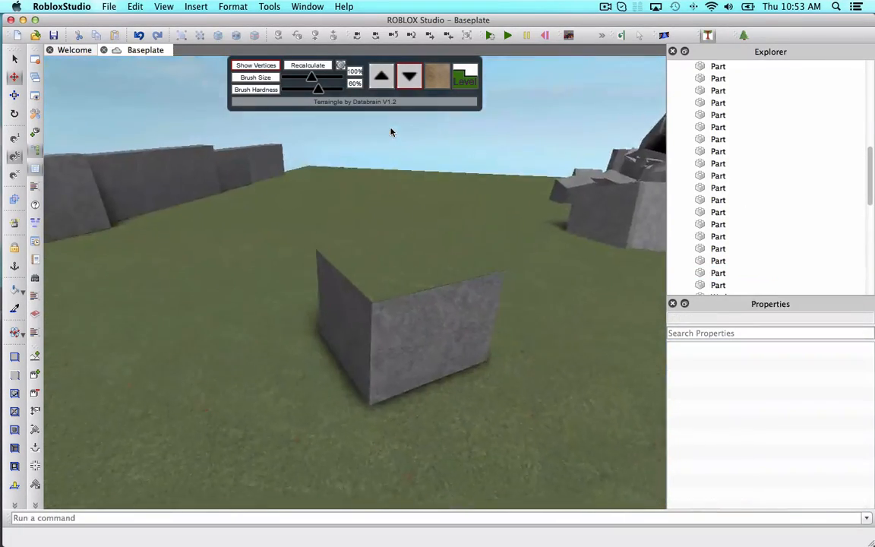
pyautogui.moveTo(390, 133); pyautogui.dragTo(375, 143, button='right')
pyautogui.press('a')
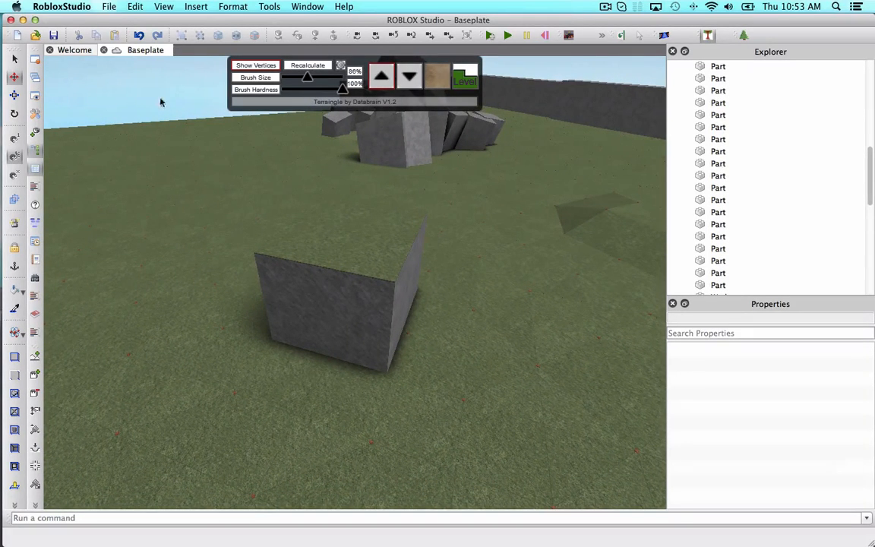
# Reopen Terraingle on the TerrainGroup and raise terrain vertices up against the slanted slab with the raise brush.
pyautogui.press('a')
pyautogui.press('w')
pyautogui.moveTo(376, 145)
pyautogui.mouseDown(button='right')
pyautogui.moveTo(367, 165)
pyautogui.moveTo(375, 156)
pyautogui.mouseUp(button='right')
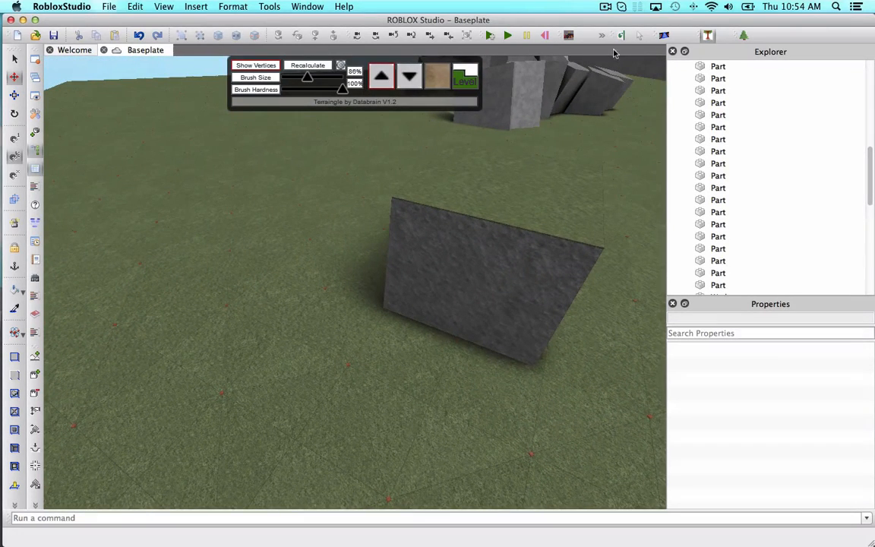
pyautogui.click(706, 35)
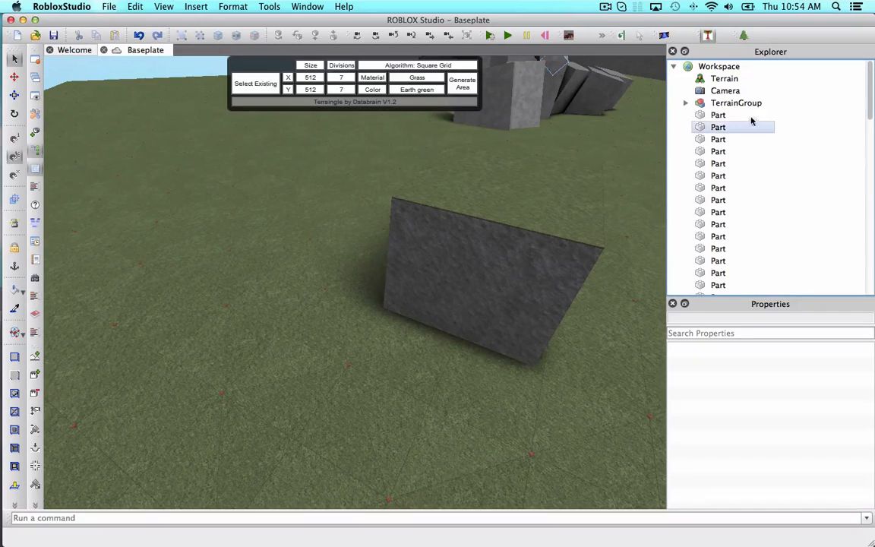
pyautogui.click(749, 105)
pyautogui.click(260, 84)
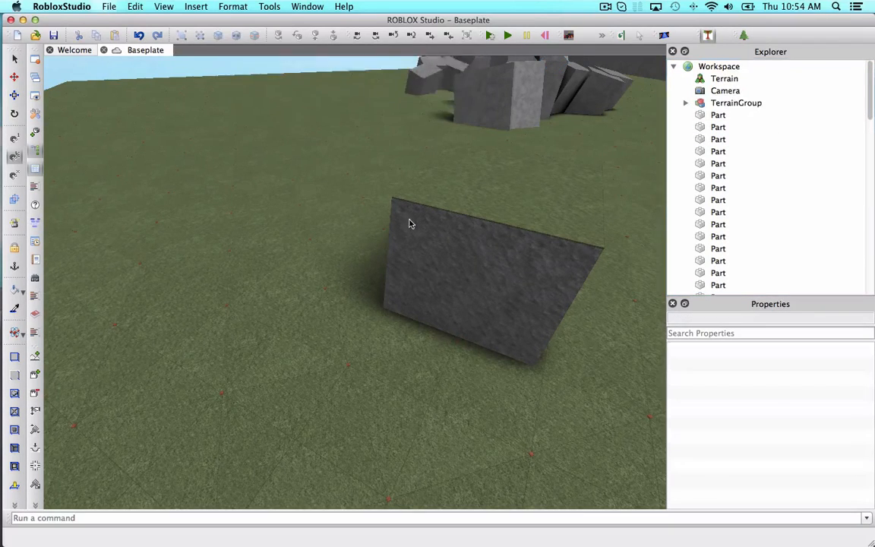
pyautogui.moveTo(410, 219); pyautogui.dragTo(410, 220, button='right')
pyautogui.press('w')
pyautogui.press('a')
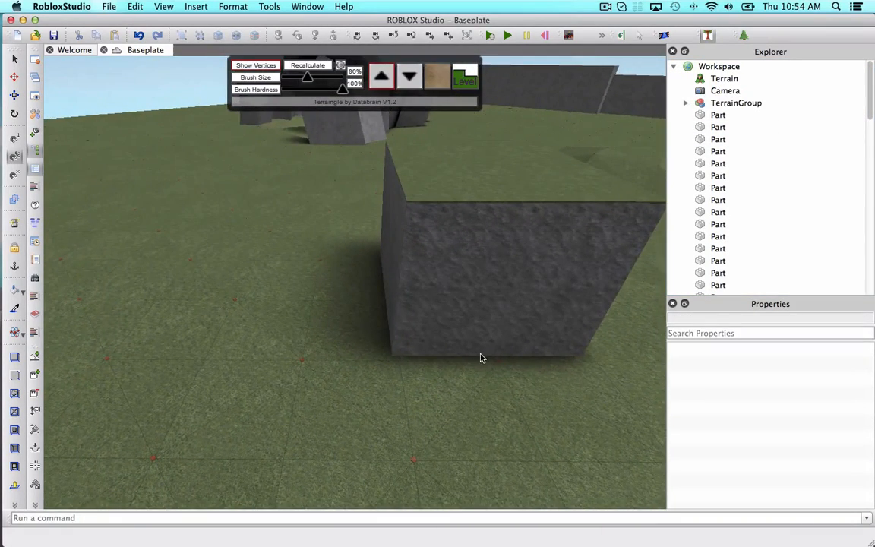
pyautogui.moveTo(499, 369); pyautogui.dragTo(550, 217)
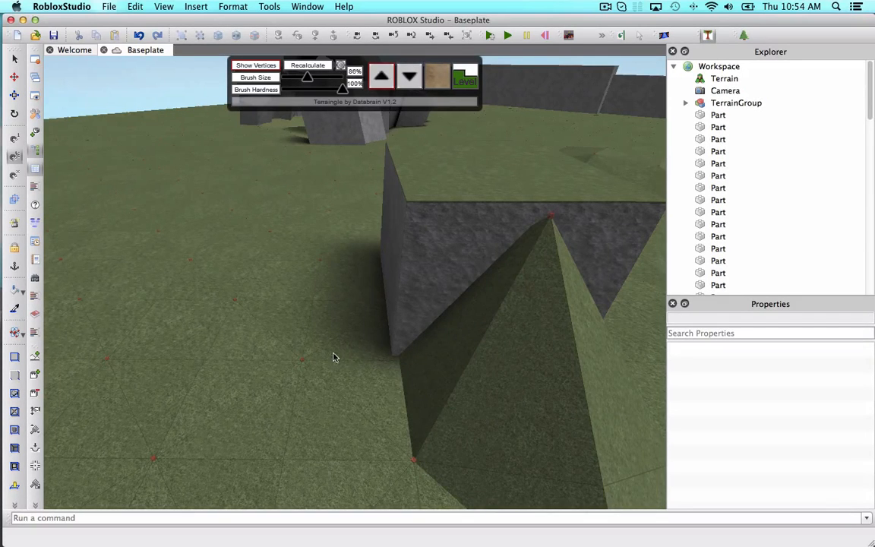
pyautogui.moveTo(333, 357); pyautogui.dragTo(393, 337)
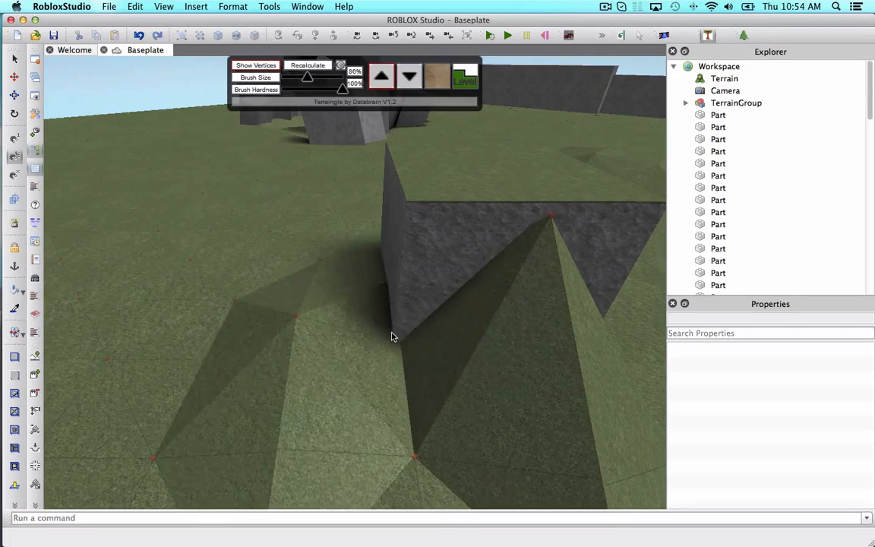
# Raise more terrain vertices around the slab to build a grassy mound along its side.
pyautogui.press('w')
pyautogui.moveTo(353, 317); pyautogui.dragTo(350, 313, button='right')
pyautogui.scroll(-5, 350, 313)
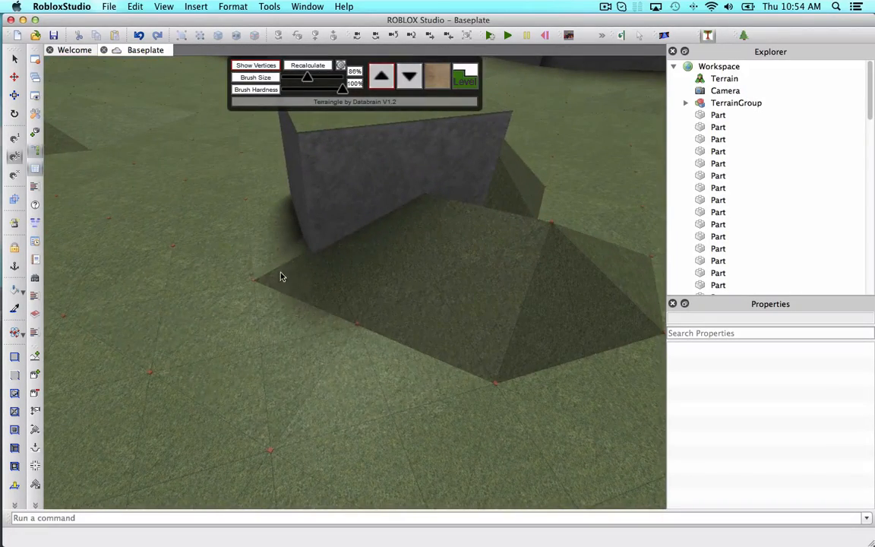
pyautogui.moveTo(281, 276)
pyautogui.mouseDown()
pyautogui.moveTo(270, 266)
pyautogui.moveTo(272, 238)
pyautogui.mouseUp()
pyautogui.click(275, 196)
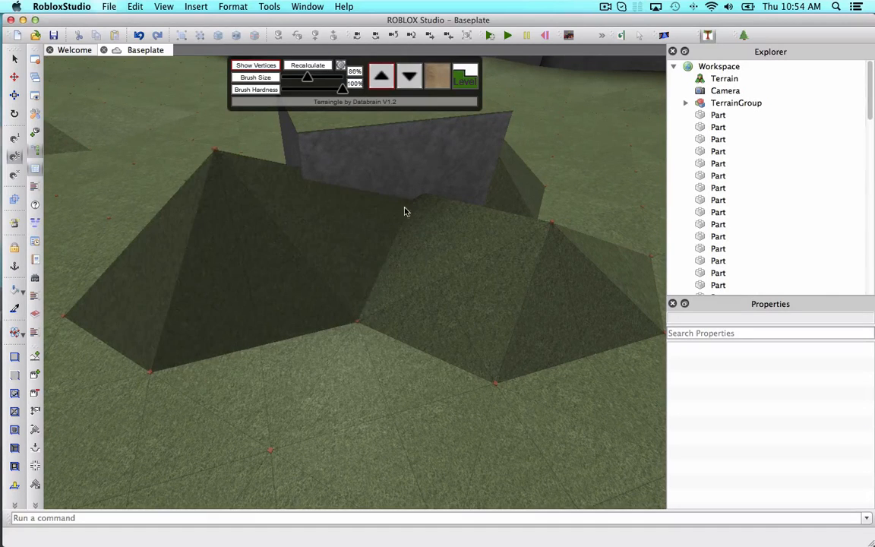
pyautogui.click(551, 229)
pyautogui.moveTo(384, 220); pyautogui.dragTo(384, 219, button='right')
pyautogui.scroll(3, 384, 219)
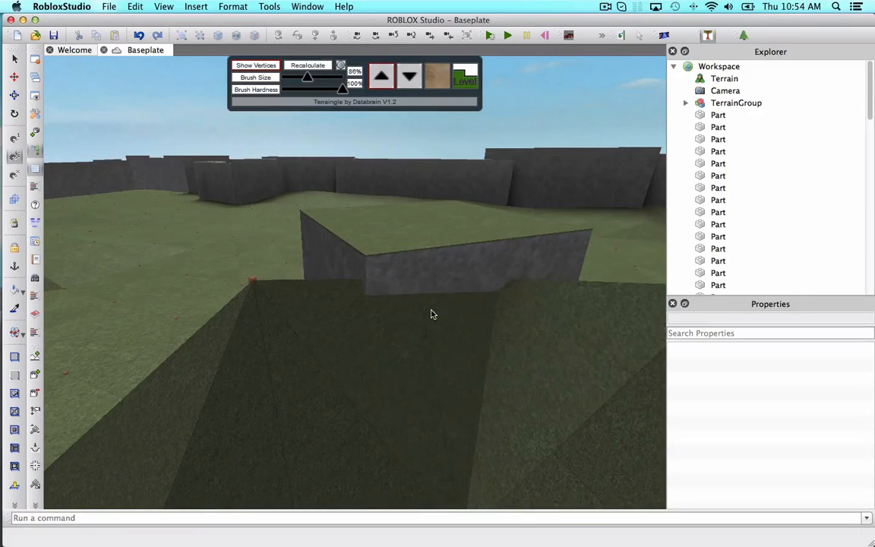
pyautogui.moveTo(425, 303); pyautogui.dragTo(425, 302, button='right')
pyautogui.click(379, 286)
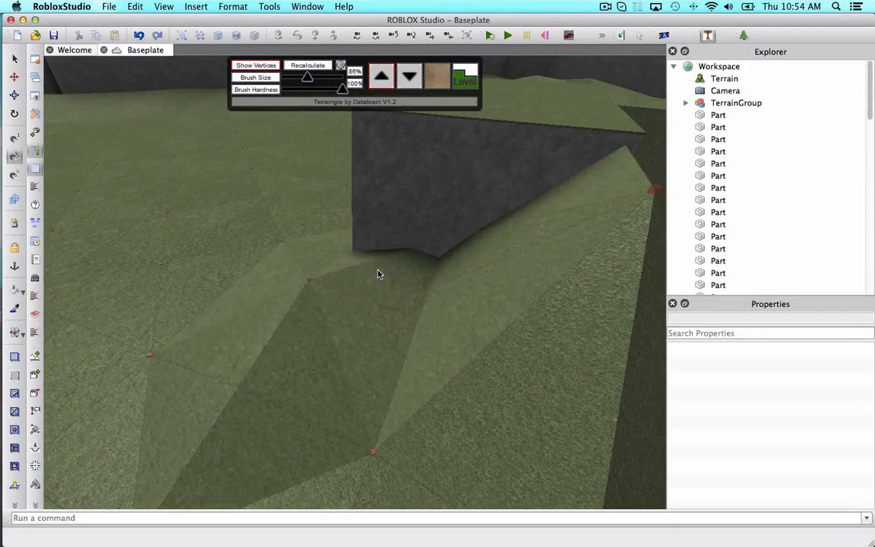
pyautogui.click(365, 256)
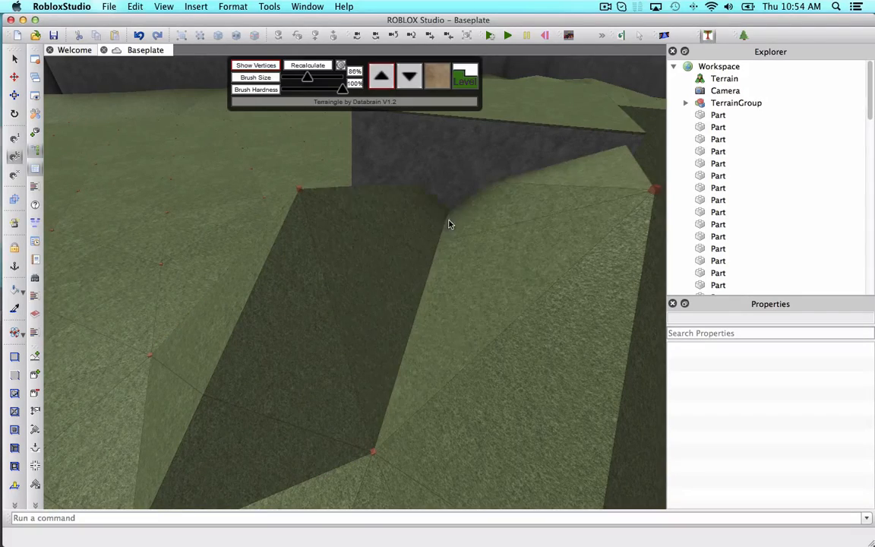
# Raise the remaining vertices in front of the slab so the mound slopes up over its base.
pyautogui.click(446, 195)
pyautogui.moveTo(447, 184); pyautogui.dragTo(447, 184, button='right')
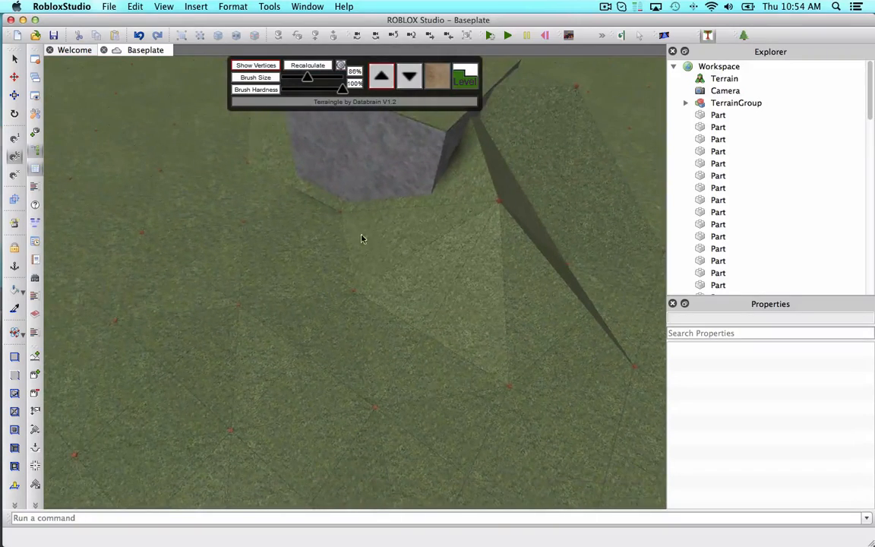
pyautogui.click(349, 211)
pyautogui.moveTo(342, 193); pyautogui.dragTo(341, 194, button='right')
pyautogui.click(338, 208)
pyautogui.click(332, 214)
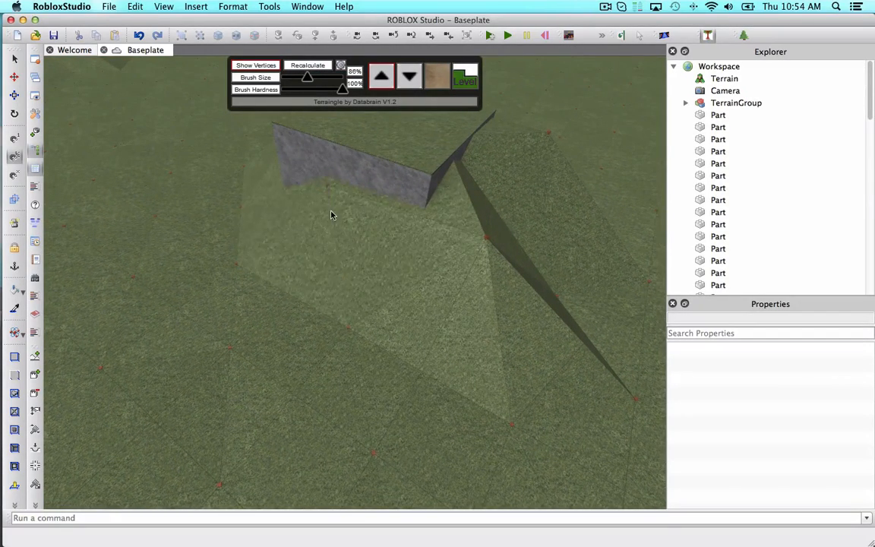
pyautogui.click(247, 195)
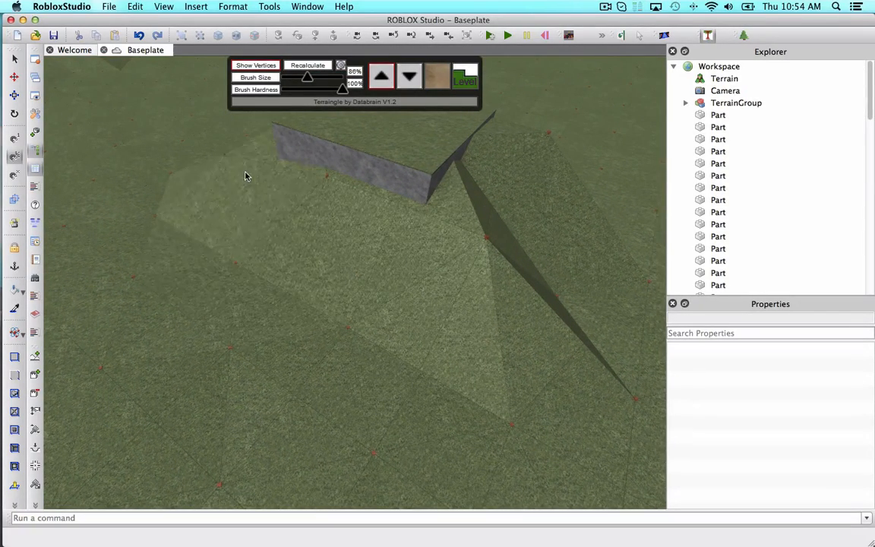
pyautogui.moveTo(247, 171); pyautogui.dragTo(248, 171, button='right')
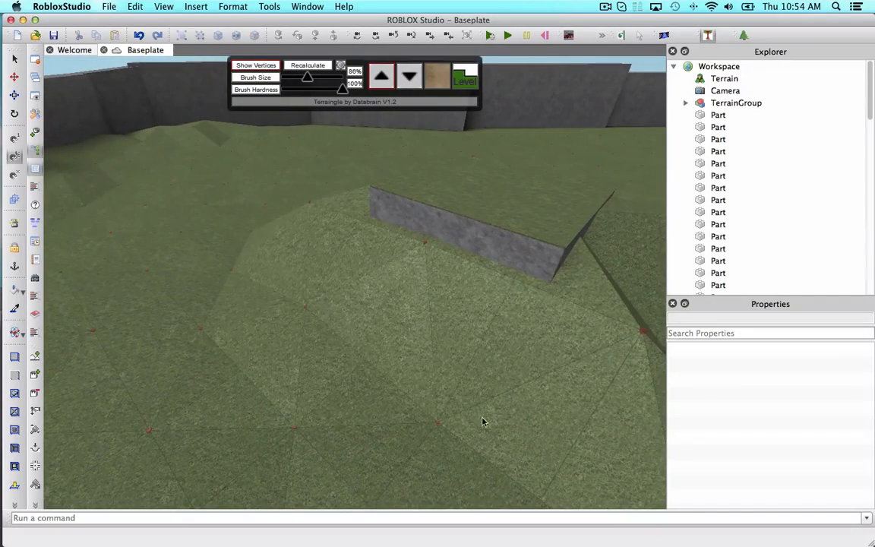
pyautogui.moveTo(483, 423); pyautogui.dragTo(362, 327, button='right')
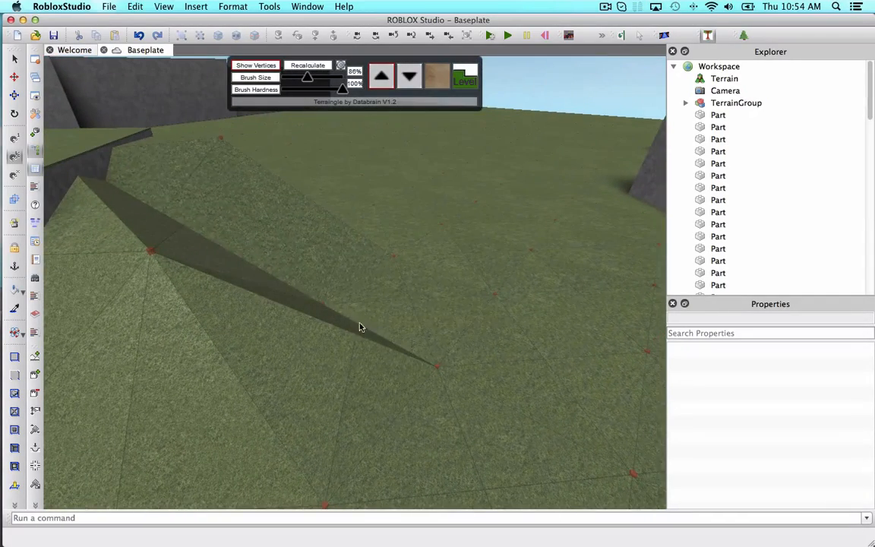
pyautogui.click(349, 307)
pyautogui.moveTo(347, 297); pyautogui.dragTo(287, 180, button='right')
pyautogui.click(286, 300)
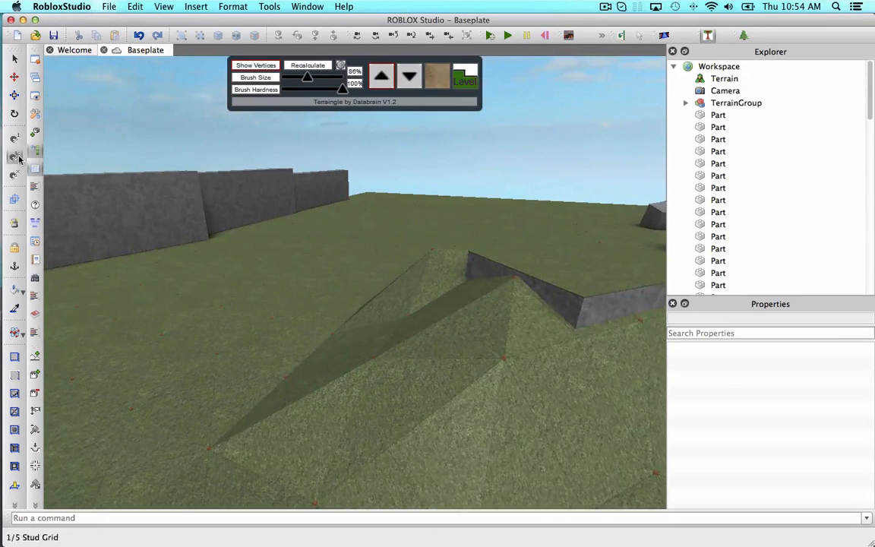
# Close Terraingle, choose Medium stone grey and the Slate material, and apply Slate to terrain triangles in front of the slanted slab.
pyautogui.click(709, 36)
pyautogui.click(21, 293)
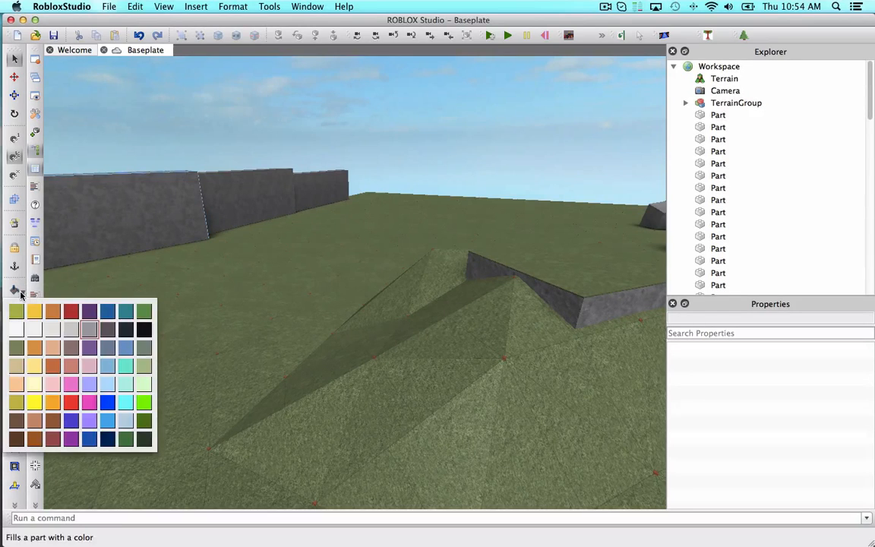
pyautogui.click(94, 330)
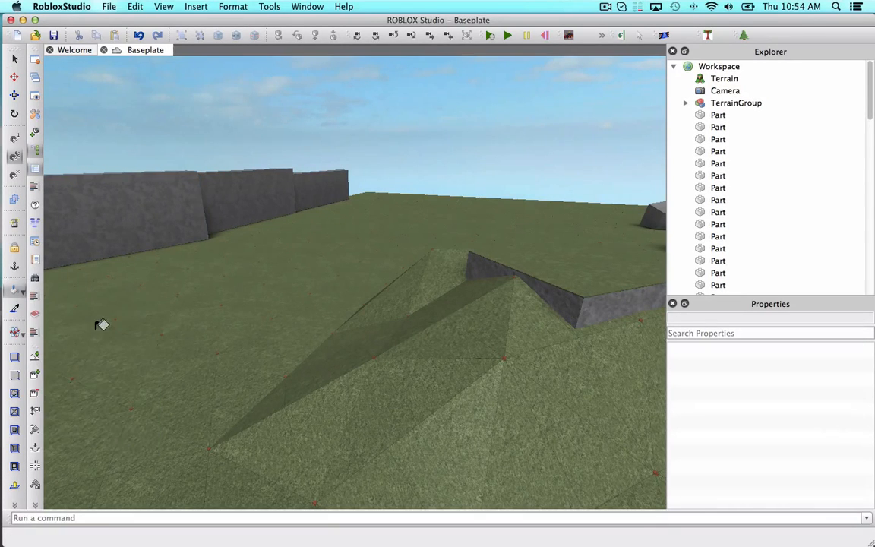
pyautogui.click(22, 334)
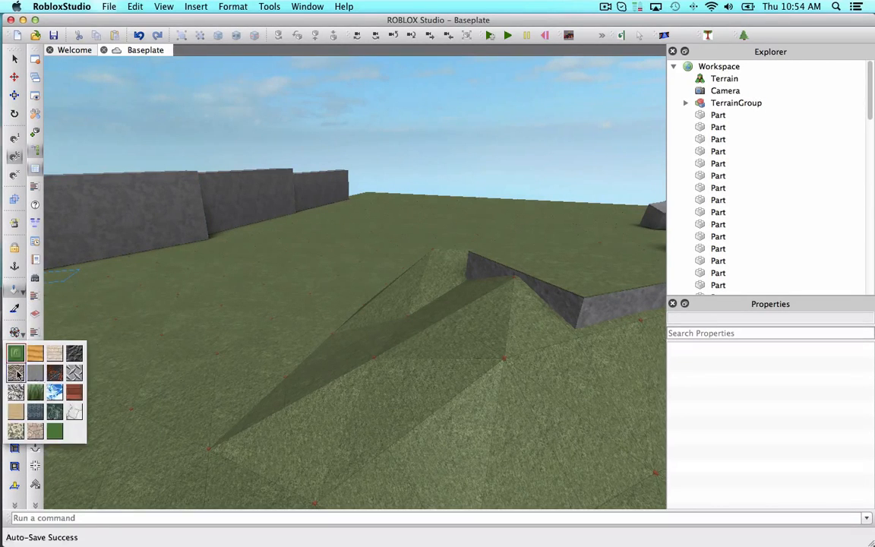
pyautogui.click(16, 372)
pyautogui.click(22, 335)
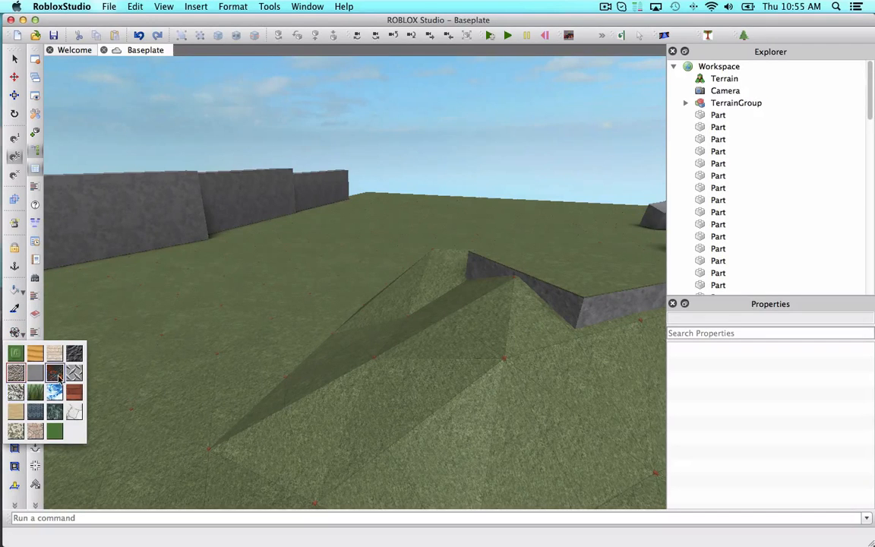
pyautogui.click(74, 360)
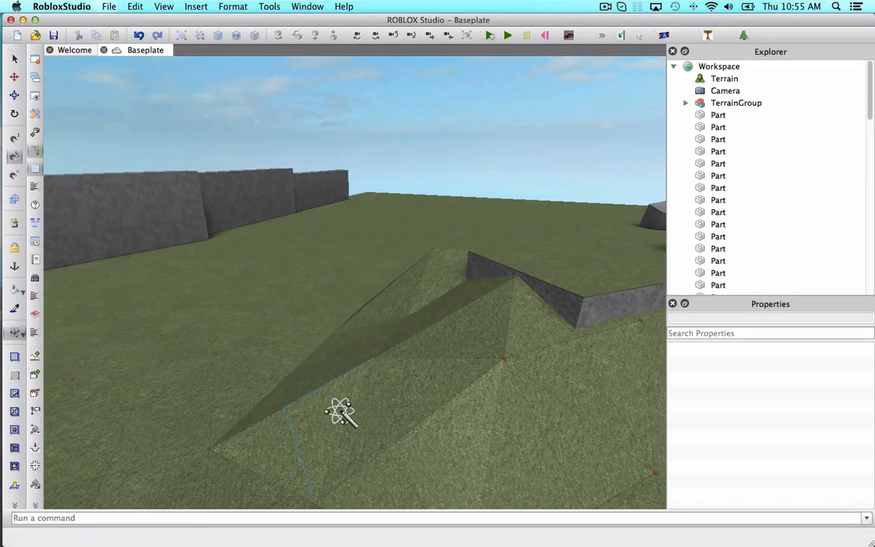
pyautogui.click(274, 439)
pyautogui.click(430, 434)
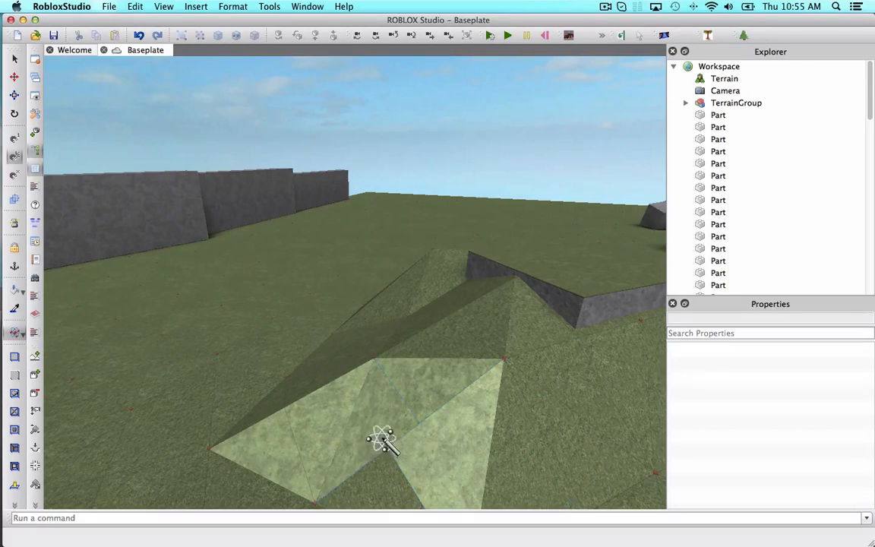
# Apply the Slate material to more terrain triangles around the front of the slab.
pyautogui.press('d')
pyautogui.click(468, 426)
pyautogui.click(462, 386)
pyautogui.moveTo(461, 383); pyautogui.dragTo(463, 384, button='right')
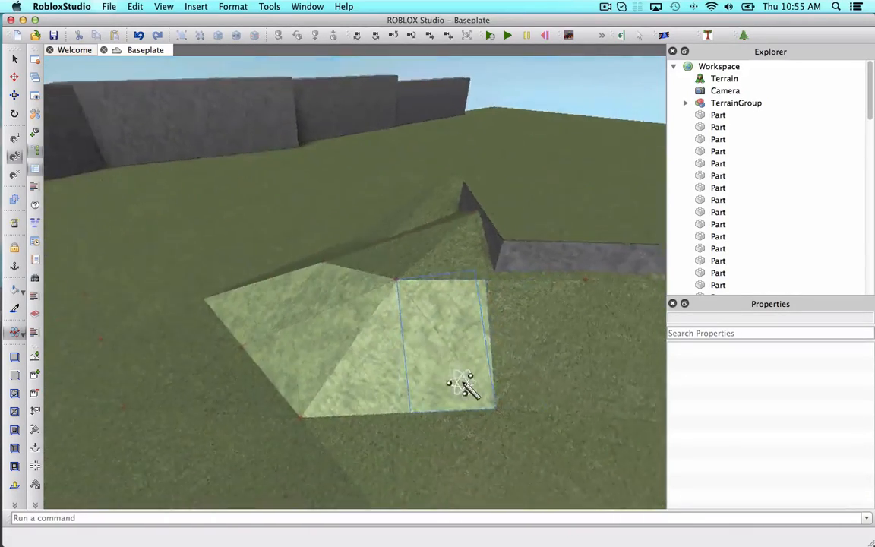
pyautogui.press('d')
pyautogui.click(474, 353)
pyautogui.press('d')
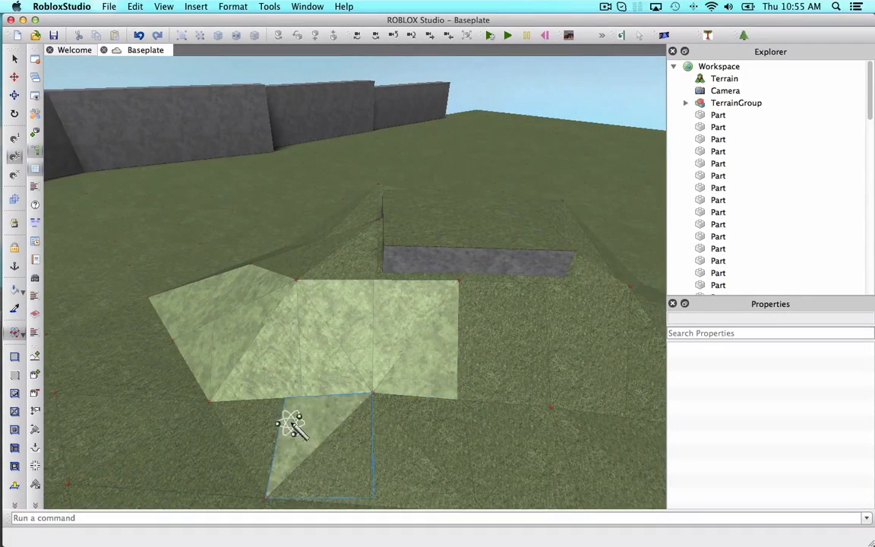
pyautogui.click(348, 431)
pyautogui.click(393, 434)
pyautogui.click(412, 434)
pyautogui.press('d')
pyautogui.click(477, 435)
pyautogui.click(460, 428)
pyautogui.click(438, 397)
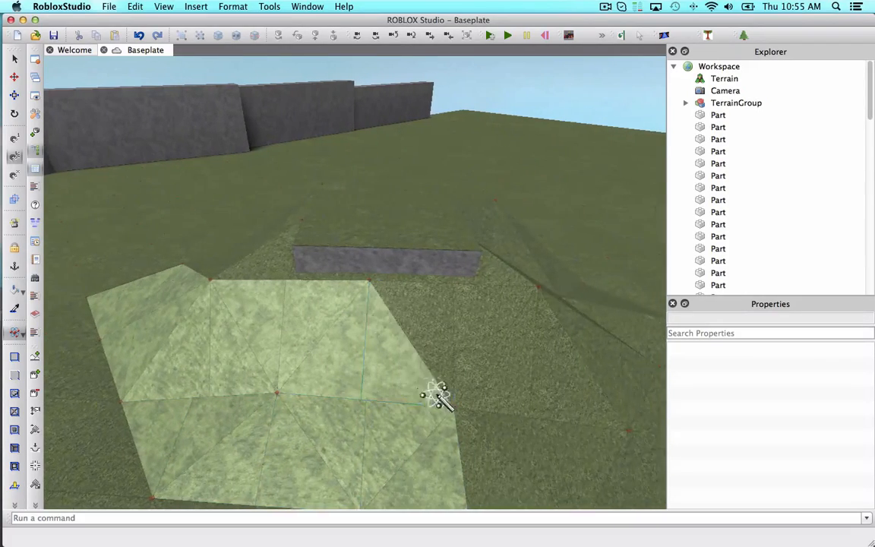
# Apply Slate to the terrain triangles running up to the slab's base.
pyautogui.press('d')
pyautogui.click(491, 332)
pyautogui.click(456, 404)
pyautogui.click(367, 454)
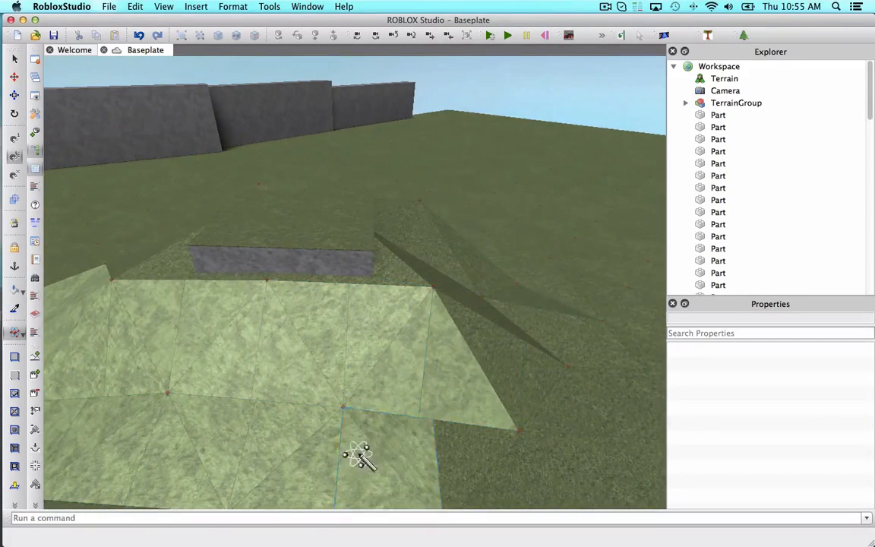
pyautogui.press('d')
pyautogui.click(370, 365)
pyautogui.moveTo(370, 364); pyautogui.dragTo(447, 307, button='right')
pyautogui.press('s')
pyautogui.press('d')
pyautogui.press('s')
pyautogui.click(446, 307)
pyautogui.press('w')
pyautogui.moveTo(437, 445); pyautogui.dragTo(495, 394, button='right')
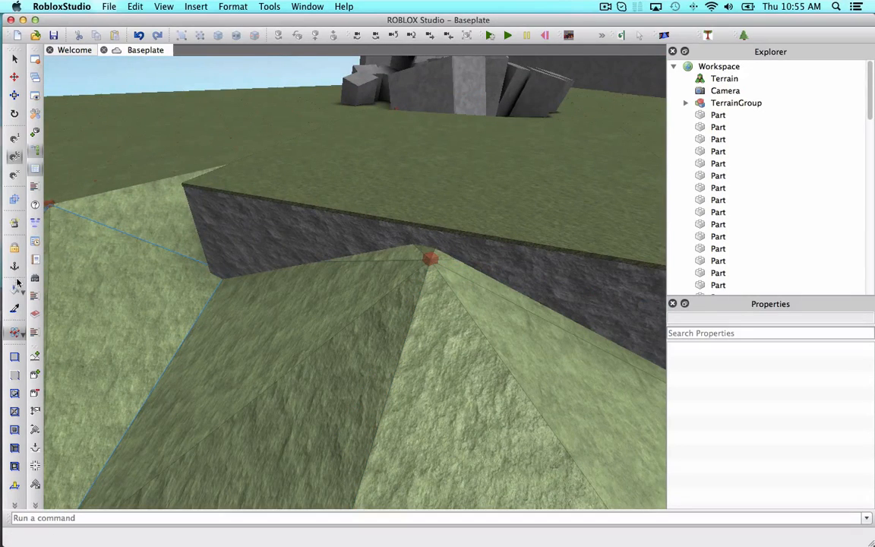
# Paint the slate terrain triangles beside the slab Medium stone grey.
pyautogui.click(63, 286)
pyautogui.click(215, 316)
pyautogui.click(338, 353)
pyautogui.press('s')
pyautogui.click(407, 364)
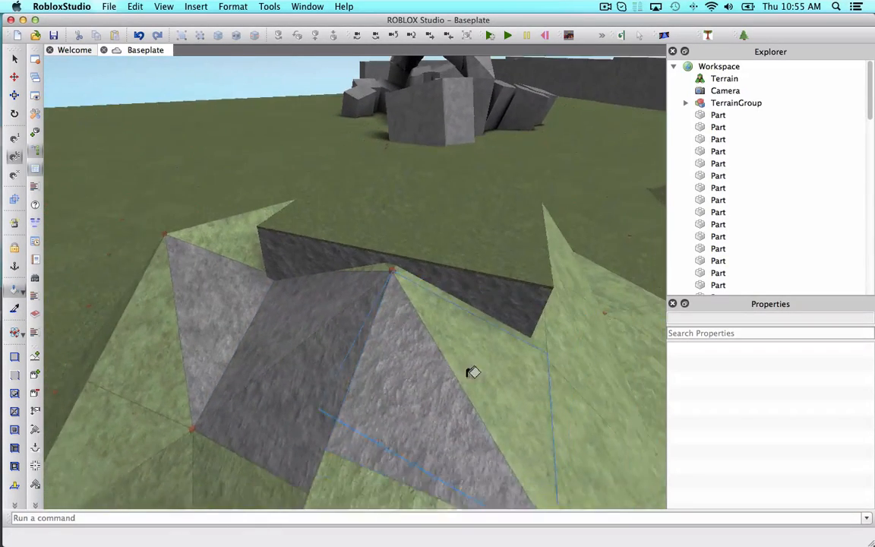
pyautogui.click(471, 369)
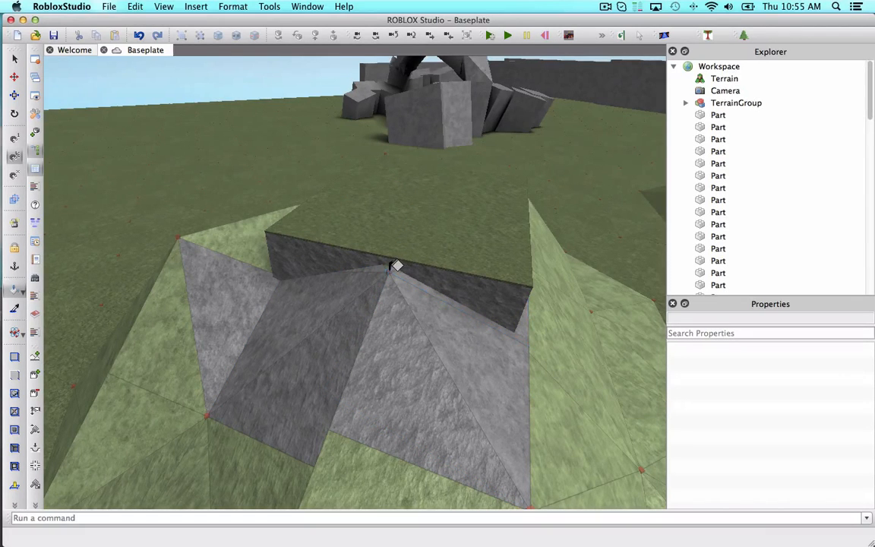
# Paint the terrain triangles along the slab's side Medium stone grey.
pyautogui.press('w')
pyautogui.moveTo(493, 335); pyautogui.dragTo(495, 334, button='right')
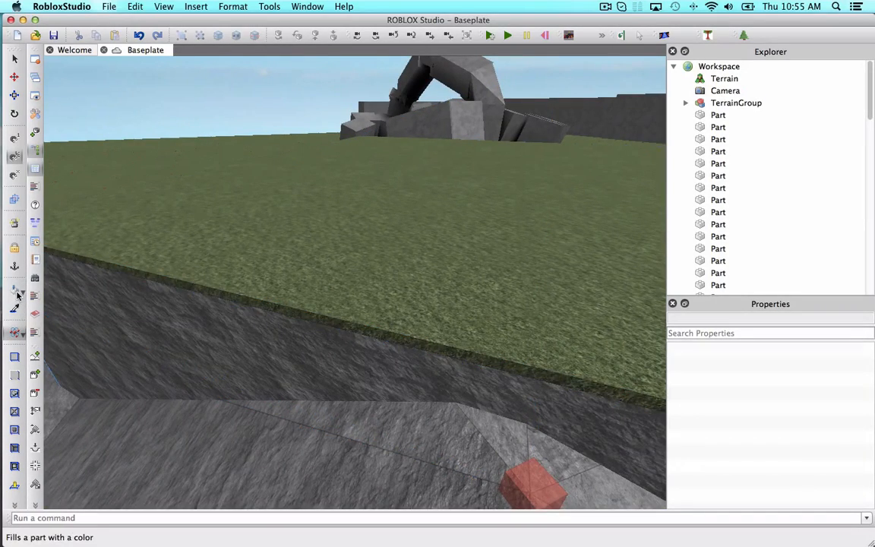
pyautogui.press('s')
pyautogui.moveTo(272, 241); pyautogui.dragTo(281, 250, button='right')
pyautogui.click(384, 285)
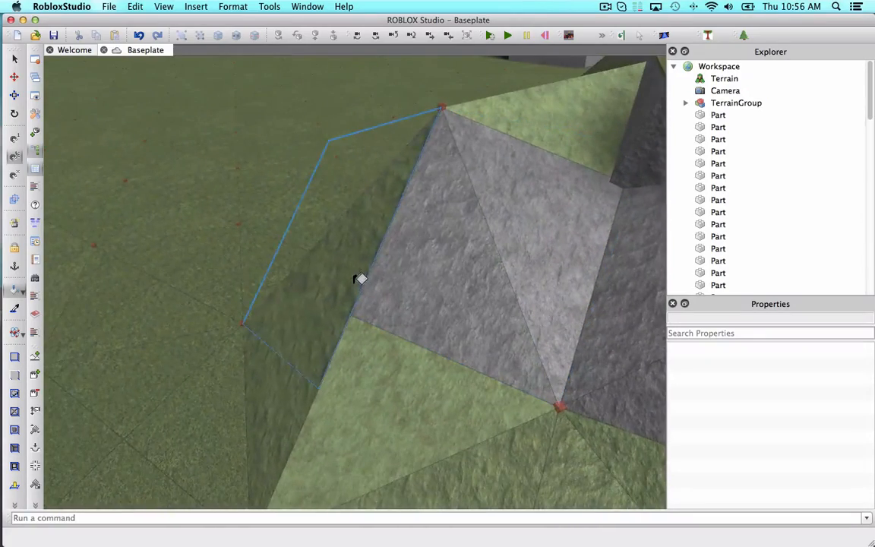
pyautogui.click(348, 294)
pyautogui.click(287, 412)
pyautogui.click(403, 417)
pyautogui.press('s')
pyautogui.click(513, 438)
pyautogui.moveTo(430, 420); pyautogui.dragTo(521, 425, button='right')
pyautogui.click(522, 426)
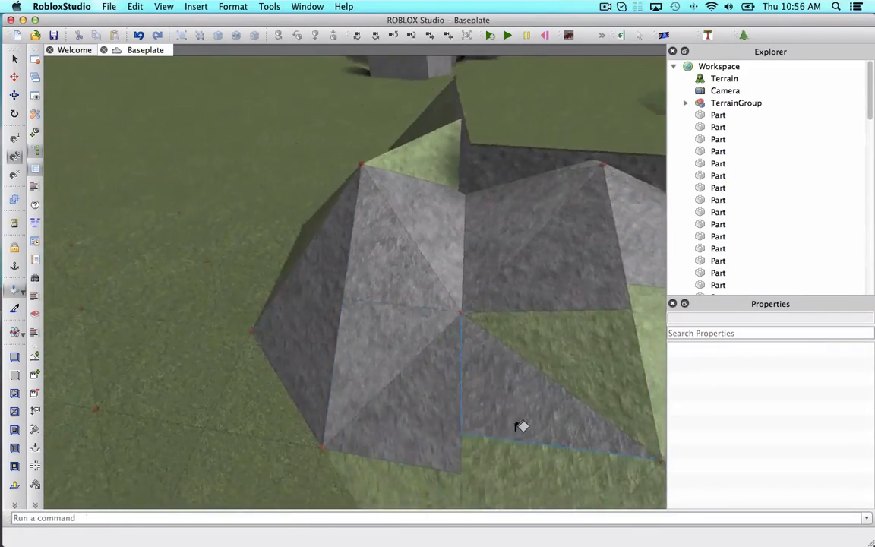
# Paint the grass triangles on the mound's front slope Medium stone grey.
pyautogui.click(464, 456)
pyautogui.press('s')
pyautogui.click(390, 448)
pyautogui.moveTo(390, 448); pyautogui.dragTo(418, 431, button='right')
pyautogui.click(418, 431)
pyautogui.click(432, 446)
pyautogui.press('s')
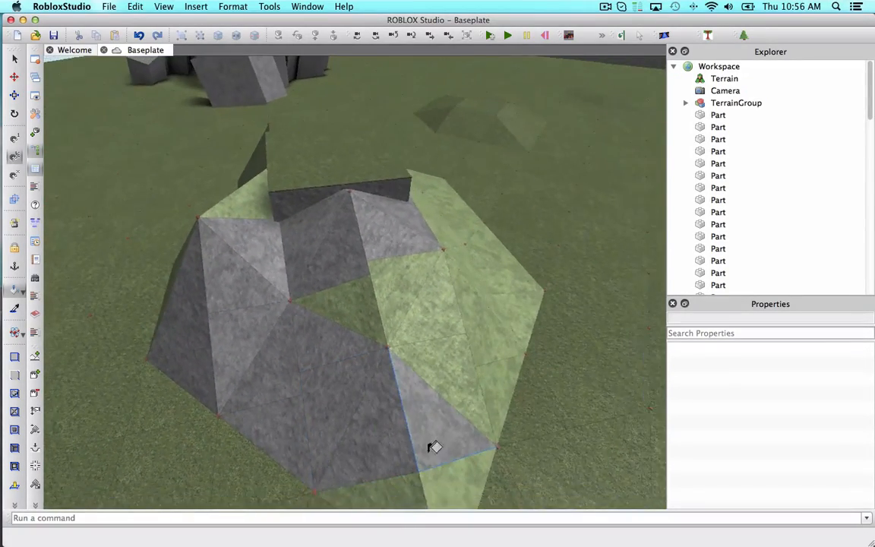
pyautogui.click(444, 475)
pyautogui.click(410, 481)
pyautogui.press('w')
pyautogui.press('d')
pyautogui.click(425, 350)
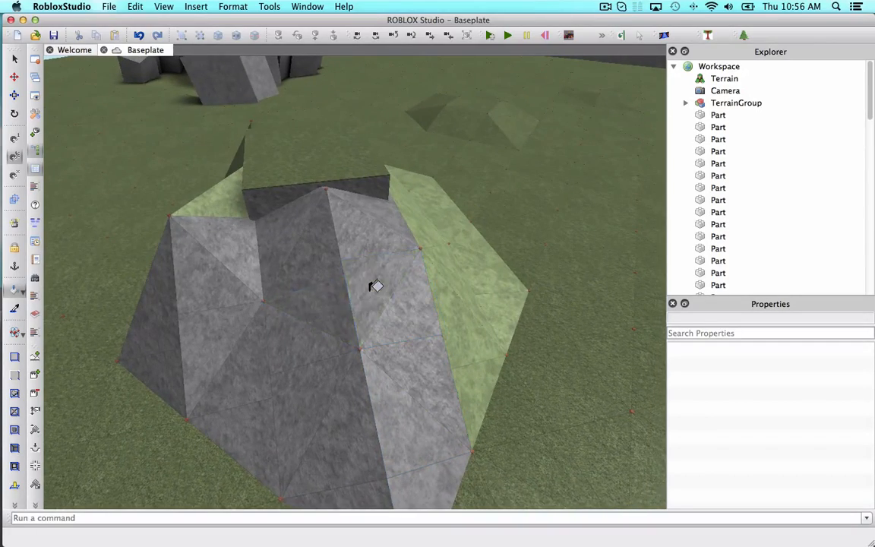
# Paint the remaining green triangles on the mound's flank Medium stone grey.
pyautogui.press('w')
pyautogui.press('d')
pyautogui.moveTo(378, 286); pyautogui.dragTo(400, 310, button='right')
pyautogui.click(400, 309)
pyautogui.click(422, 391)
pyautogui.press('w')
pyautogui.click(442, 300)
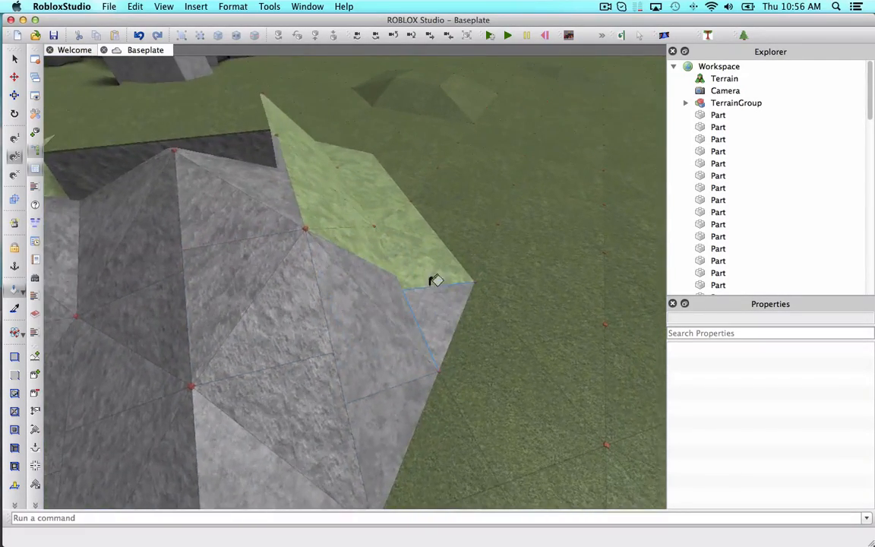
pyautogui.moveTo(434, 281); pyautogui.dragTo(396, 240, button='right')
pyautogui.press('d')
pyautogui.click(398, 266)
pyautogui.click(399, 395)
pyautogui.press('d')
pyautogui.moveTo(391, 404)
pyautogui.mouseDown()
pyautogui.moveTo(564, 295)
pyautogui.moveTo(413, 100)
pyautogui.mouseUp()
pyautogui.press('w')
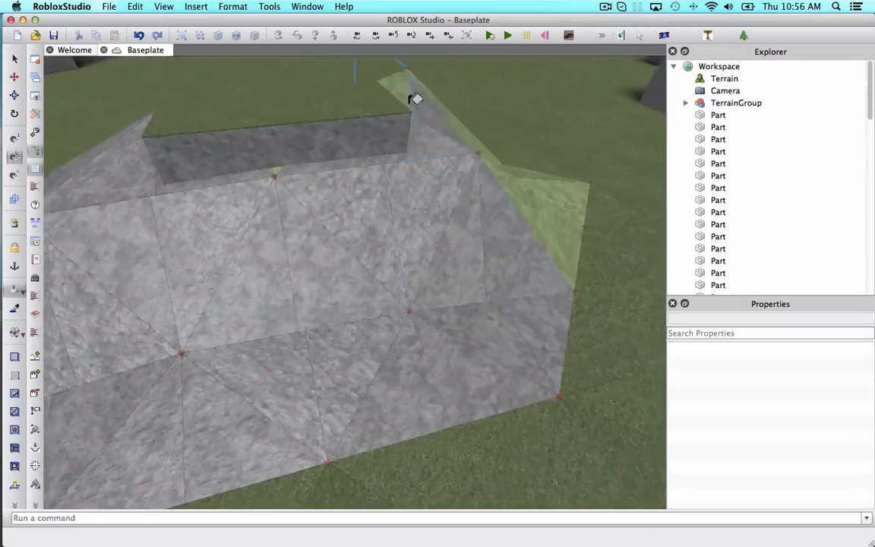
# Paint the triangles around the mound's far end Medium stone grey.
pyautogui.moveTo(414, 99); pyautogui.dragTo(274, 98, button='right')
pyautogui.click(426, 190)
pyautogui.moveTo(568, 270); pyautogui.dragTo(487, 239, button='right')
pyautogui.moveTo(569, 224); pyautogui.dragTo(549, 200)
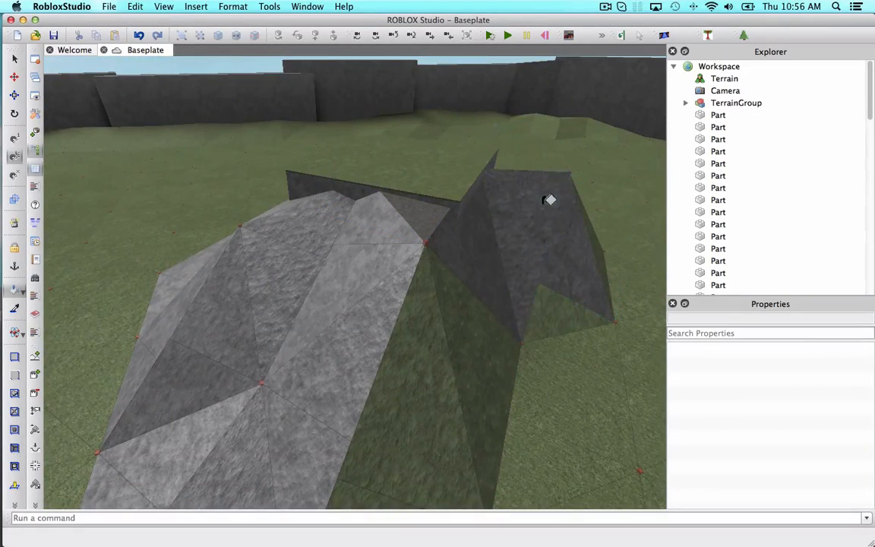
pyautogui.press('s')
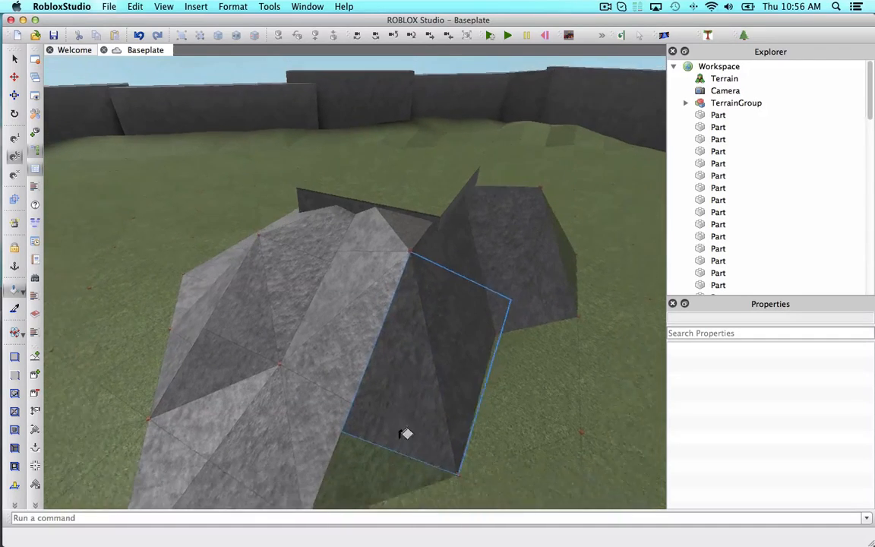
pyautogui.click(404, 450)
pyautogui.press('w')
pyautogui.moveTo(407, 424); pyautogui.dragTo(437, 378, button='right')
pyautogui.press('s')
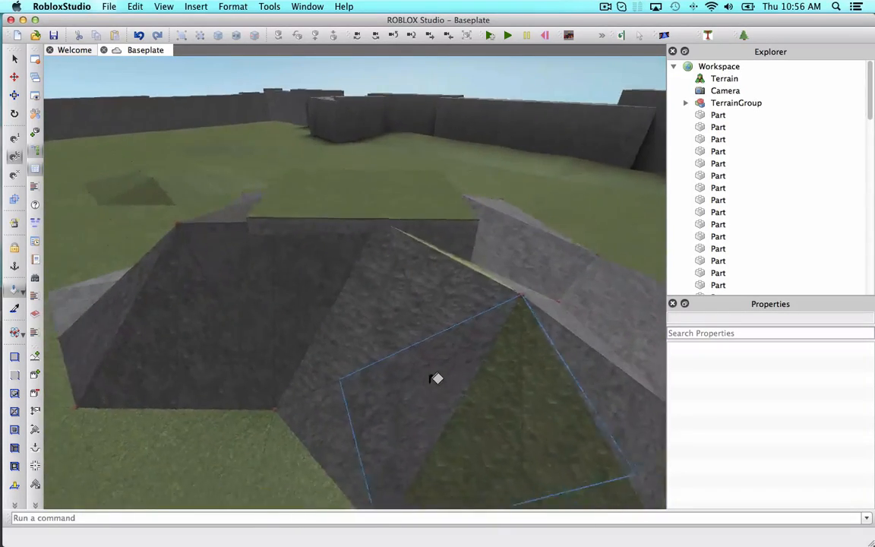
# Paint the last green triangles between the slabs Medium stone grey.
pyautogui.press('d')
pyautogui.click(475, 381)
pyautogui.click(411, 344)
pyautogui.click(398, 262)
pyautogui.press('s')
pyautogui.moveTo(397, 262); pyautogui.dragTo(444, 246, button='right')
pyautogui.press('a')
pyautogui.press('w')
pyautogui.press('a')
pyautogui.press('s')
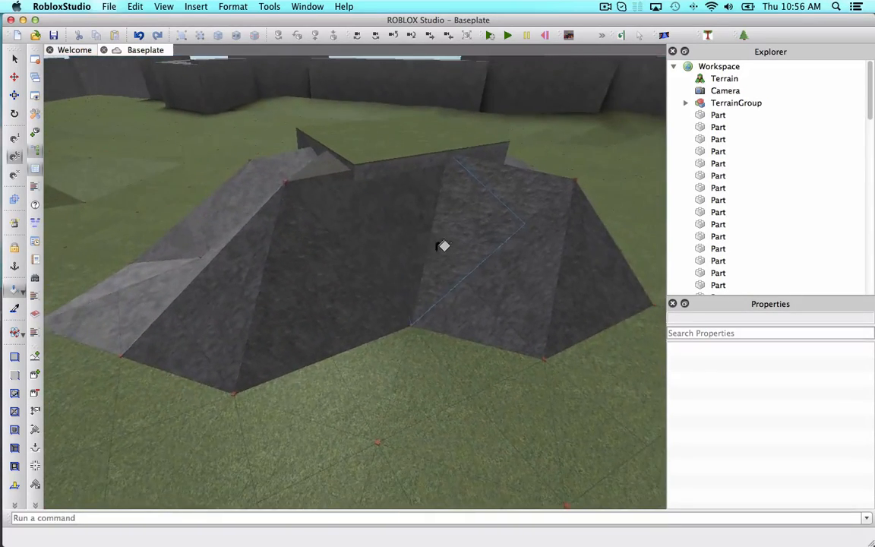
# Reopen Terraingle on TerrainGroup and raise terrain vertices in front of the grey mound.
pyautogui.click(708, 36)
pyautogui.click(736, 105)
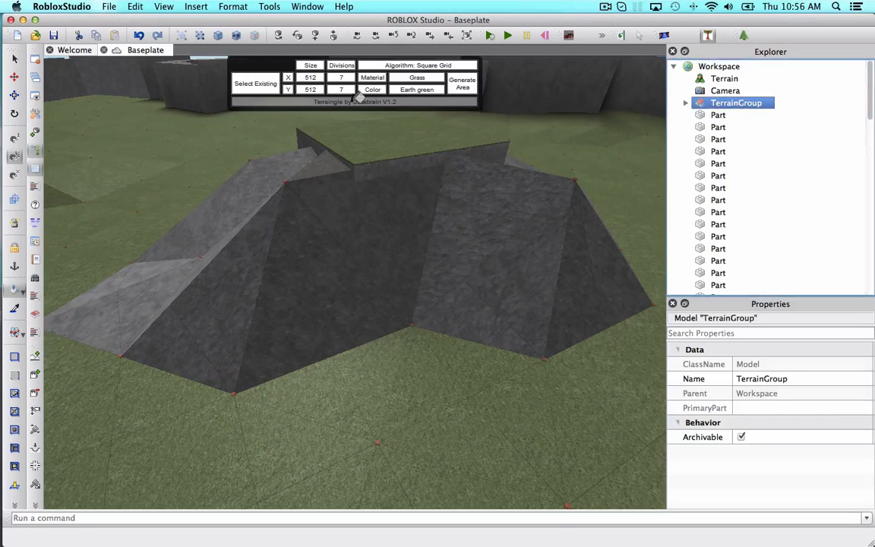
pyautogui.click(262, 85)
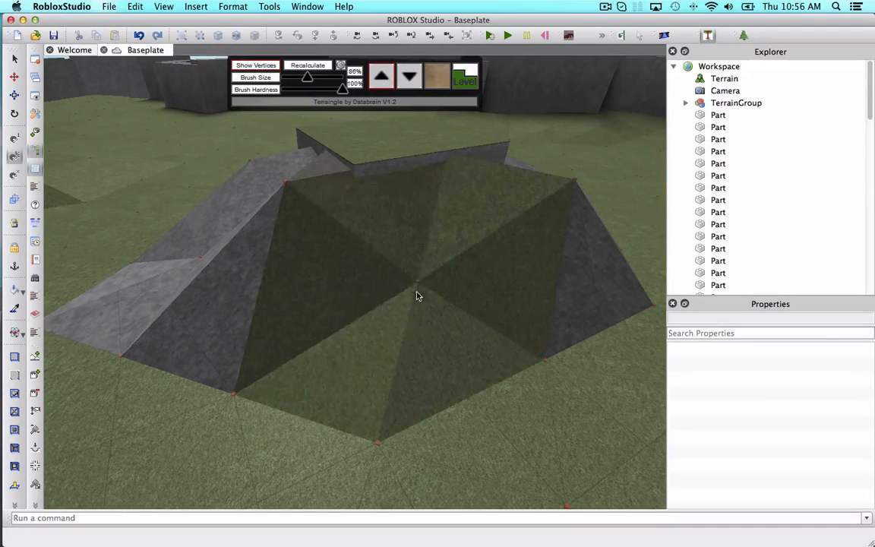
pyautogui.moveTo(547, 395); pyautogui.dragTo(375, 366, button='right')
pyautogui.click(391, 397)
pyautogui.click(708, 36)
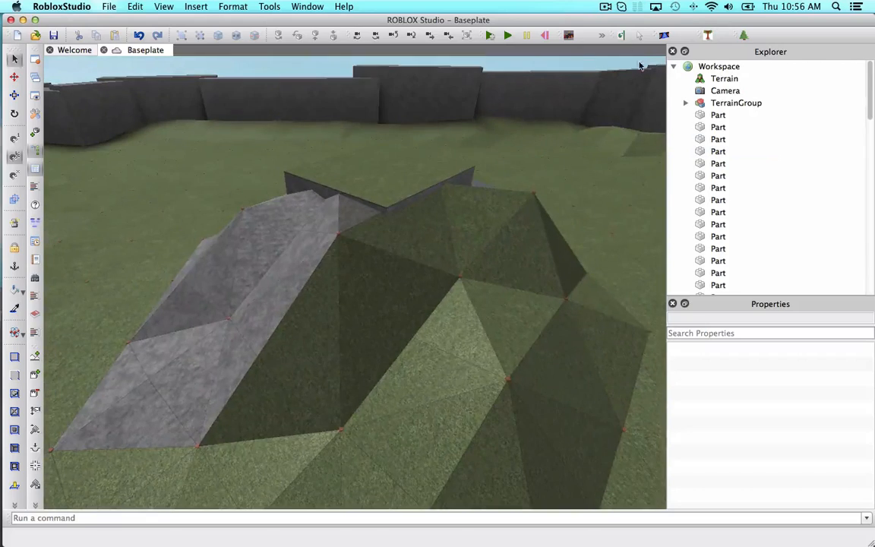
# Paint the newly raised terrain triangles Medium stone grey.
pyautogui.scroll(-3, 505, 269)
pyautogui.click(401, 430)
pyautogui.click(318, 426)
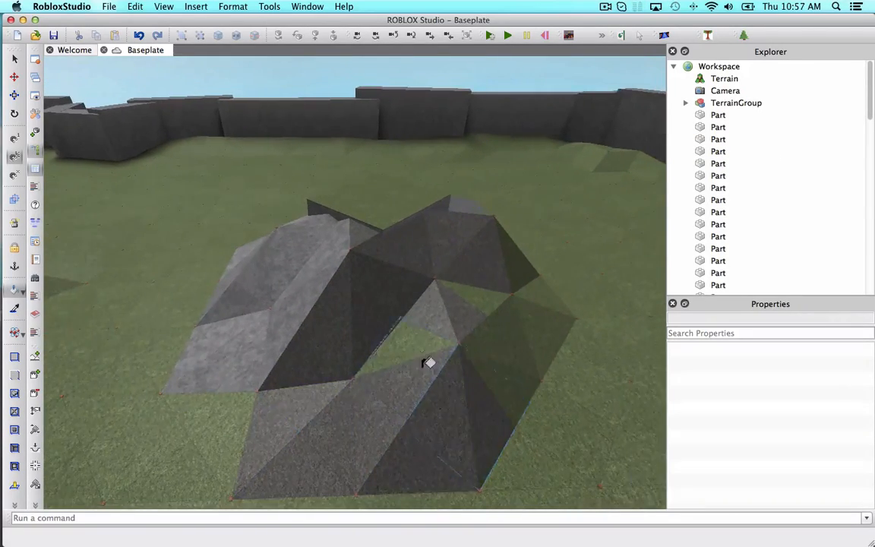
pyautogui.click(430, 361)
pyautogui.scroll(3, 484, 303)
pyautogui.click(485, 303)
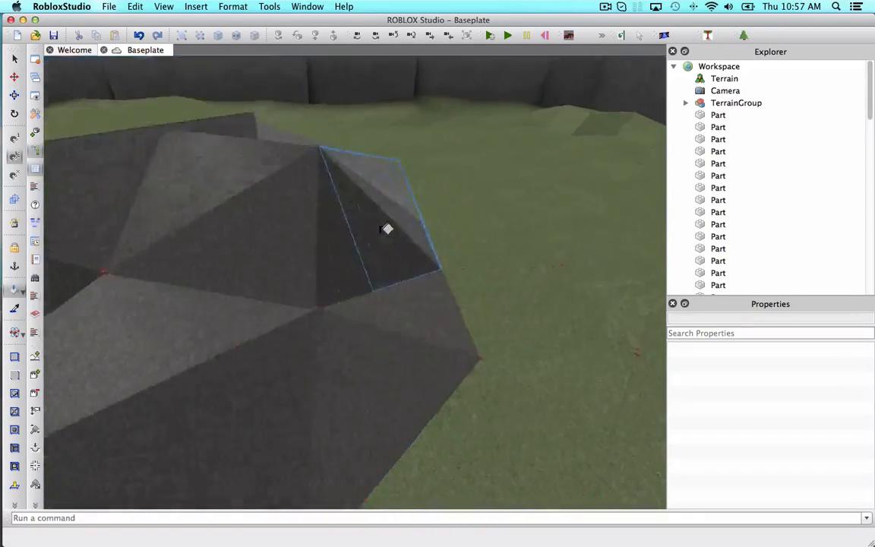
# Apply the Slate material to the remaining triangles across the top of the mound.
pyautogui.moveTo(388, 228); pyautogui.dragTo(76, 212, button='right')
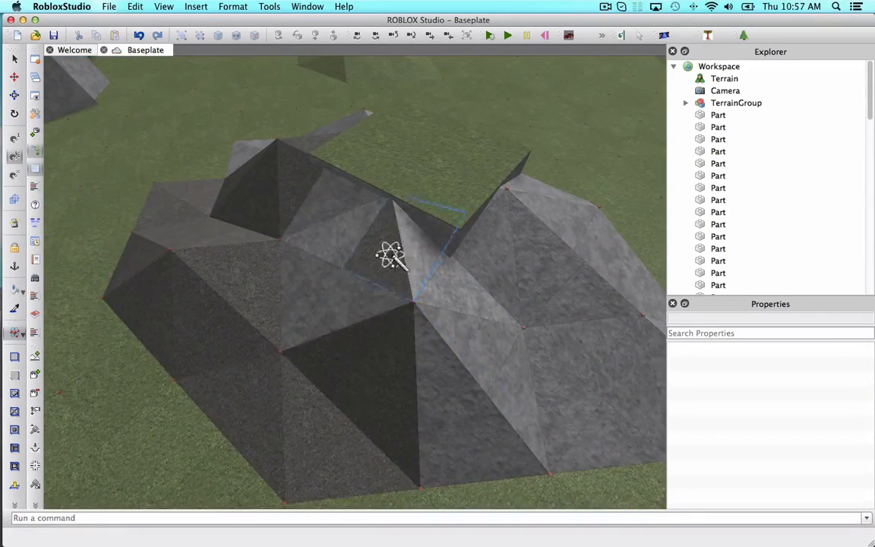
pyautogui.scroll(5, 289, 243)
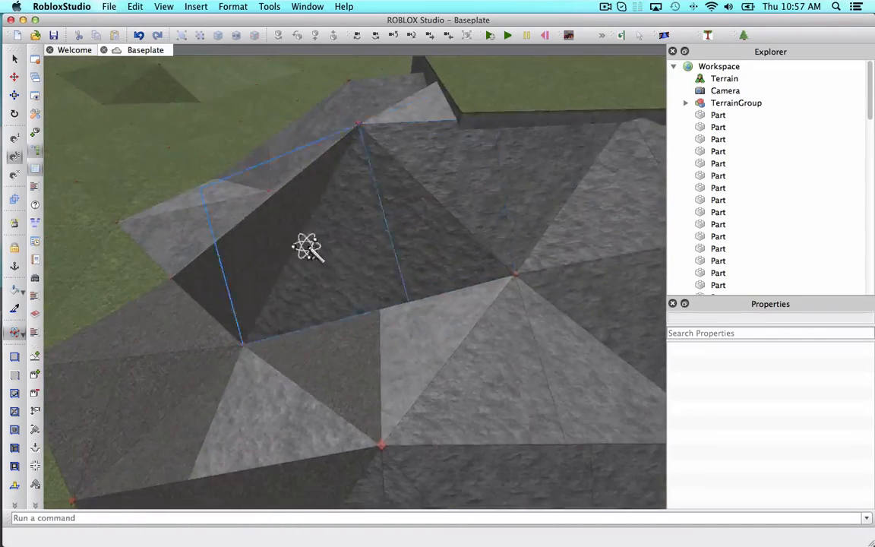
pyautogui.scroll(-3, 308, 247)
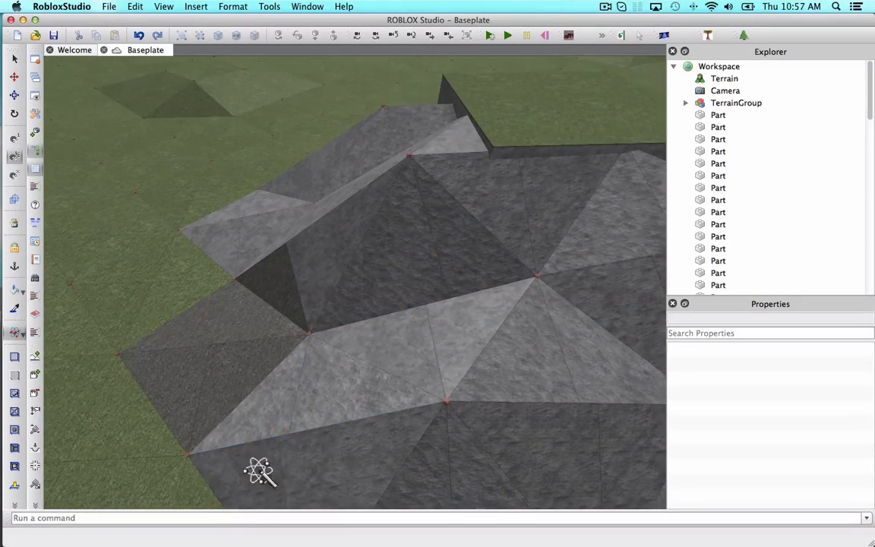
pyautogui.click(196, 328)
pyautogui.scroll(3, 240, 390)
pyautogui.click(293, 403)
pyautogui.click(266, 410)
pyautogui.click(346, 333)
pyautogui.click(377, 298)
pyautogui.moveTo(377, 299); pyautogui.dragTo(377, 295, button='right')
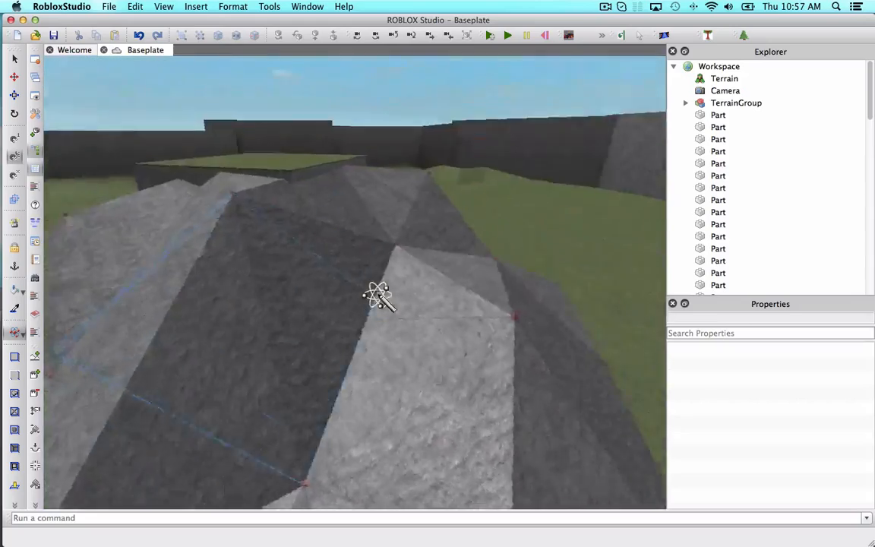
pyautogui.scroll(-3, 378, 294)
pyautogui.press('a')
pyautogui.scroll(3, 279, 252)
pyautogui.moveTo(279, 252); pyautogui.dragTo(279, 252, button='right')
# Select the grass-topped plate on the slab atop the mound and delete it, then select the slab beneath.
pyautogui.click(14, 95)
pyautogui.moveTo(382, 179); pyautogui.dragTo(381, 176, button='right')
pyautogui.scroll(-5, 381, 178)
pyautogui.press('w')
pyautogui.press('s')
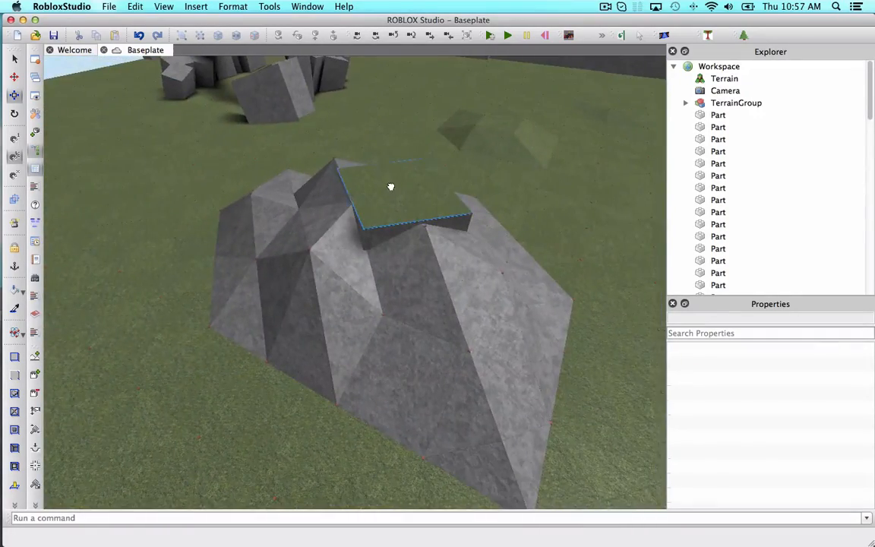
pyautogui.click(392, 188)
pyautogui.moveTo(476, 195); pyautogui.dragTo(491, 142, button='right')
pyautogui.press('w')
pyautogui.click(491, 143)
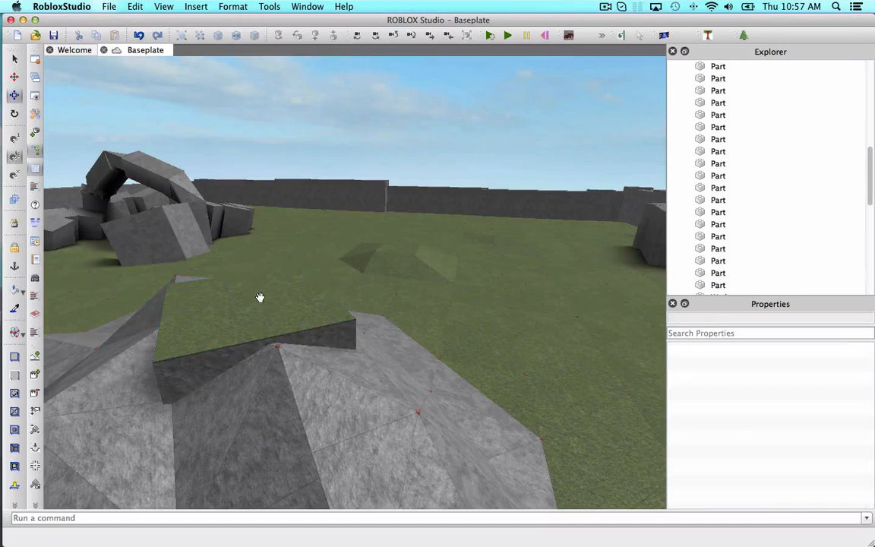
pyautogui.click(259, 300)
pyautogui.press('Delete')
pyautogui.moveTo(334, 285); pyautogui.dragTo(330, 286, button='right')
pyautogui.press('s')
pyautogui.click(330, 285)
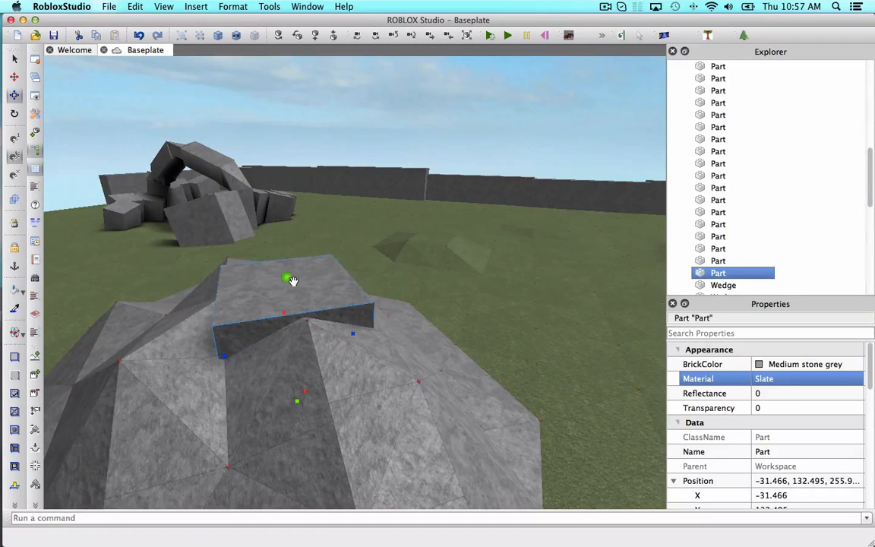
# Delete the slab sitting on top of the grey slate mound.
pyautogui.moveTo(287, 278); pyautogui.dragTo(290, 310)
pyautogui.press('a')
pyautogui.moveTo(290, 310); pyautogui.dragTo(292, 305, button='right')
pyautogui.press('w')
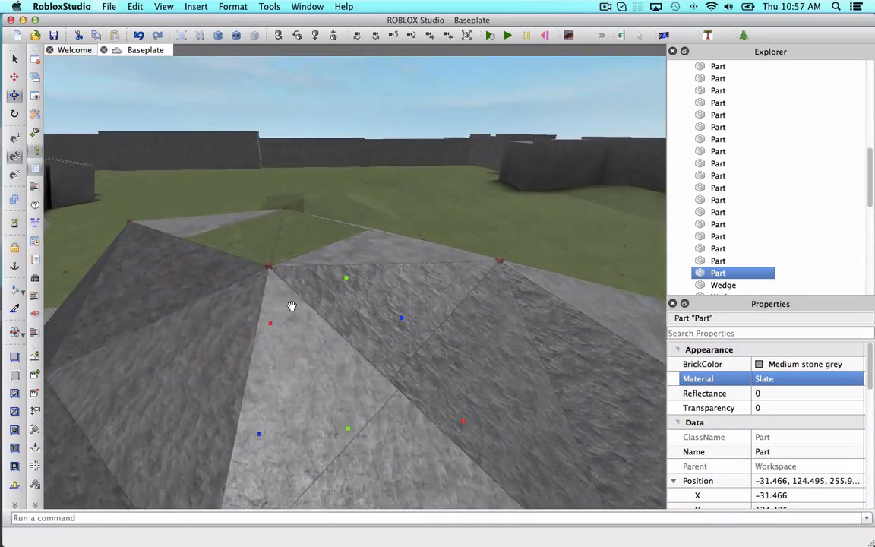
pyautogui.press('s')
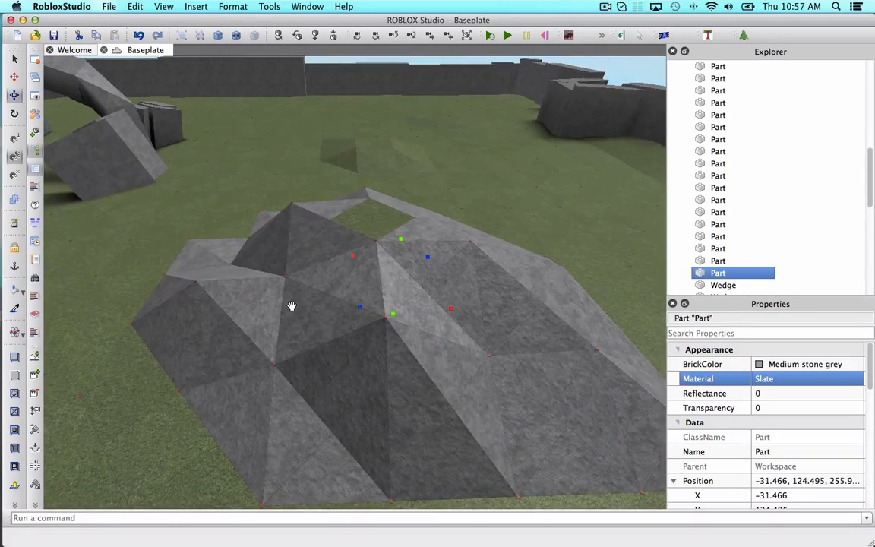
pyautogui.press('Delete')
pyautogui.press('w')
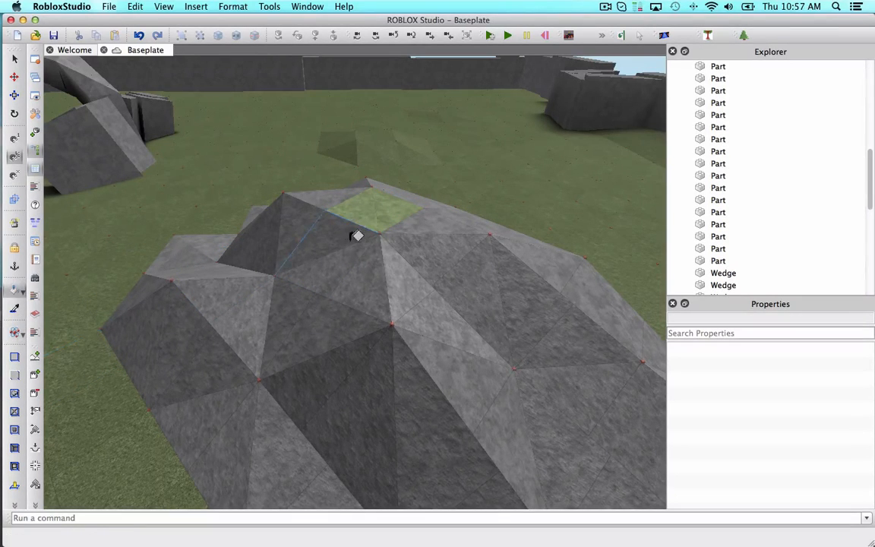
# Pick a tan paint colour and paint the terrain triangles beneath the nearest arch and its blocks.
pyautogui.moveTo(499, 405); pyautogui.dragTo(408, 419, button='right')
pyautogui.press('w')
pyautogui.press('s')
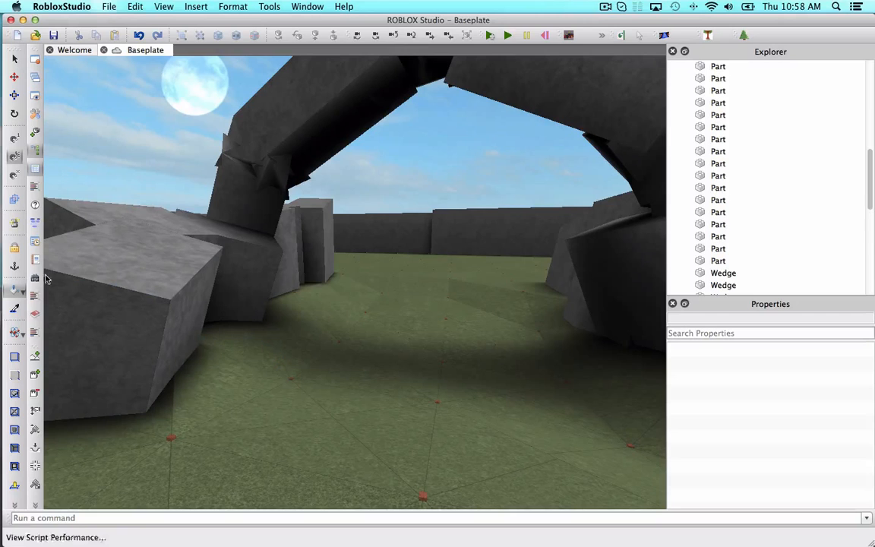
pyautogui.click(22, 292)
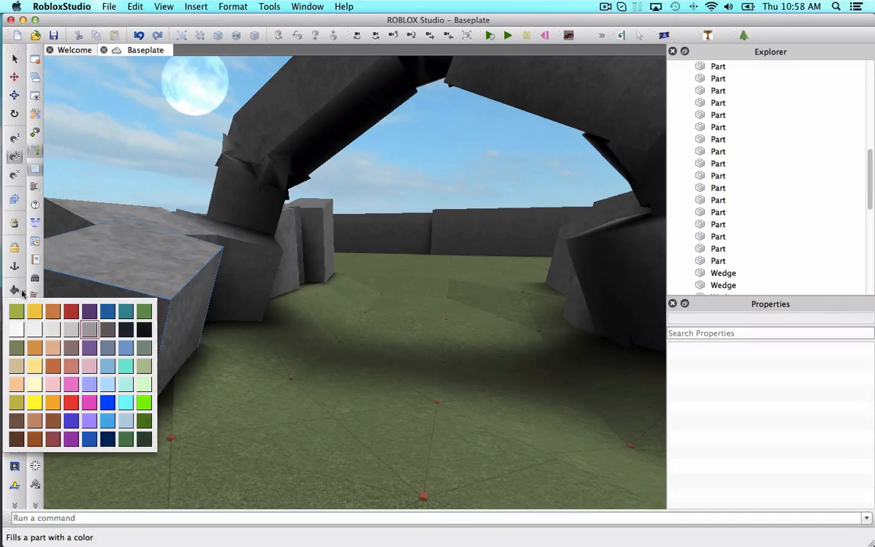
pyautogui.click(22, 368)
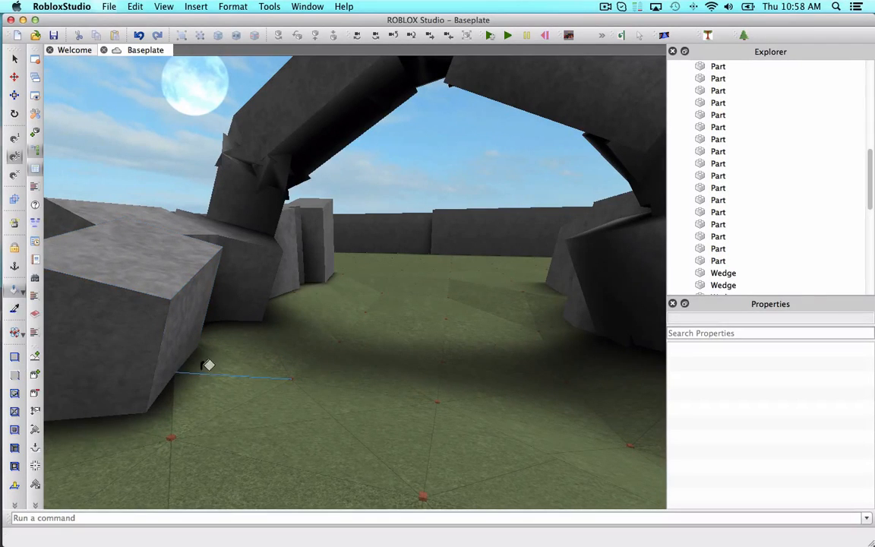
pyautogui.scroll(2, 281, 348)
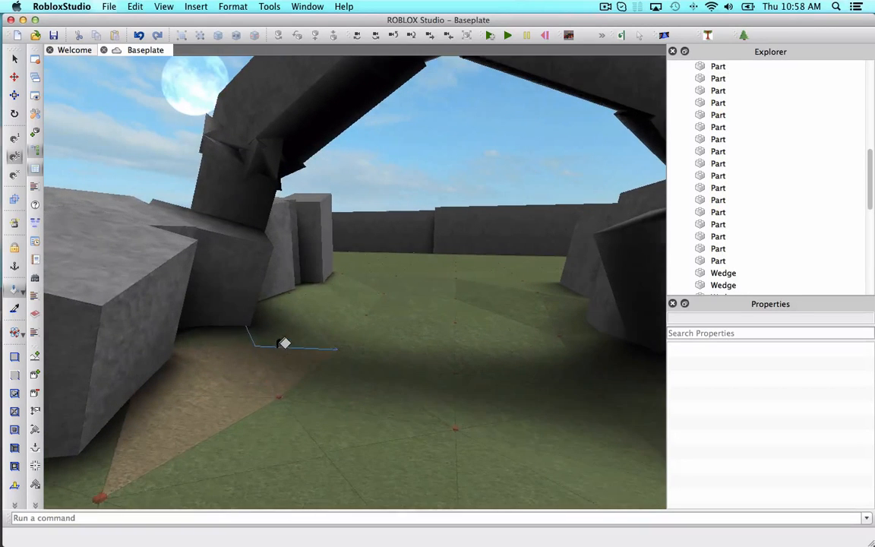
pyautogui.moveTo(262, 338)
pyautogui.mouseDown(button='right')
pyautogui.moveTo(275, 335)
pyautogui.moveTo(280, 317)
pyautogui.moveTo(239, 314)
pyautogui.moveTo(283, 341)
pyautogui.moveTo(289, 325)
pyautogui.moveTo(248, 294)
pyautogui.moveTo(216, 297)
pyautogui.moveTo(239, 306)
pyautogui.moveTo(448, 301)
pyautogui.moveTo(530, 348)
pyautogui.moveTo(478, 371)
pyautogui.mouseUp(button='right')
pyautogui.scroll(3, 213, 297)
pyautogui.scroll(3, 238, 307)
pyautogui.click(477, 295)
pyautogui.click(478, 372)
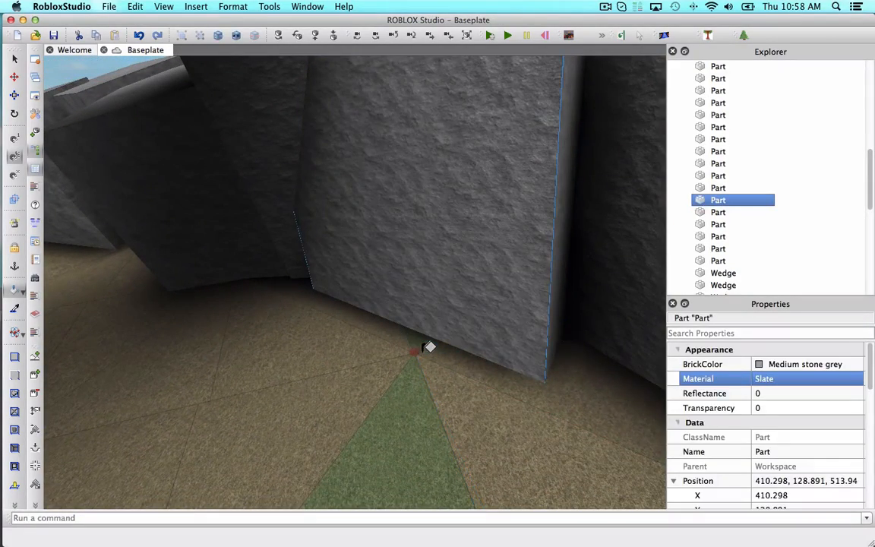
pyautogui.click(423, 376)
pyautogui.scroll(-2, 424, 377)
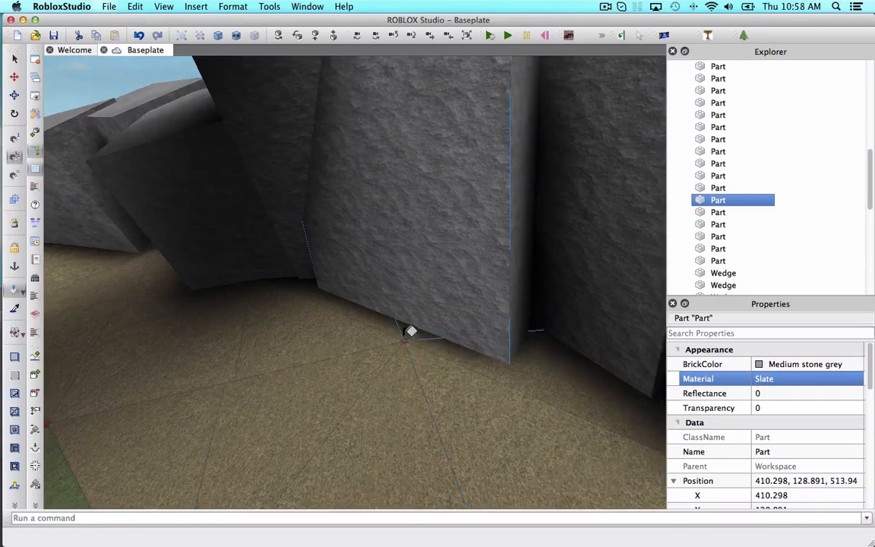
pyautogui.moveTo(404, 331); pyautogui.dragTo(404, 323, button='right')
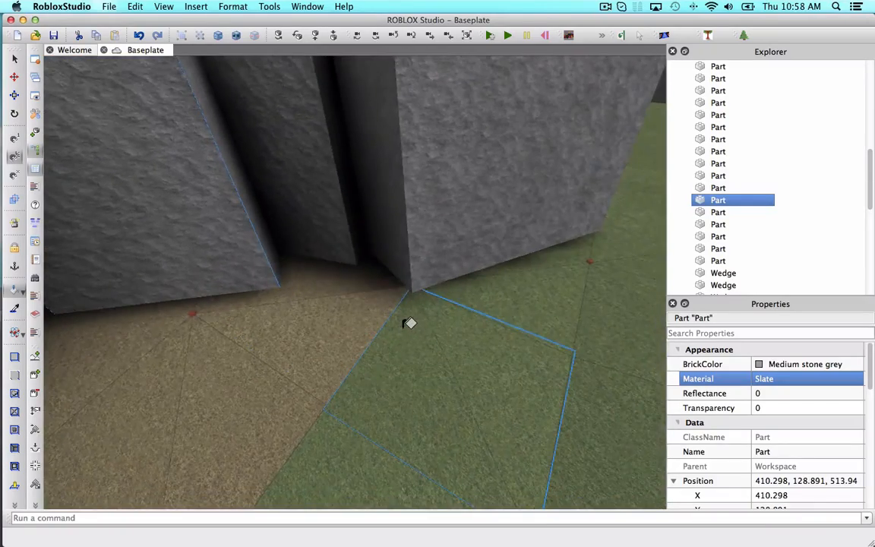
pyautogui.click(404, 323)
pyautogui.scroll(-1, 357, 394)
pyautogui.click(352, 401)
pyautogui.scroll(-1, 351, 408)
pyautogui.press('d')
pyautogui.press('w')
pyautogui.click(418, 359)
pyautogui.click(419, 315)
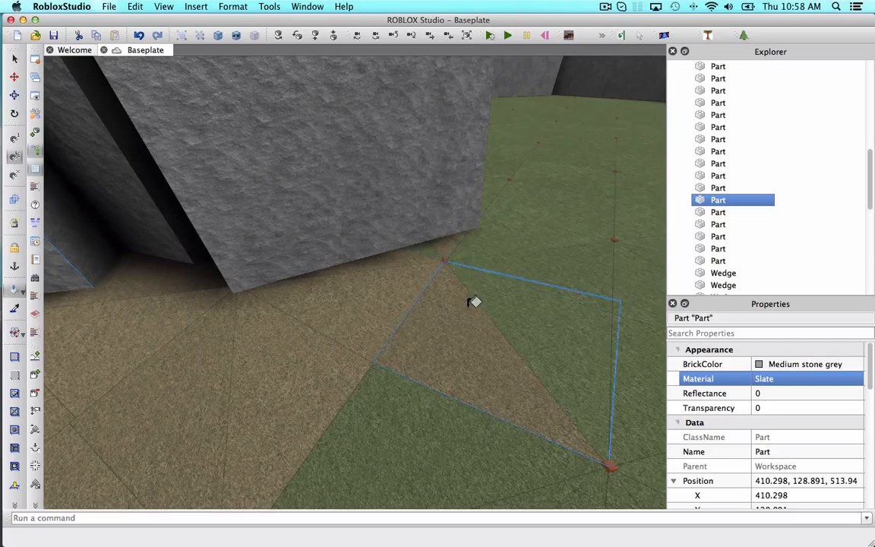
pyautogui.moveTo(489, 348); pyautogui.dragTo(373, 289, button='right')
pyautogui.click(485, 352)
pyautogui.press('w')
pyautogui.press('a')
pyautogui.click(423, 247)
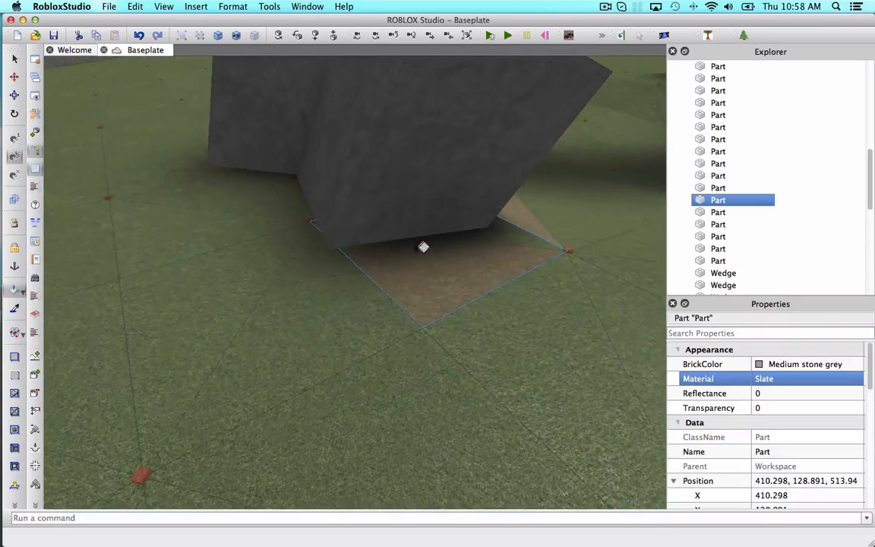
# Continue painting tan the terrain triangles around the rubble blocks along the base of the arch ring.
pyautogui.press('a')
pyautogui.moveTo(354, 180); pyautogui.dragTo(357, 184, button='right')
pyautogui.press('s')
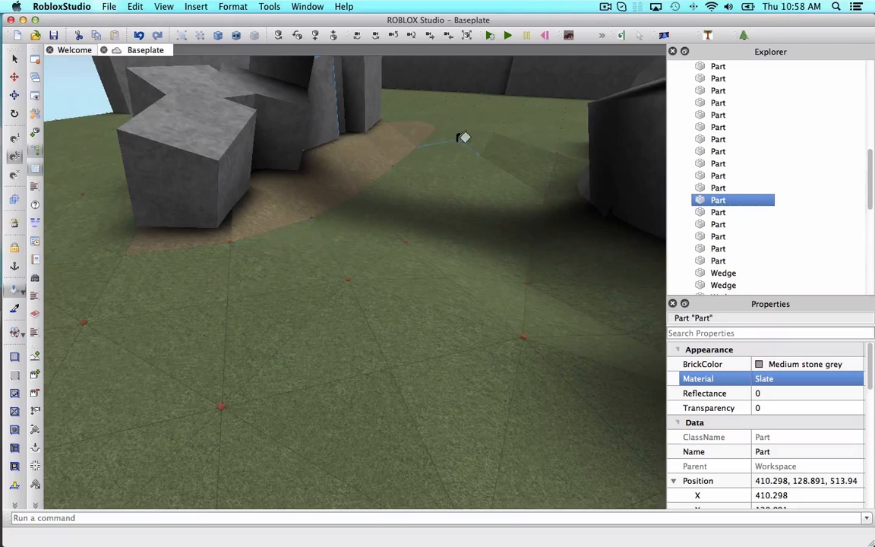
pyautogui.moveTo(458, 138); pyautogui.dragTo(443, 188, button='right')
pyautogui.press('a')
pyautogui.press('s')
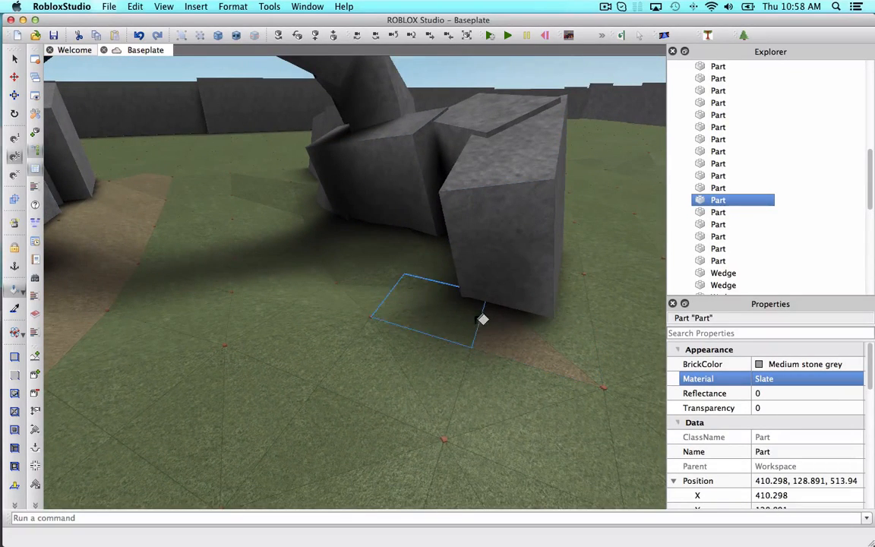
pyautogui.press('w')
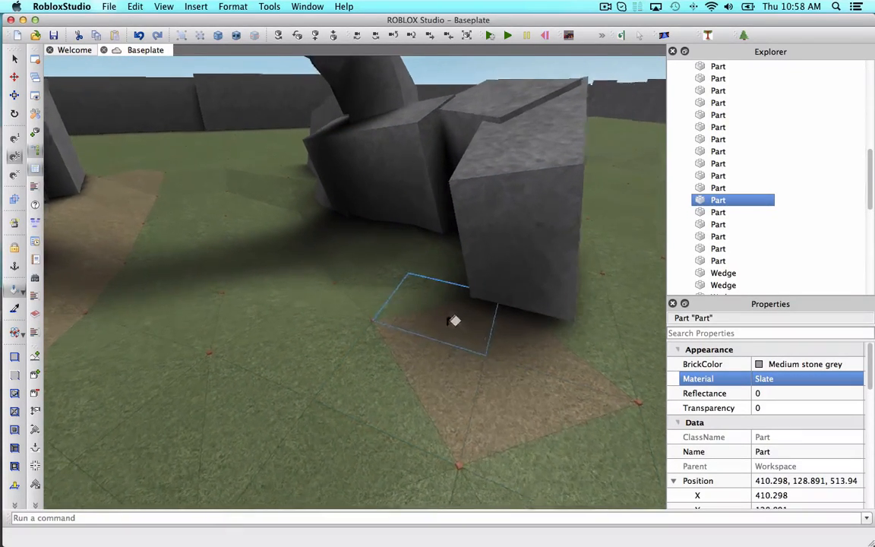
pyautogui.press('w')
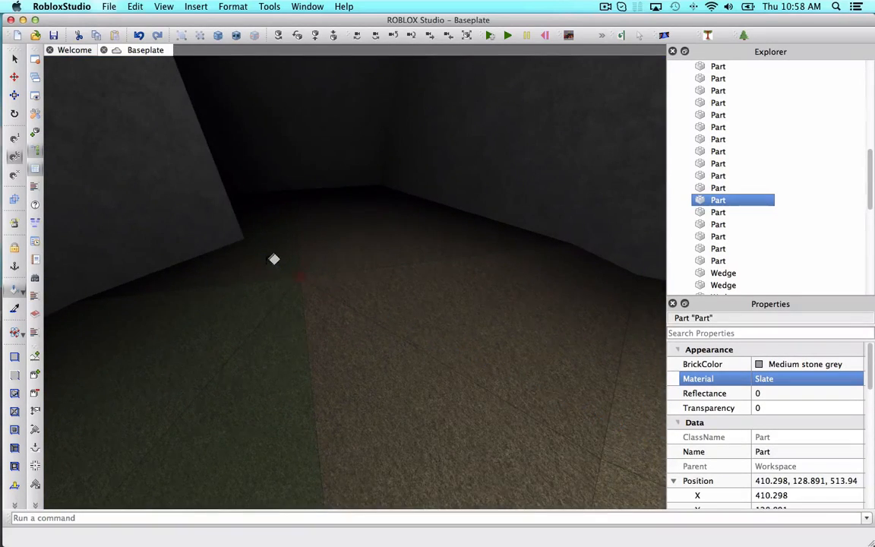
pyautogui.press('s')
pyautogui.press('a')
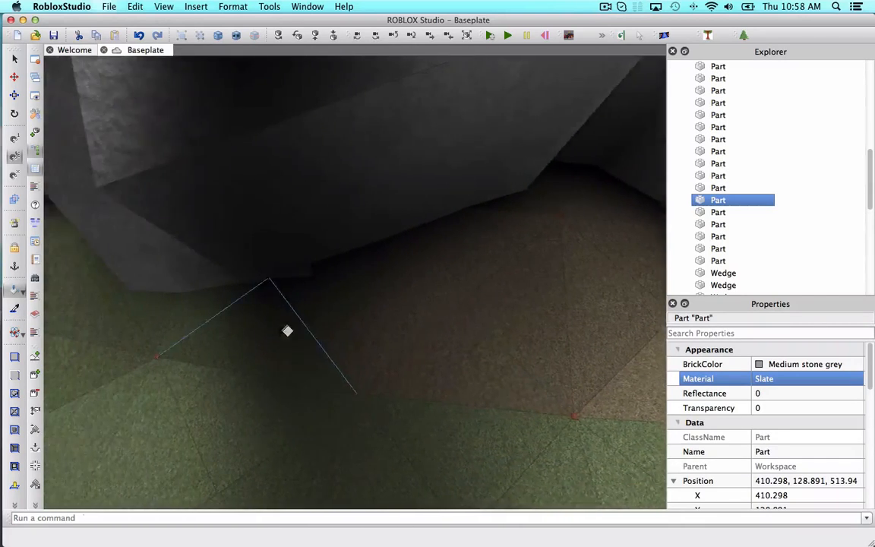
pyautogui.click(286, 329)
pyautogui.click(271, 319)
pyautogui.press('a')
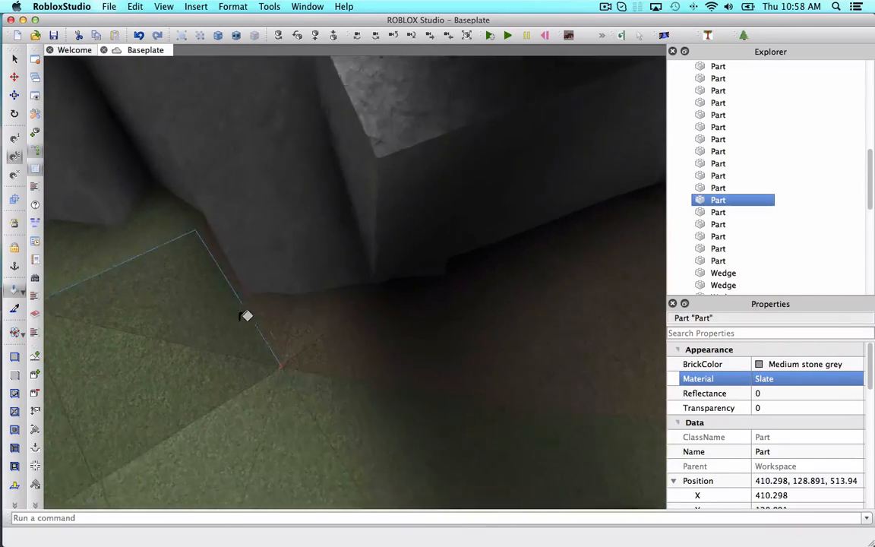
pyautogui.click(249, 272)
pyautogui.press('a')
pyautogui.press('a')
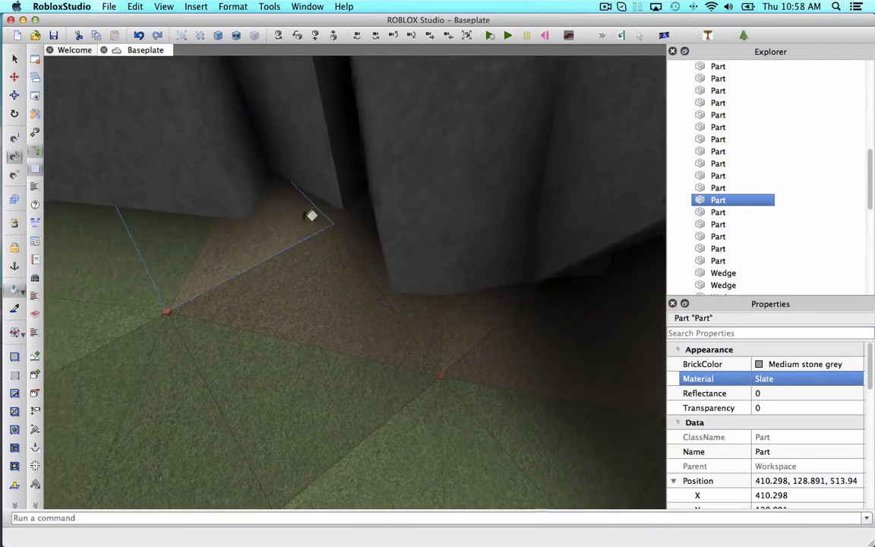
pyautogui.click(273, 234)
pyautogui.click(246, 233)
pyautogui.press('a')
pyautogui.click(242, 219)
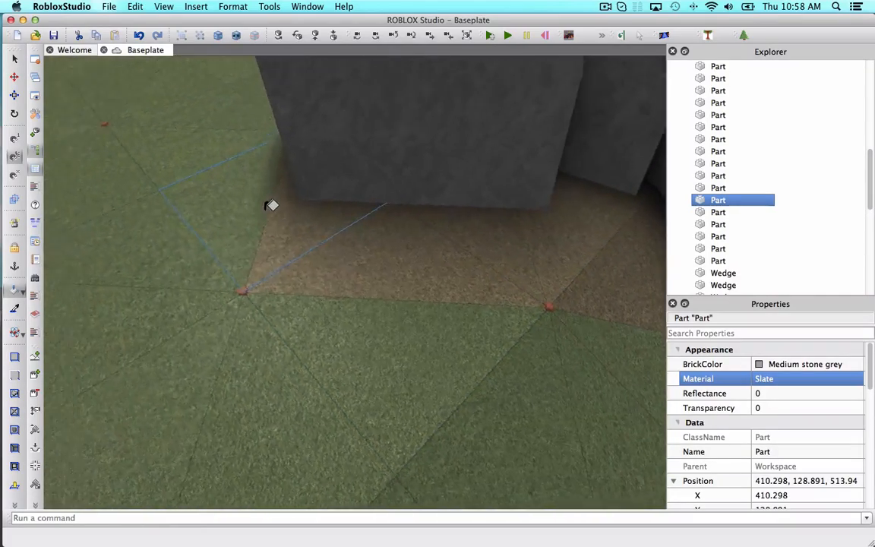
pyautogui.scroll(-5, 272, 206)
pyautogui.moveTo(271, 205); pyautogui.dragTo(272, 205, button='right')
pyautogui.press('a')
pyautogui.click(262, 305)
pyautogui.press('a')
pyautogui.moveTo(396, 268); pyautogui.dragTo(396, 270, button='right')
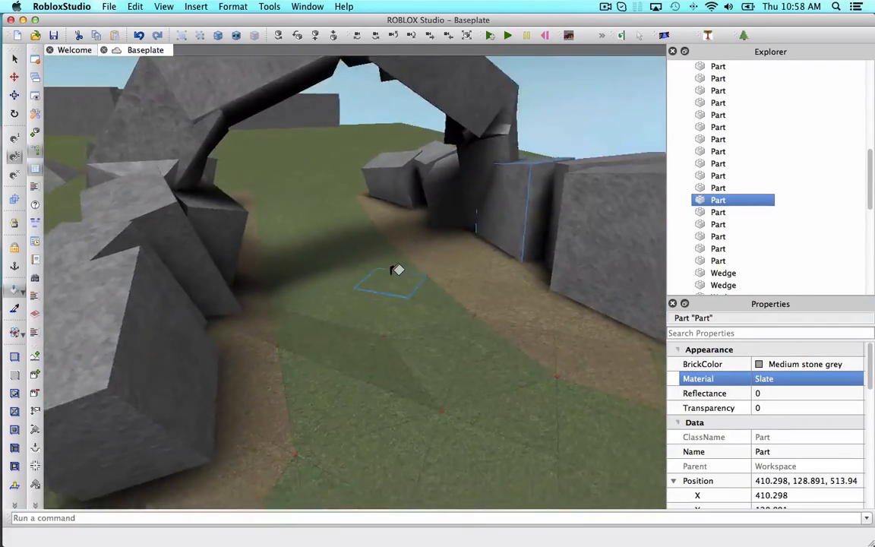
pyautogui.press('s')
pyautogui.press('a')
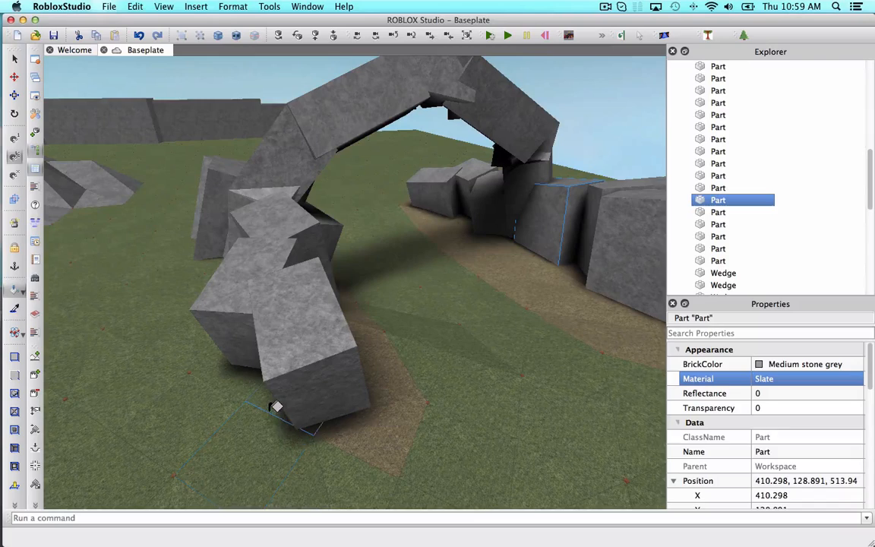
pyautogui.press('a')
pyautogui.moveTo(278, 405); pyautogui.dragTo(326, 402, button='right')
pyautogui.press('a')
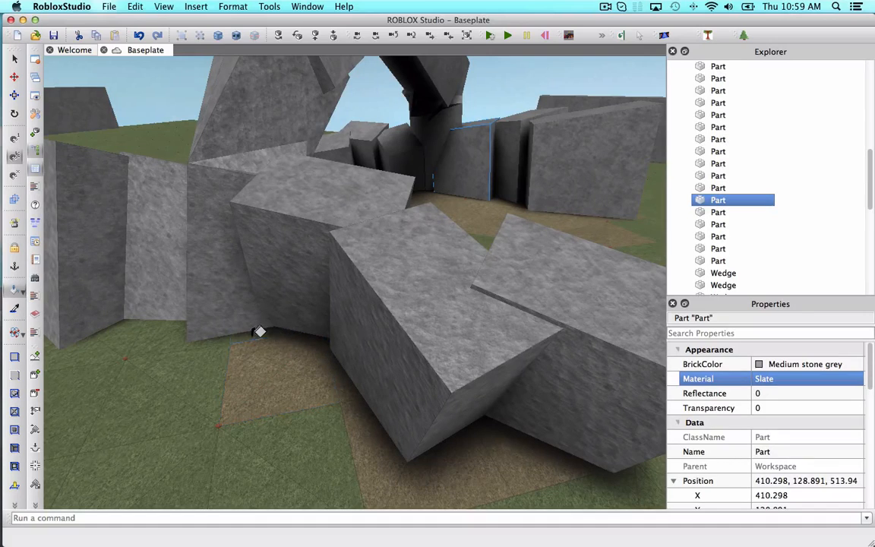
pyautogui.press('a')
pyautogui.press('w')
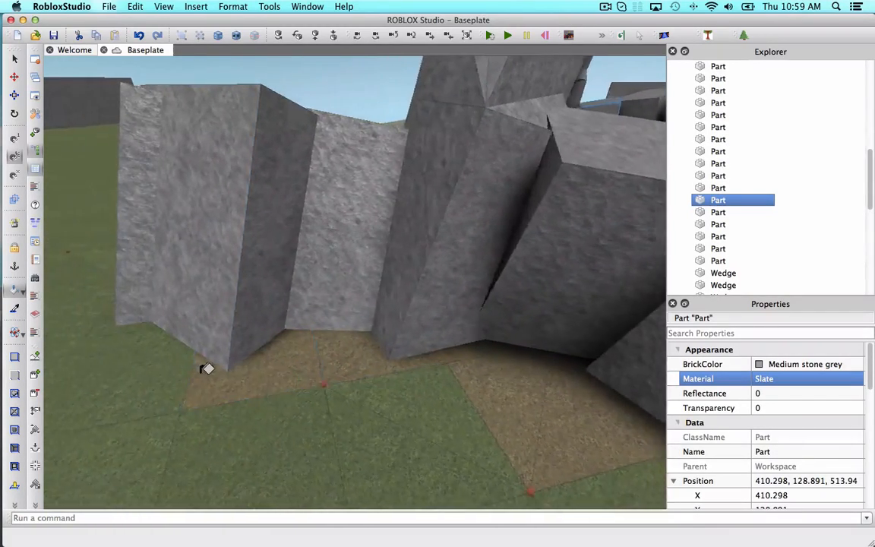
pyautogui.press('w')
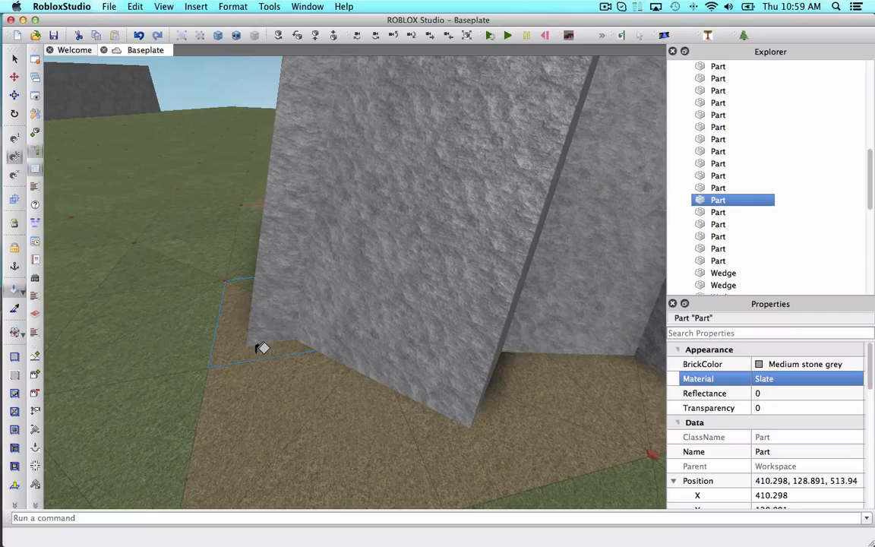
pyautogui.press('a')
pyautogui.moveTo(311, 258); pyautogui.dragTo(266, 228, button='right')
pyautogui.press('w')
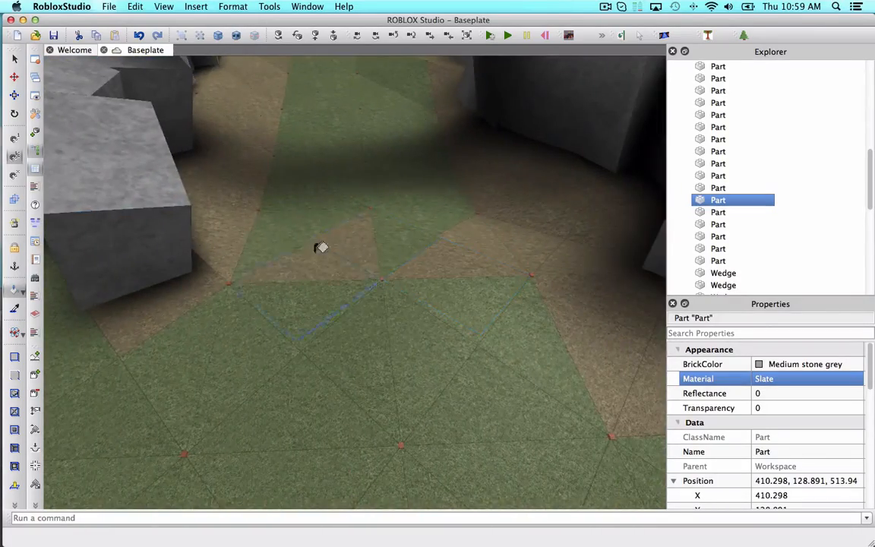
pyautogui.click(433, 176)
pyautogui.press('w')
pyautogui.moveTo(320, 100); pyautogui.dragTo(253, 181, button='right')
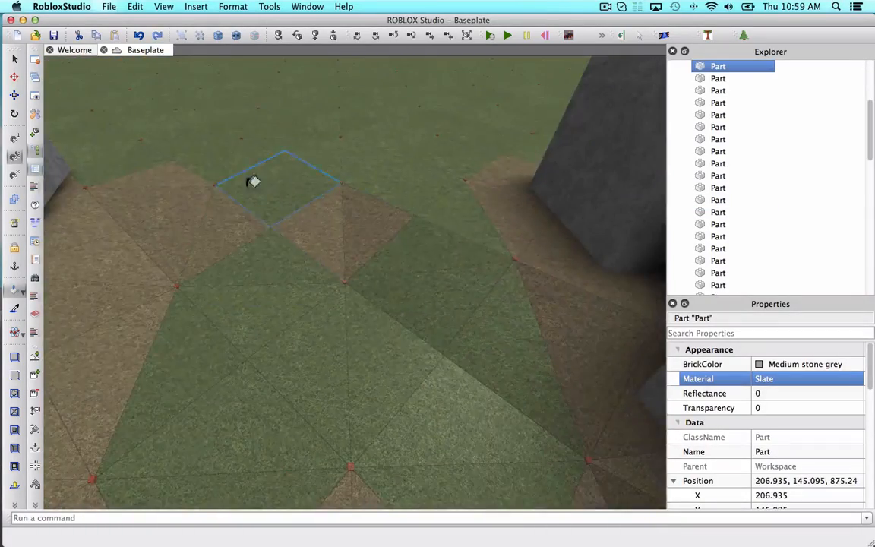
pyautogui.moveTo(459, 321); pyautogui.dragTo(329, 250, button='right')
pyautogui.press('s')
pyautogui.press('a')
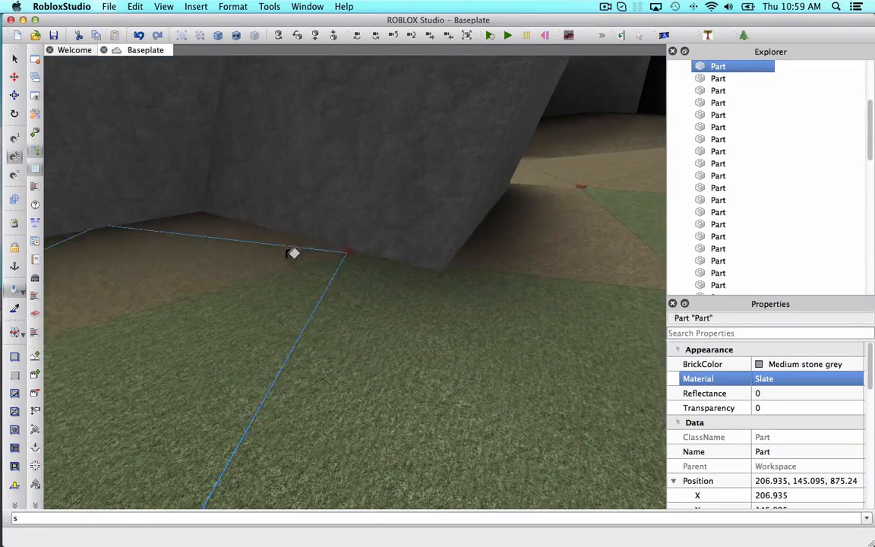
pyautogui.press('a')
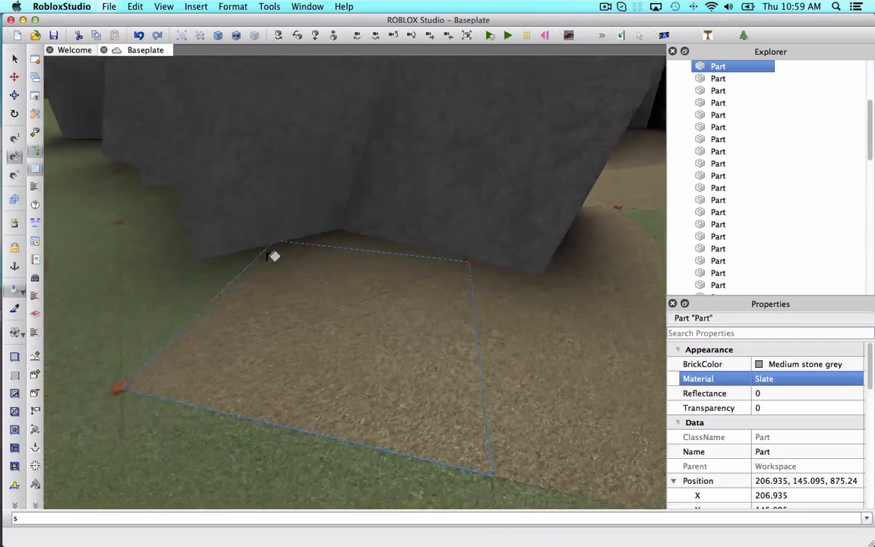
pyautogui.click(284, 266)
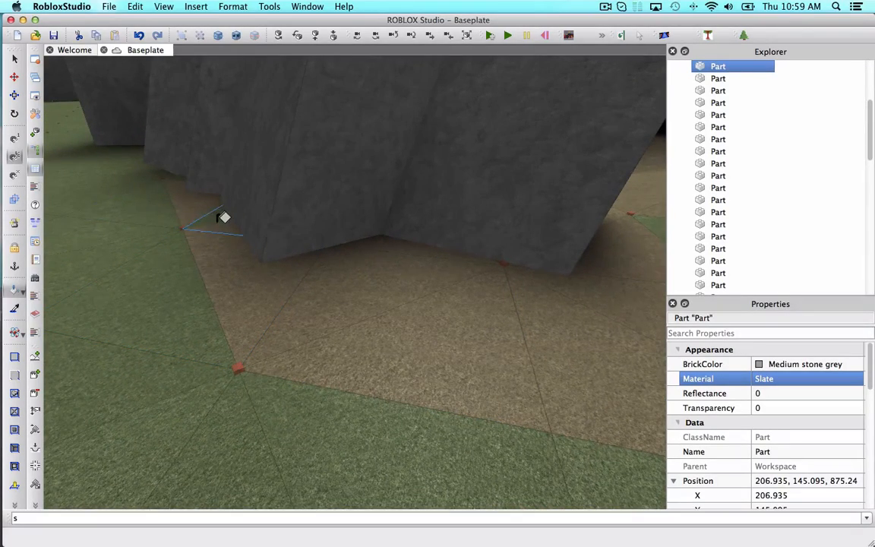
pyautogui.press('w')
pyautogui.moveTo(223, 218); pyautogui.dragTo(221, 214, button='right')
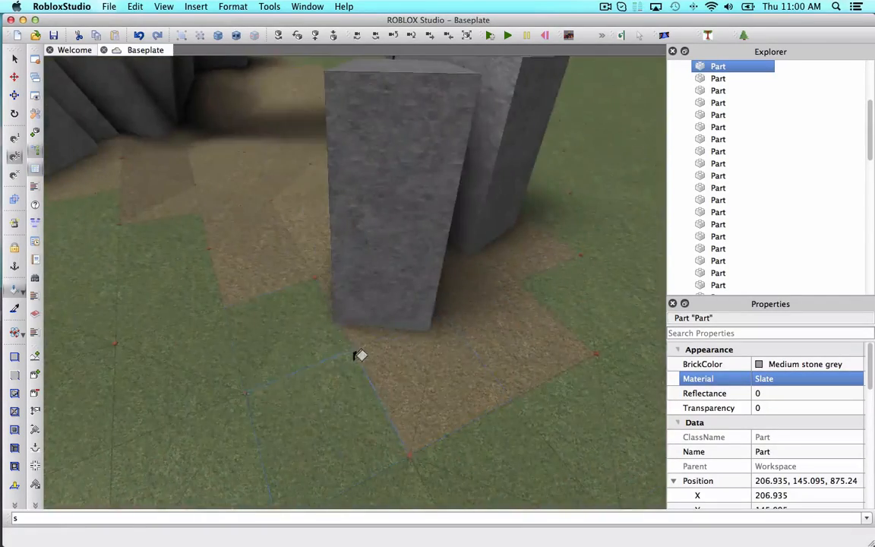
pyautogui.moveTo(357, 354); pyautogui.dragTo(283, 306, button='right')
pyautogui.press('a')
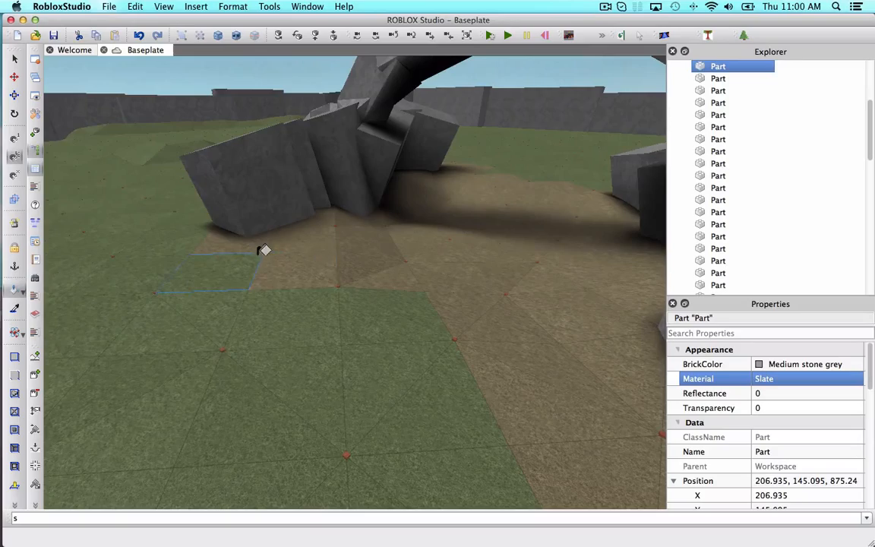
# Survey the painted arch ruins and the slate mound from a distance.
pyautogui.press('s')
pyautogui.moveTo(531, 301); pyautogui.dragTo(531, 301, button='right')
pyautogui.press('w')
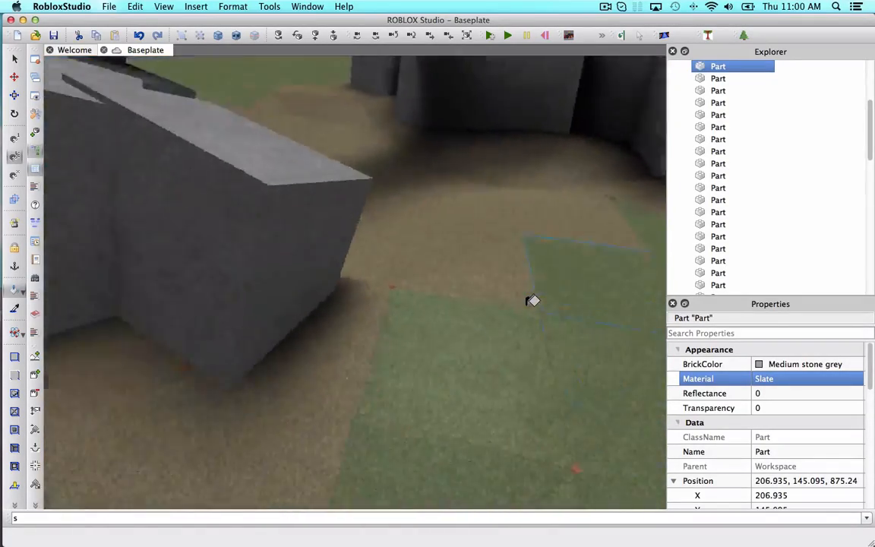
pyautogui.press('s')
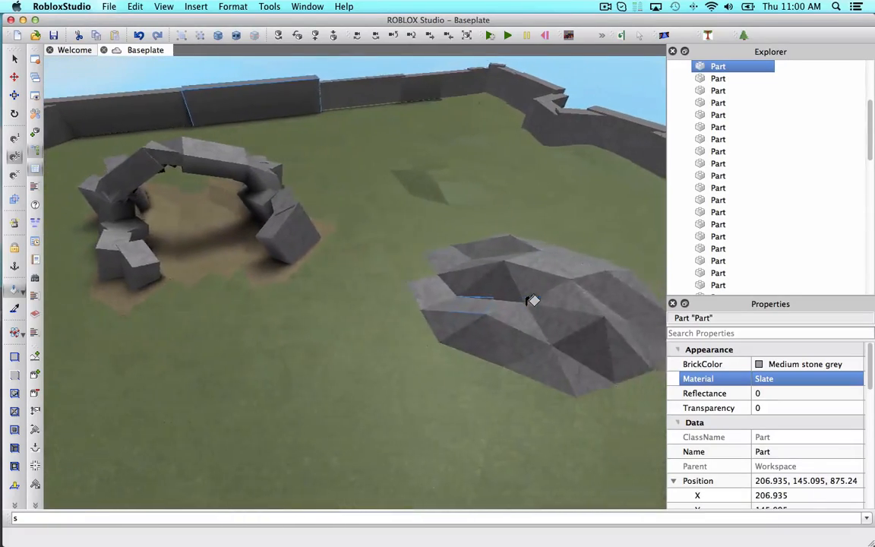
pyautogui.press('d')
pyautogui.moveTo(537, 299); pyautogui.dragTo(425, 242, button='right')
pyautogui.press('s')
pyautogui.press('w')
pyautogui.press('s')
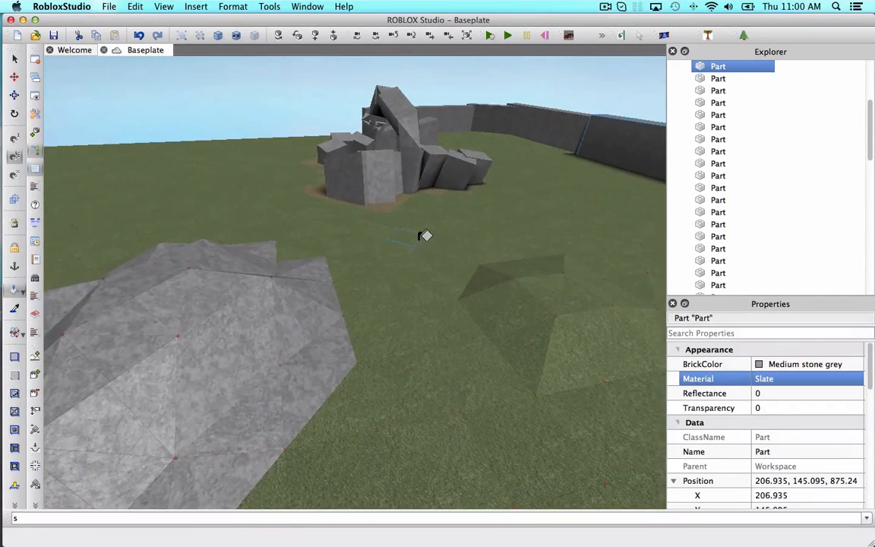